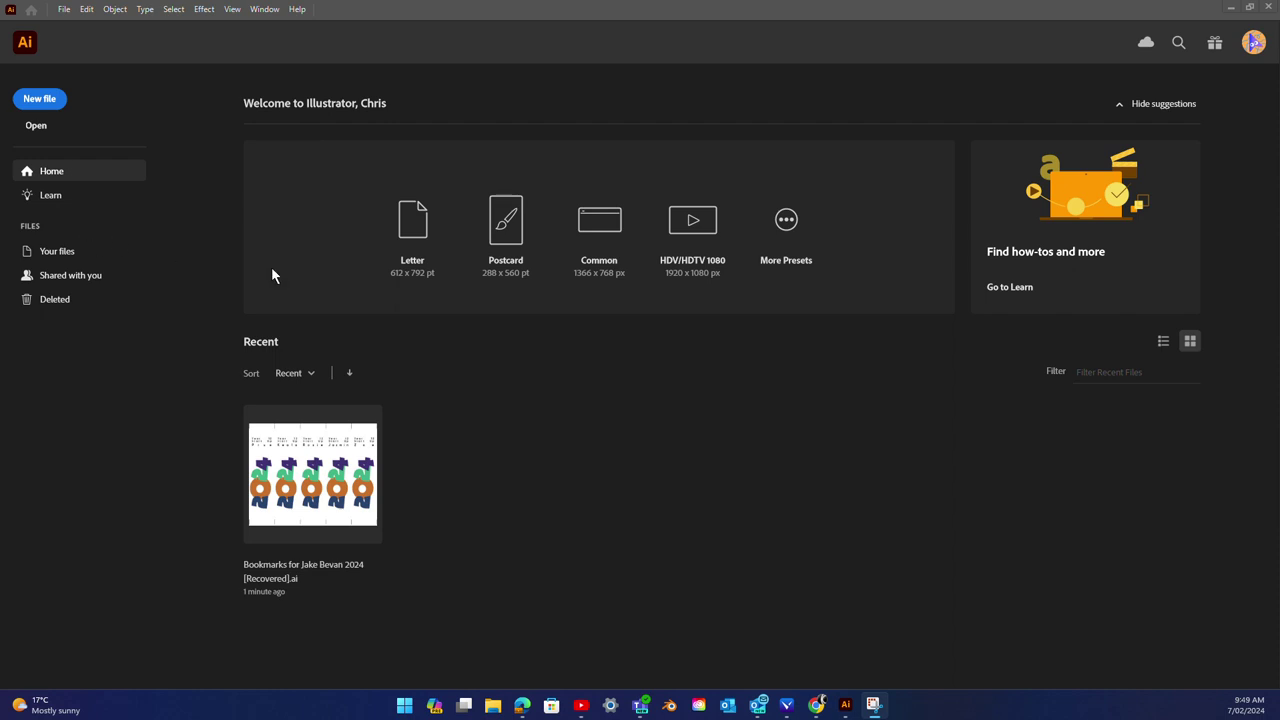
Step: Create a portrait A4 document in points with 2 artboards and RGB colour mode
{"action": "left_click", "coordinate": [787, 220]}
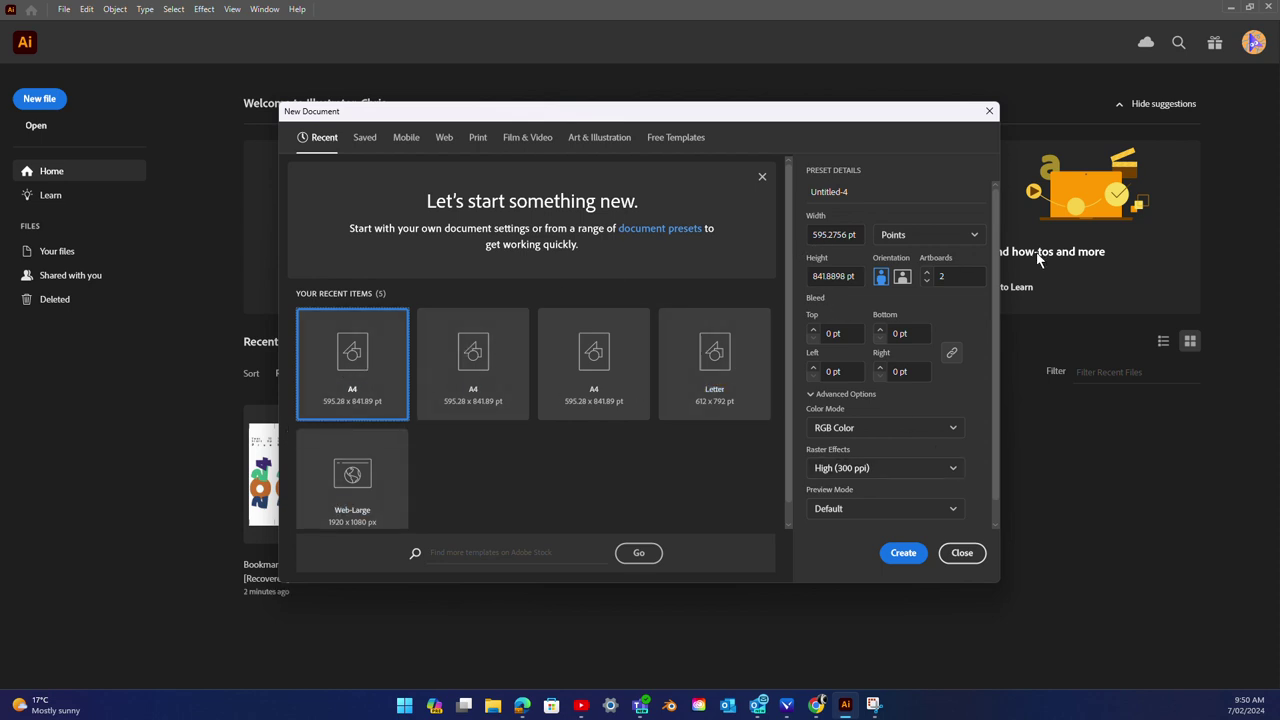
{"action": "left_click", "coordinate": [968, 233]}
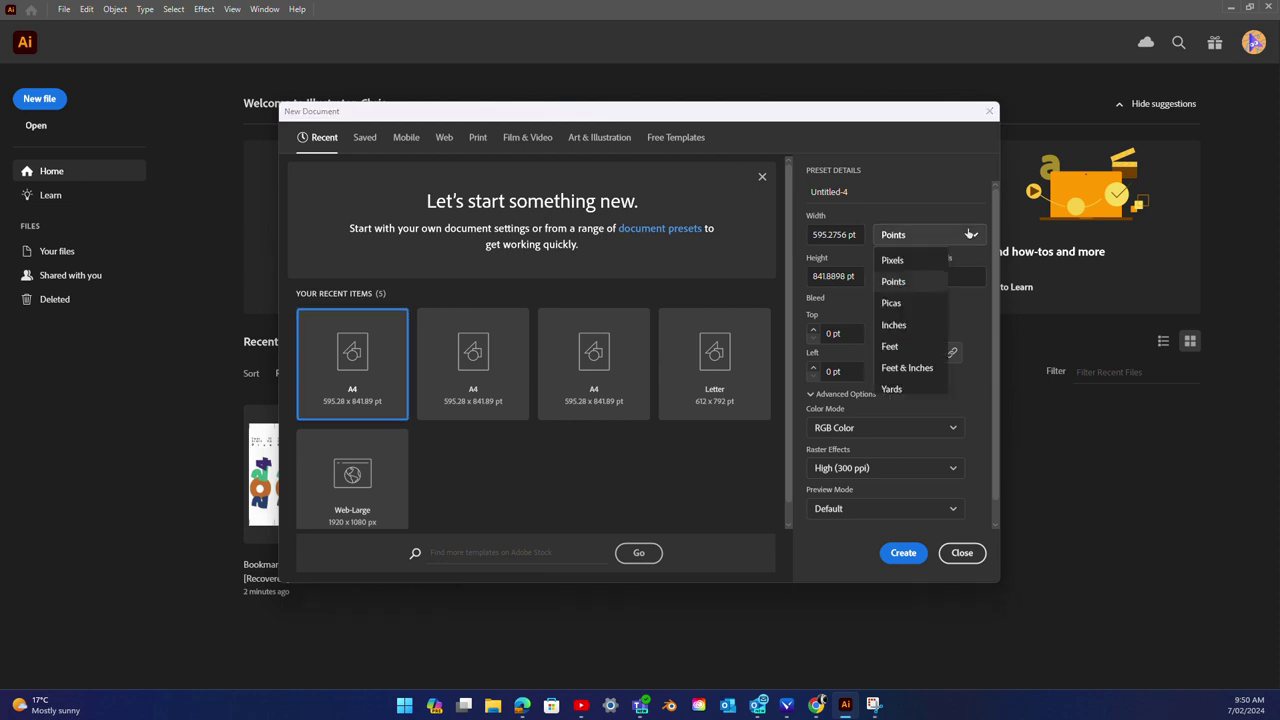
{"action": "left_click", "coordinate": [1034, 393]}
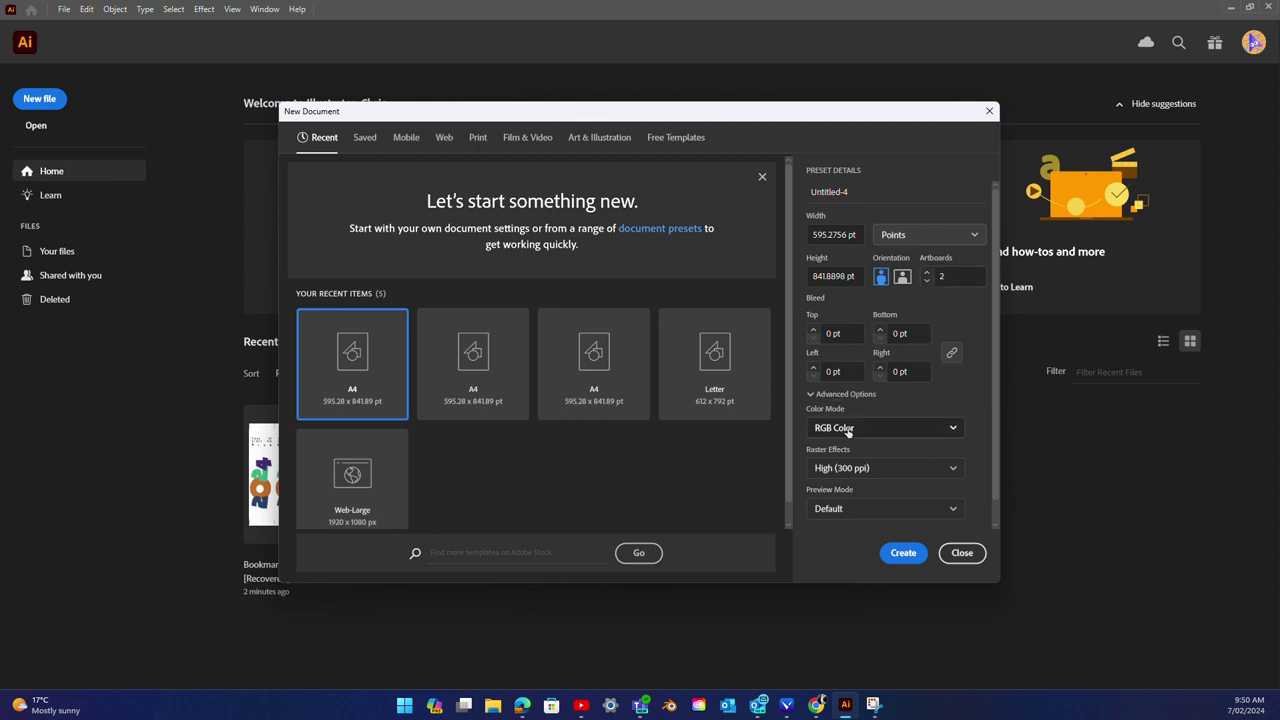
{"action": "left_click", "coordinate": [932, 430]}
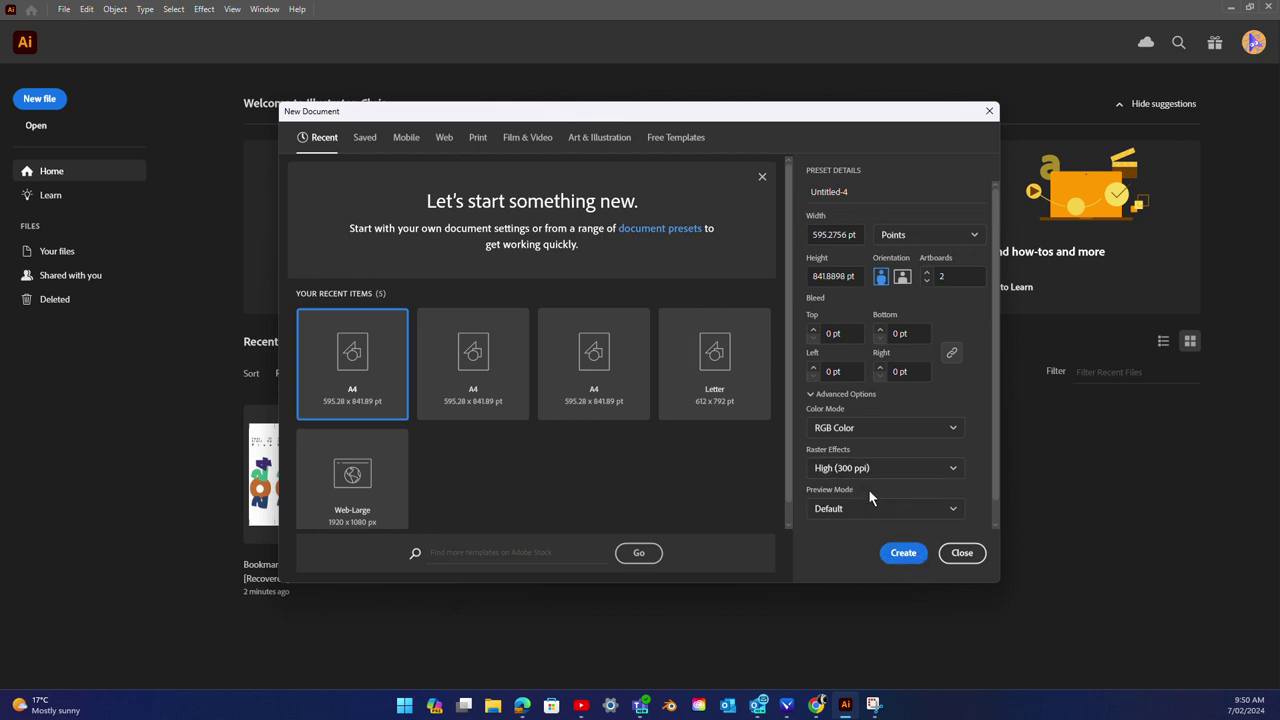
{"action": "left_click", "coordinate": [902, 553]}
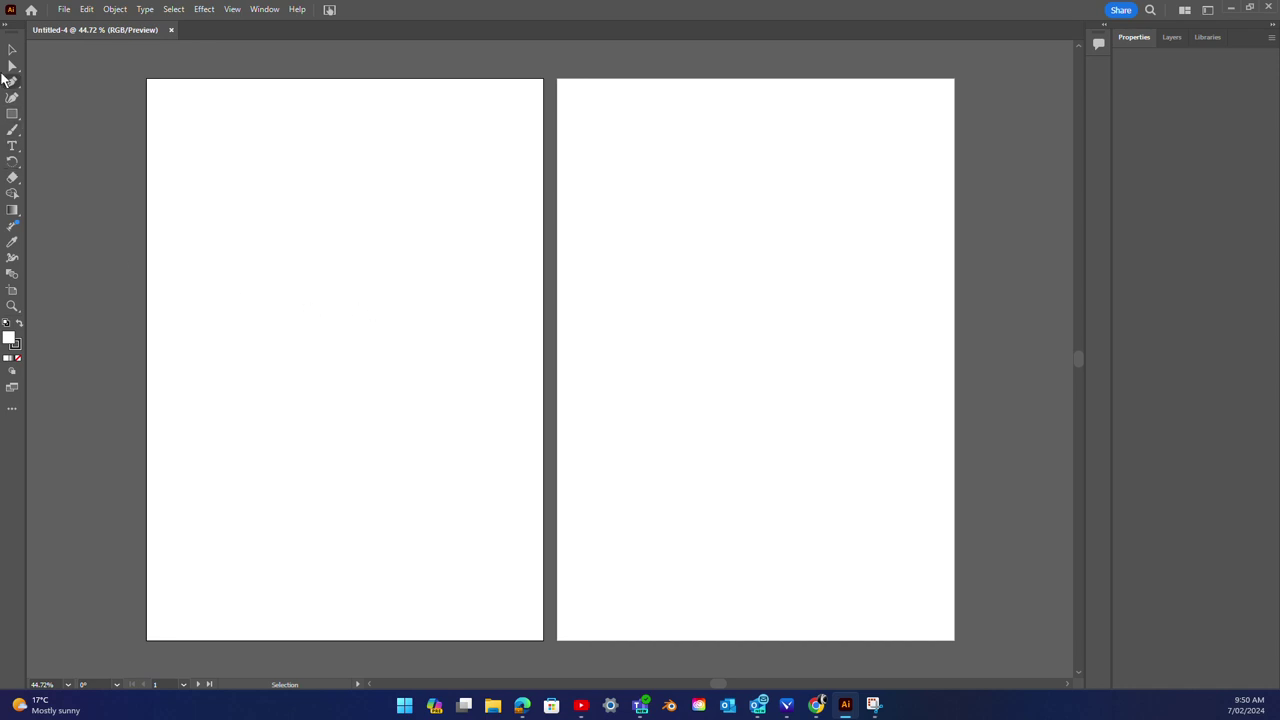
Step: Type 'This Heading' near the top of artboard one and scale it to about 93.47 pt
{"action": "left_click", "coordinate": [10, 146]}
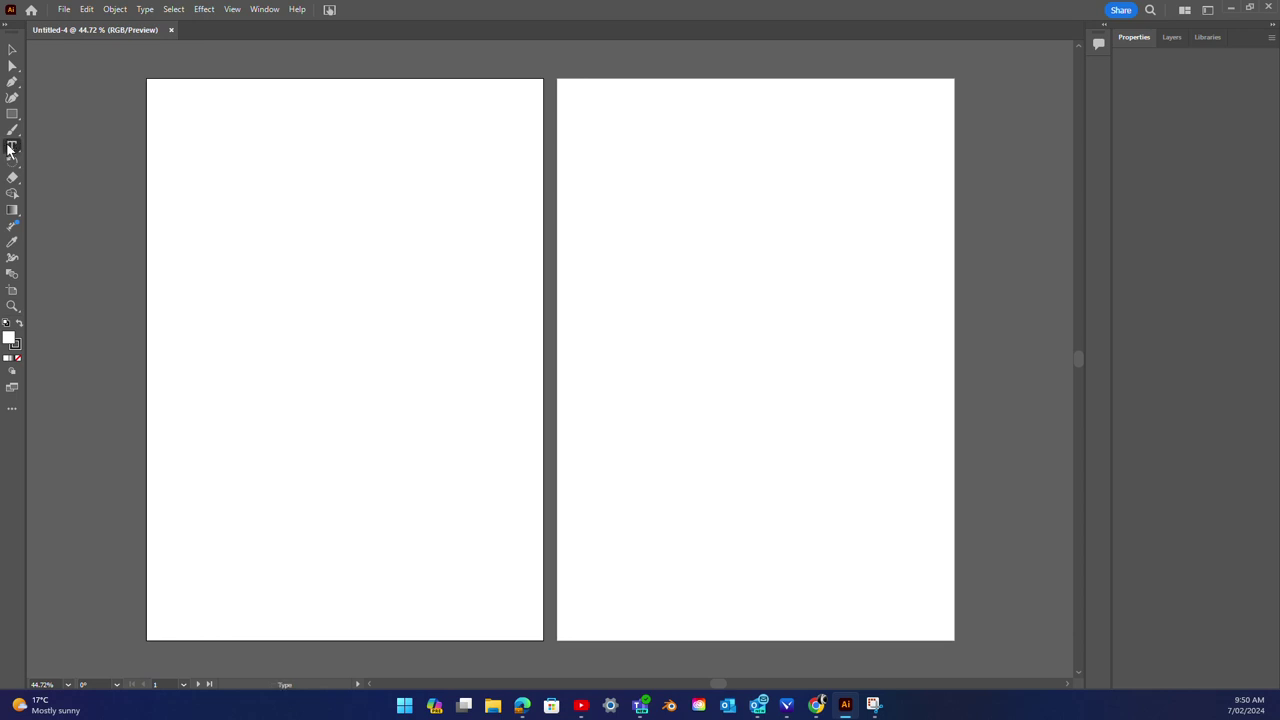
{"action": "left_click", "coordinate": [190, 158]}
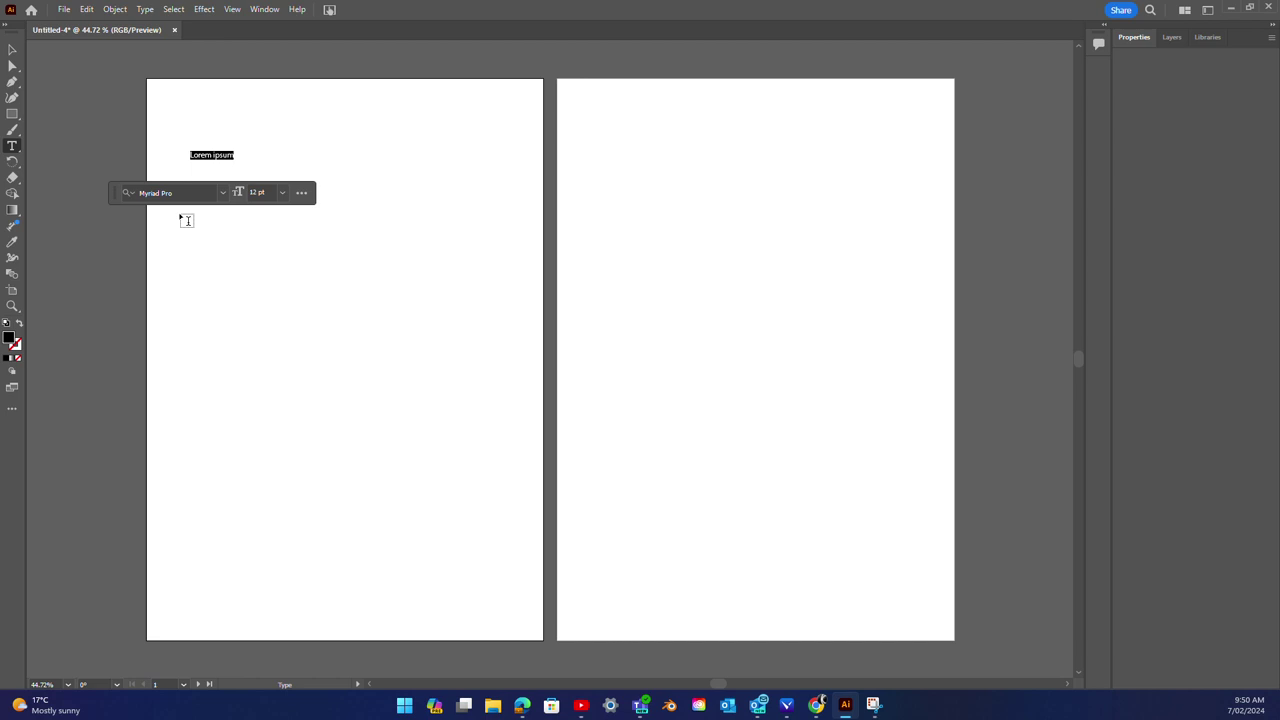
{"action": "key", "text": "BackSpace"}
{"action": "type", "text": "F"}
{"action": "type", "text": "ng"}
{"action": "left_click", "coordinate": [12, 49]}
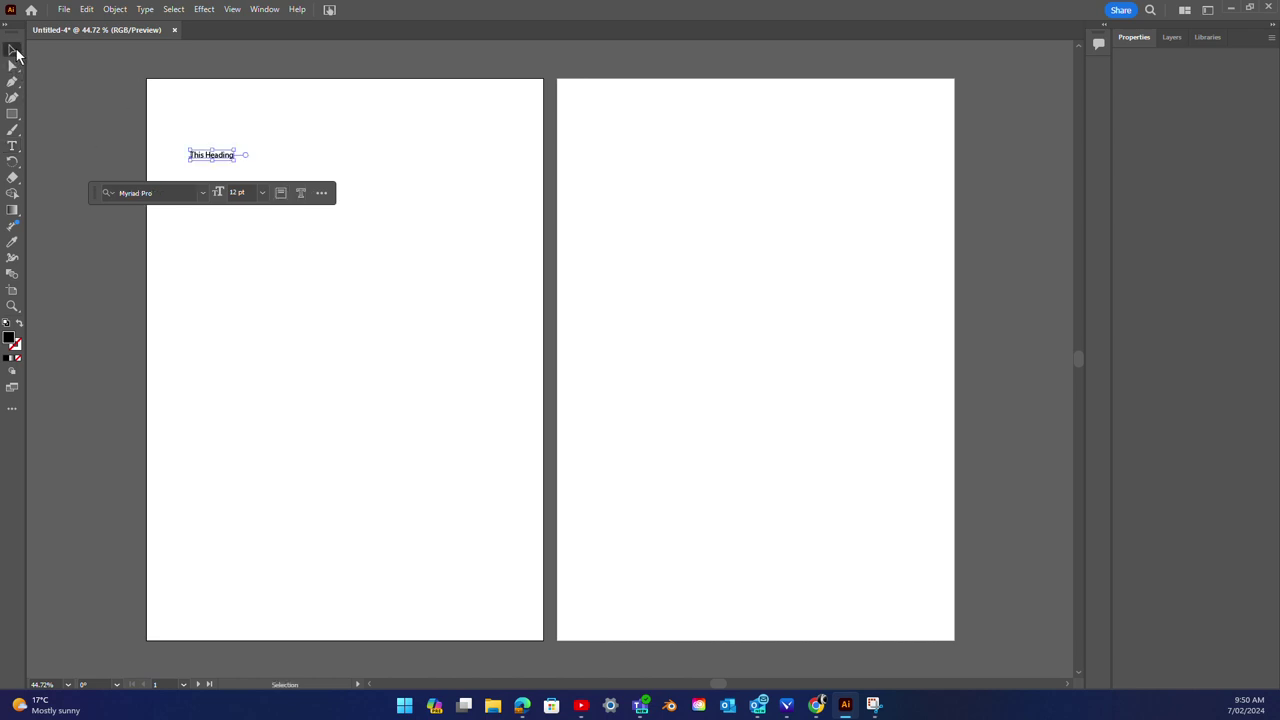
{"action": "mouse_move", "coordinate": [231, 164]}
{"action": "left_mouse_down"}
{"action": "mouse_move", "coordinate": [586, 329]}
{"action": "mouse_move", "coordinate": [489, 294]}
{"action": "mouse_move", "coordinate": [530, 316]}
{"action": "left_mouse_up"}
Step: Move This Heading to artboard one's top-left, undoing two trial stretches to keep its proportions
{"action": "left_click_drag", "start_coordinate": [376, 190], "coordinate": [367, 160]}
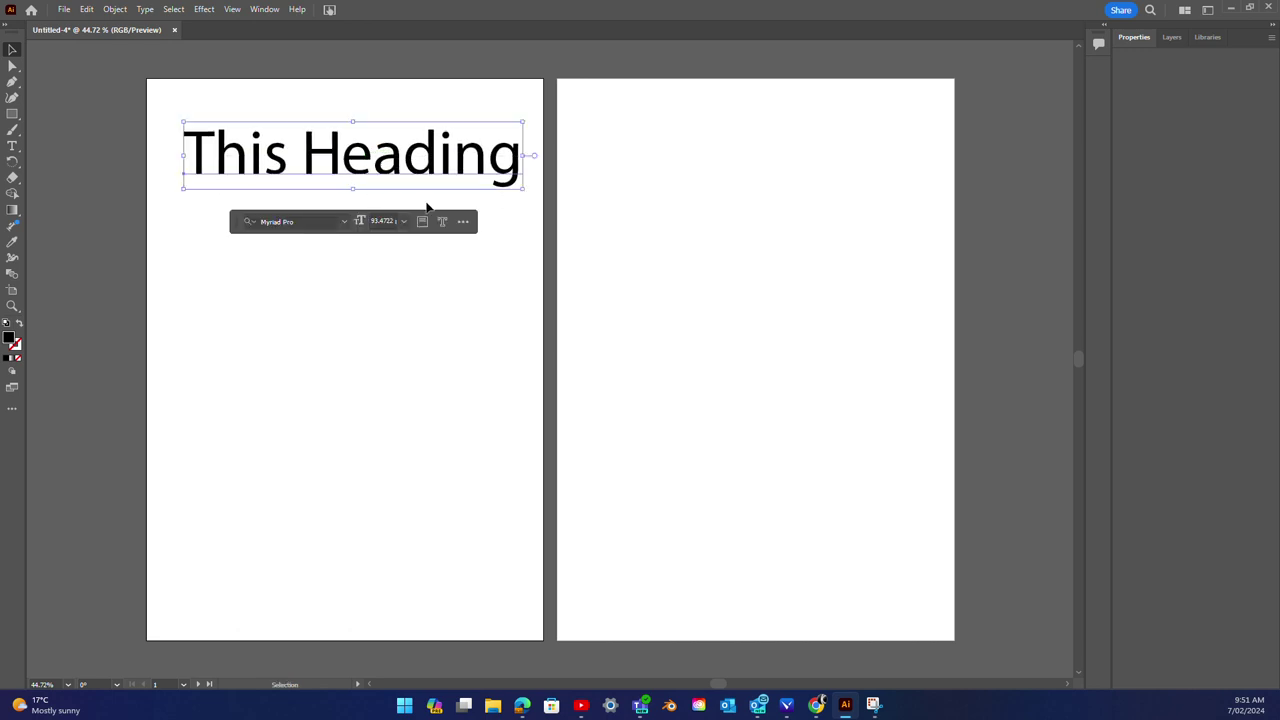
{"action": "left_click_drag", "start_coordinate": [521, 189], "coordinate": [498, 588]}
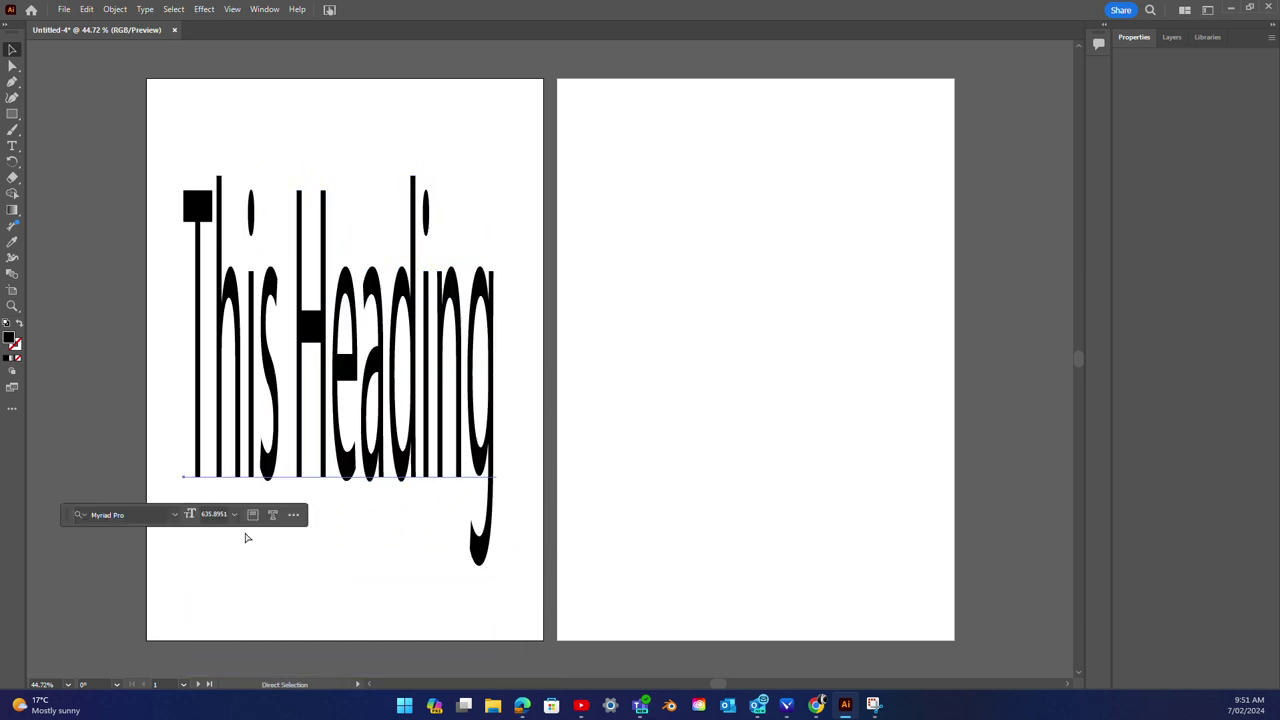
{"action": "key", "text": "ctrl+z"}
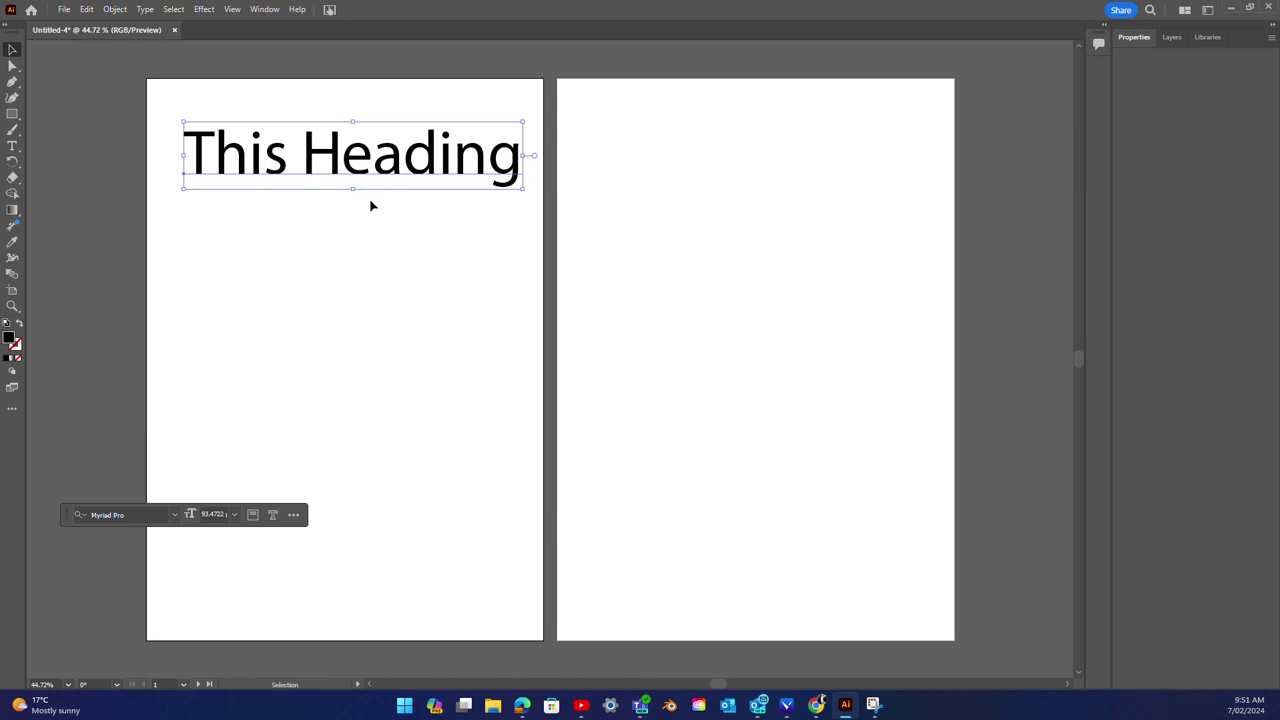
{"action": "left_click_drag", "start_coordinate": [352, 188], "coordinate": [353, 593]}
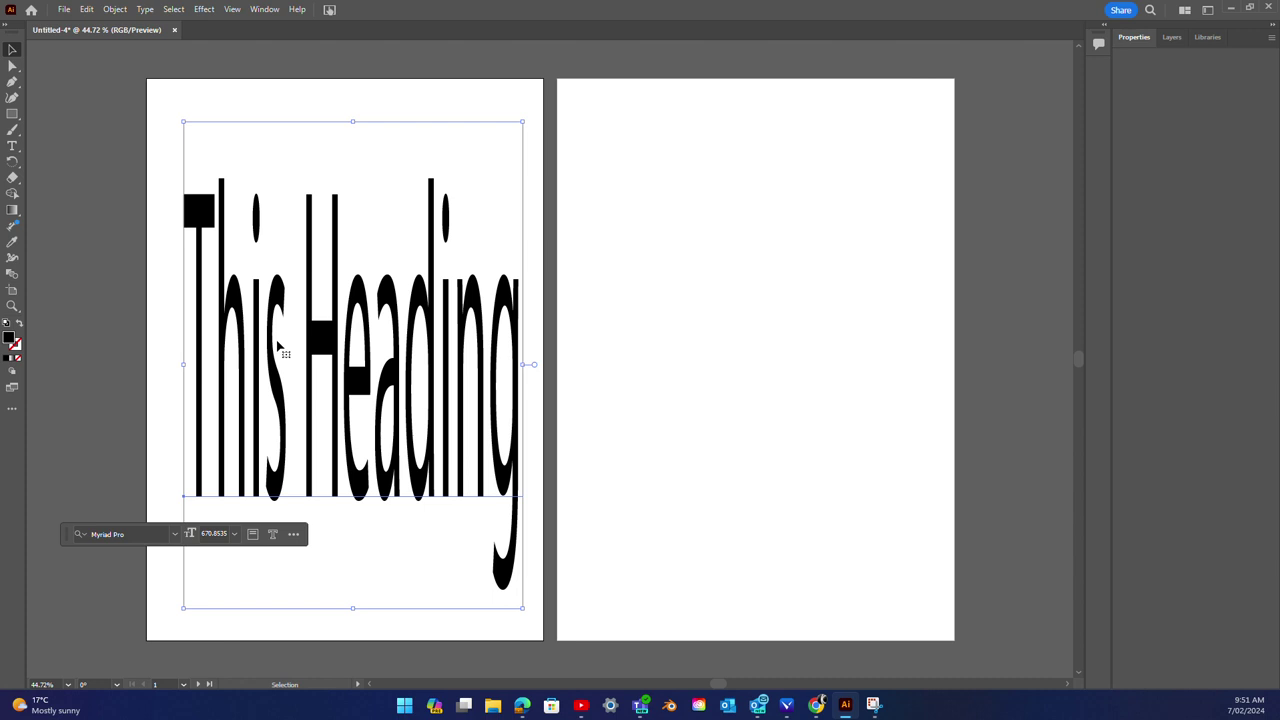
{"action": "key", "text": "ctrl+z"}
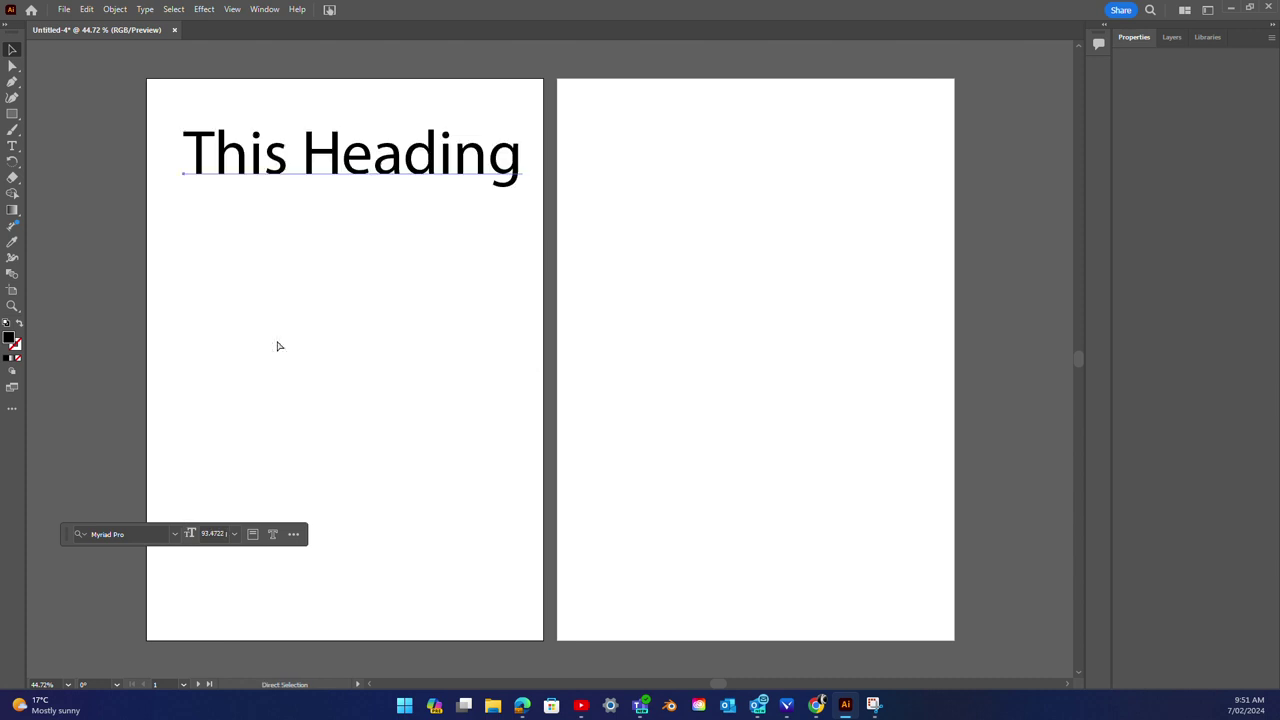
{"action": "left_click", "coordinate": [12, 145]}
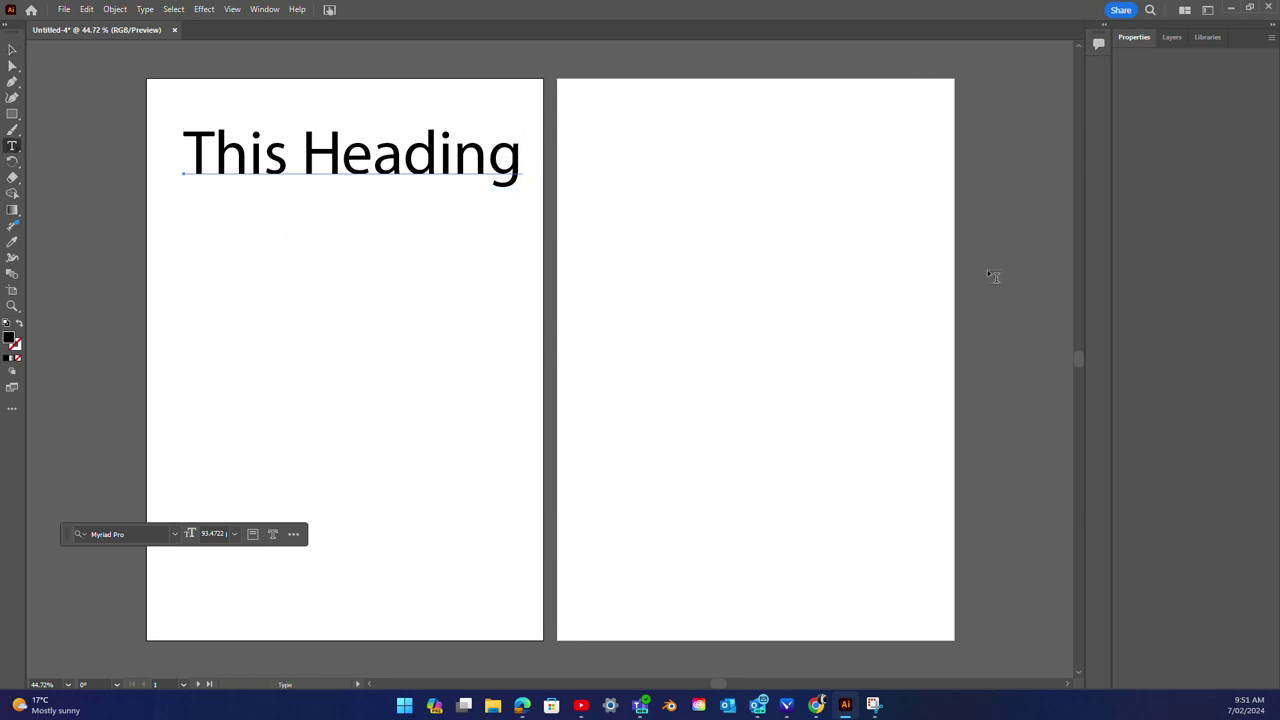
Step: Switch to the Essentials Classic workspace and select all letters of This Heading
{"action": "left_click", "coordinate": [1207, 10]}
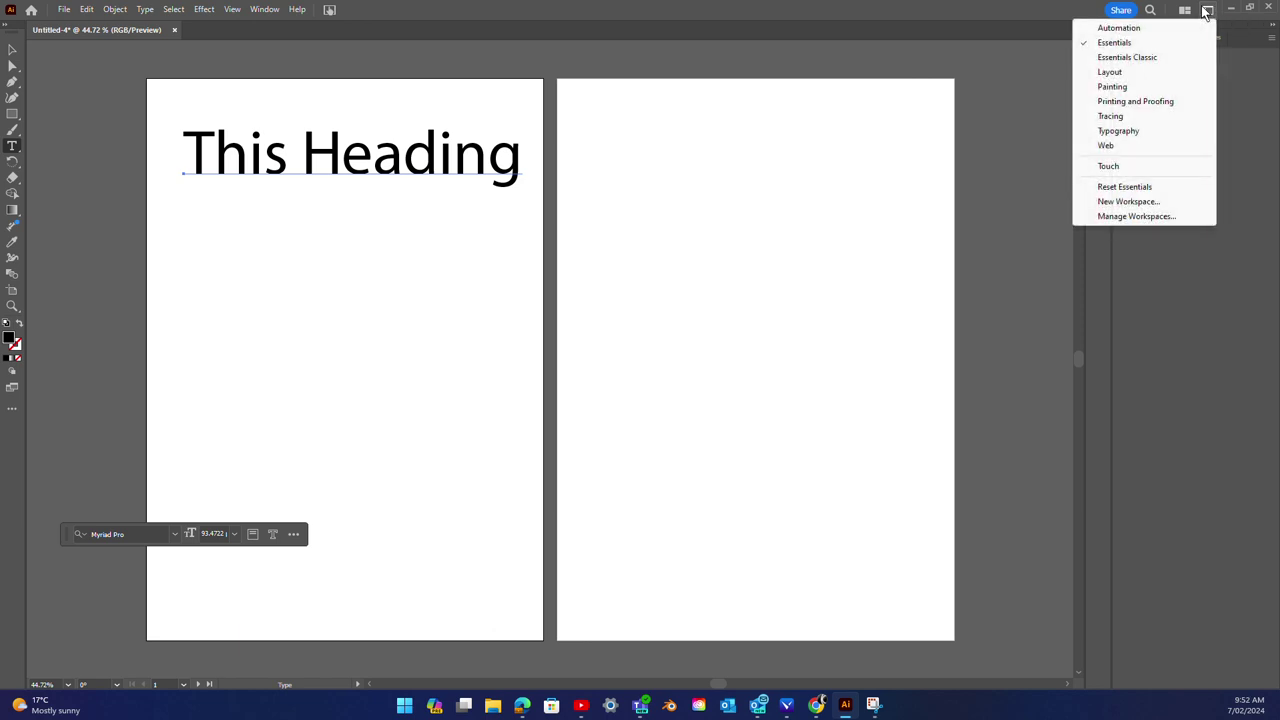
{"action": "left_click", "coordinate": [1141, 60]}
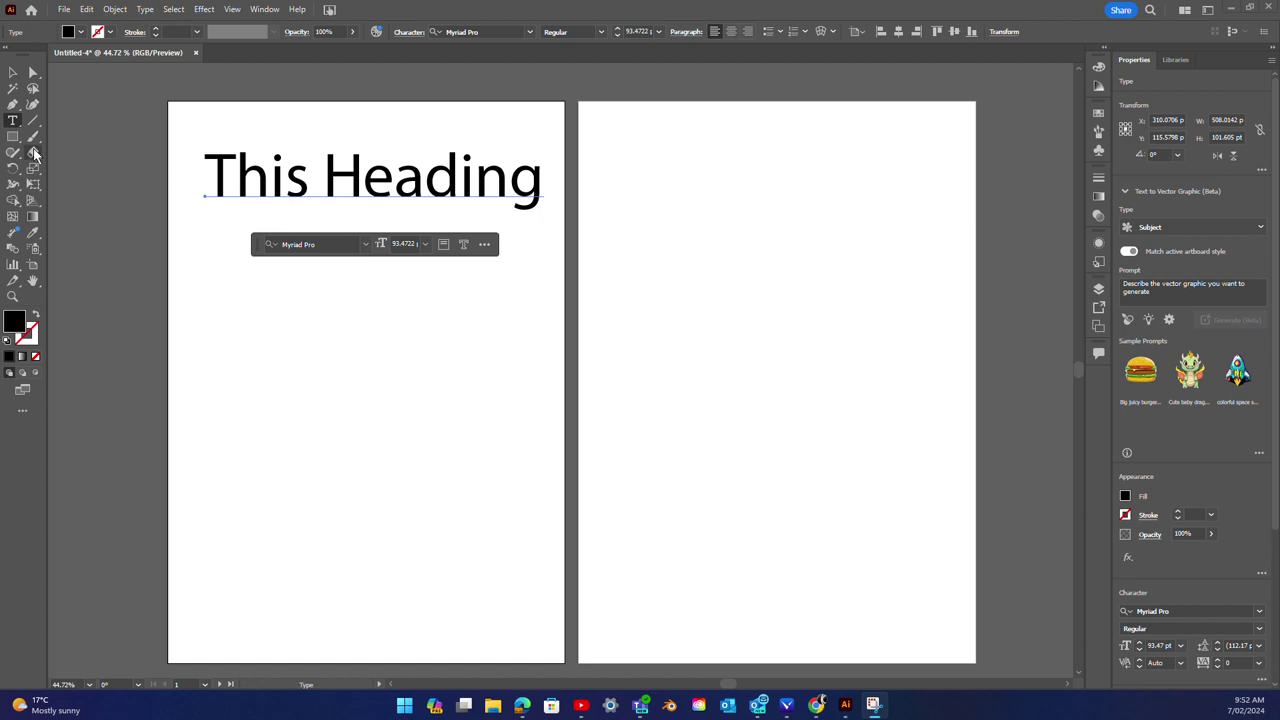
{"action": "left_click", "coordinate": [12, 122]}
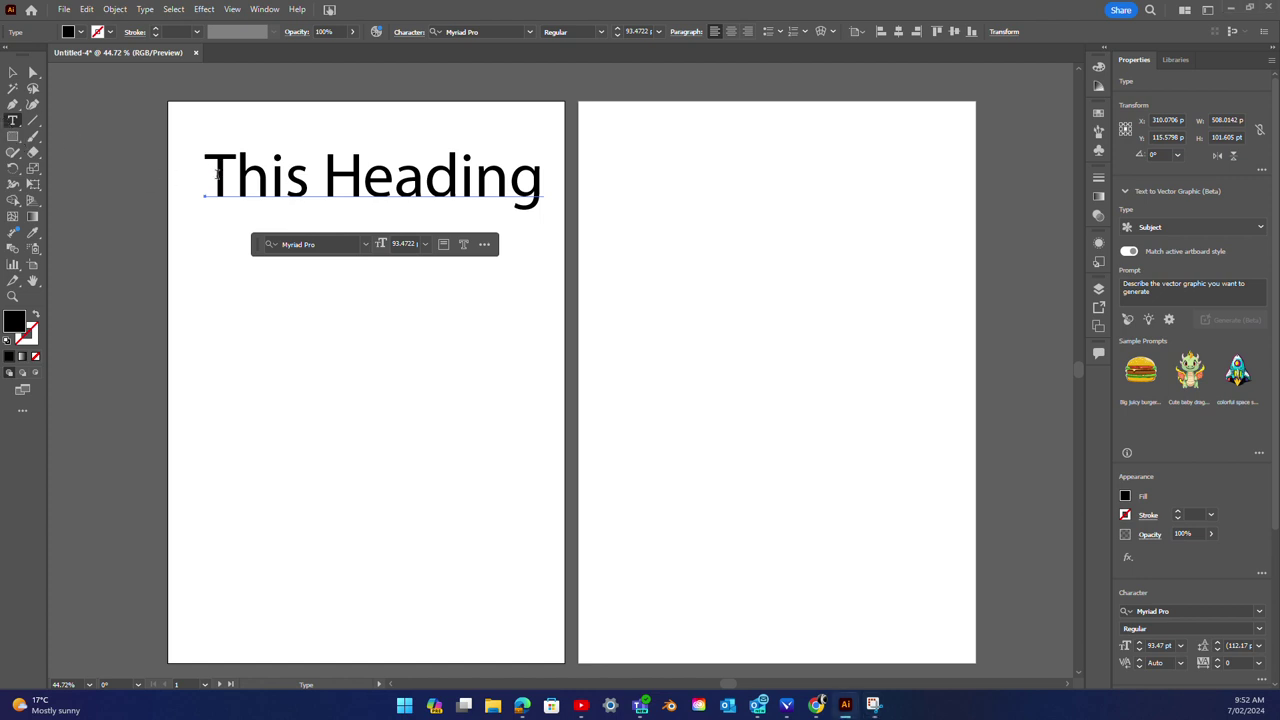
{"action": "left_click_drag", "start_coordinate": [206, 176], "coordinate": [546, 204]}
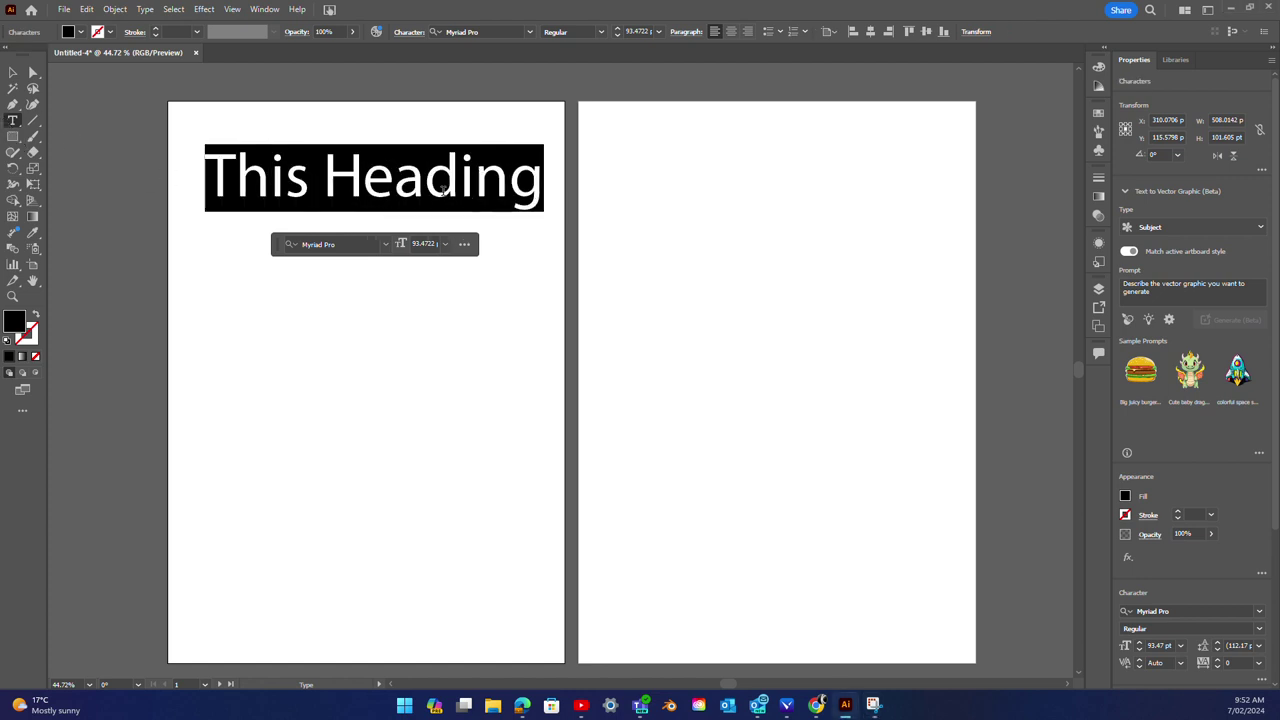
Step: Apply -25 tracking to This Heading through the Character options
{"action": "left_click", "coordinate": [404, 32]}
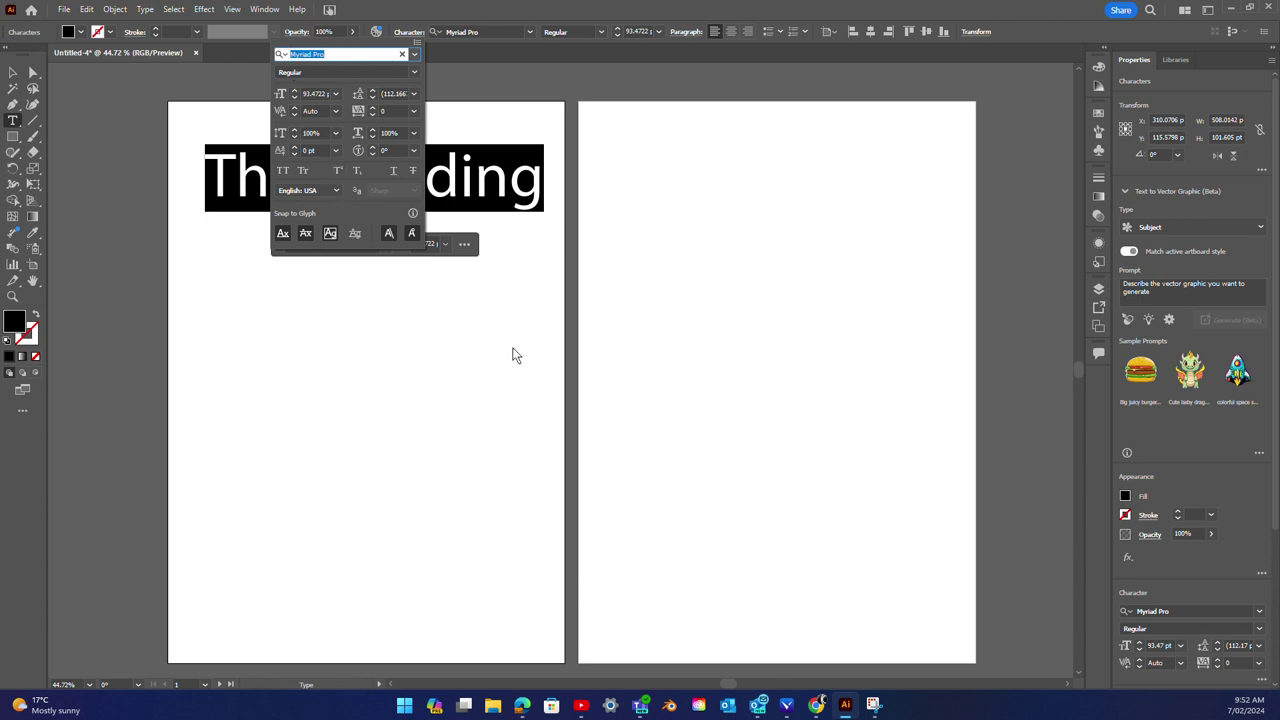
{"action": "left_click", "coordinate": [483, 327]}
{"action": "scroll", "coordinate": [470, 325], "scroll_direction": "up", "scroll_amount": 1}
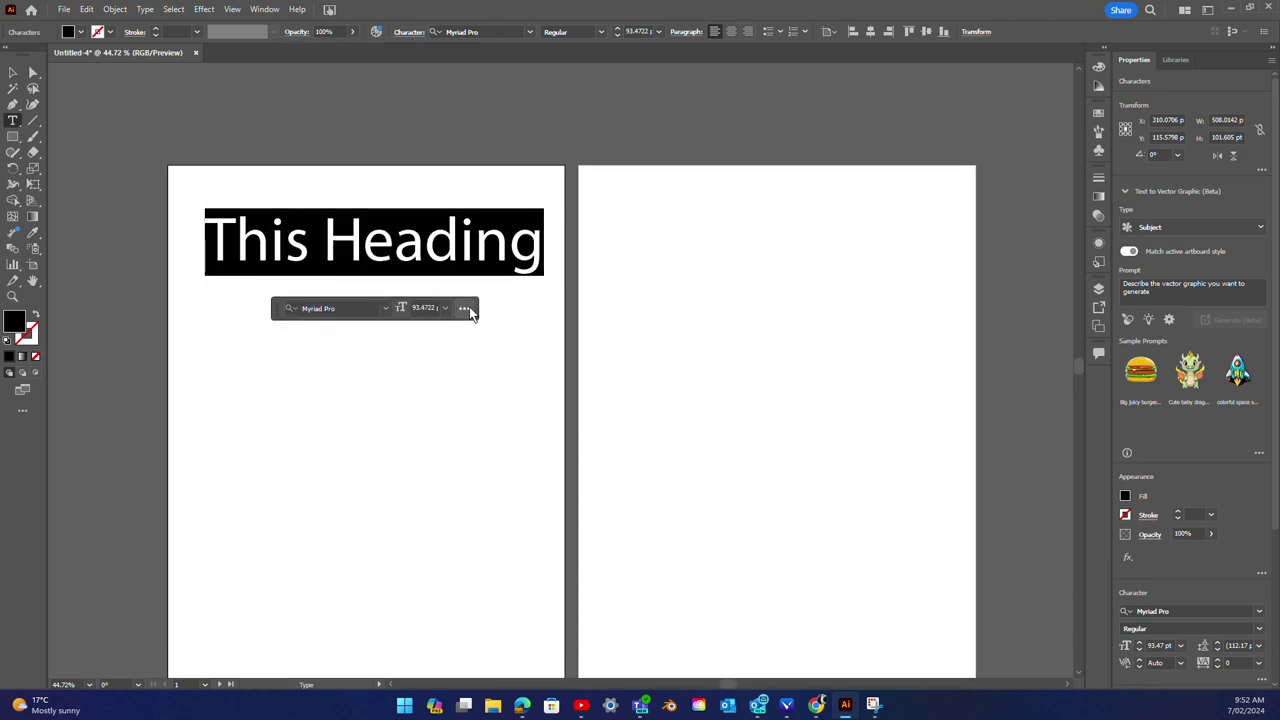
{"action": "scroll", "coordinate": [500, 333], "scroll_direction": "up", "scroll_amount": 1}
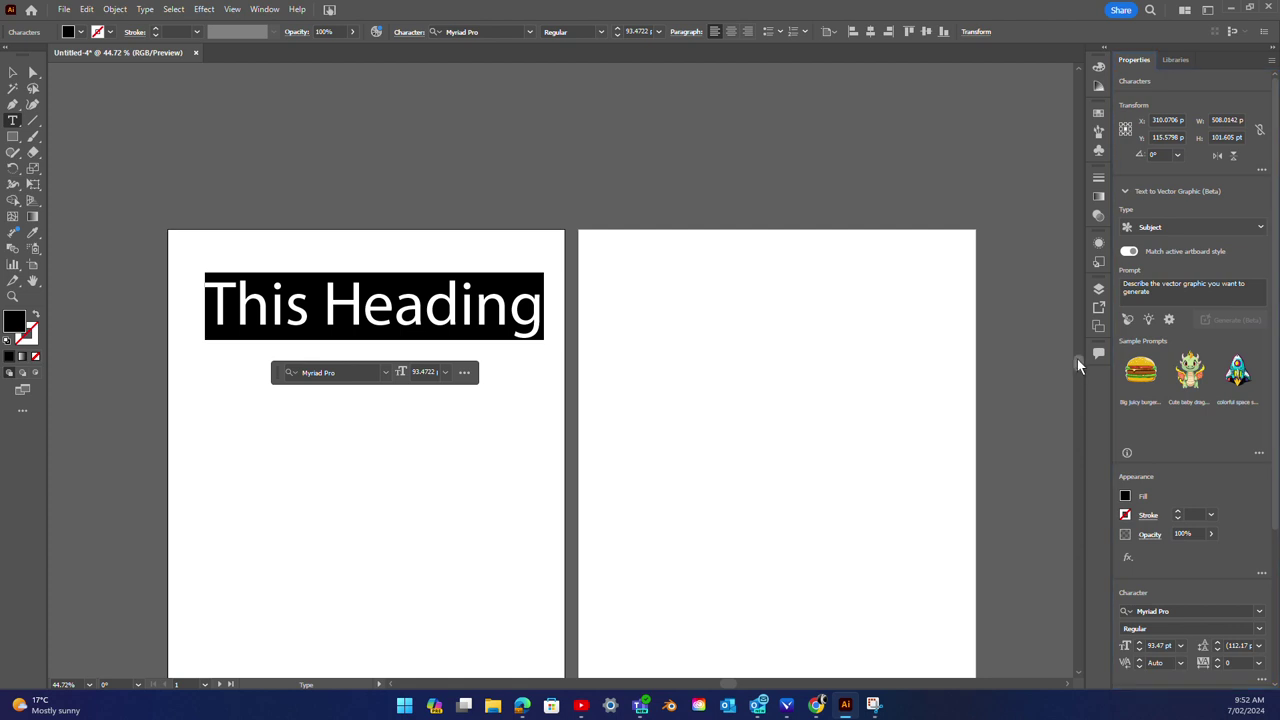
{"action": "scroll", "coordinate": [1080, 362], "scroll_direction": "up", "scroll_amount": 1}
{"action": "scroll", "coordinate": [1079, 356], "scroll_direction": "up", "scroll_amount": 1}
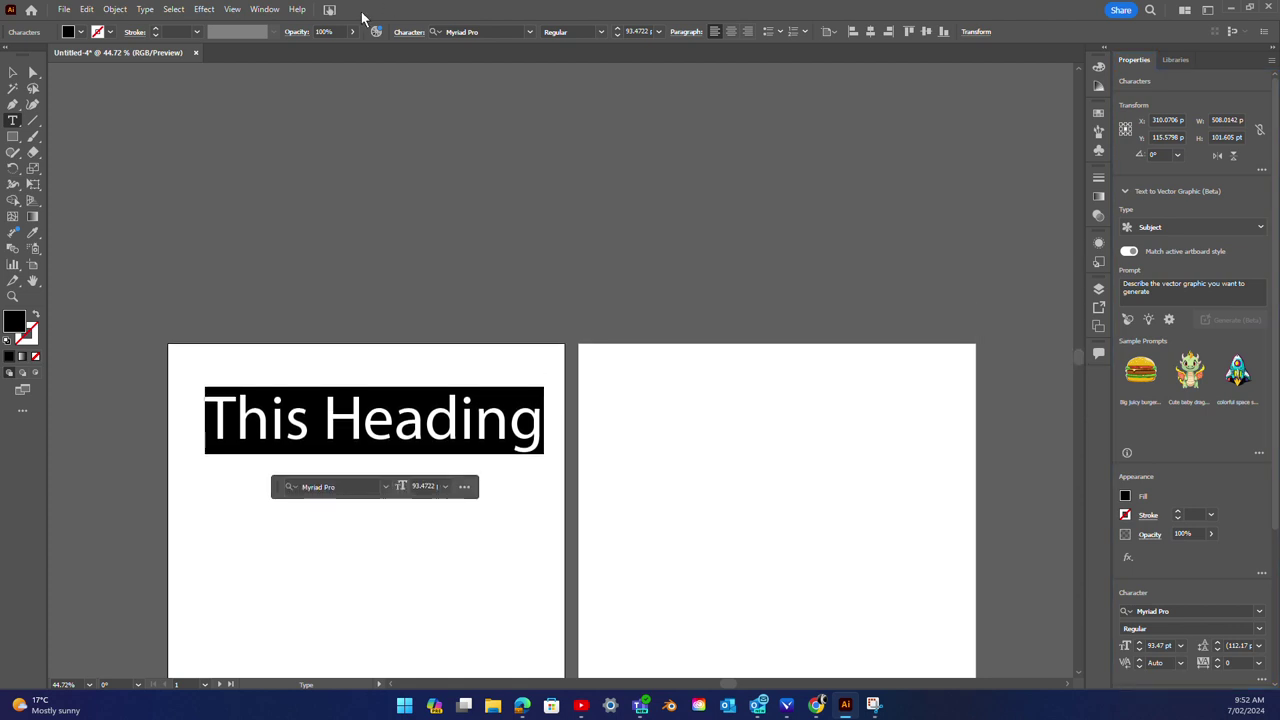
{"action": "left_click", "coordinate": [410, 32]}
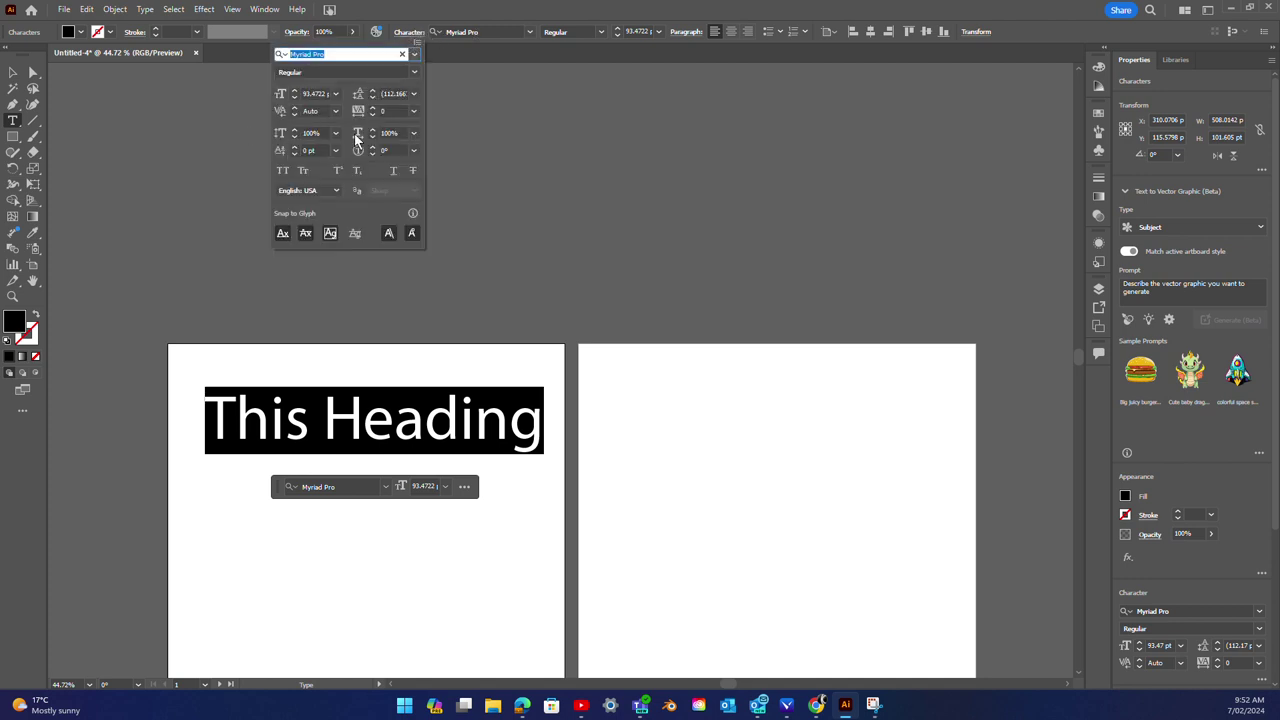
{"action": "left_click", "coordinate": [413, 111]}
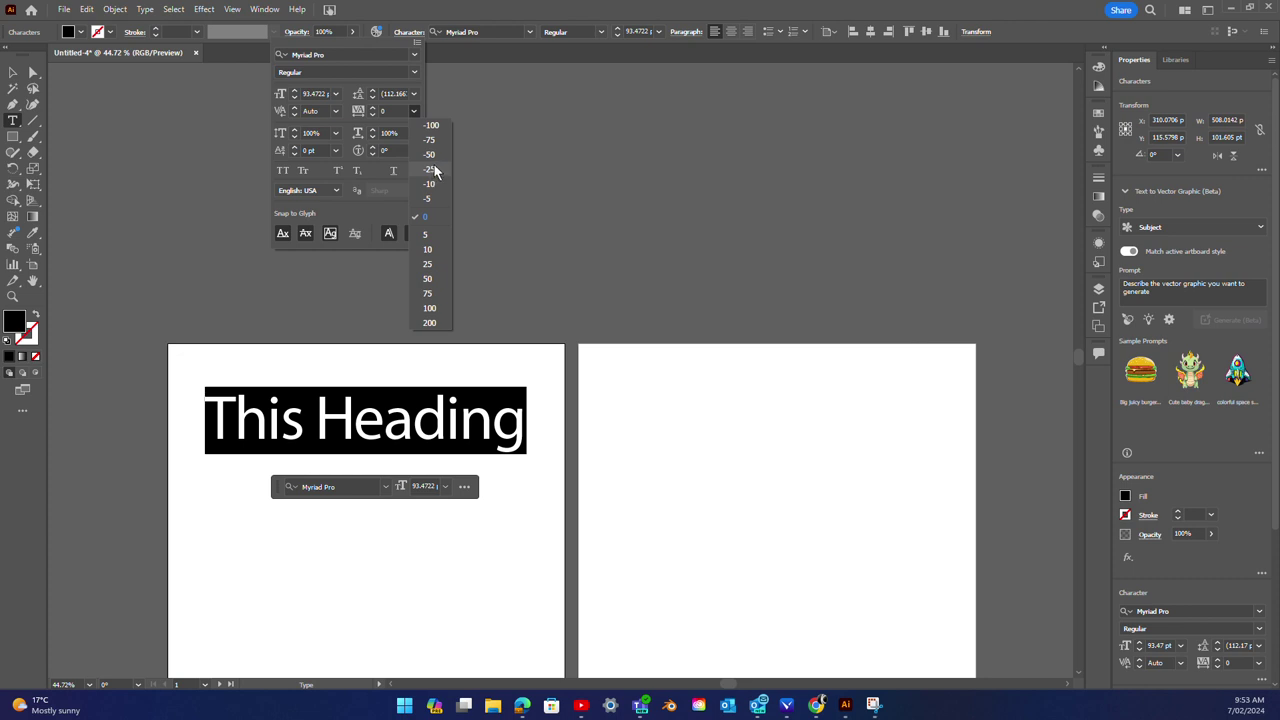
{"action": "left_click", "coordinate": [428, 171]}
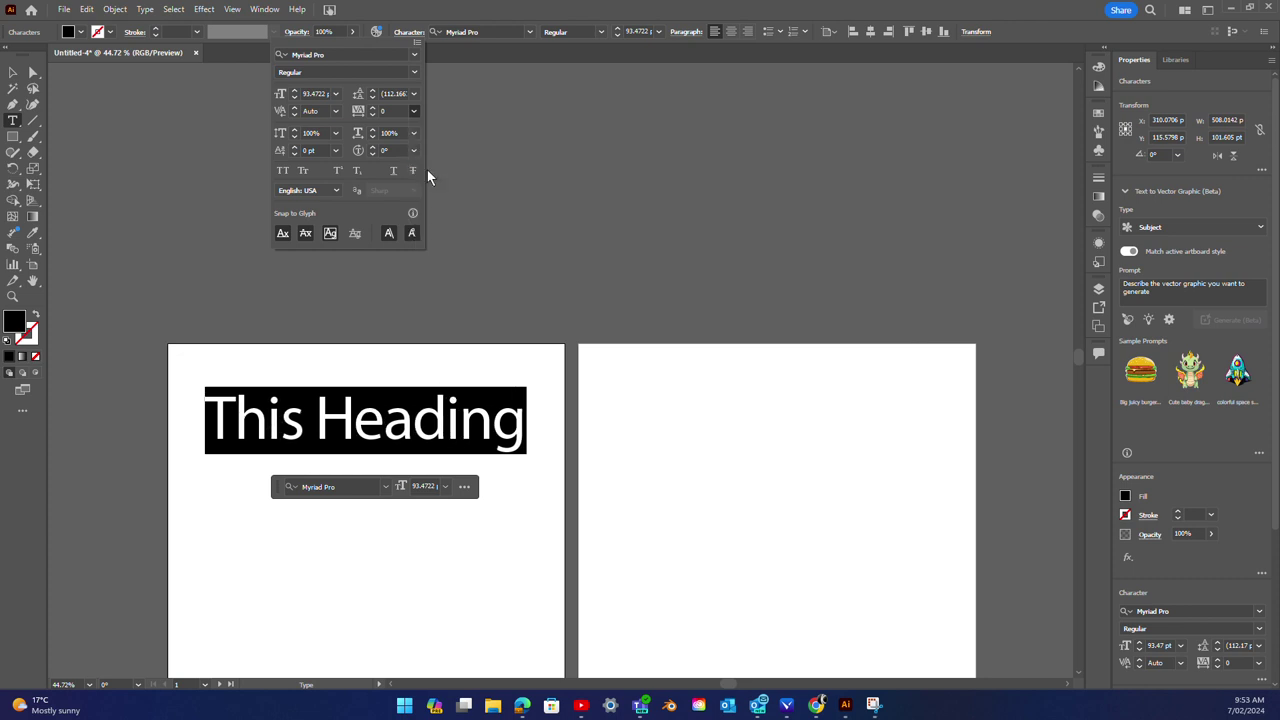
{"action": "left_click", "coordinate": [396, 427]}
{"action": "left_click", "coordinate": [380, 427]}
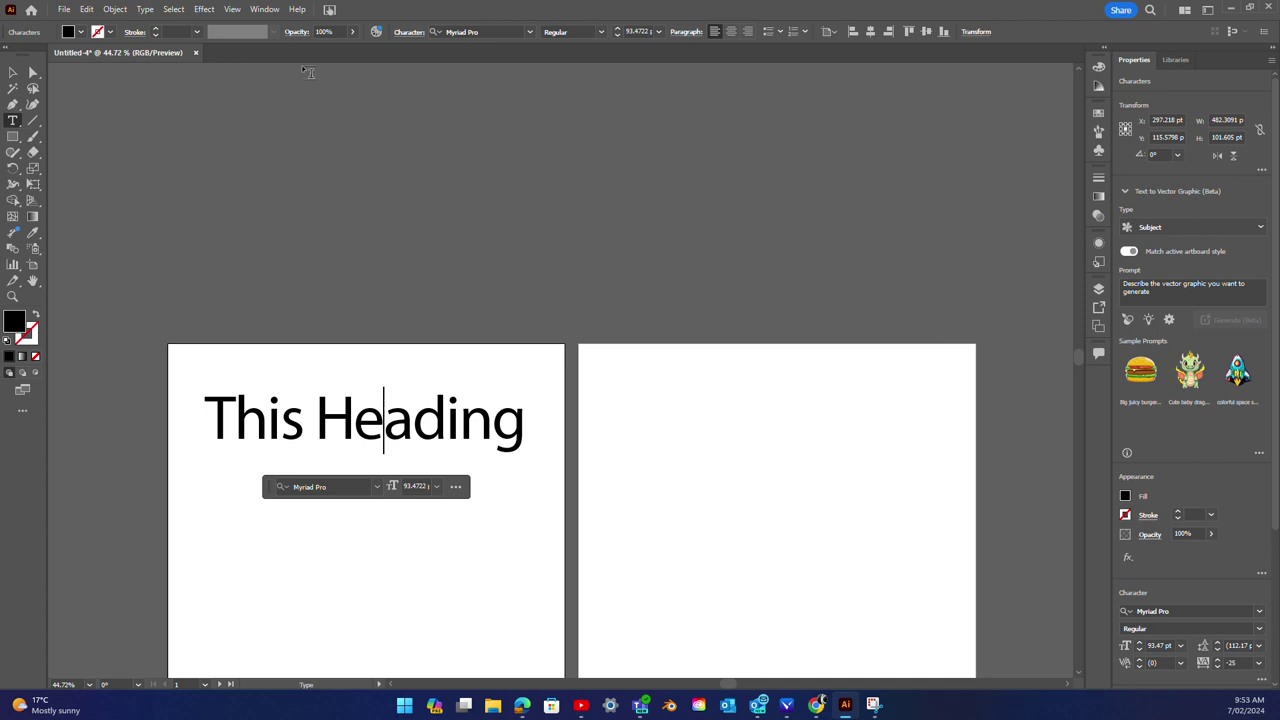
Step: Adjust the kerning between 'e' and 'a', trying -75 and -50 before settling on -5
{"action": "left_click", "coordinate": [408, 35]}
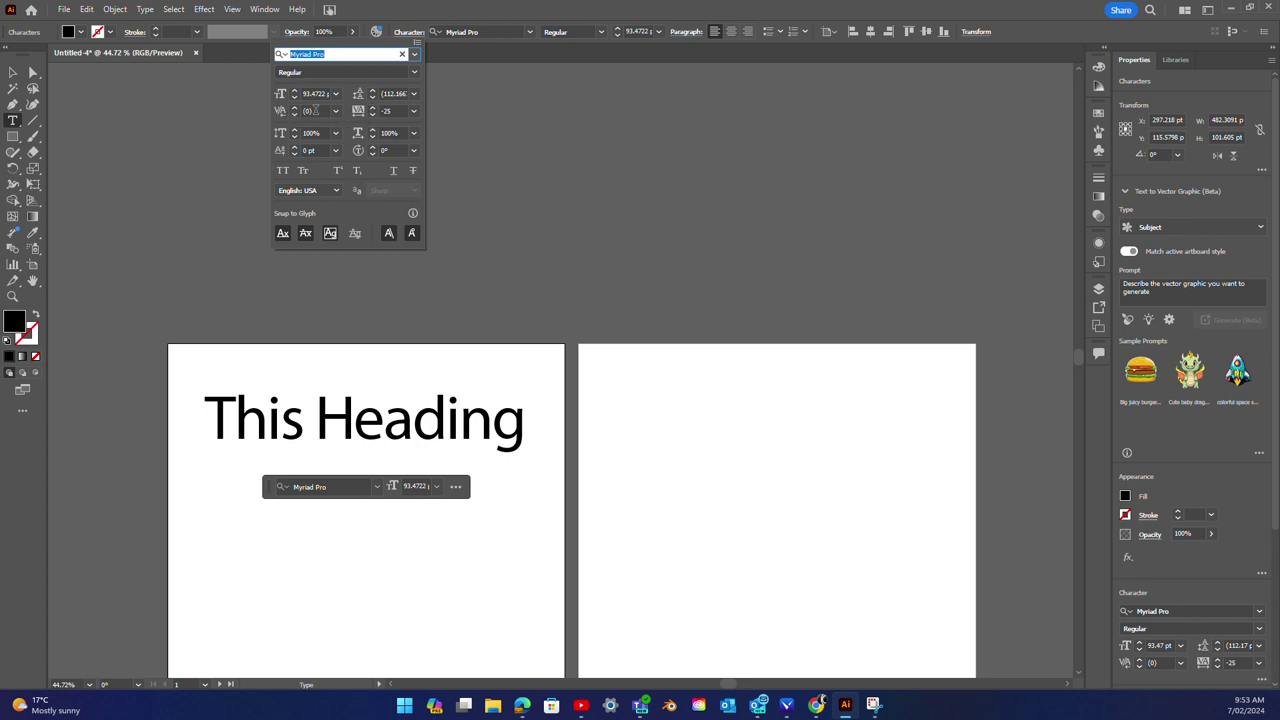
{"action": "left_click", "coordinate": [335, 110]}
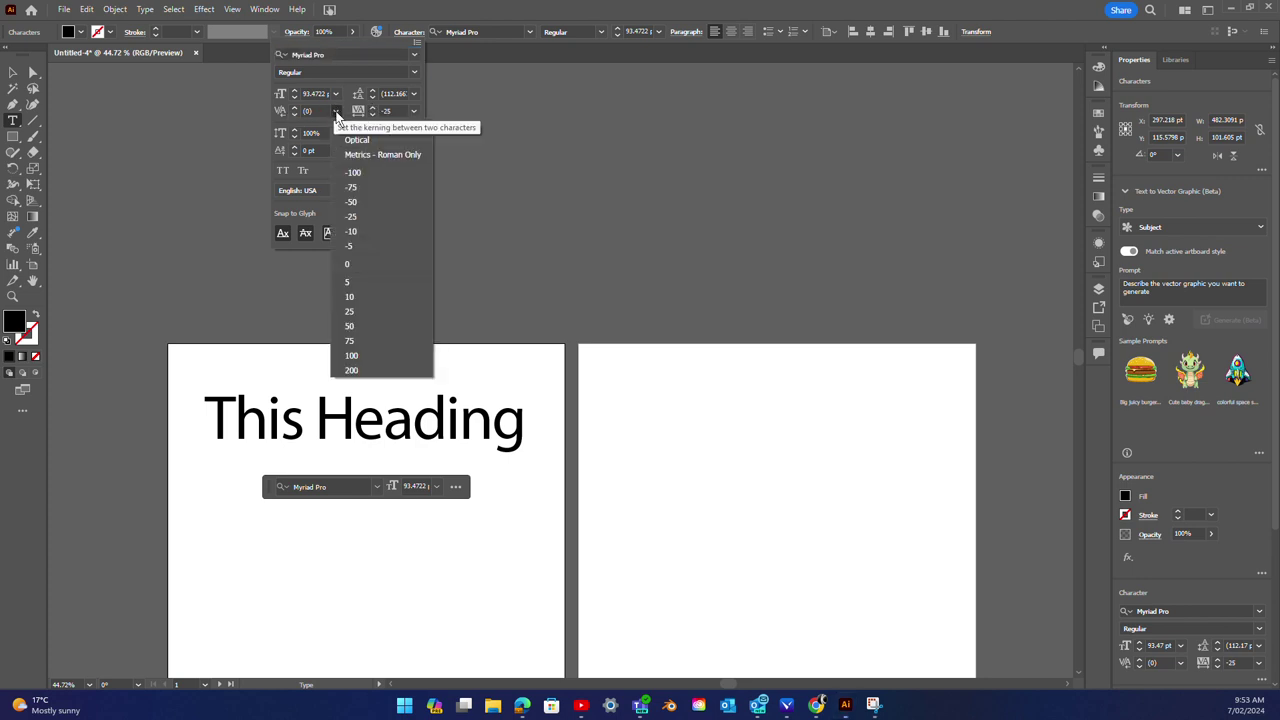
{"action": "left_click", "coordinate": [352, 187]}
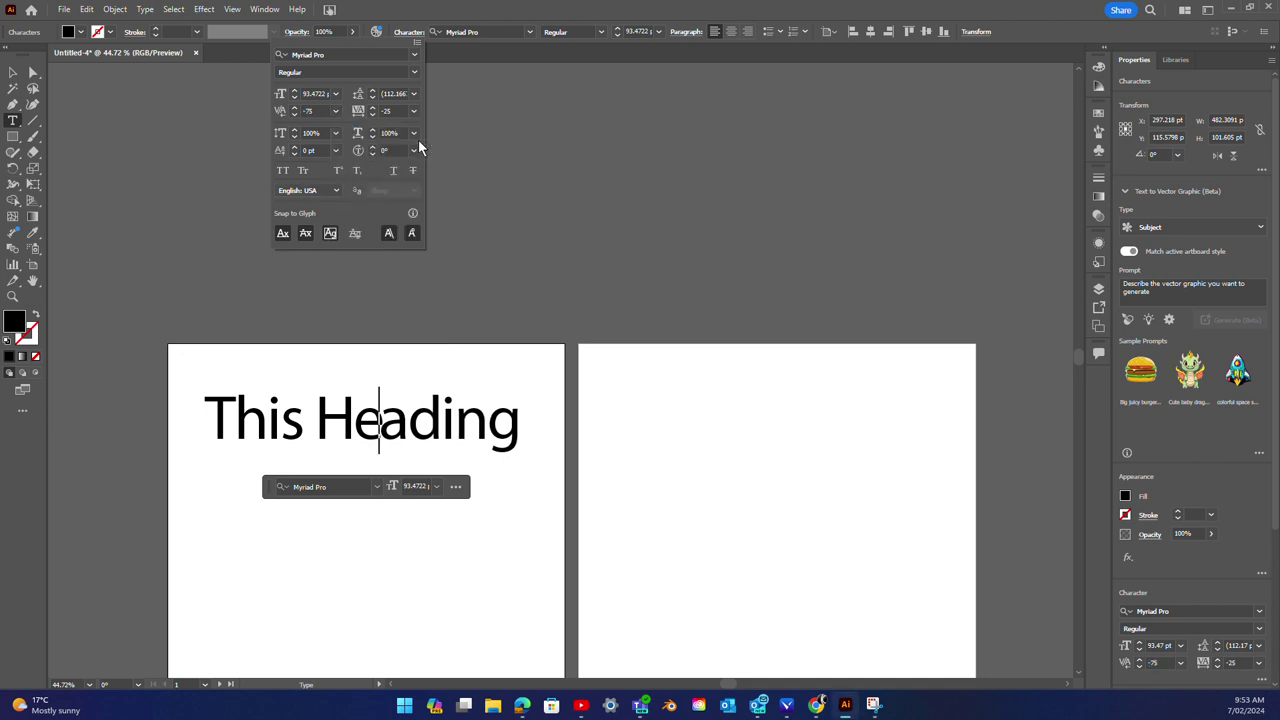
{"action": "left_click", "coordinate": [335, 110]}
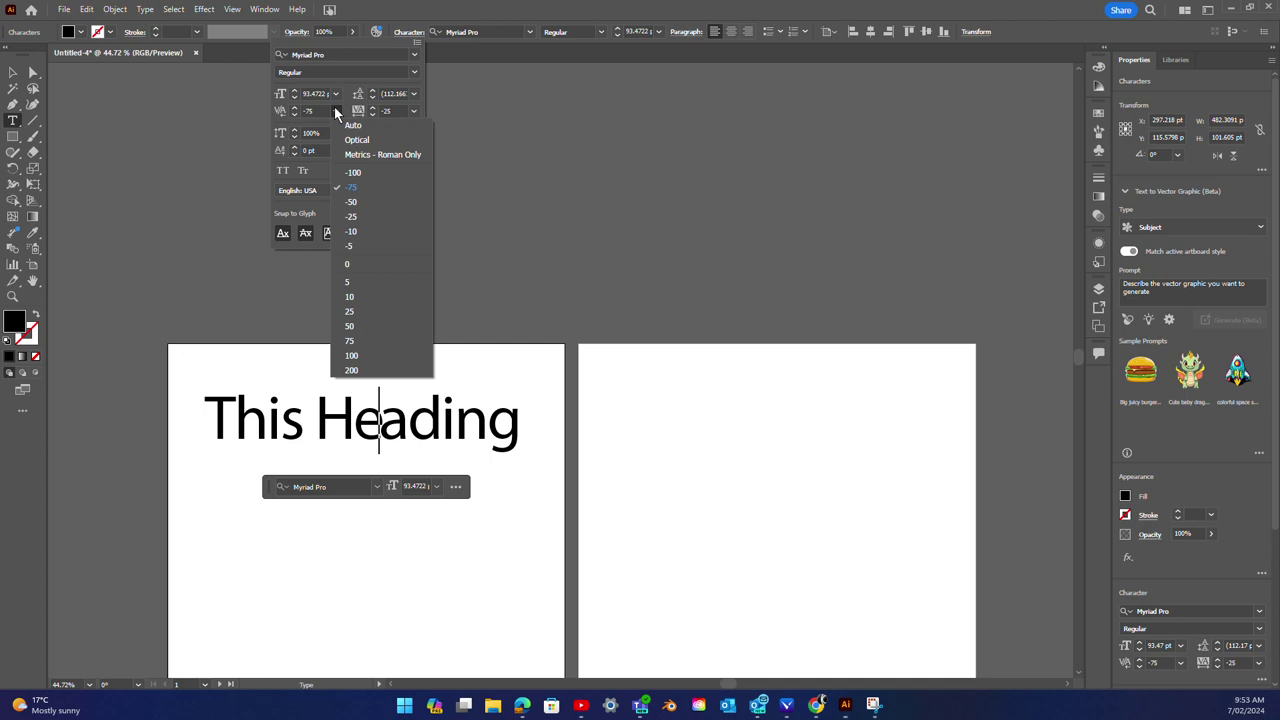
{"action": "left_click", "coordinate": [351, 202]}
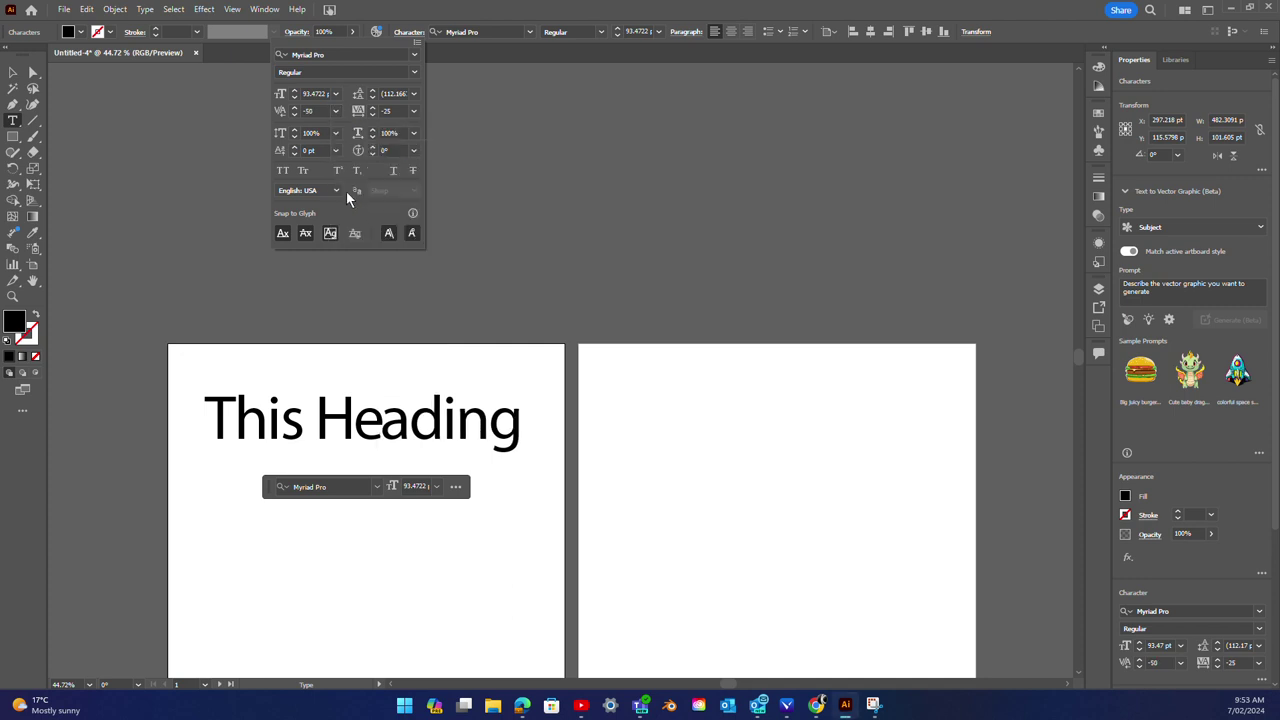
{"action": "left_click", "coordinate": [335, 110]}
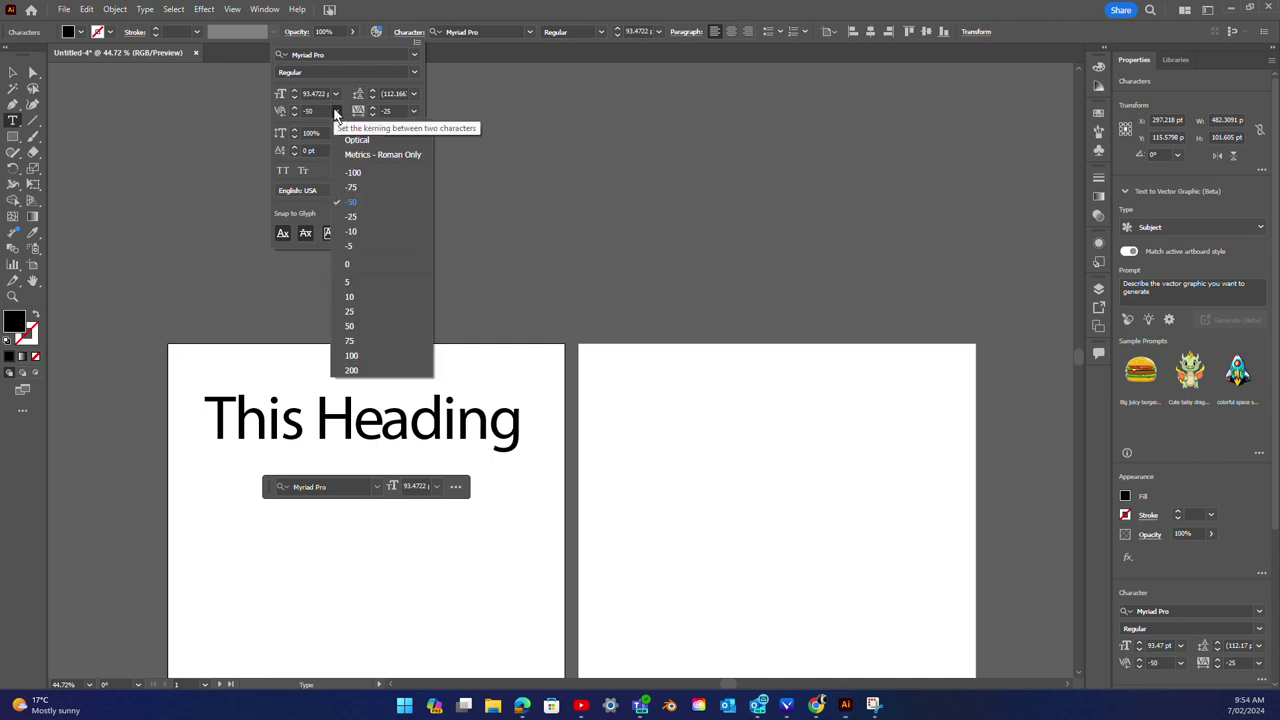
{"action": "left_click", "coordinate": [355, 245]}
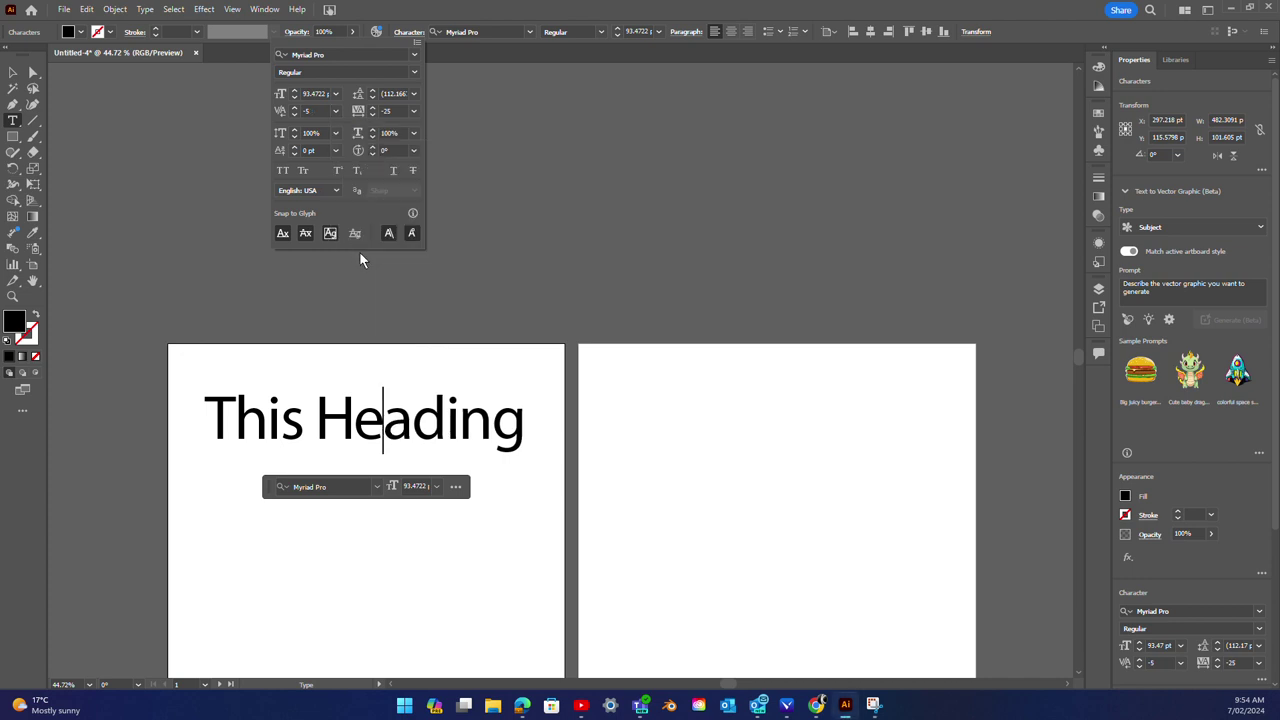
Step: Check the heading's letter-pair spacing, then reselect the whole This Heading text
{"action": "left_click", "coordinate": [463, 369]}
{"action": "left_click", "coordinate": [412, 392]}
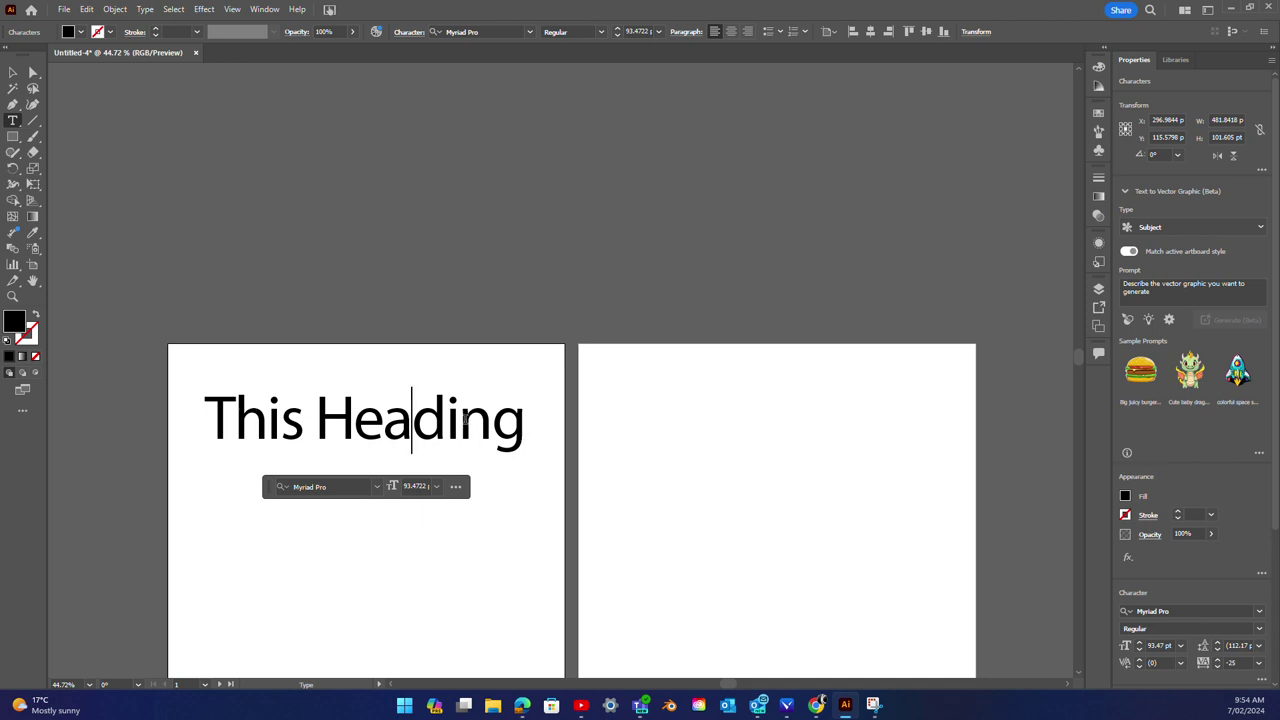
{"action": "left_click", "coordinate": [390, 425]}
{"action": "left_click", "coordinate": [407, 33]}
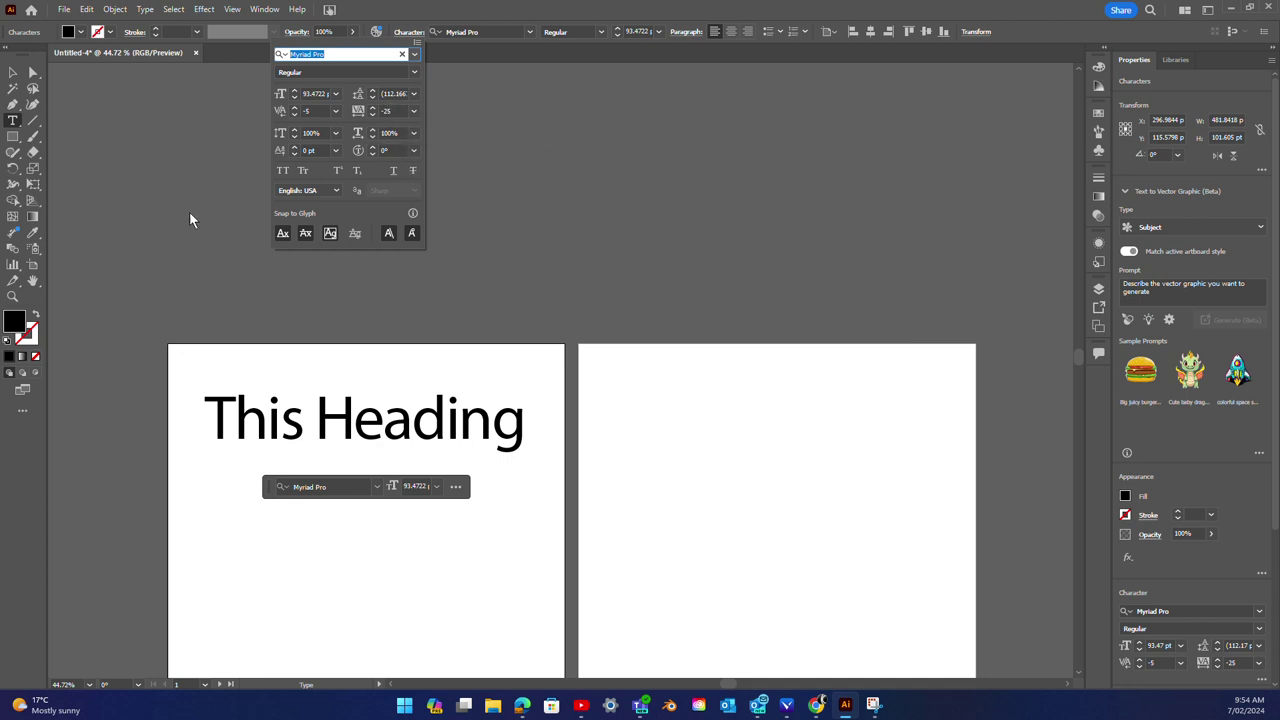
{"action": "left_click", "coordinate": [507, 425]}
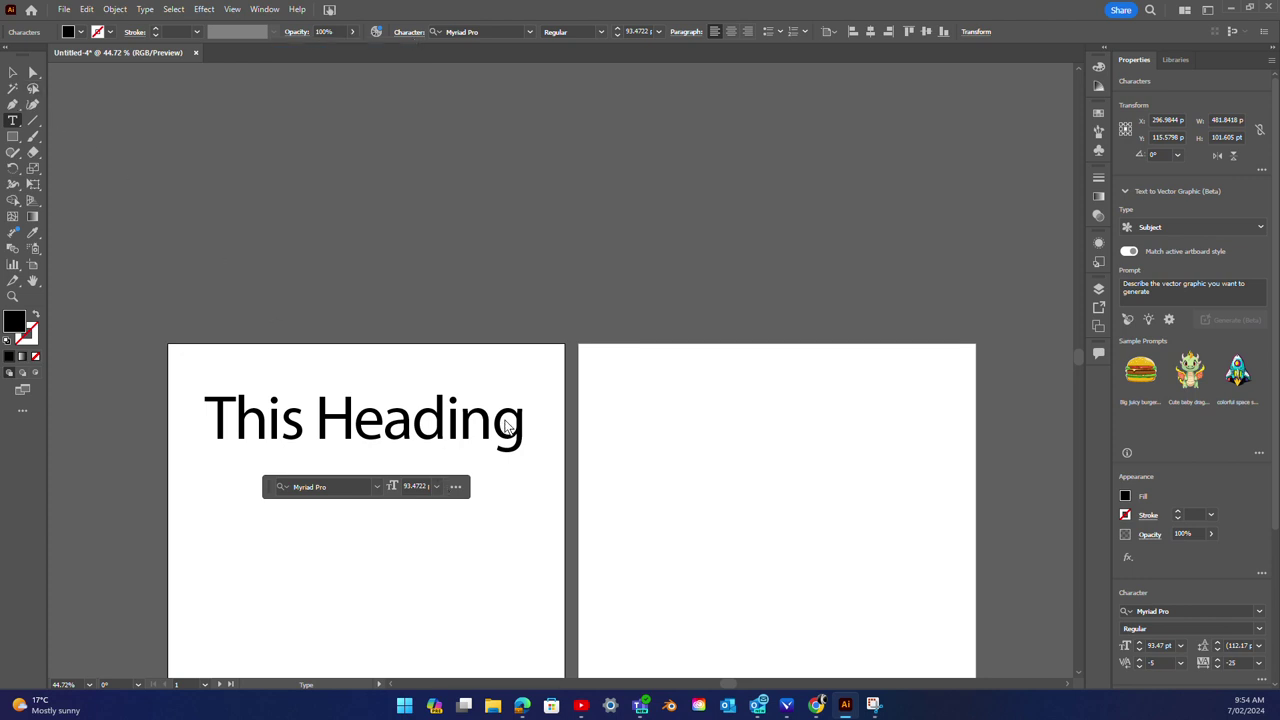
{"action": "left_click", "coordinate": [14, 123]}
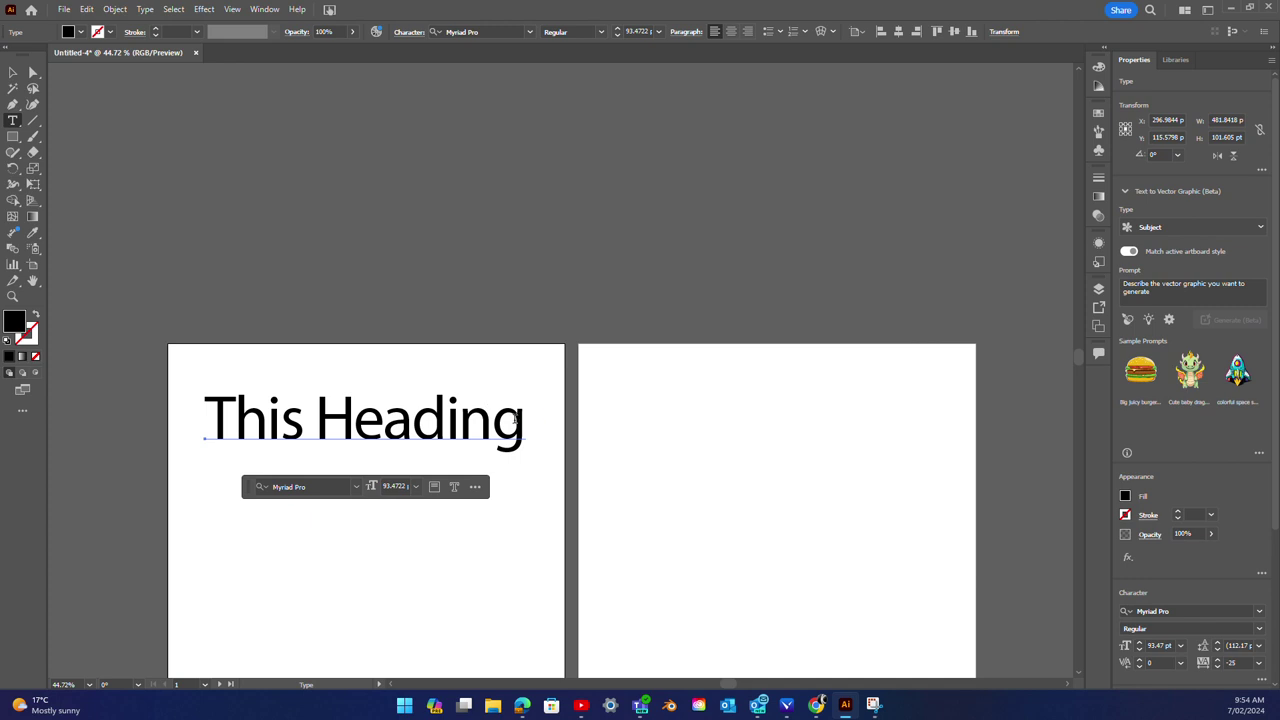
{"action": "left_click_drag", "start_coordinate": [516, 420], "coordinate": [345, 138]}
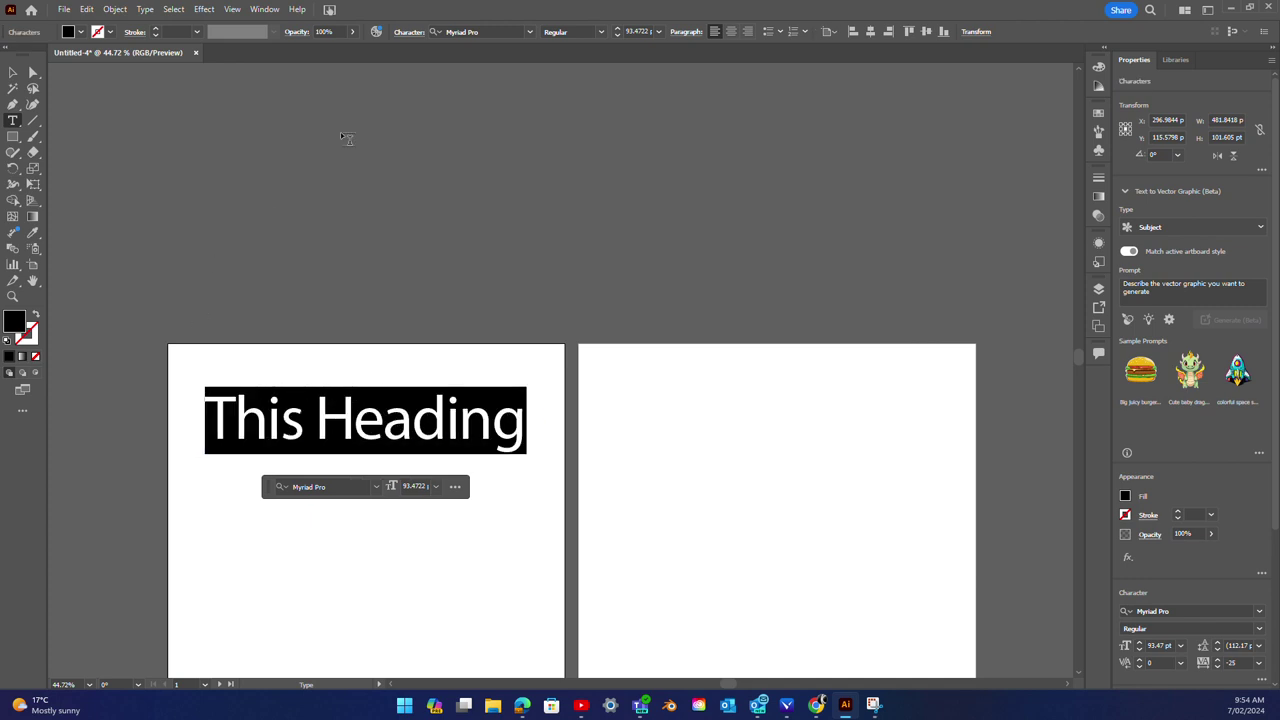
Step: Change This Heading's font from Myriad Pro to Impact
{"action": "left_click", "coordinate": [529, 31]}
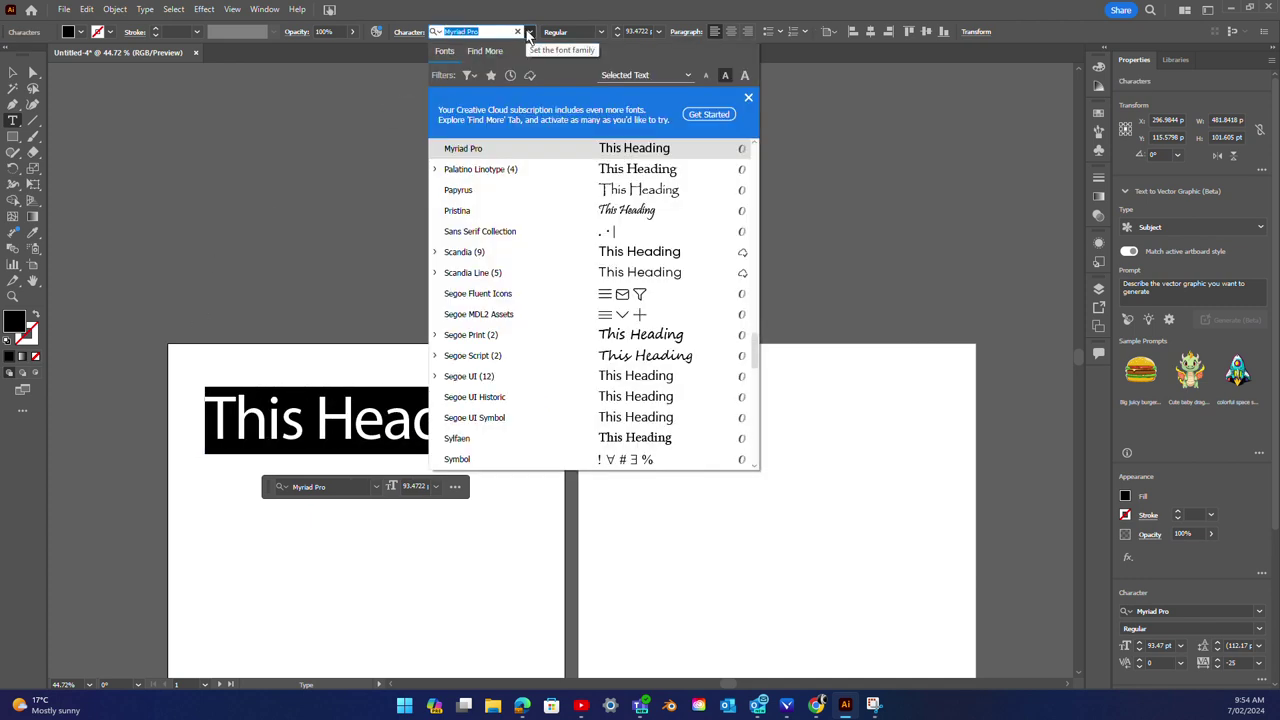
{"action": "scroll", "coordinate": [628, 335], "scroll_direction": "up", "scroll_amount": 2}
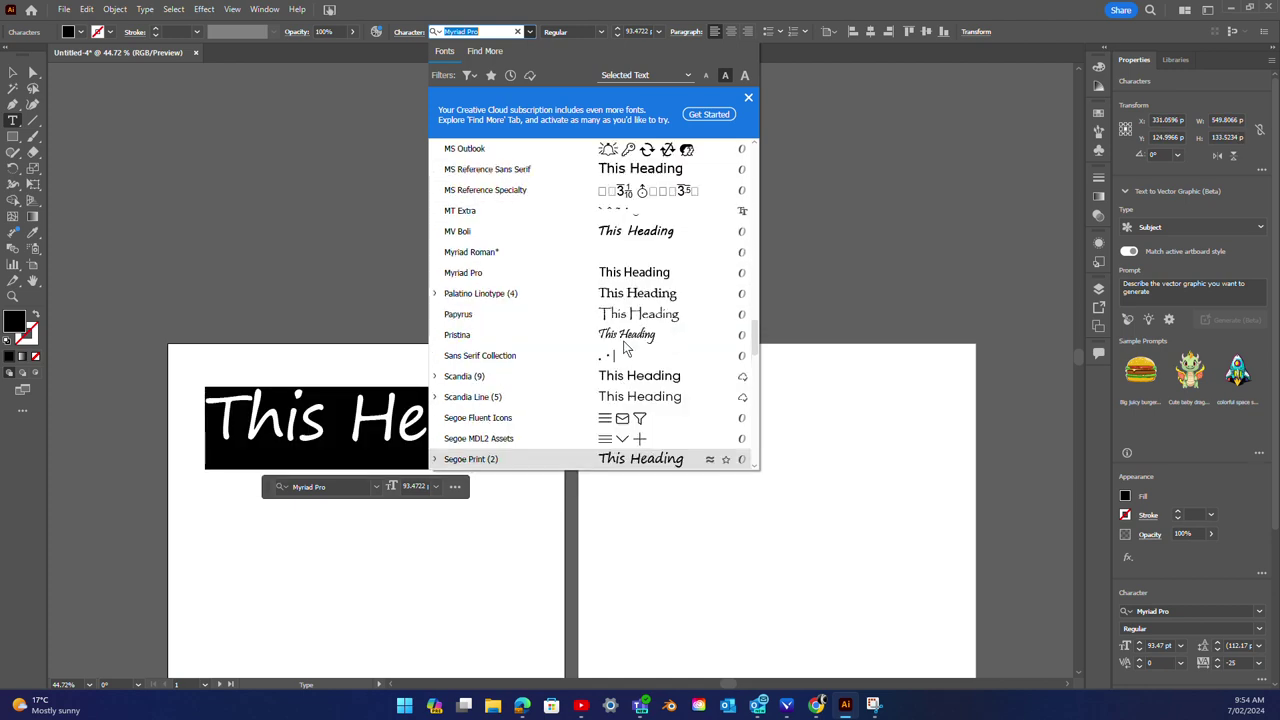
{"action": "scroll", "coordinate": [628, 340], "scroll_direction": "up", "scroll_amount": 1}
{"action": "scroll", "coordinate": [628, 342], "scroll_direction": "up", "scroll_amount": 2}
{"action": "scroll", "coordinate": [628, 340], "scroll_direction": "up", "scroll_amount": 2}
{"action": "scroll", "coordinate": [626, 320], "scroll_direction": "up", "scroll_amount": 1}
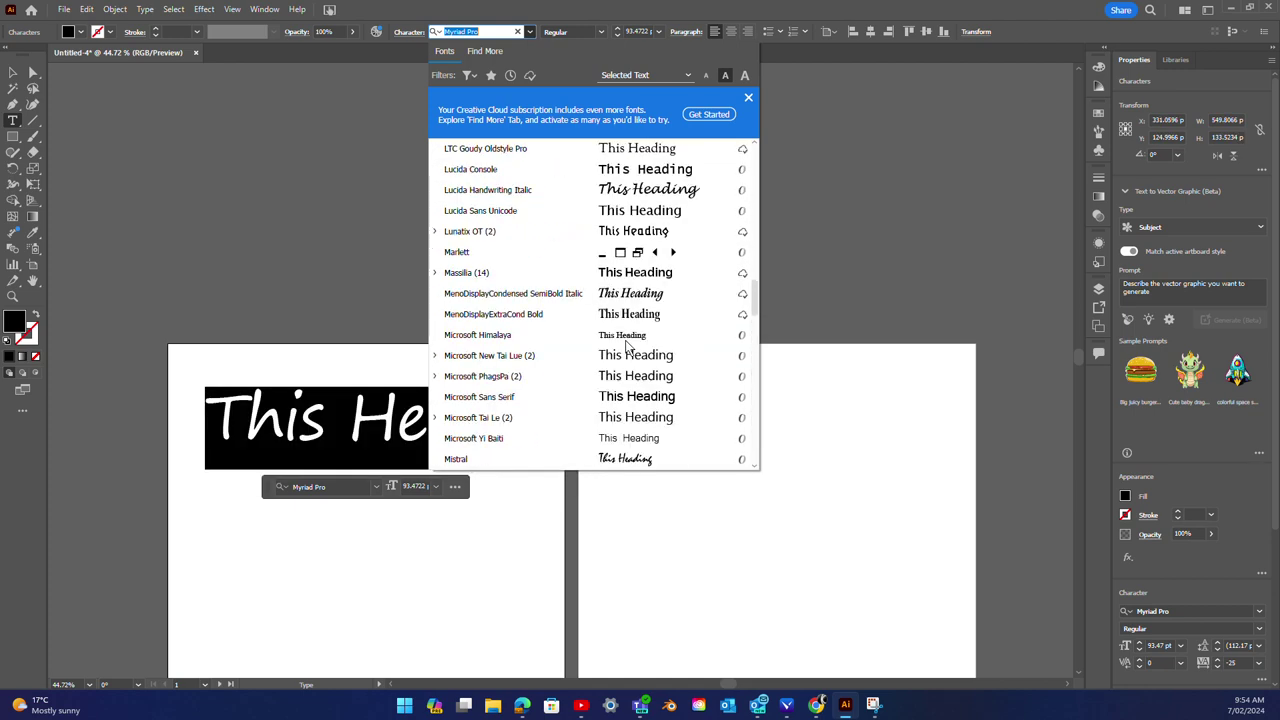
{"action": "scroll", "coordinate": [622, 300], "scroll_direction": "up", "scroll_amount": 2}
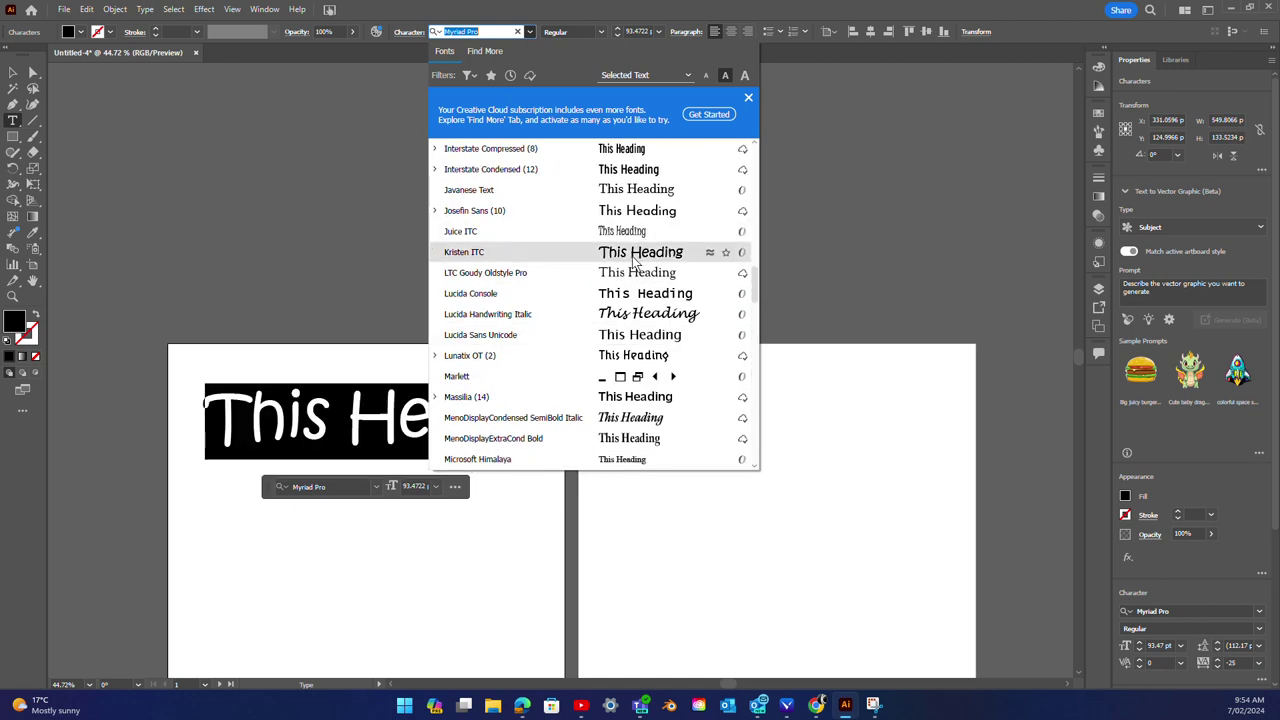
{"action": "scroll", "coordinate": [620, 395], "scroll_direction": "up", "scroll_amount": 1}
{"action": "scroll", "coordinate": [614, 382], "scroll_direction": "up", "scroll_amount": 2}
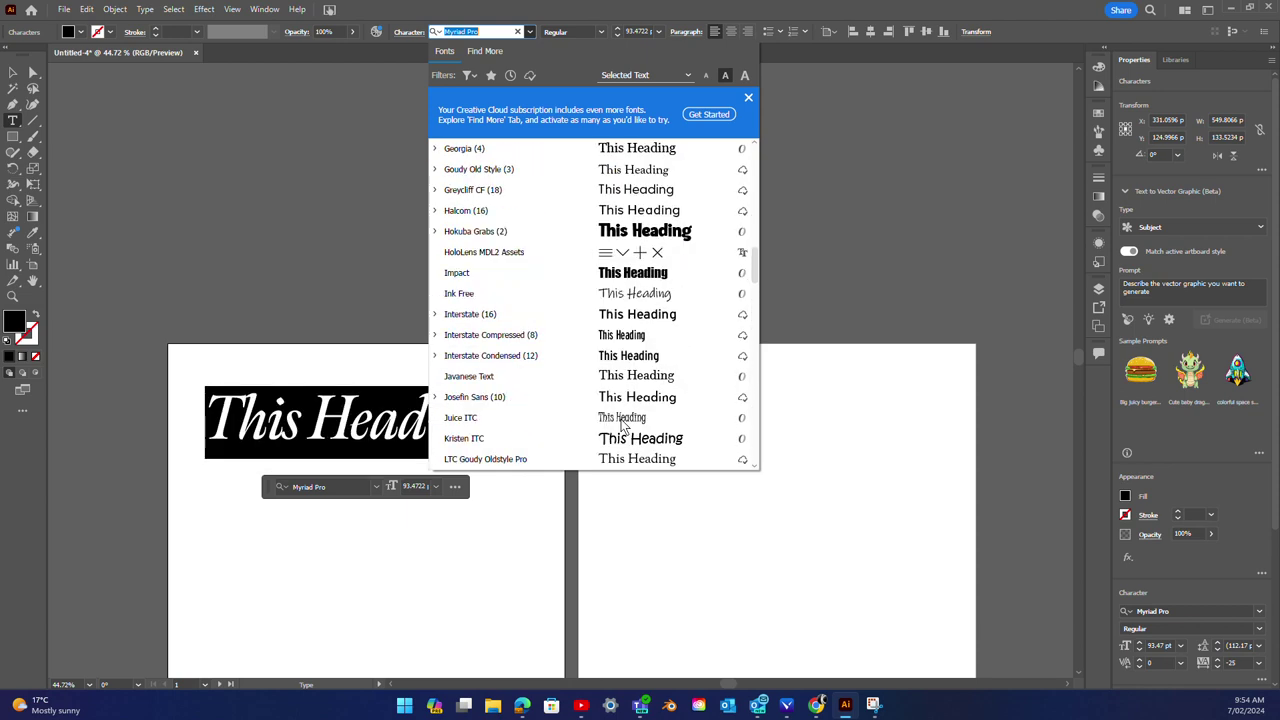
{"action": "scroll", "coordinate": [606, 370], "scroll_direction": "up", "scroll_amount": 2}
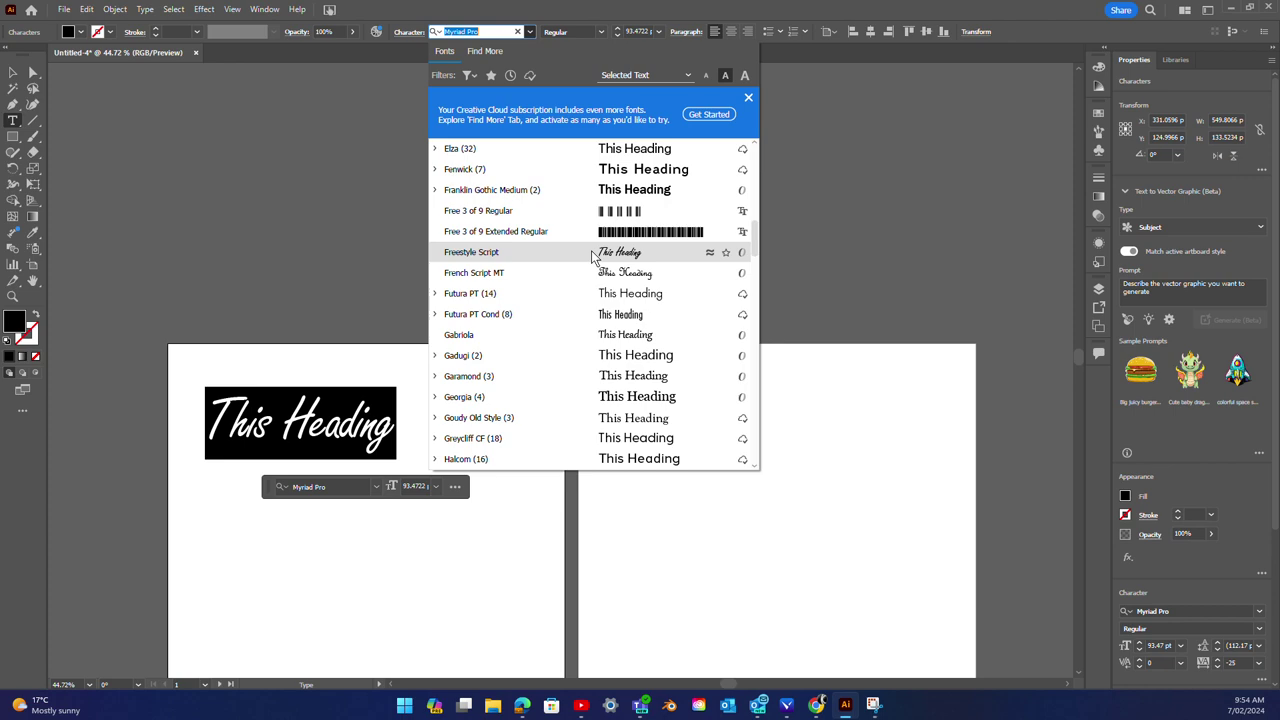
{"action": "scroll", "coordinate": [595, 255], "scroll_direction": "down", "scroll_amount": 1}
{"action": "scroll", "coordinate": [600, 250], "scroll_direction": "down", "scroll_amount": 4}
{"action": "scroll", "coordinate": [605, 245], "scroll_direction": "down", "scroll_amount": 4}
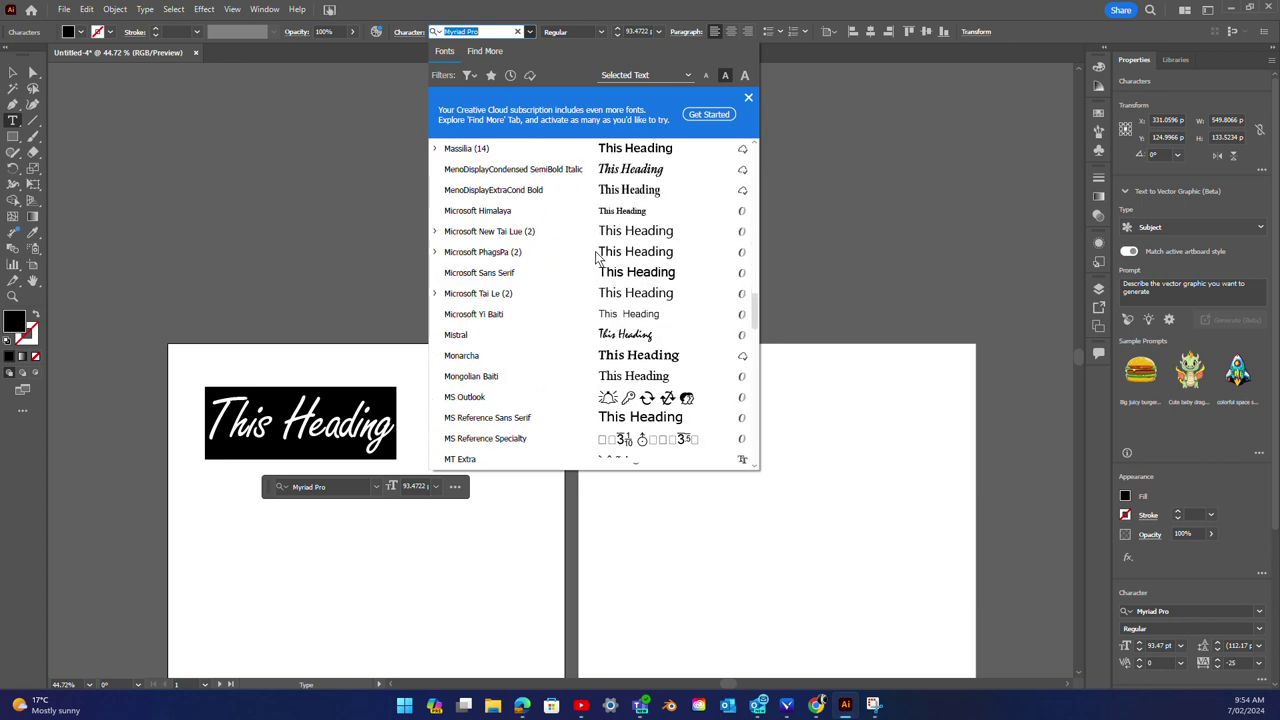
{"action": "scroll", "coordinate": [612, 235], "scroll_direction": "down", "scroll_amount": 3}
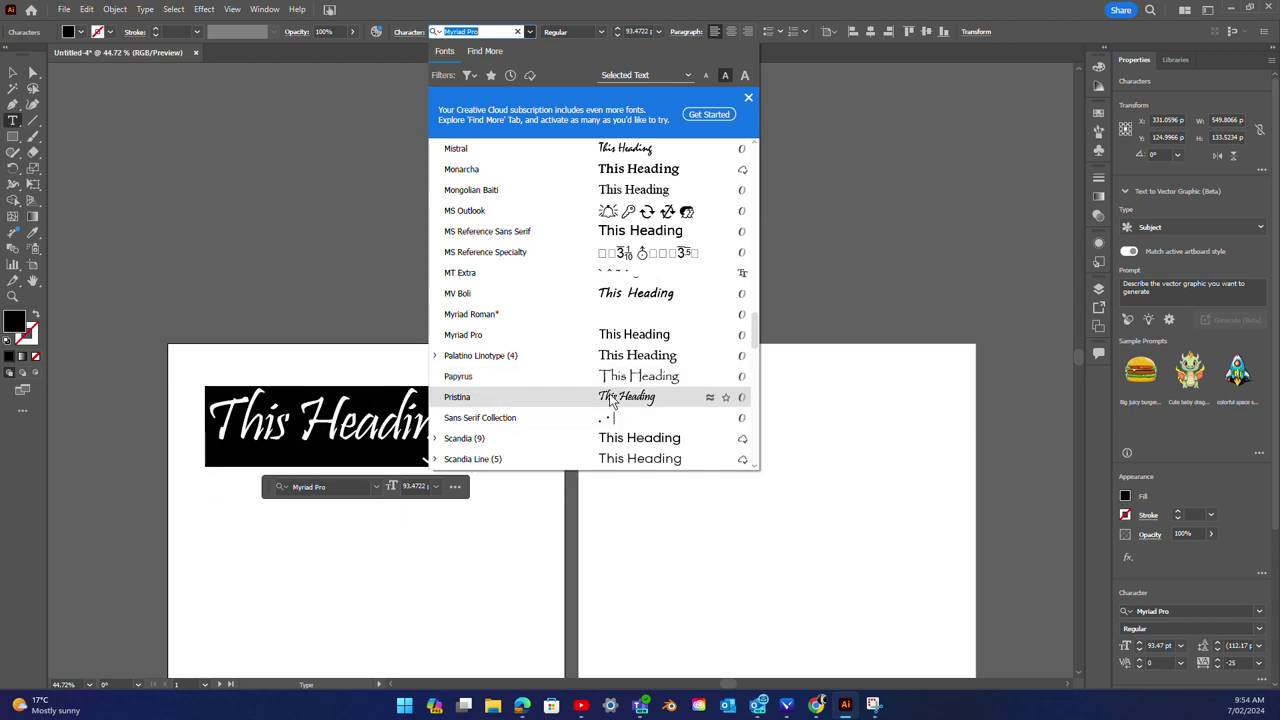
{"action": "scroll", "coordinate": [610, 397], "scroll_direction": "up", "scroll_amount": 3}
{"action": "scroll", "coordinate": [610, 397], "scroll_direction": "up", "scroll_amount": 3}
{"action": "scroll", "coordinate": [610, 397], "scroll_direction": "up", "scroll_amount": 4}
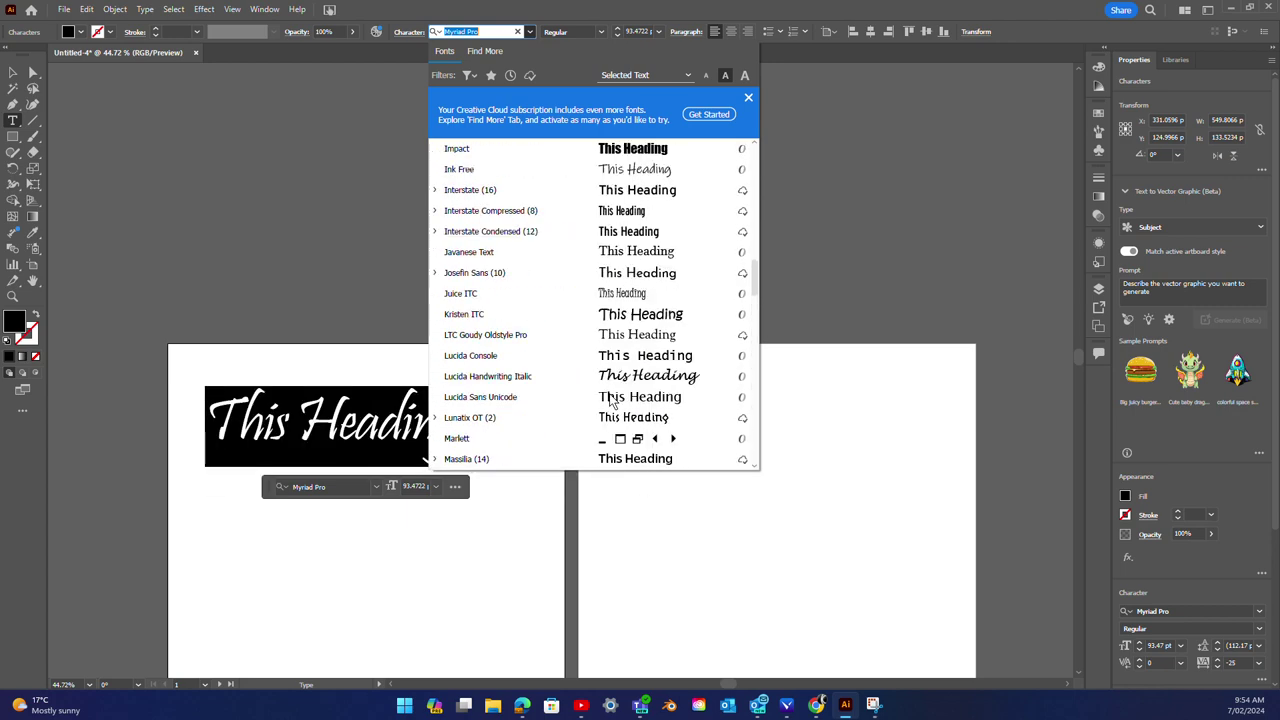
{"action": "scroll", "coordinate": [612, 398], "scroll_direction": "up", "scroll_amount": 3}
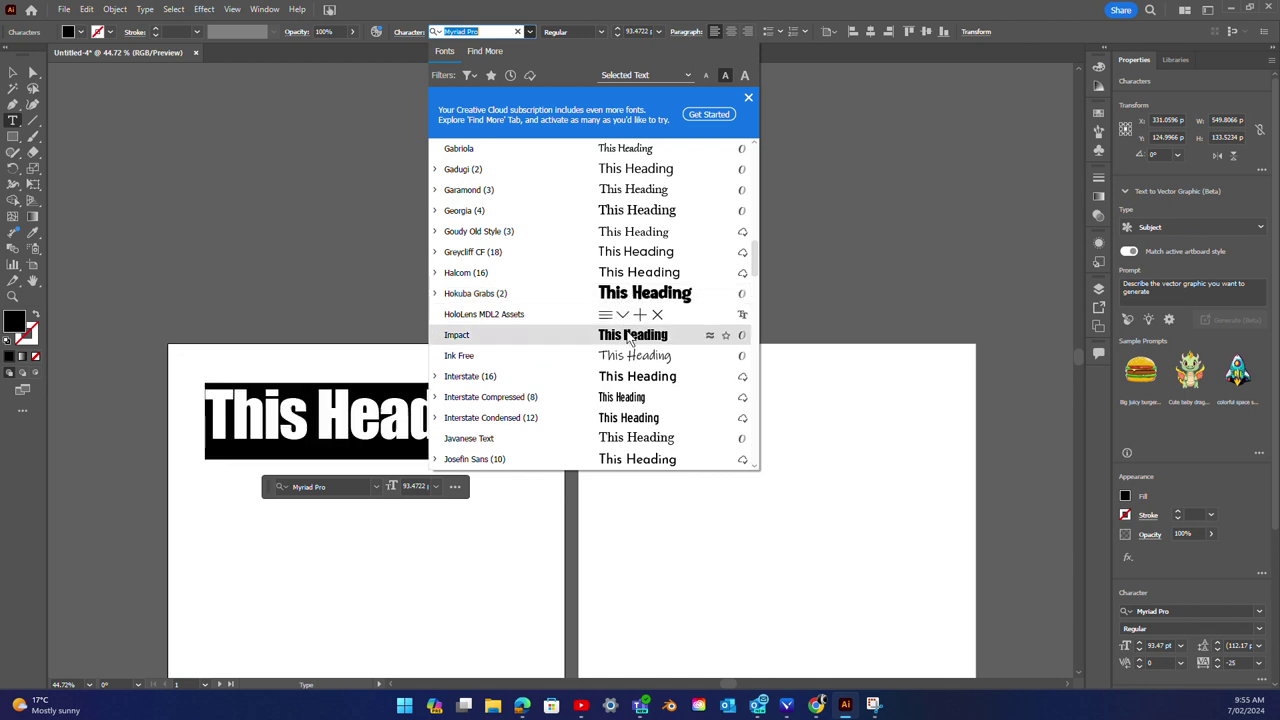
{"action": "left_click", "coordinate": [630, 336]}
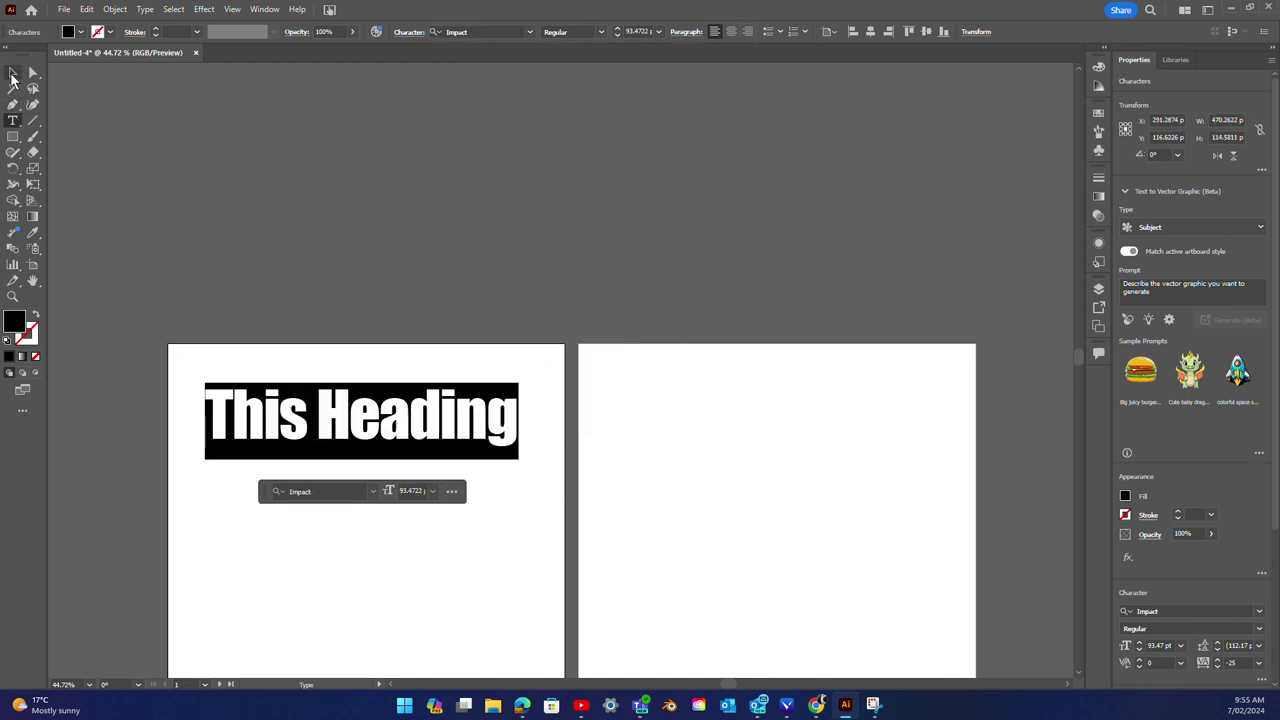
Step: Scale the Impact heading to about 102.53 pt and place it at artboard one's top-left
{"action": "left_click", "coordinate": [12, 72]}
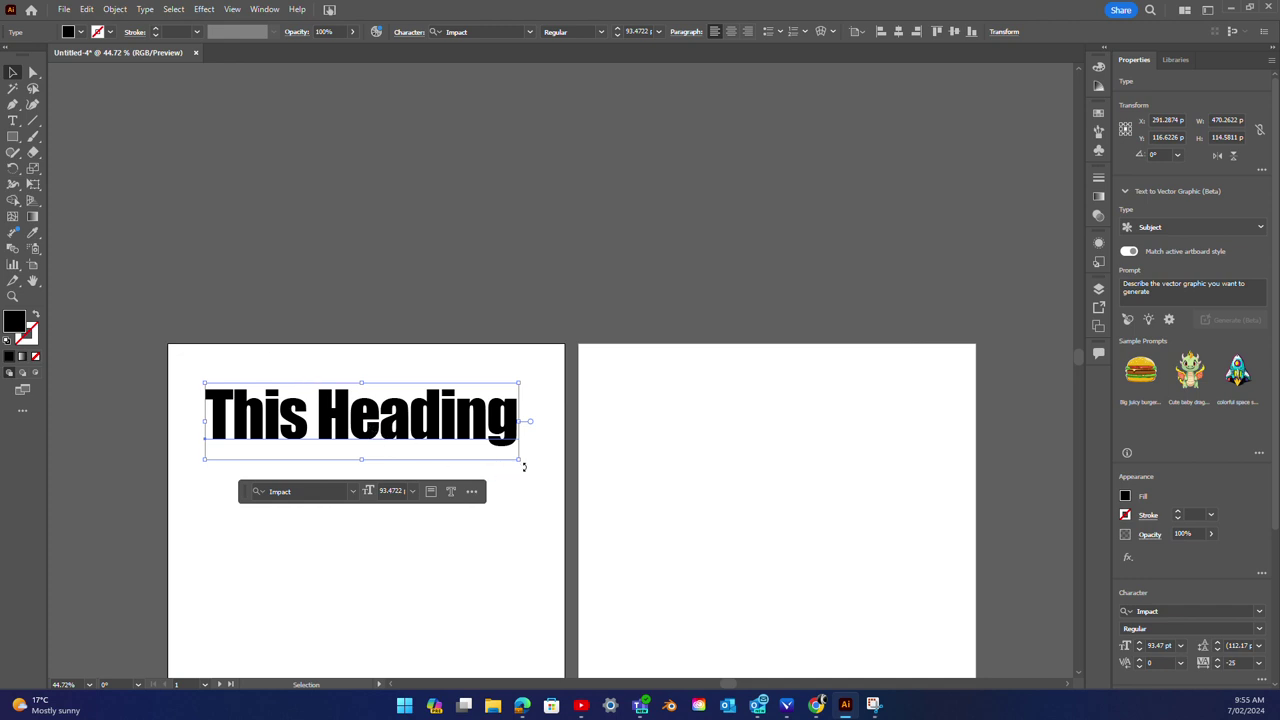
{"action": "left_click_drag", "start_coordinate": [517, 459], "coordinate": [549, 466]}
{"action": "left_click_drag", "start_coordinate": [444, 425], "coordinate": [432, 400]}
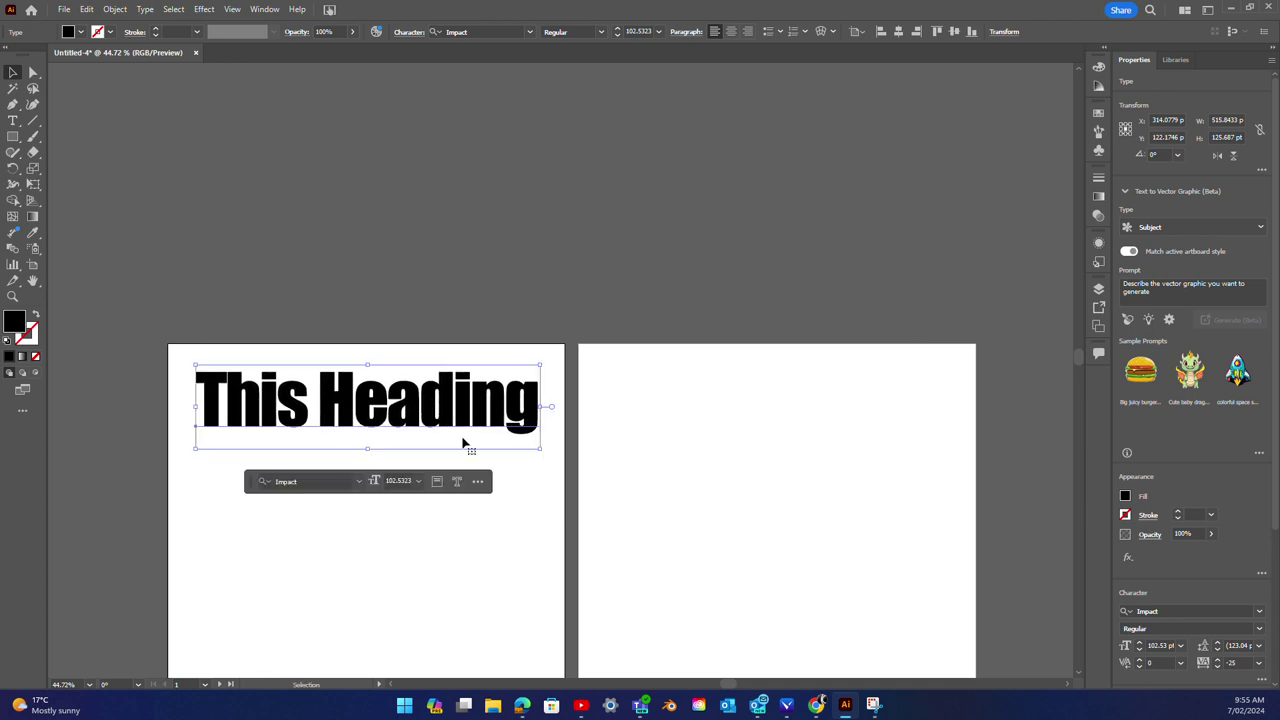
{"action": "scroll", "coordinate": [470, 450], "scroll_direction": "up", "scroll_amount": 1}
{"action": "scroll", "coordinate": [508, 449], "scroll_direction": "down", "scroll_amount": 1}
{"action": "scroll", "coordinate": [506, 437], "scroll_direction": "down", "scroll_amount": 2}
{"action": "scroll", "coordinate": [508, 430], "scroll_direction": "down", "scroll_amount": 3}
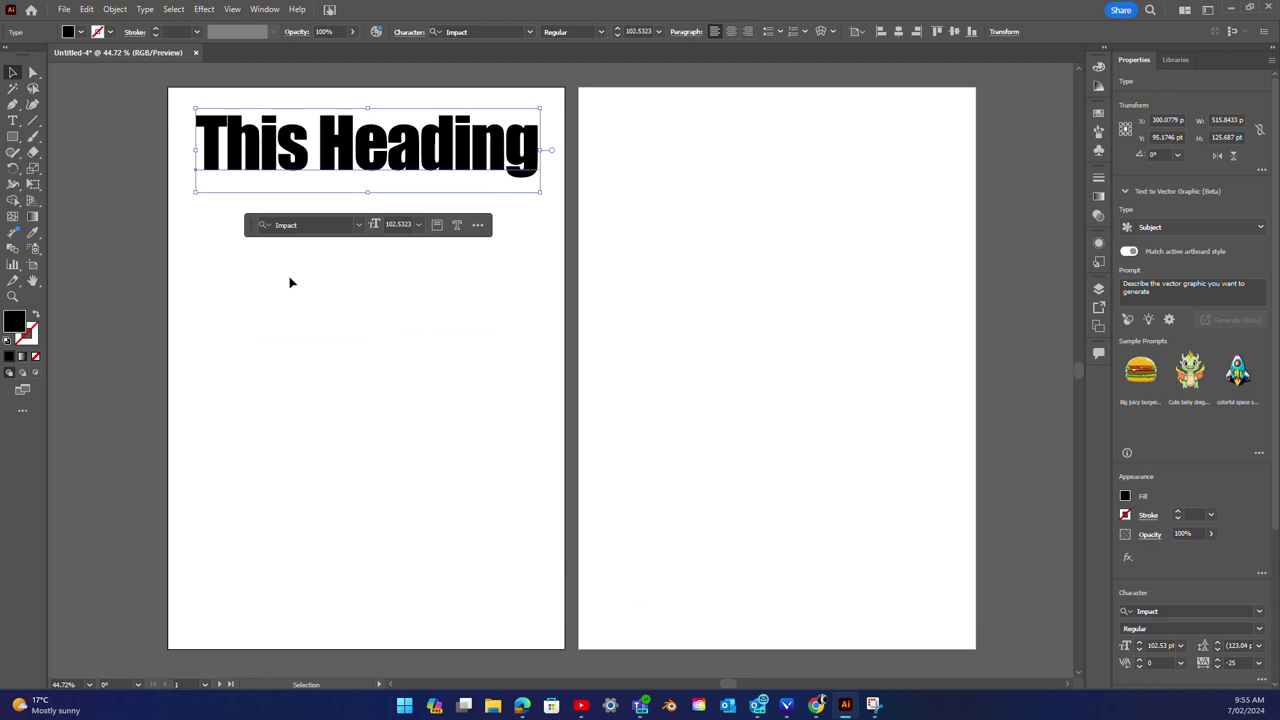
{"action": "left_click_drag", "start_coordinate": [351, 144], "coordinate": [343, 145]}
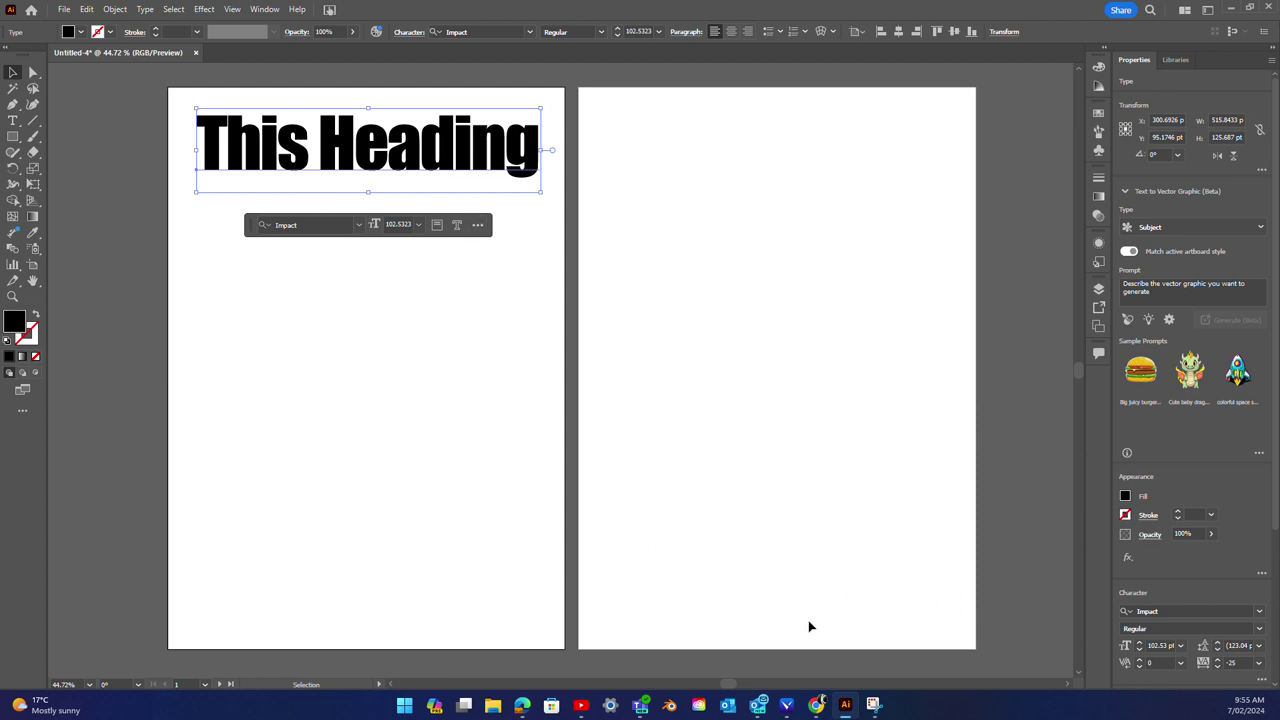
{"action": "left_click", "coordinate": [408, 416]}
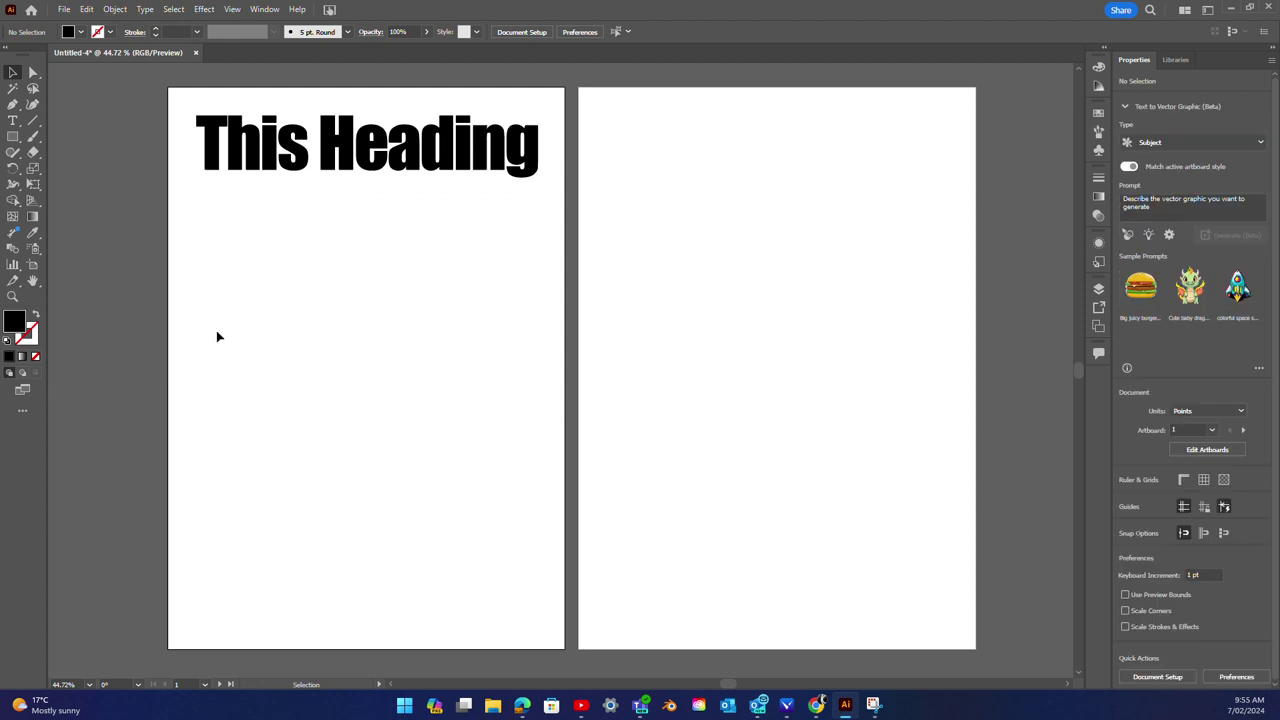
Step: Draw a lorem ipsum text area below the heading and set it in Times New Roman 12 pt
{"action": "left_click", "coordinate": [14, 121]}
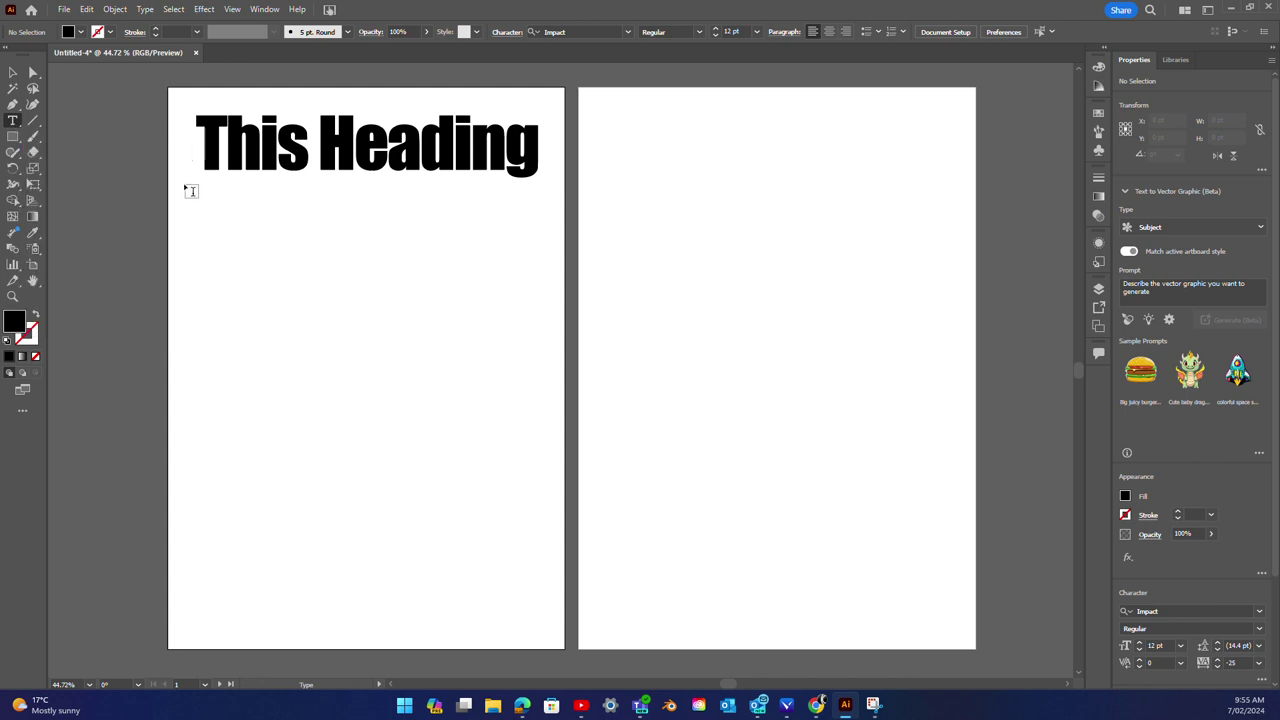
{"action": "left_click_drag", "start_coordinate": [184, 185], "coordinate": [554, 372]}
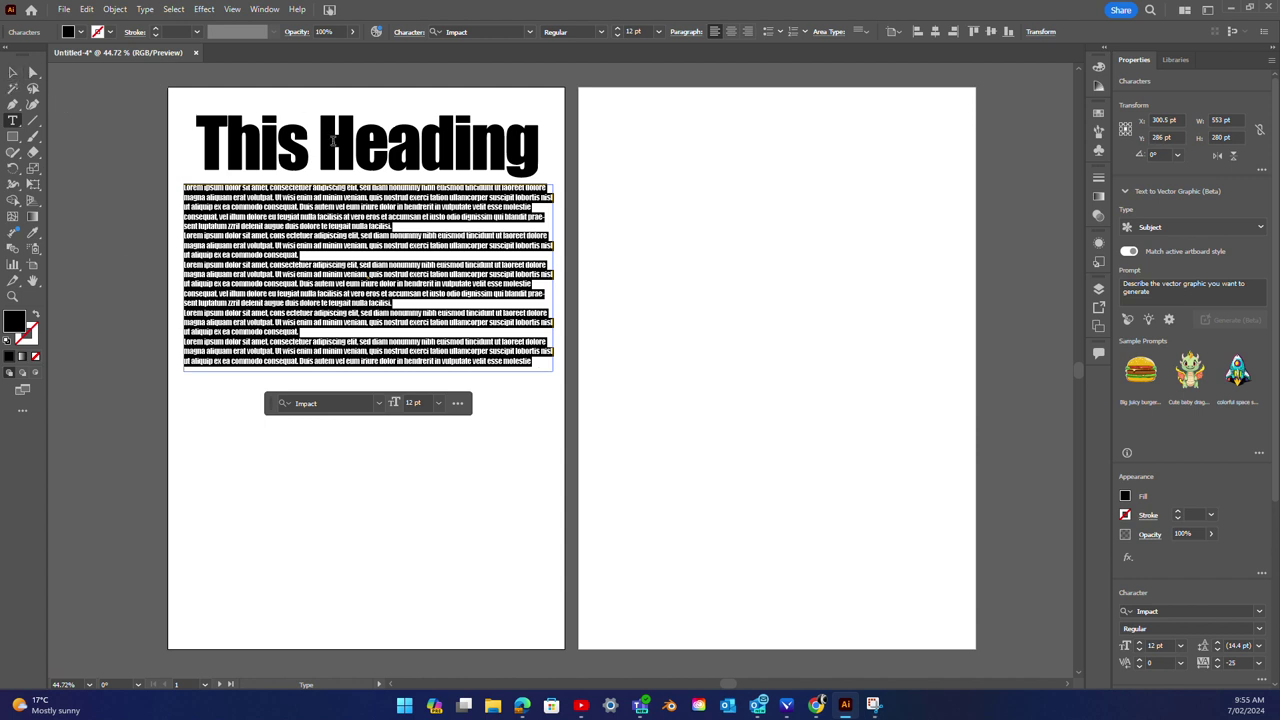
{"action": "left_click", "coordinate": [531, 32]}
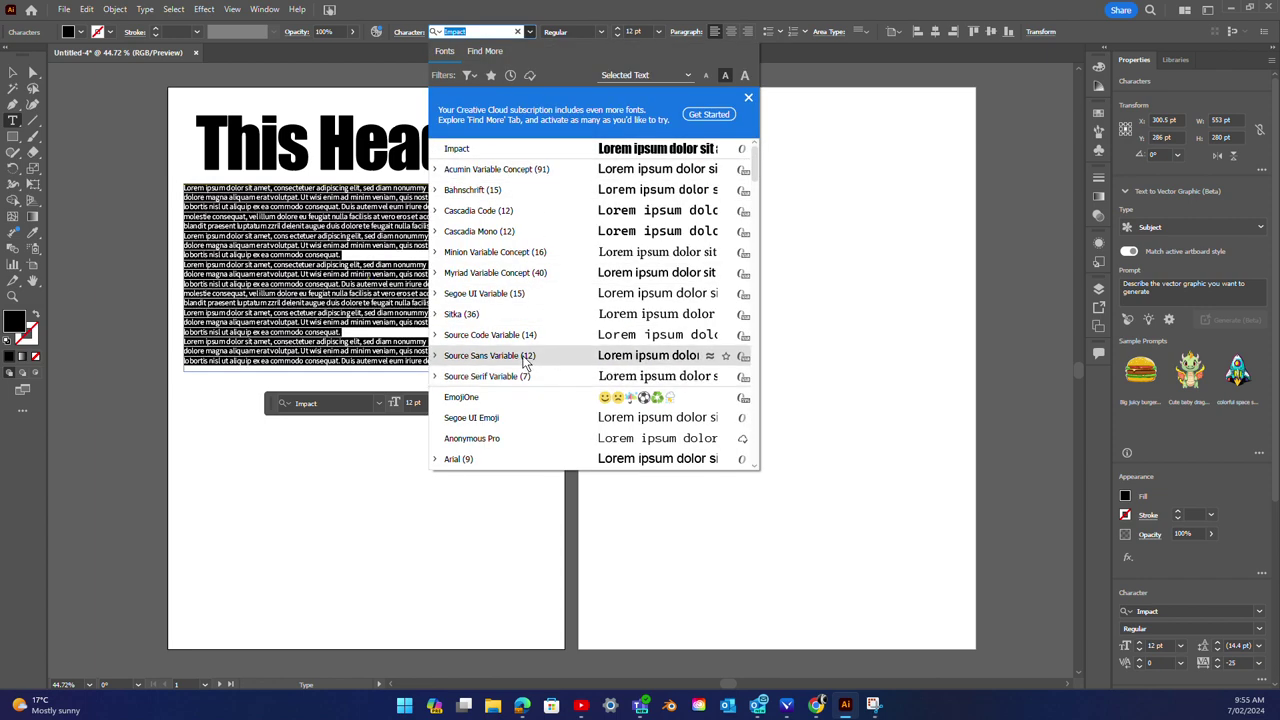
{"action": "scroll", "coordinate": [547, 400], "scroll_direction": "down", "scroll_amount": 2}
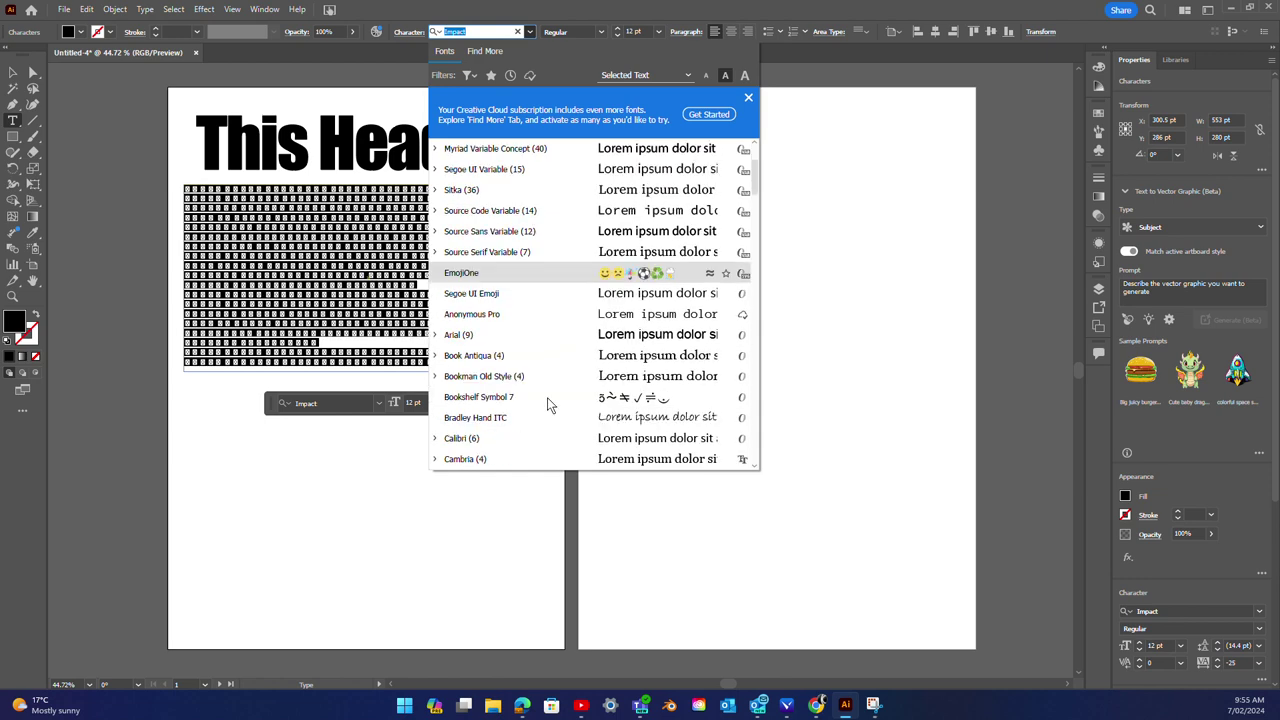
{"action": "scroll", "coordinate": [547, 400], "scroll_direction": "down", "scroll_amount": 3}
{"action": "scroll", "coordinate": [550, 395], "scroll_direction": "down", "scroll_amount": 3}
{"action": "scroll", "coordinate": [552, 393], "scroll_direction": "down", "scroll_amount": 3}
{"action": "scroll", "coordinate": [552, 387], "scroll_direction": "down", "scroll_amount": 3}
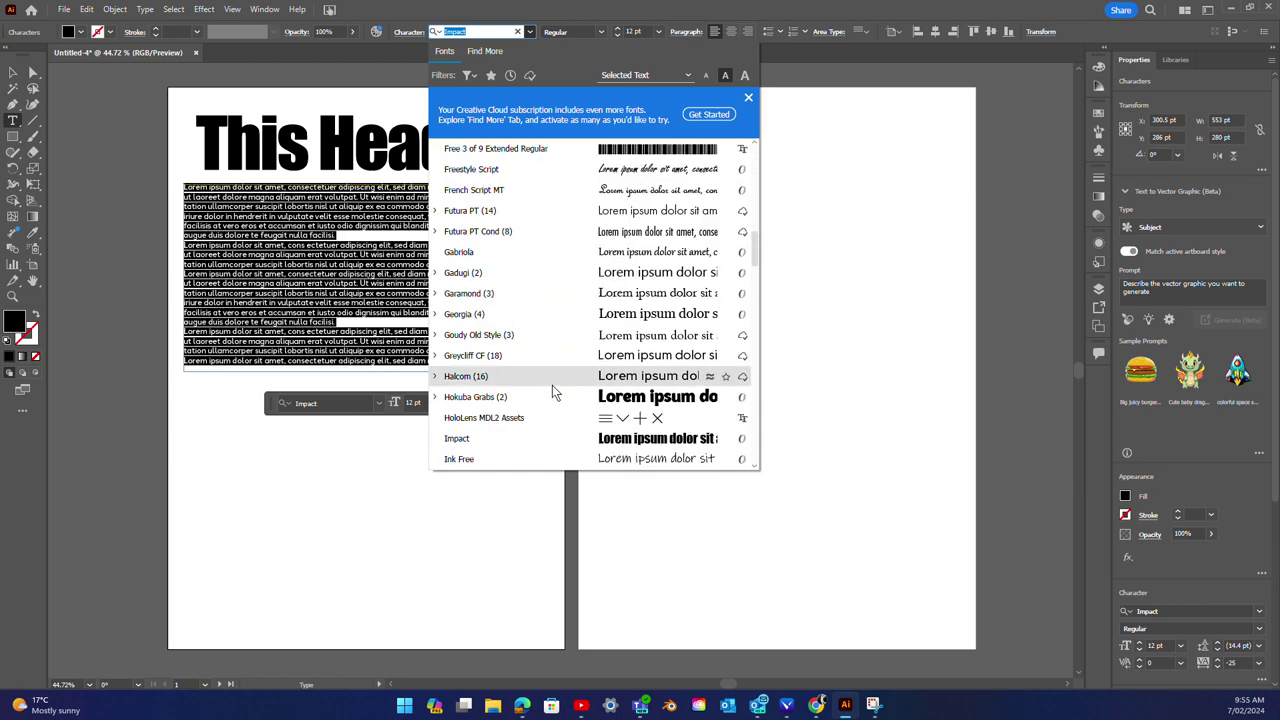
{"action": "scroll", "coordinate": [555, 383], "scroll_direction": "down", "scroll_amount": 1}
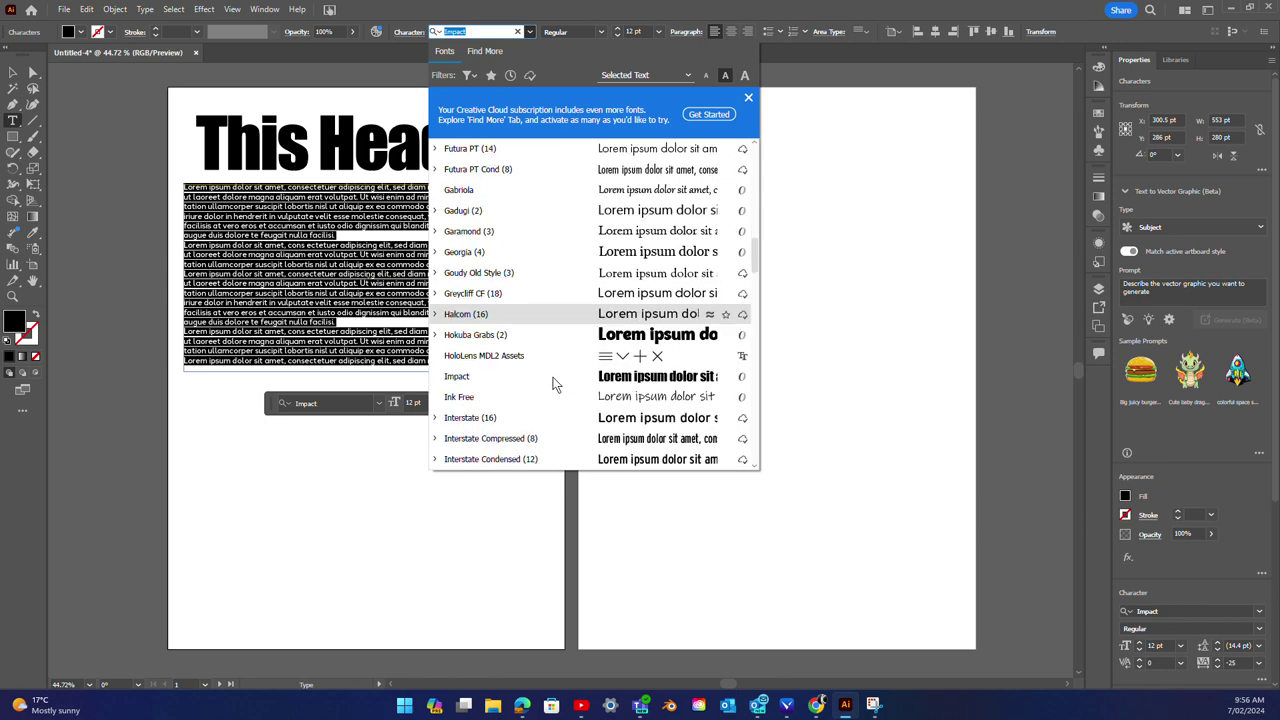
{"action": "scroll", "coordinate": [555, 383], "scroll_direction": "down", "scroll_amount": 2}
{"action": "scroll", "coordinate": [555, 383], "scroll_direction": "down", "scroll_amount": 2}
{"action": "scroll", "coordinate": [555, 381], "scroll_direction": "down", "scroll_amount": 2}
{"action": "scroll", "coordinate": [555, 381], "scroll_direction": "down", "scroll_amount": 3}
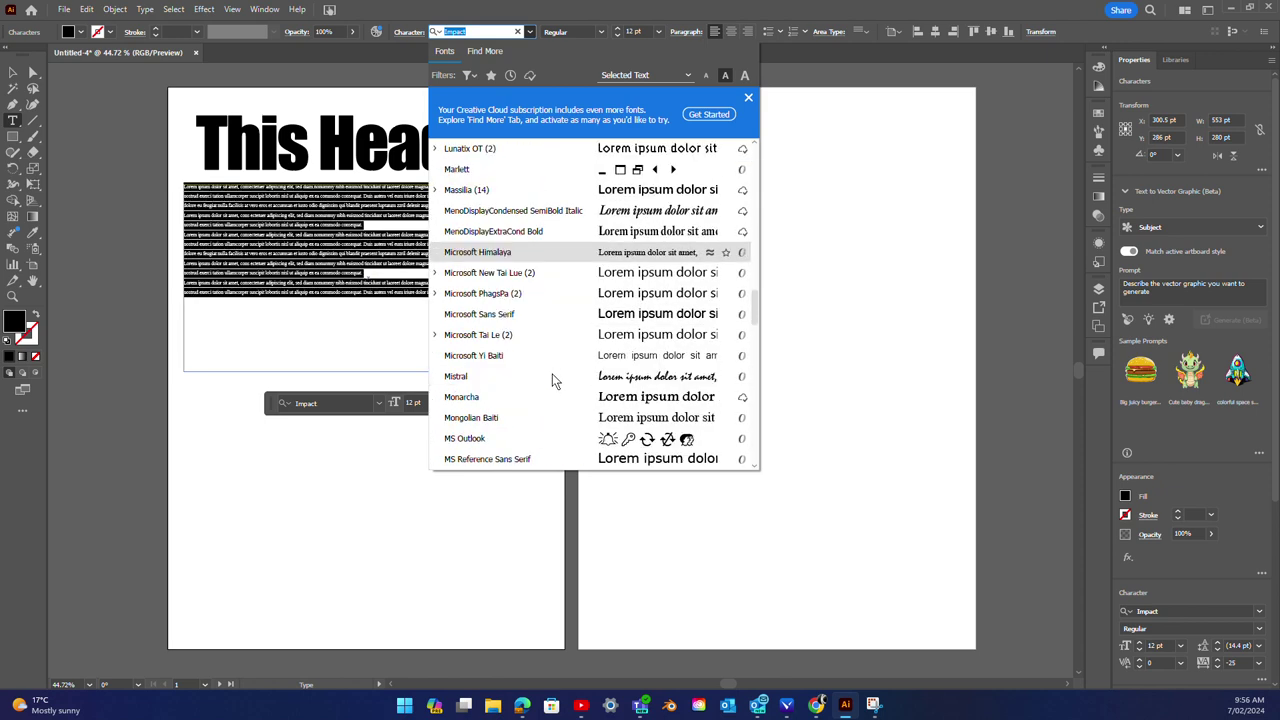
{"action": "scroll", "coordinate": [553, 378], "scroll_direction": "down", "scroll_amount": 5}
{"action": "scroll", "coordinate": [552, 372], "scroll_direction": "down", "scroll_amount": 5}
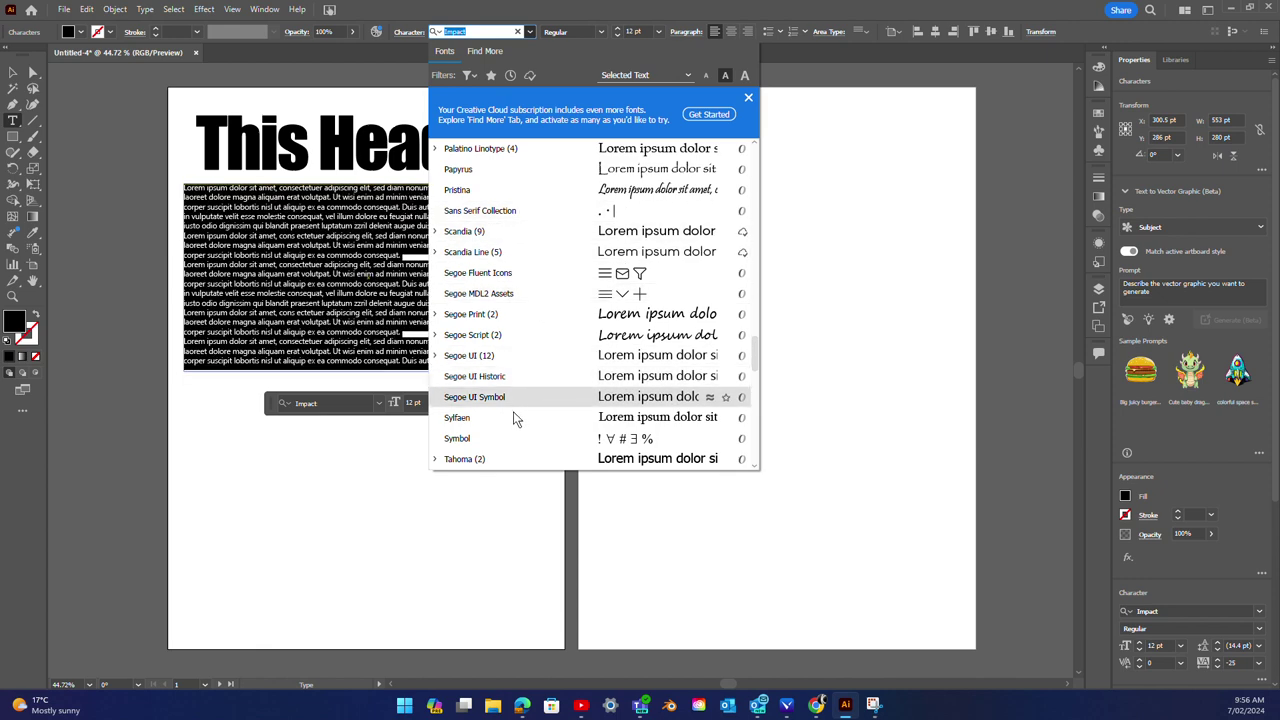
{"action": "scroll", "coordinate": [513, 411], "scroll_direction": "down", "scroll_amount": 1}
{"action": "scroll", "coordinate": [513, 416], "scroll_direction": "down", "scroll_amount": 1}
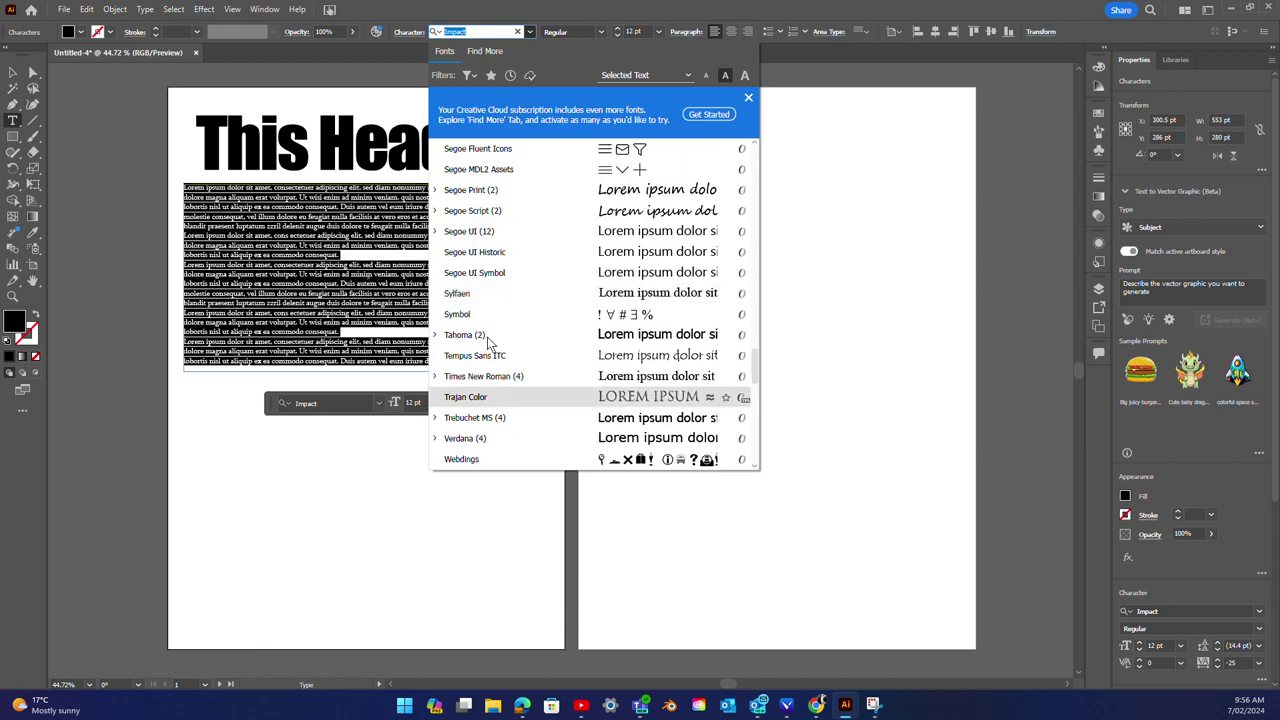
{"action": "left_click", "coordinate": [486, 377]}
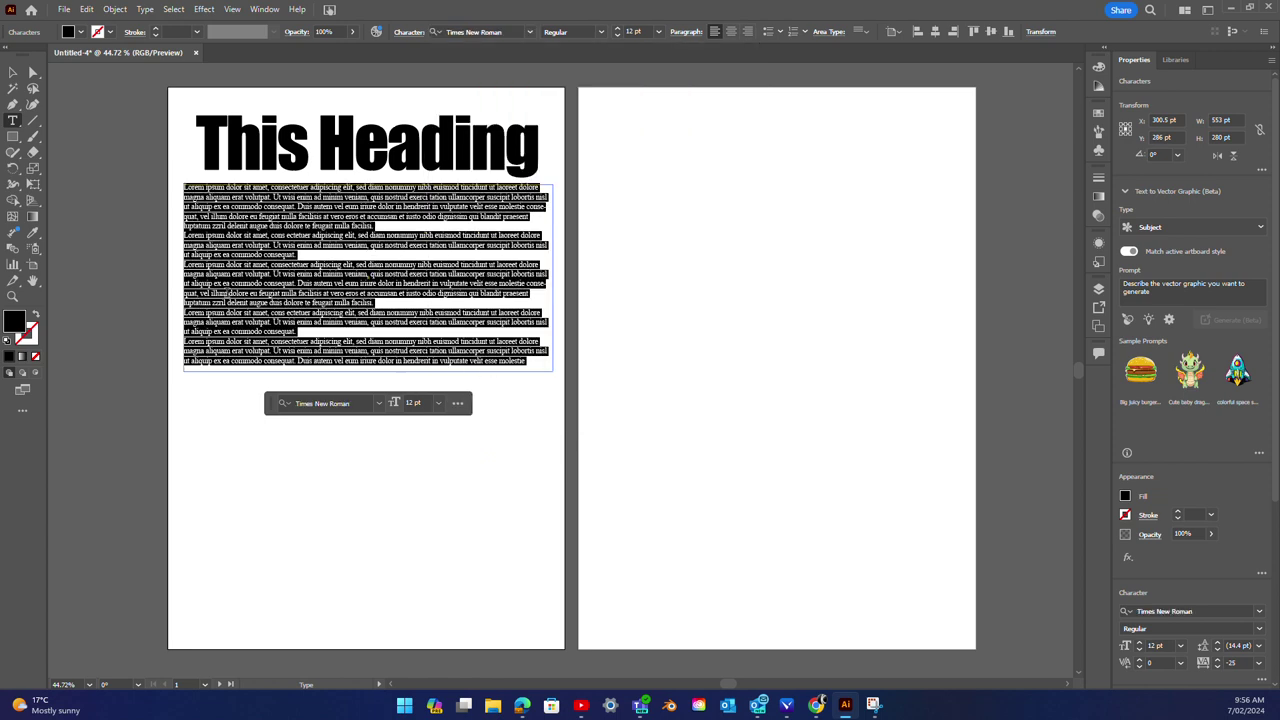
Step: Insert blank lines between the body text paragraphs
{"action": "left_click", "coordinate": [357, 432]}
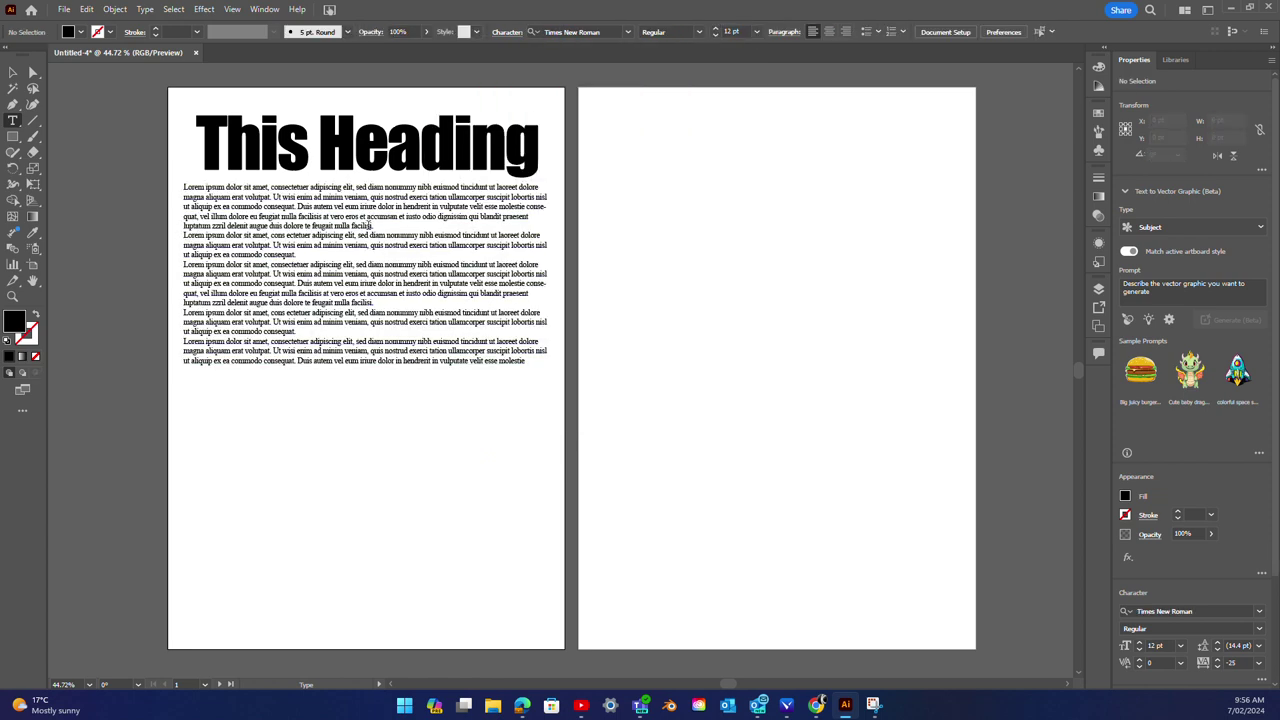
{"action": "left_click", "coordinate": [372, 226]}
{"action": "key", "text": "Return"}
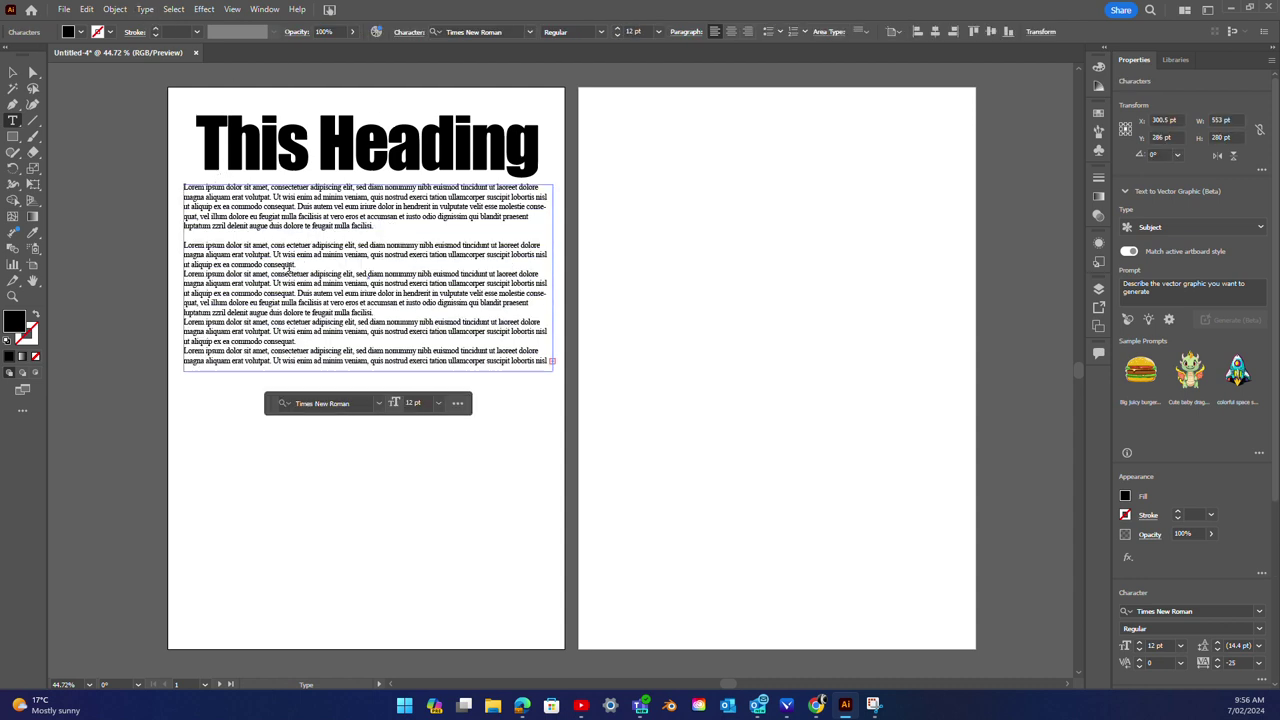
{"action": "key", "text": "Return"}
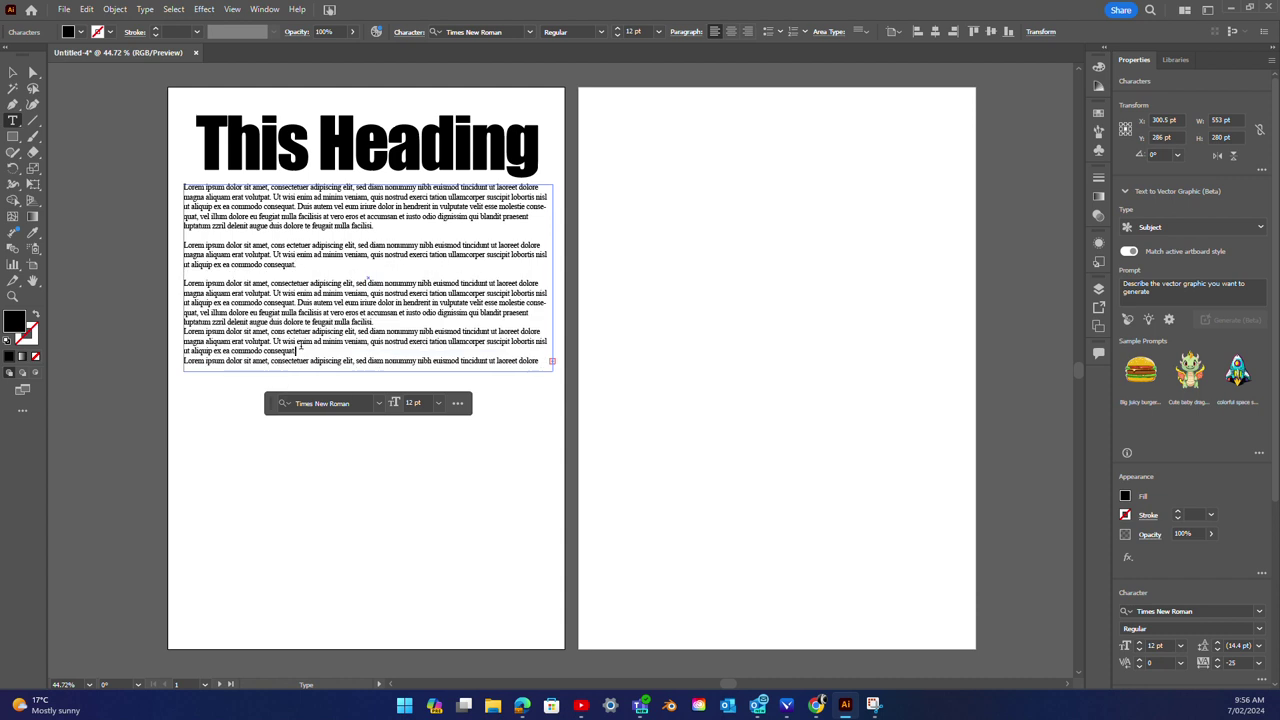
{"action": "key", "text": "Return"}
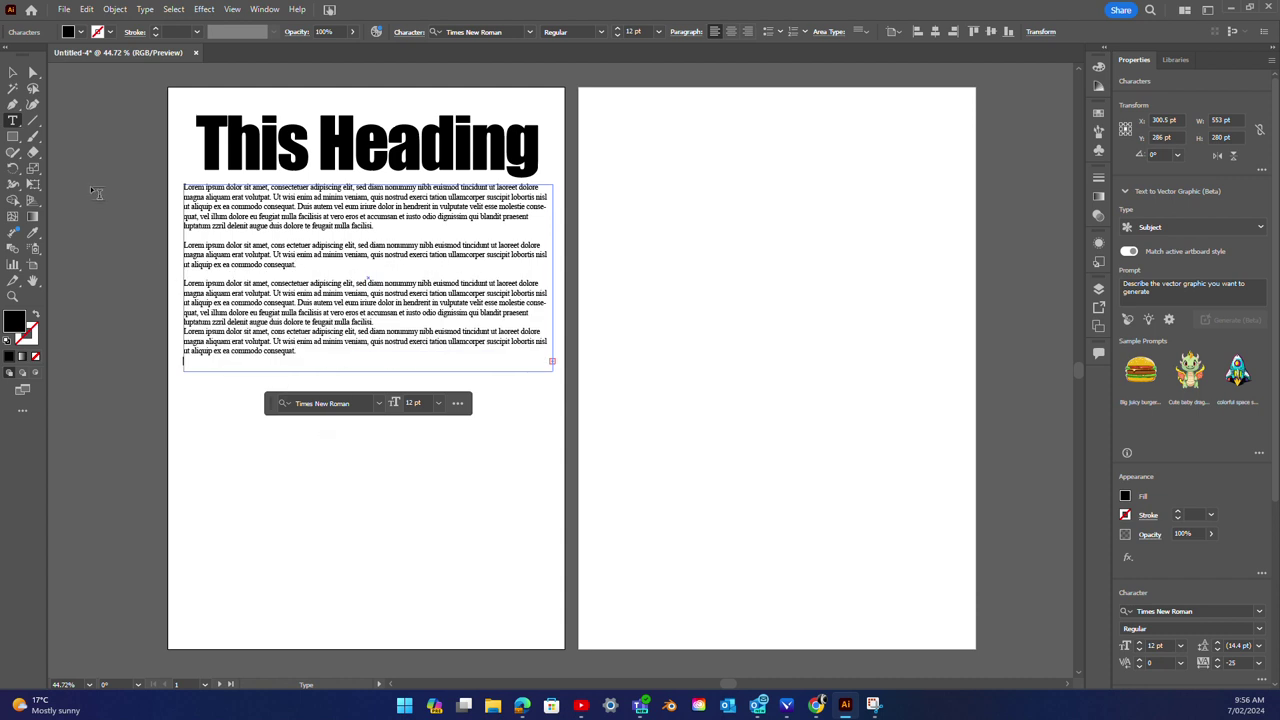
Step: Narrow the body text frame to the heading's width and shorten it to two paragraphs
{"action": "left_click", "coordinate": [14, 73]}
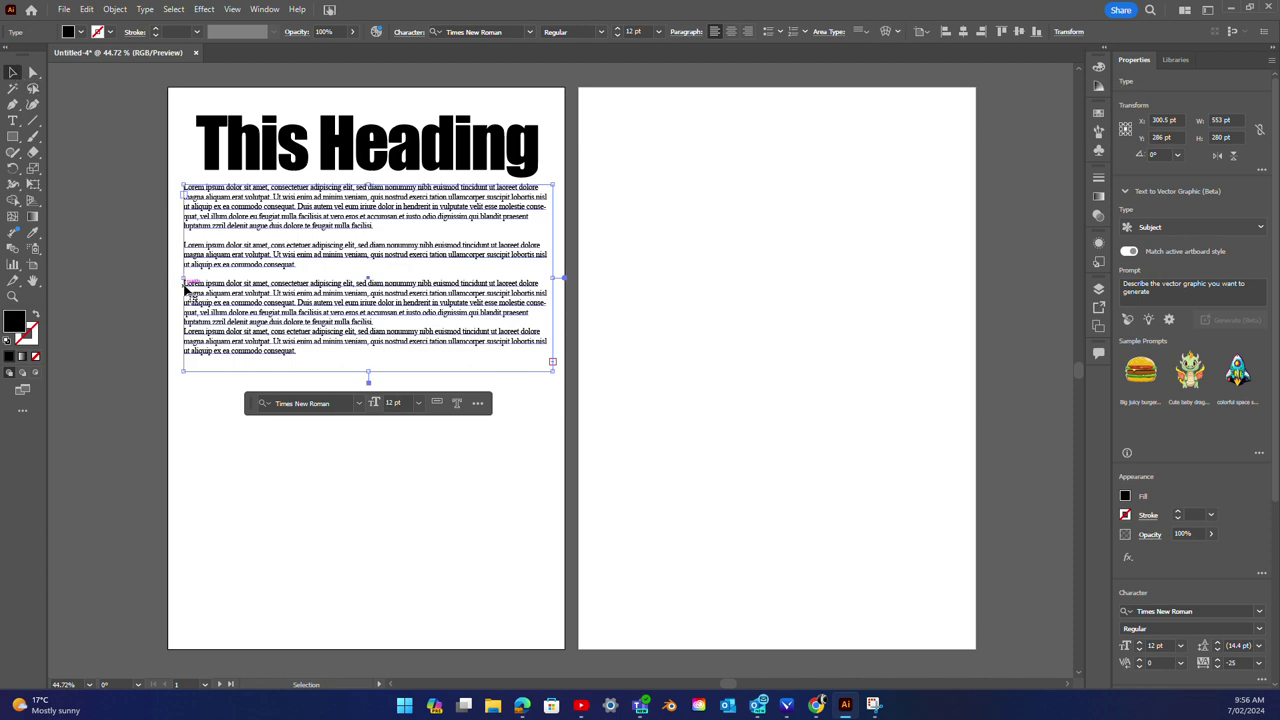
{"action": "mouse_move", "coordinate": [183, 277]}
{"action": "left_mouse_down"}
{"action": "mouse_move", "coordinate": [211, 273]}
{"action": "mouse_move", "coordinate": [199, 274]}
{"action": "left_mouse_up"}
{"action": "left_click_drag", "start_coordinate": [555, 277], "coordinate": [540, 275]}
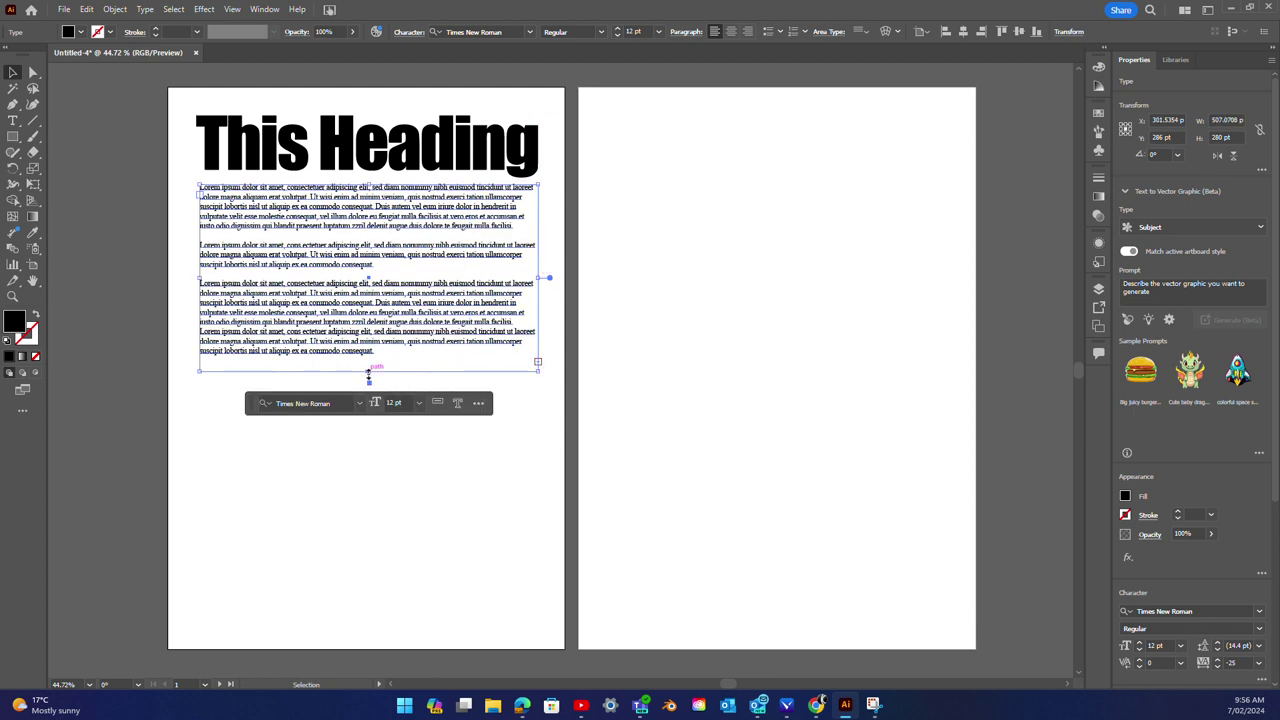
{"action": "mouse_move", "coordinate": [368, 372]}
{"action": "left_mouse_down"}
{"action": "mouse_move", "coordinate": [381, 394]}
{"action": "mouse_move", "coordinate": [383, 283]}
{"action": "left_mouse_up"}
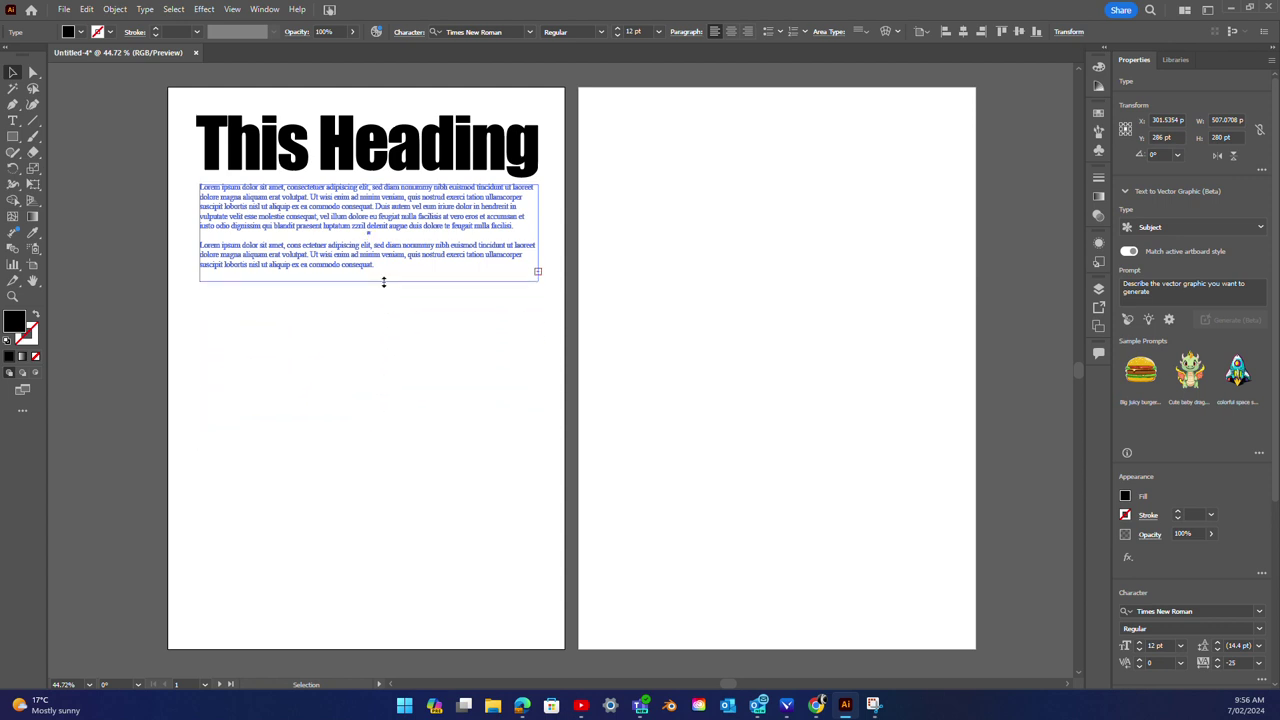
{"action": "left_click", "coordinate": [363, 381]}
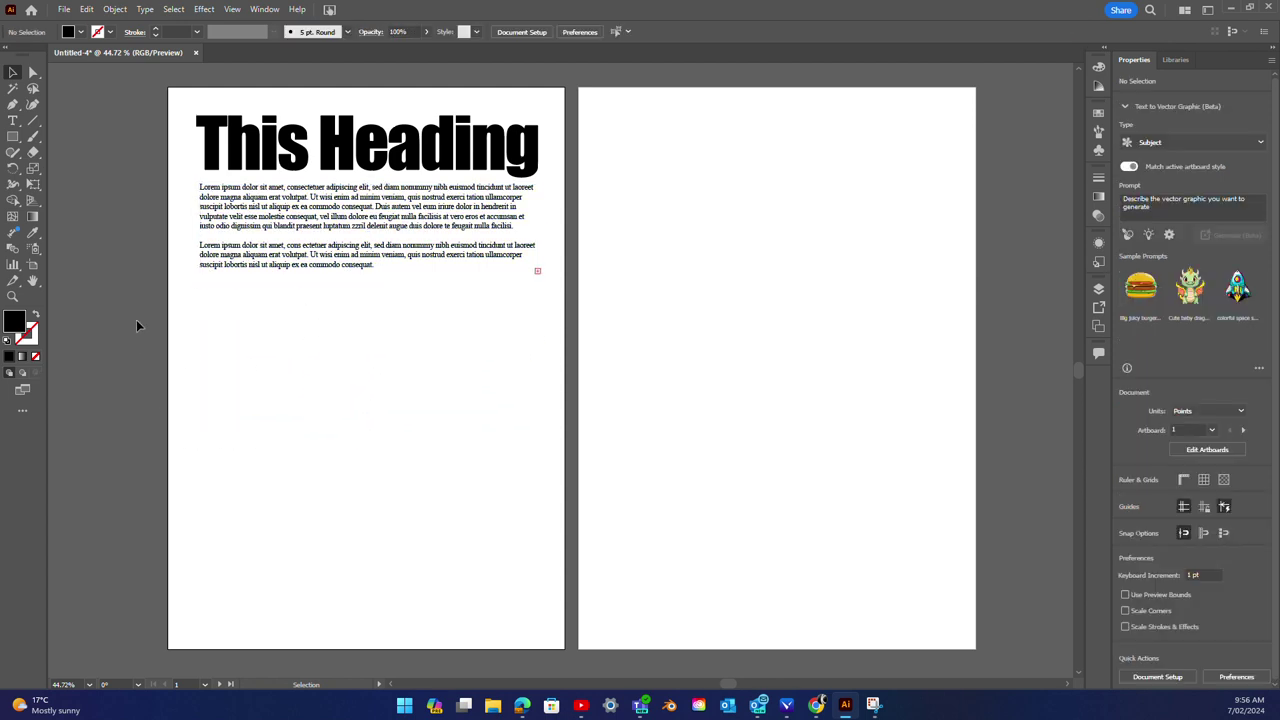
Step: Draw a second area text box lower on page one and select it
{"action": "left_click", "coordinate": [13, 120]}
{"action": "left_click_drag", "start_coordinate": [203, 382], "coordinate": [546, 510]}
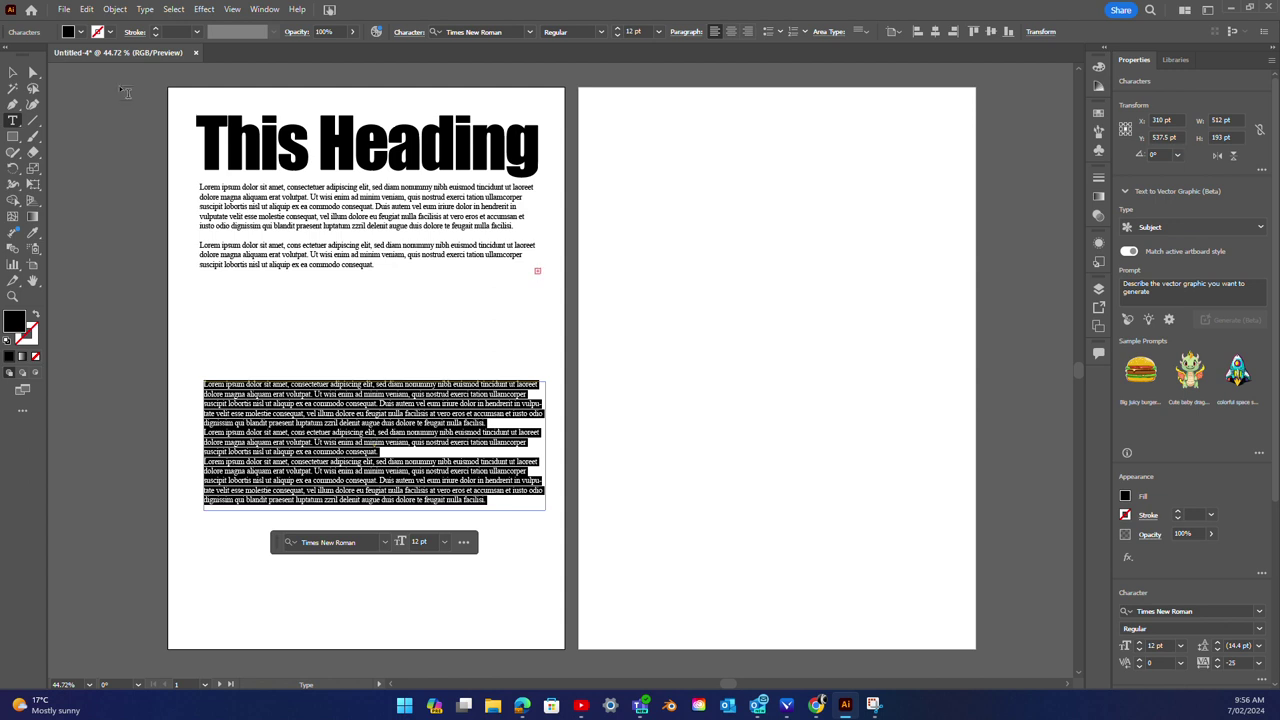
{"action": "left_click", "coordinate": [33, 73]}
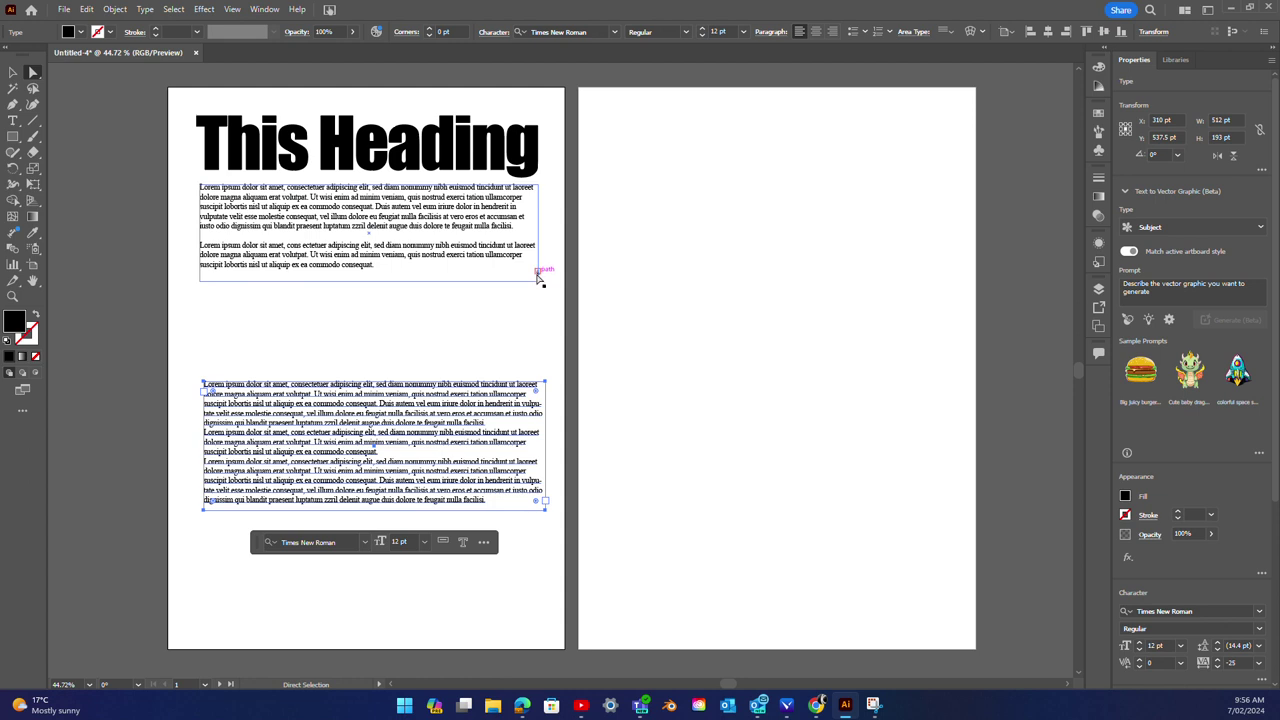
{"action": "left_click", "coordinate": [538, 270]}
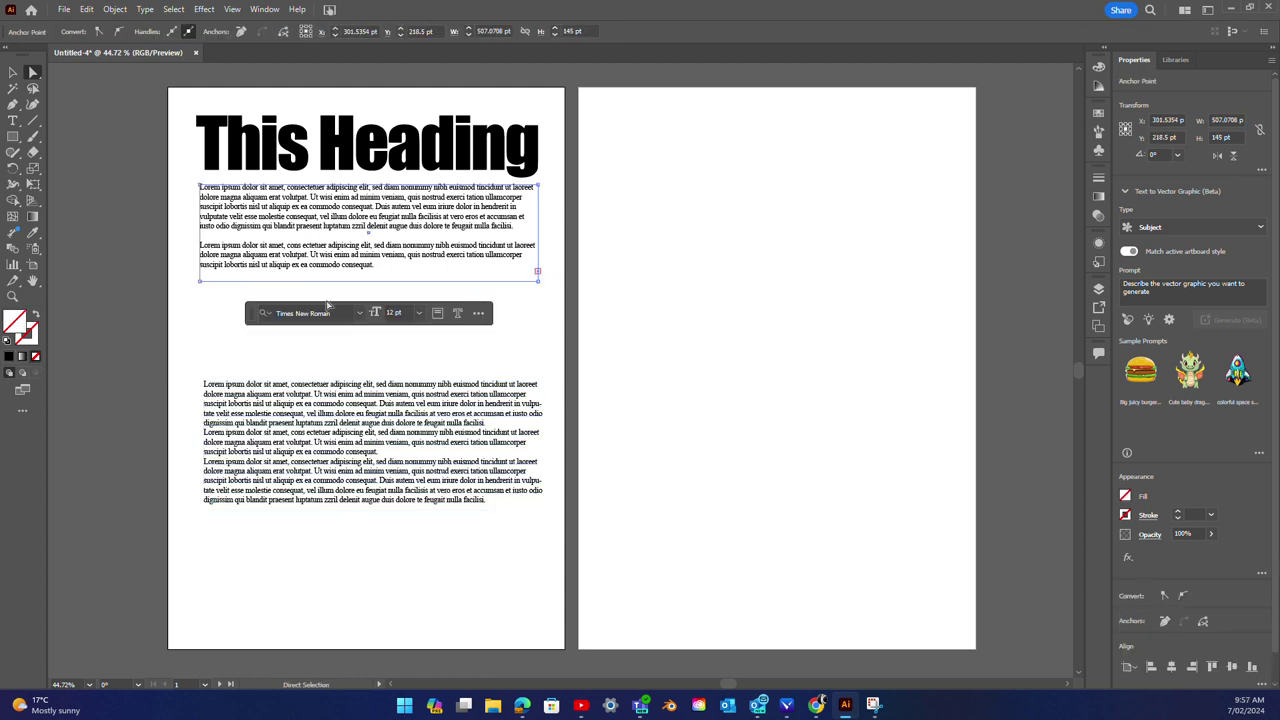
{"action": "left_click", "coordinate": [205, 384]}
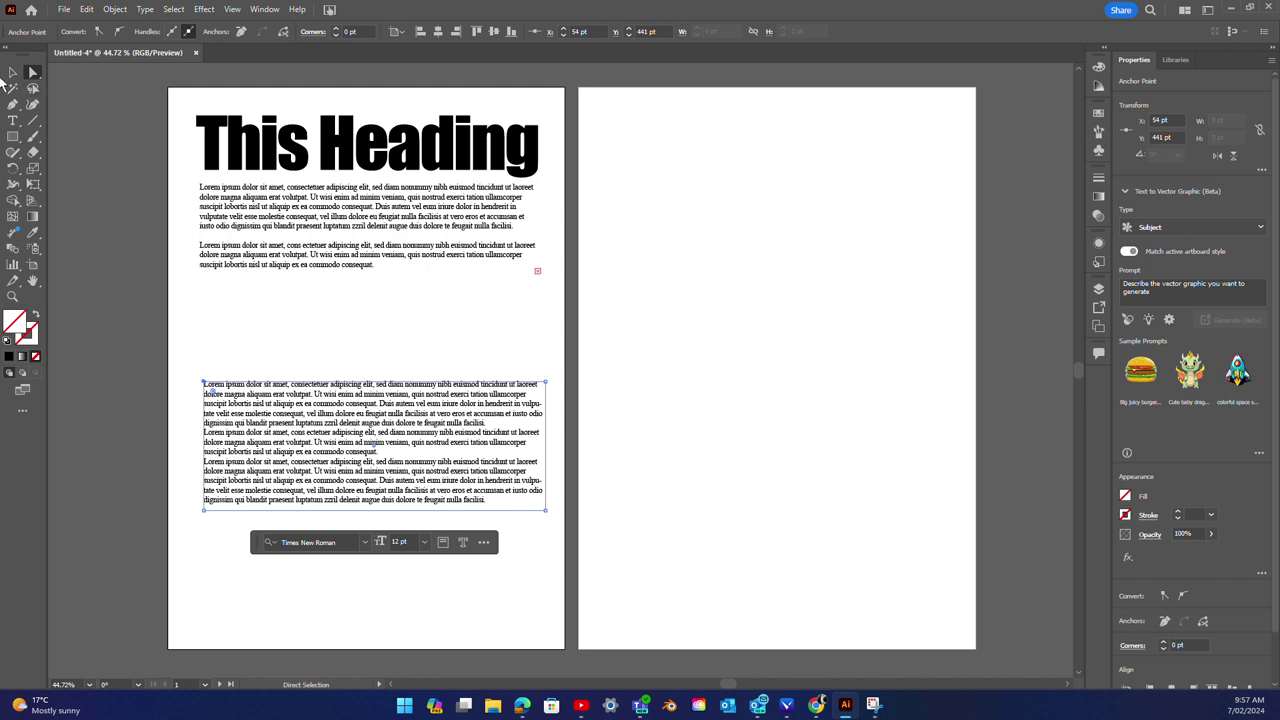
{"action": "left_click", "coordinate": [12, 73]}
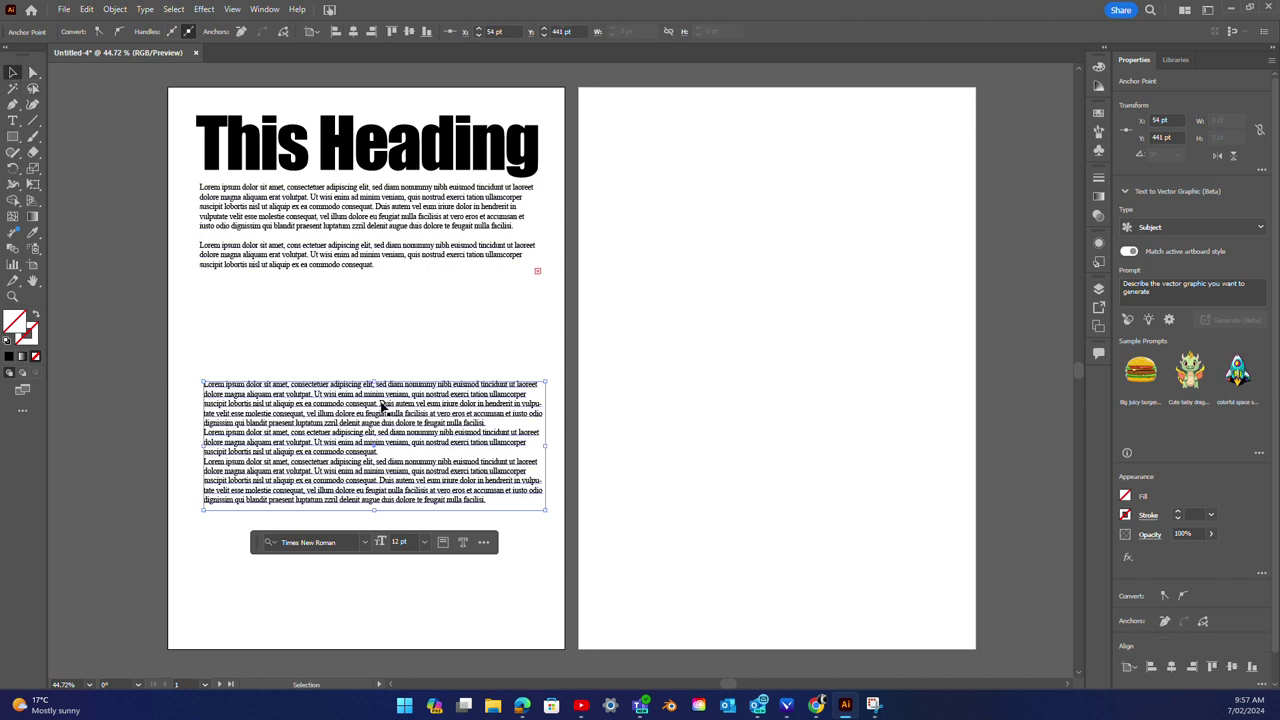
{"action": "left_click", "coordinate": [414, 371]}
{"action": "left_click", "coordinate": [343, 405]}
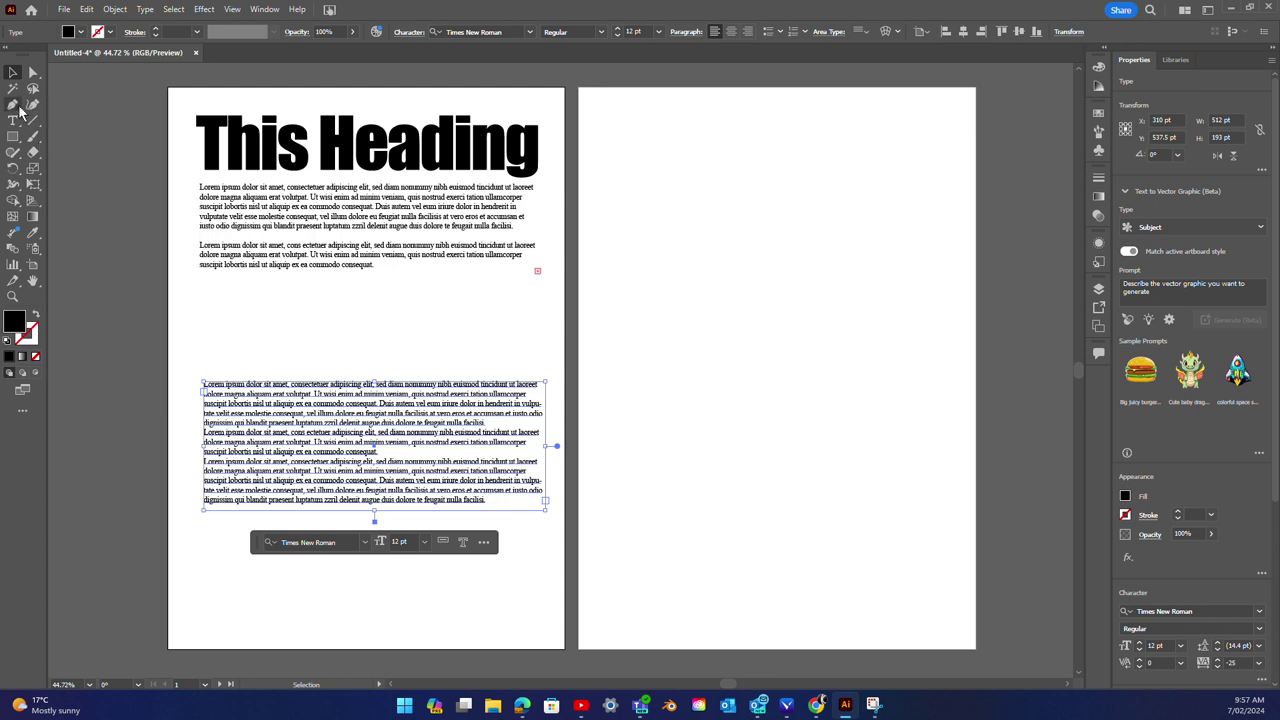
Step: Add a blank line after 'consequat.' and move the lower text block toward the page bottom
{"action": "left_click", "coordinate": [13, 104]}
{"action": "left_click", "coordinate": [14, 121]}
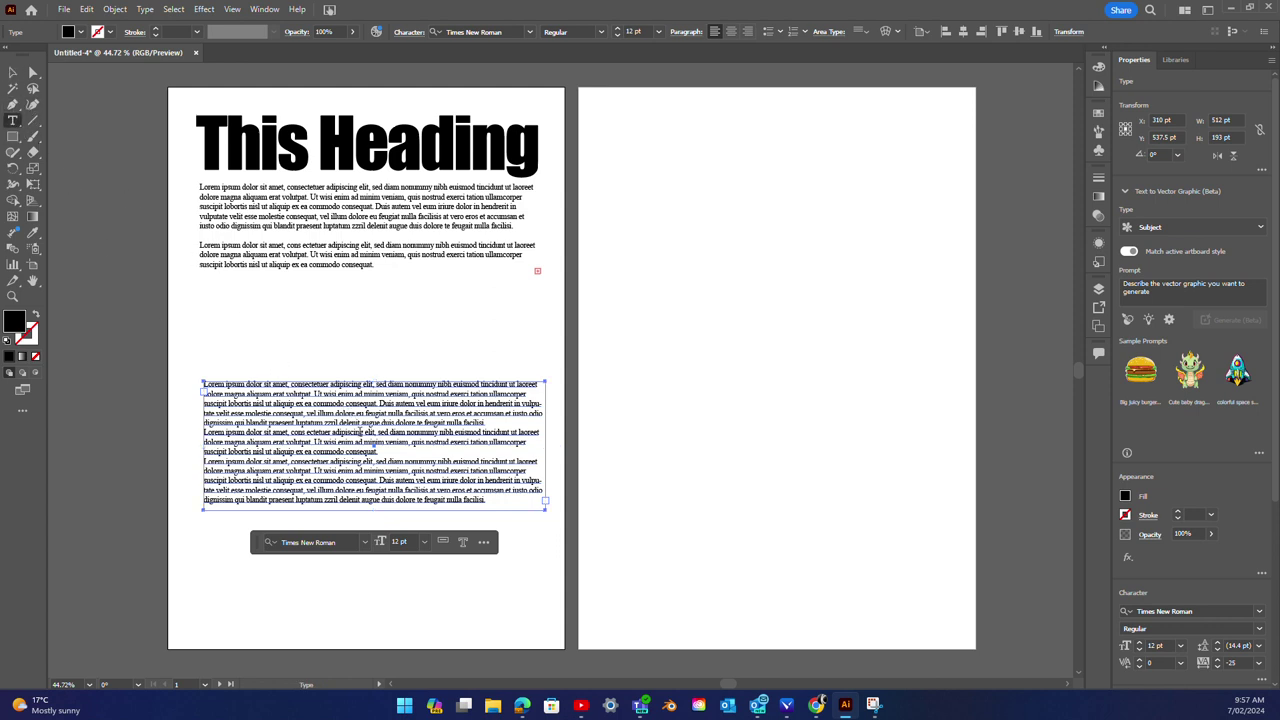
{"action": "left_click", "coordinate": [385, 452]}
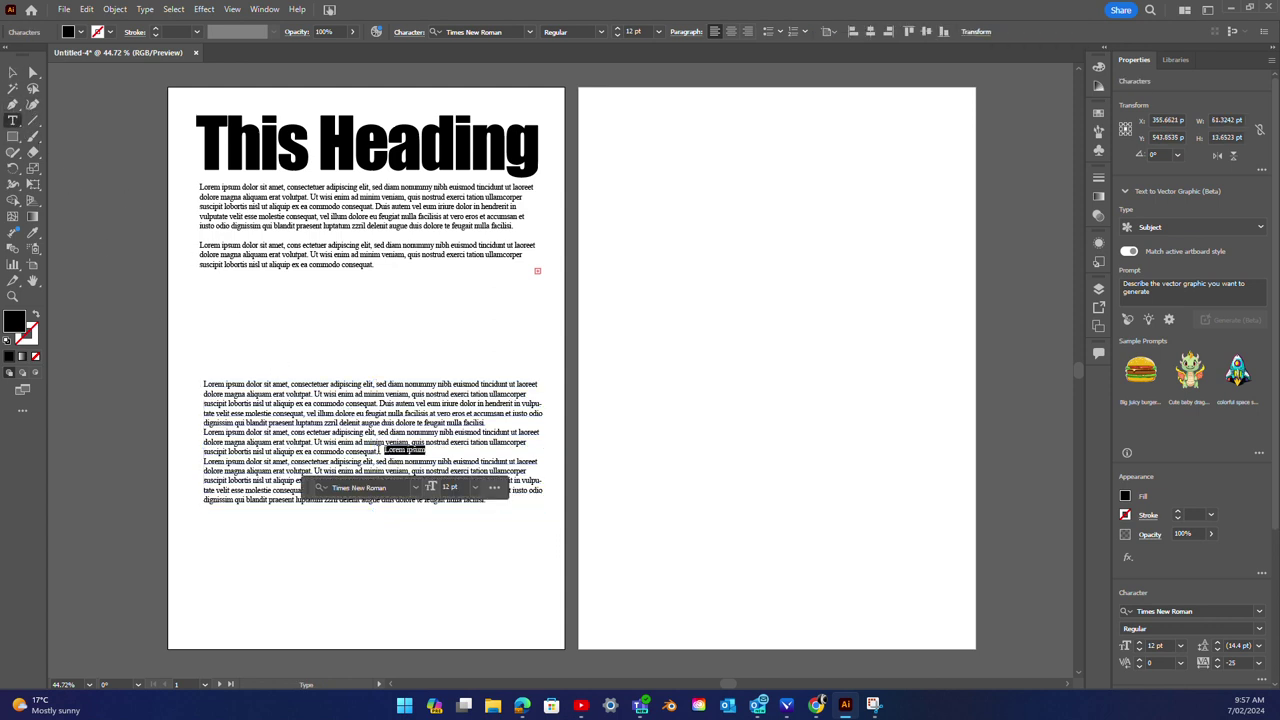
{"action": "left_click", "coordinate": [370, 442]}
{"action": "key", "text": "Return"}
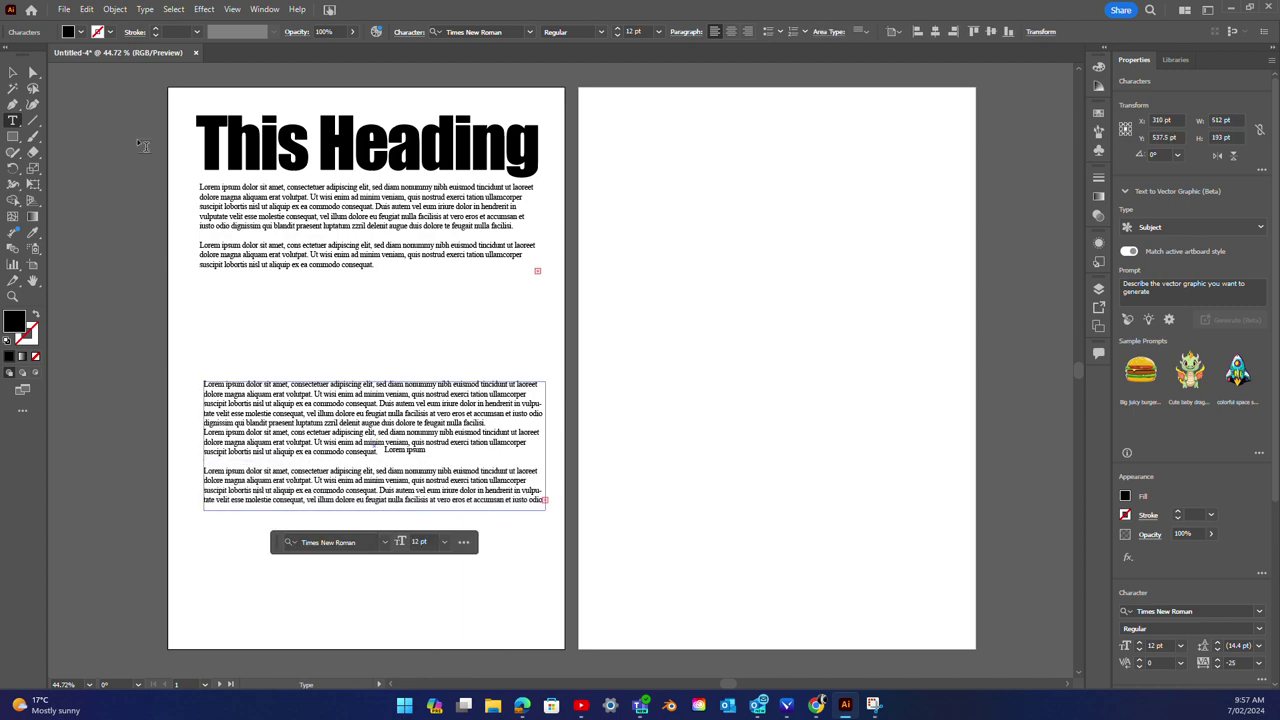
{"action": "key", "text": "Escape"}
{"action": "left_click_drag", "start_coordinate": [398, 474], "coordinate": [391, 526]}
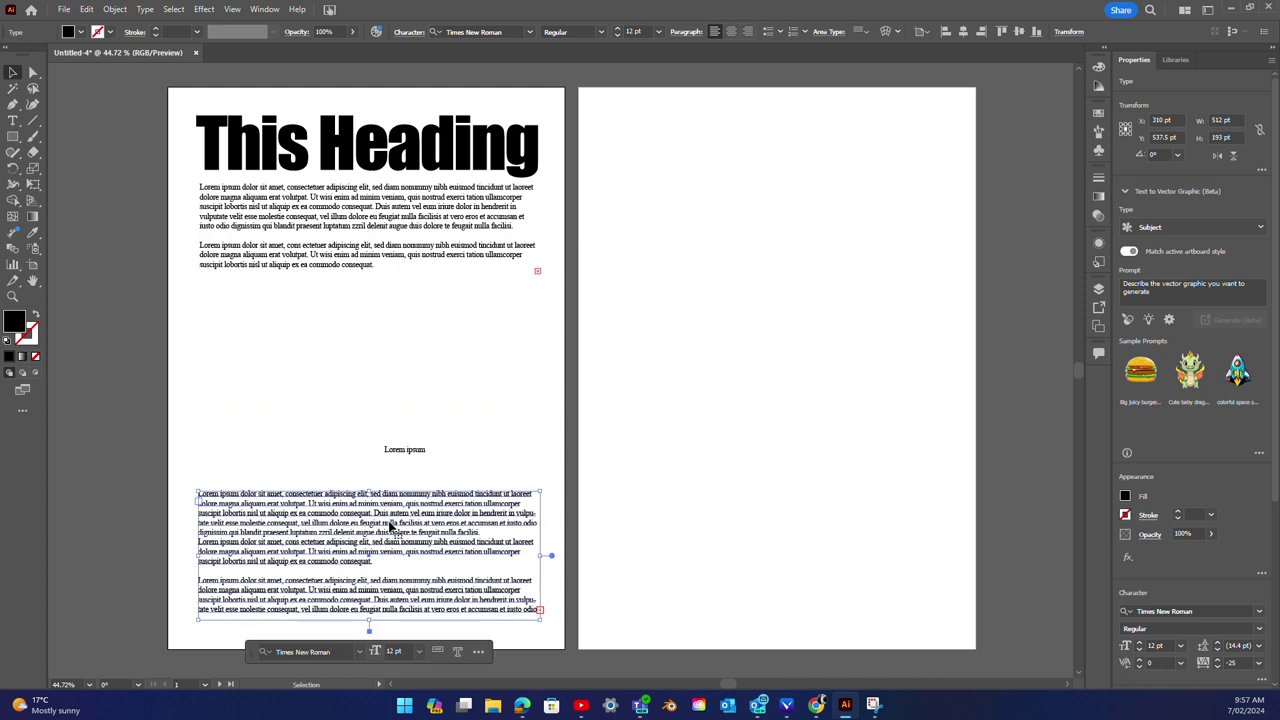
{"action": "left_click", "coordinate": [357, 403]}
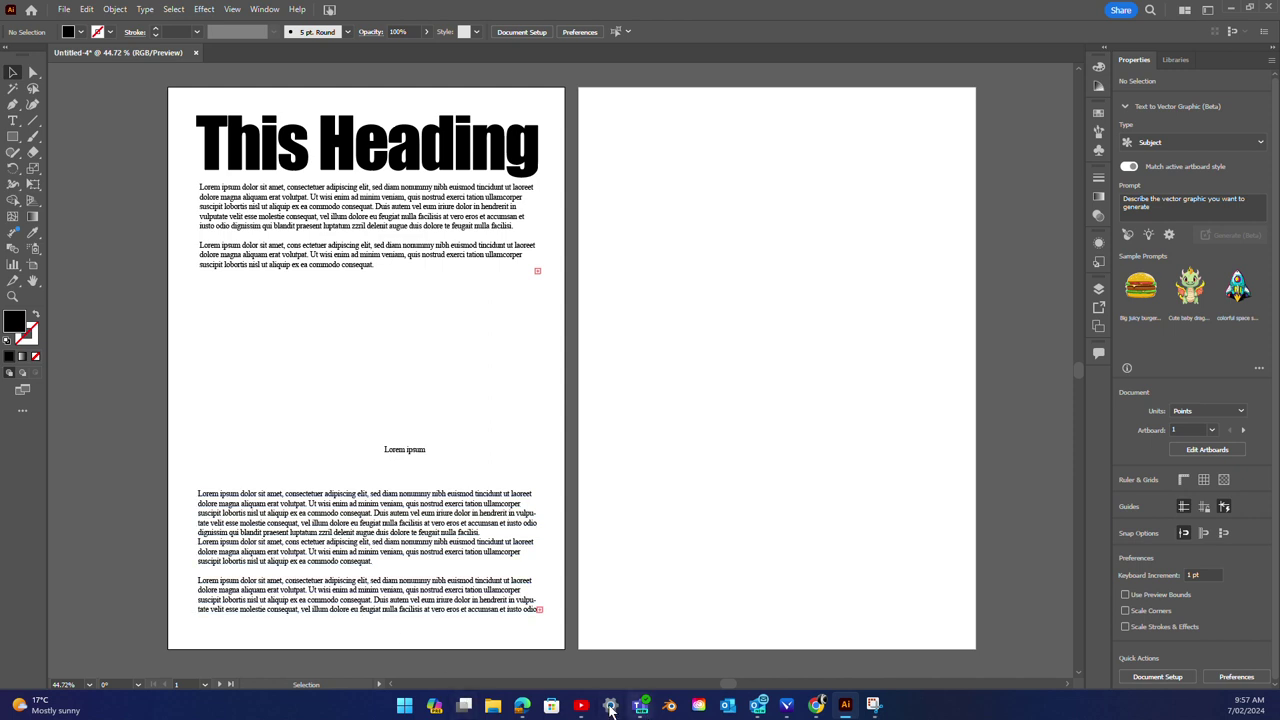
Step: Drag the Firefly desert landscape JPEG from Downloads onto the Illustrator artboard
{"action": "left_click", "coordinate": [493, 706]}
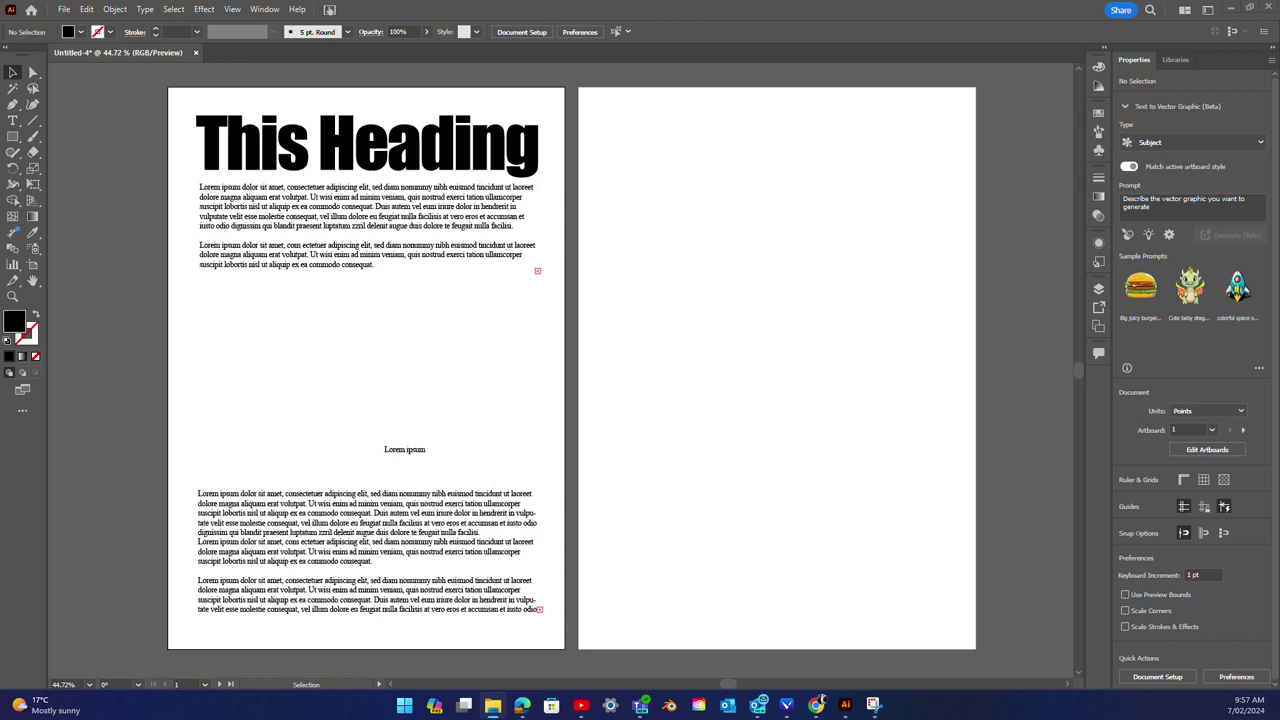
{"action": "mouse_move", "coordinate": [1135, 504]}
{"action": "left_mouse_down"}
{"action": "mouse_move", "coordinate": [834, 68]}
{"action": "mouse_move", "coordinate": [838, 113]}
{"action": "left_mouse_up"}
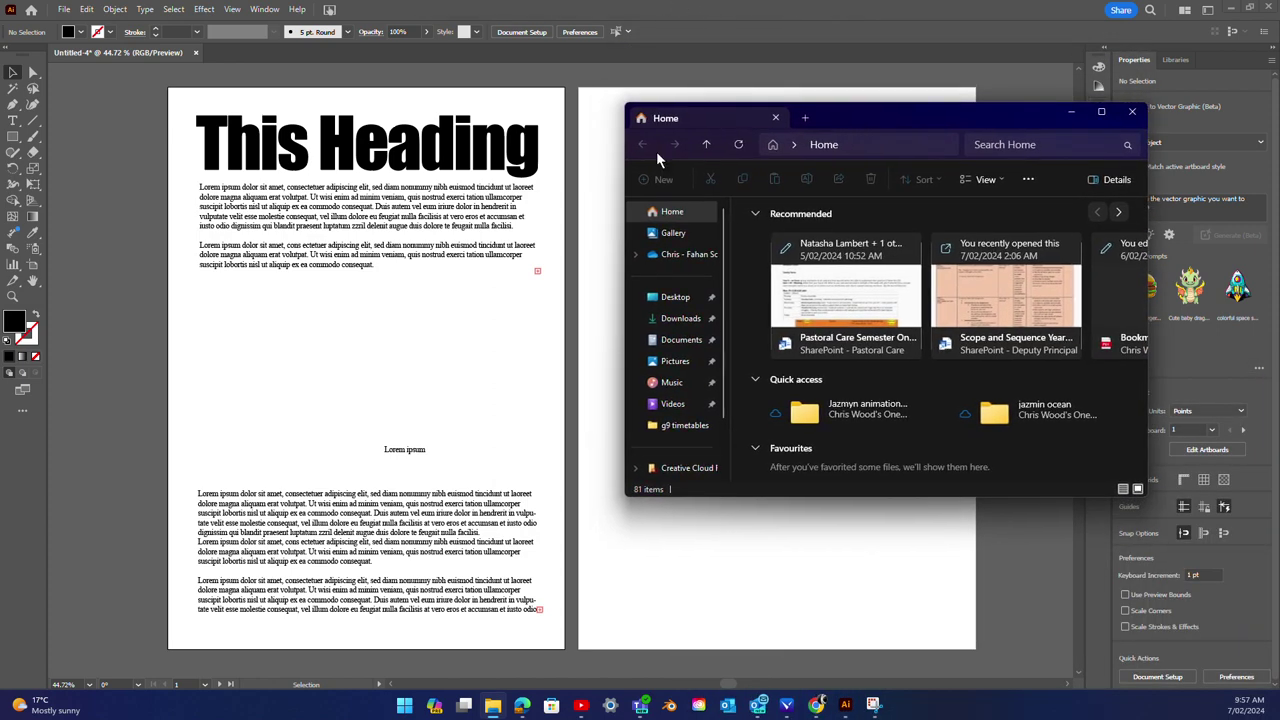
{"action": "left_click", "coordinate": [680, 320]}
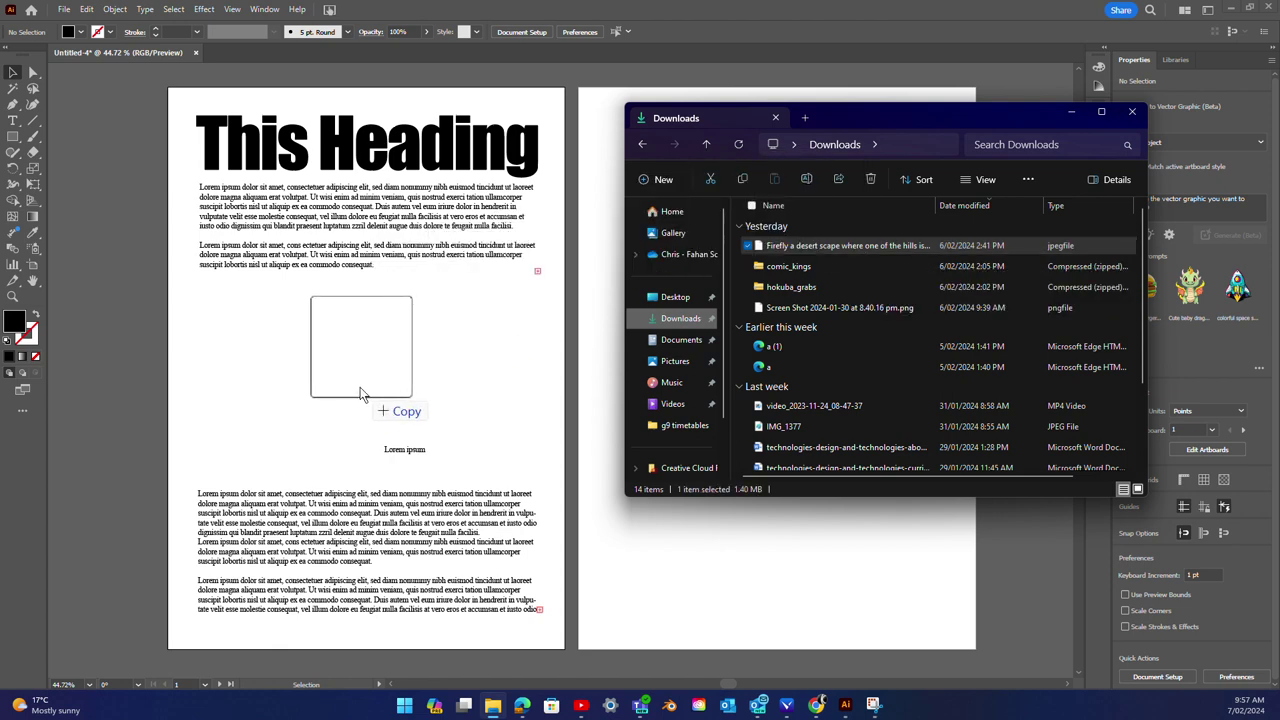
{"action": "left_click_drag", "start_coordinate": [855, 247], "coordinate": [322, 410]}
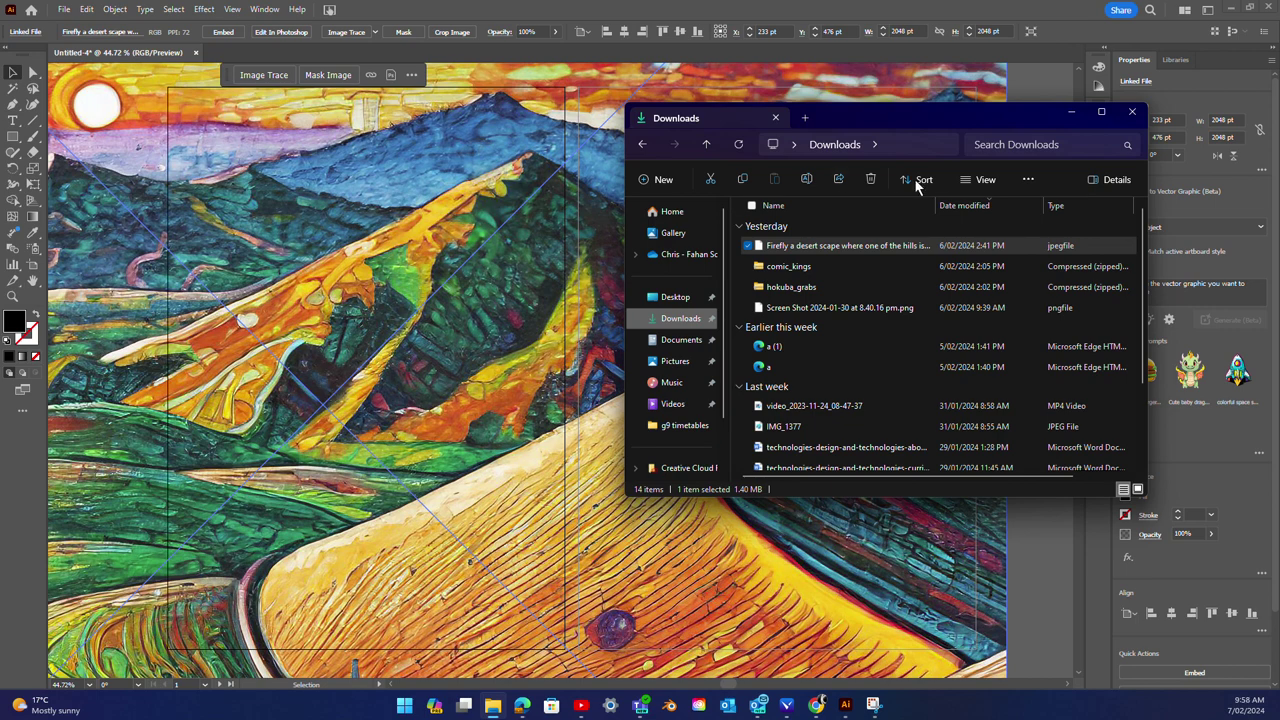
Step: Close File Explorer and select the placed landscape image, undoing an accidental rotation
{"action": "left_click", "coordinate": [1131, 112]}
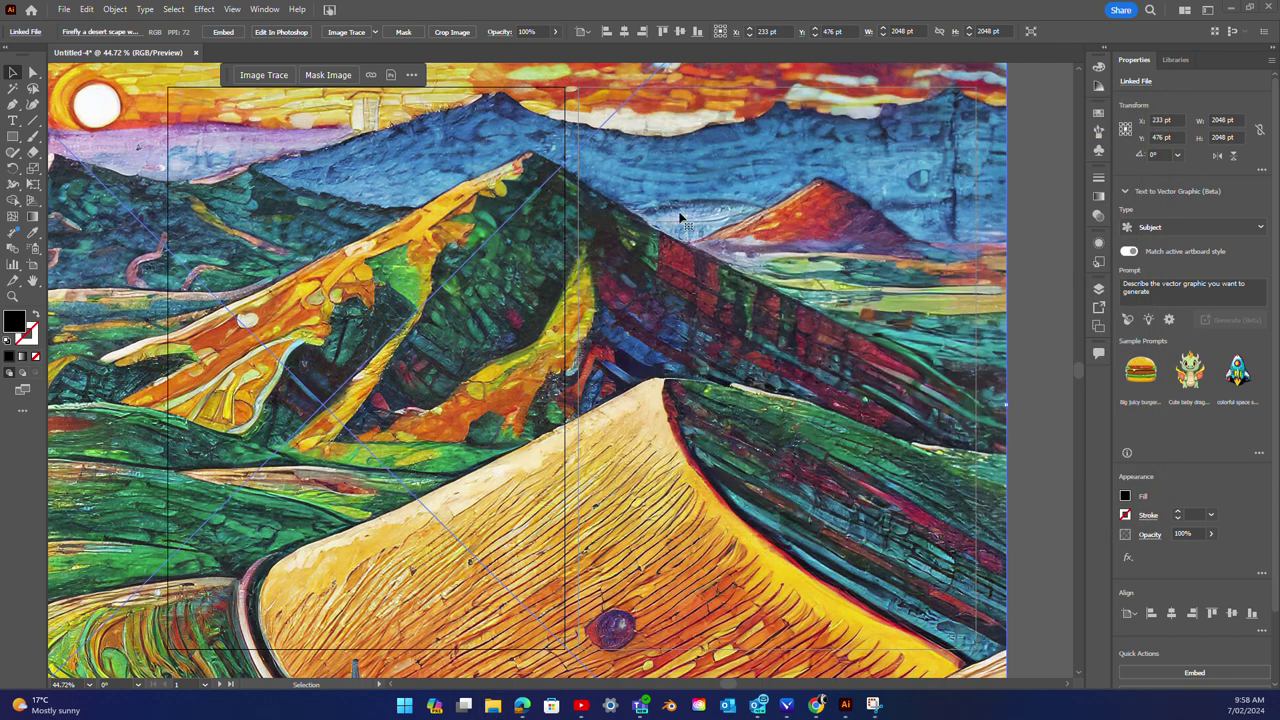
{"action": "left_click", "coordinate": [812, 283]}
{"action": "scroll", "coordinate": [815, 283], "scroll_direction": "up", "scroll_amount": 1}
{"action": "scroll", "coordinate": [815, 280], "scroll_direction": "up", "scroll_amount": 2}
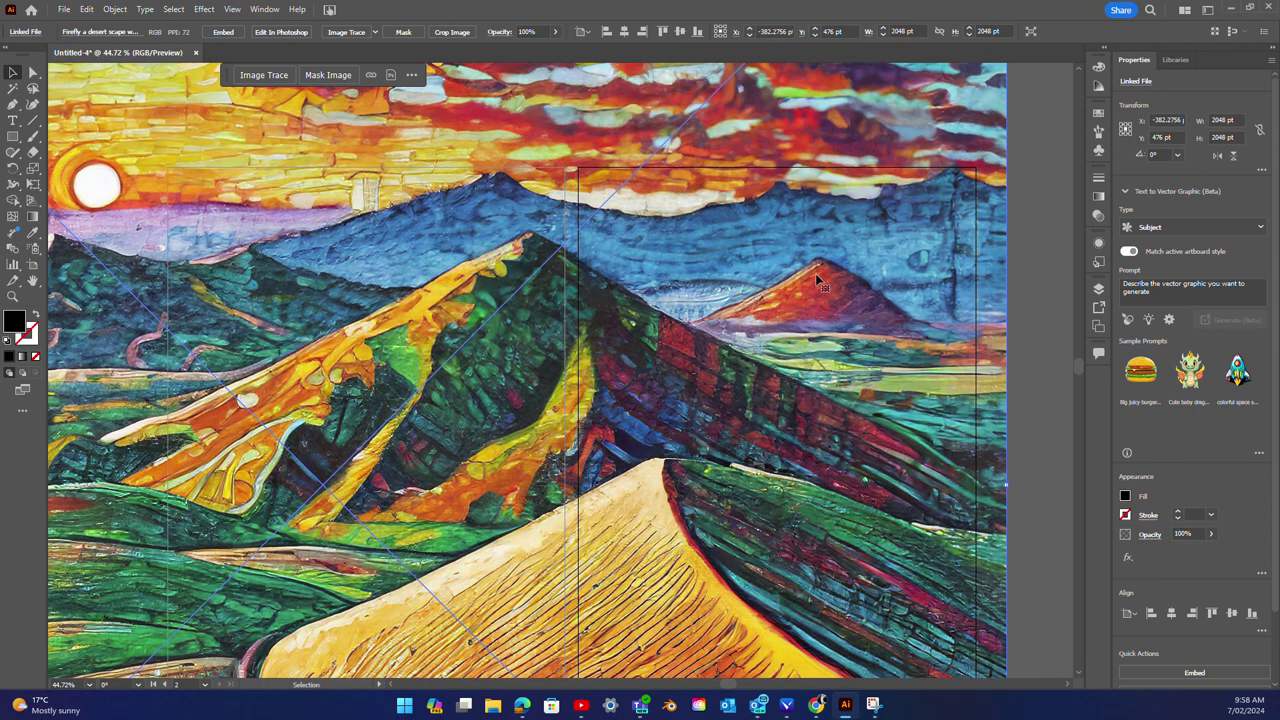
{"action": "scroll", "coordinate": [815, 273], "scroll_direction": "up", "scroll_amount": 2}
{"action": "scroll", "coordinate": [813, 271], "scroll_direction": "up", "scroll_amount": 5}
{"action": "scroll", "coordinate": [812, 272], "scroll_direction": "up", "scroll_amount": 3}
{"action": "scroll", "coordinate": [804, 284], "scroll_direction": "up", "scroll_amount": 3}
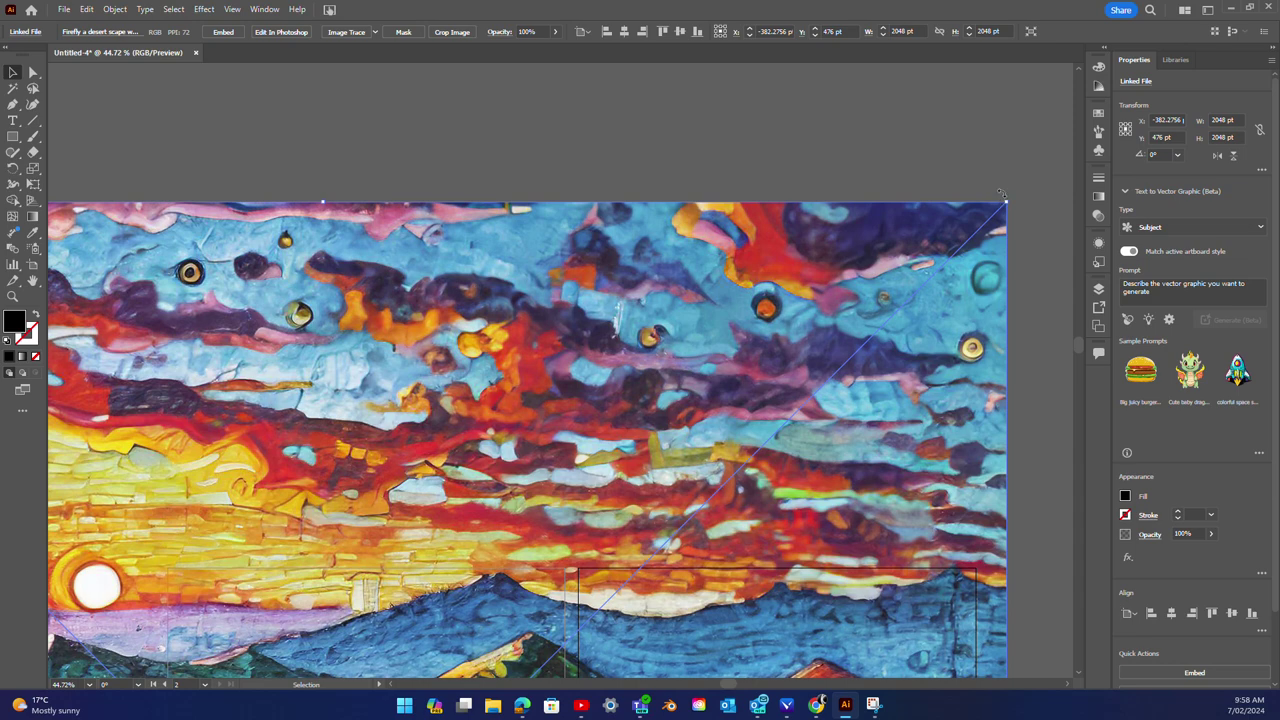
{"action": "left_click_drag", "start_coordinate": [1004, 202], "coordinate": [998, 190]}
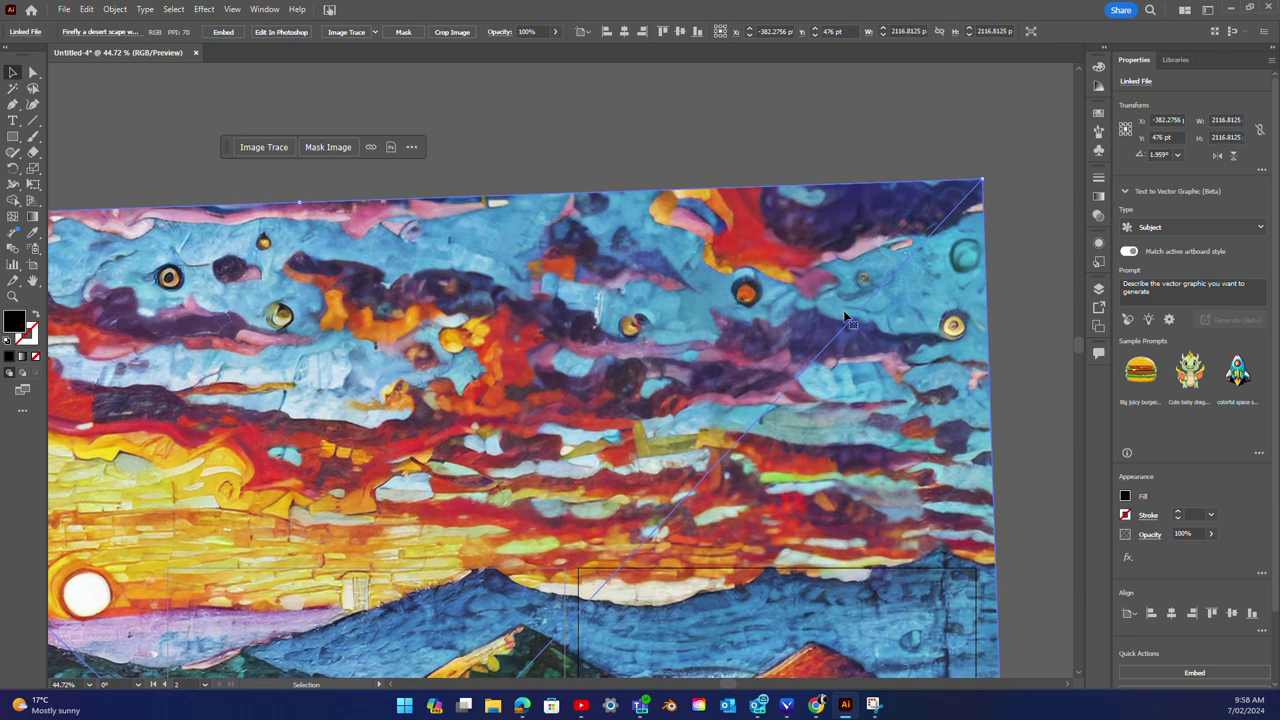
{"action": "key", "text": "ctrl+z"}
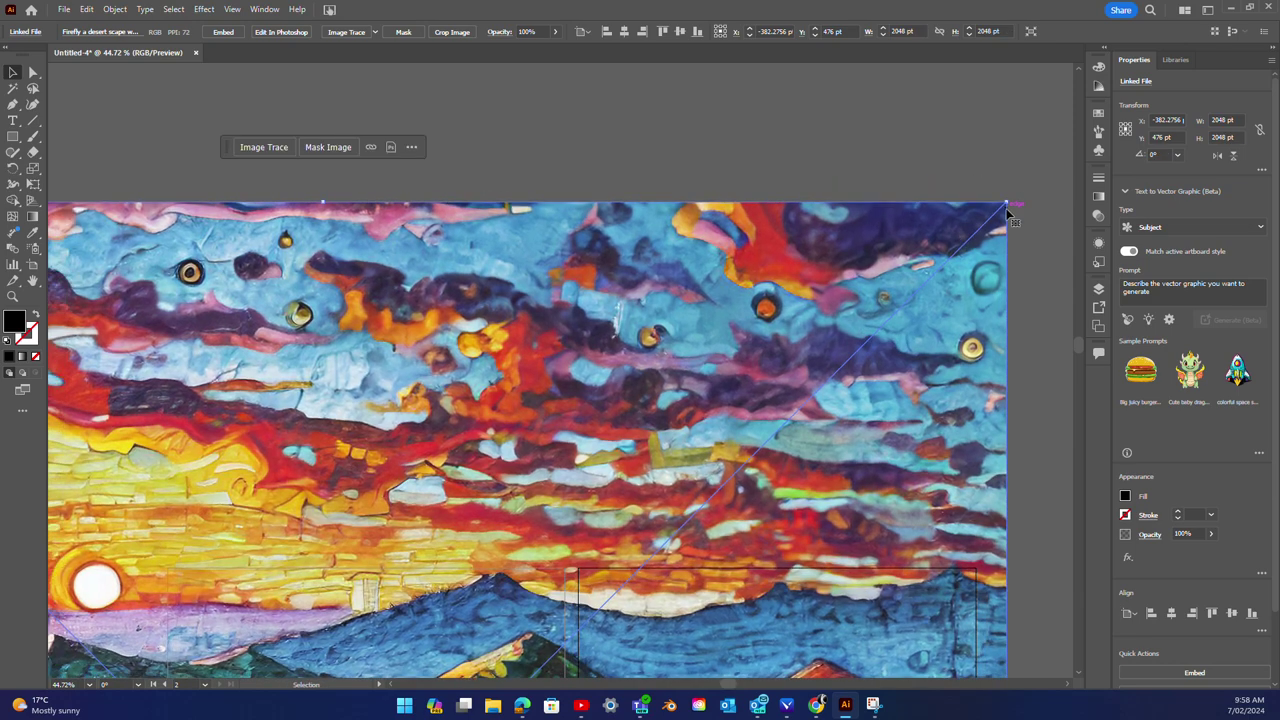
Step: Scale the landscape image down to 758 x 758 pt over the second artboard
{"action": "mouse_move", "coordinate": [1010, 197]}
{"action": "left_mouse_down"}
{"action": "mouse_move", "coordinate": [543, 523]}
{"action": "mouse_move", "coordinate": [476, 543]}
{"action": "left_mouse_up"}
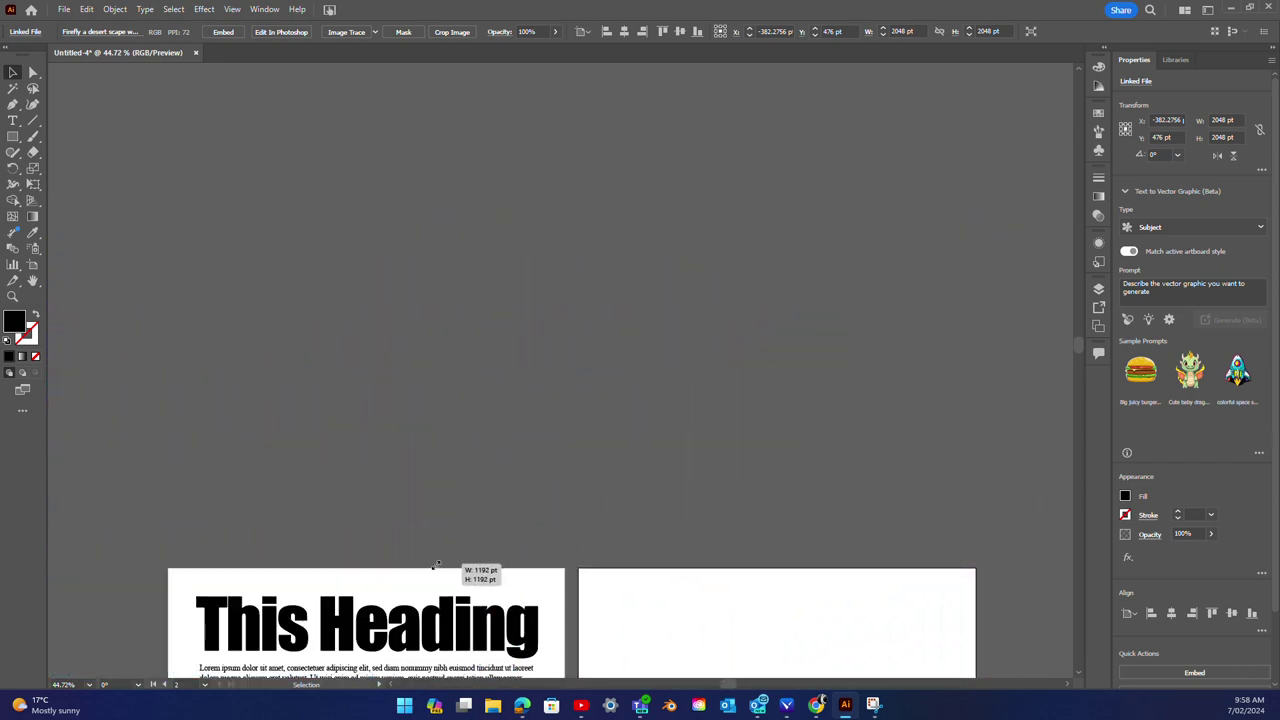
{"action": "left_click_drag", "start_coordinate": [476, 543], "coordinate": [660, 378]}
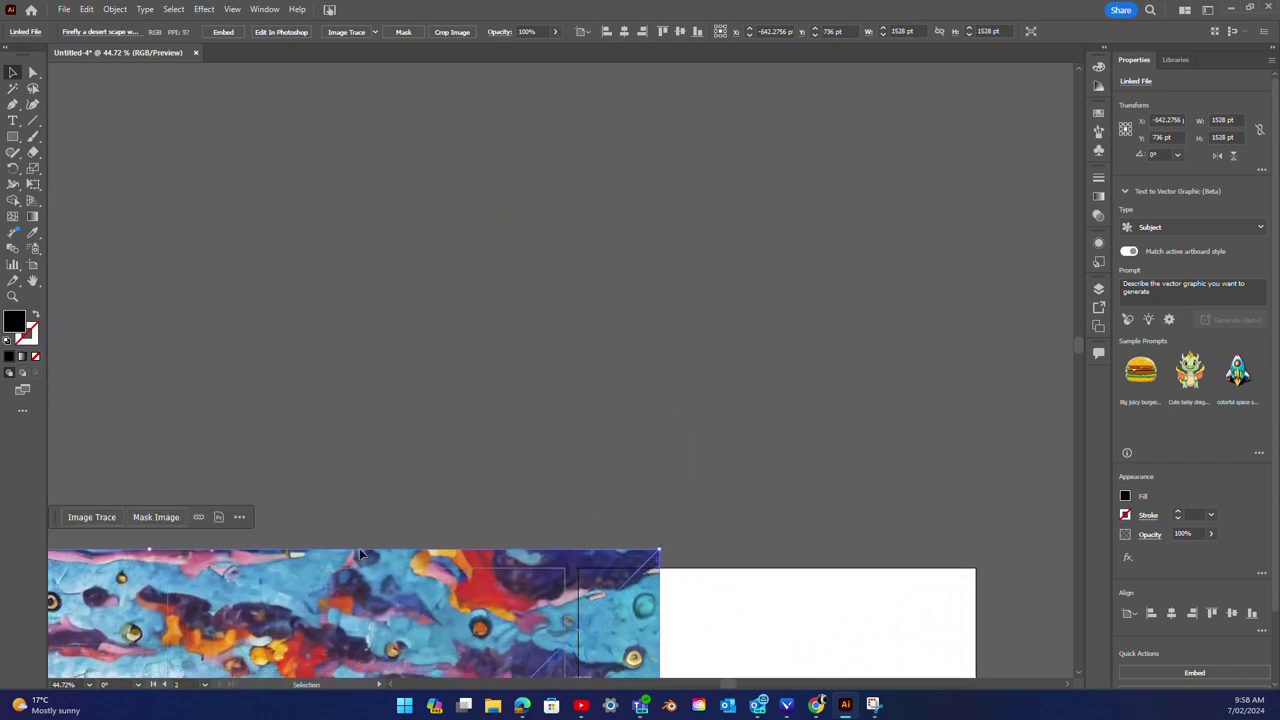
{"action": "left_click_drag", "start_coordinate": [480, 570], "coordinate": [811, 177]}
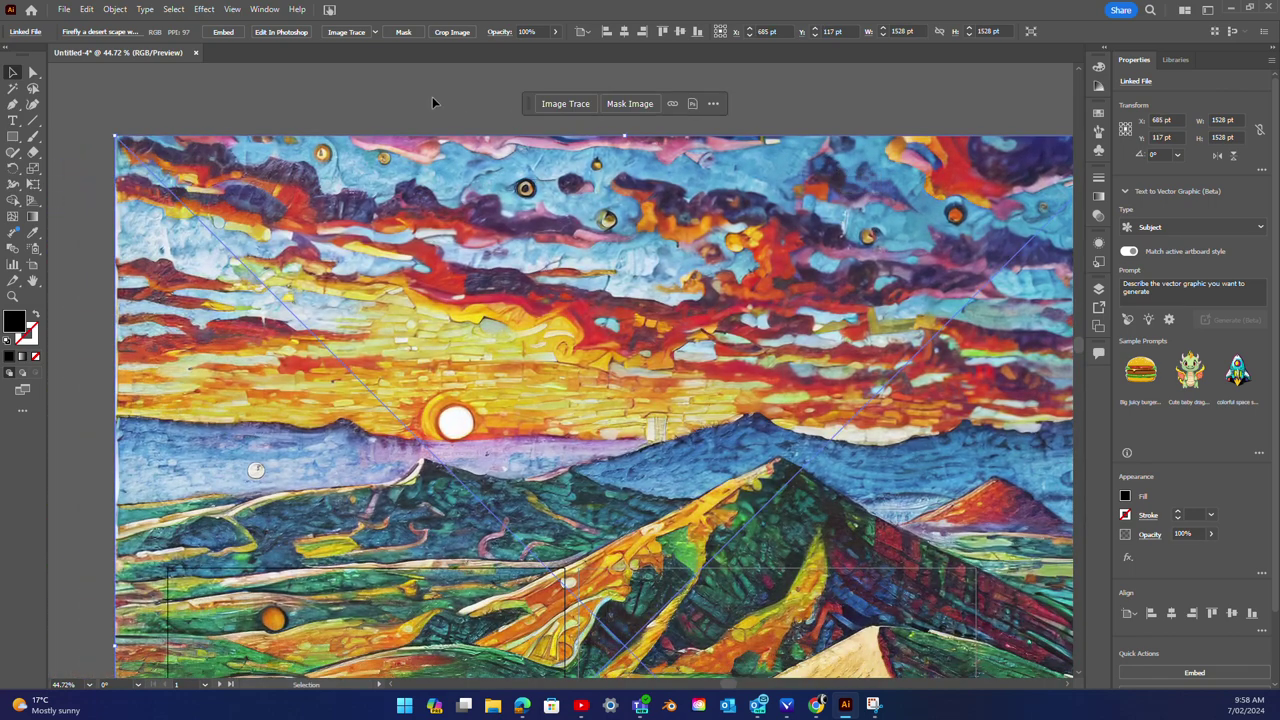
{"action": "left_click_drag", "start_coordinate": [128, 139], "coordinate": [629, 508]}
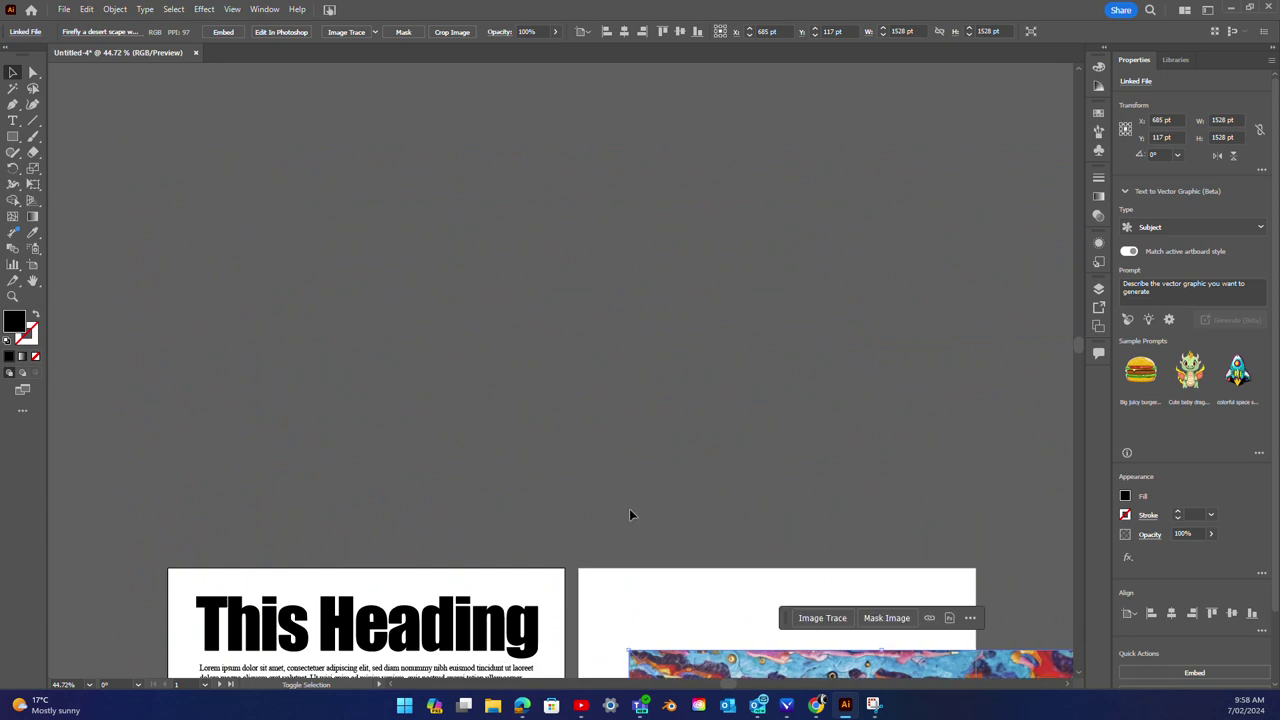
{"action": "scroll", "coordinate": [687, 448], "scroll_direction": "up", "scroll_amount": 1}
{"action": "scroll", "coordinate": [695, 443], "scroll_direction": "down", "scroll_amount": 2}
{"action": "scroll", "coordinate": [698, 438], "scroll_direction": "down", "scroll_amount": 2}
Step: Move the landscape onto page one, shrunk to about 405 pt, over the body text
{"action": "scroll", "coordinate": [698, 443], "scroll_direction": "down", "scroll_amount": 1}
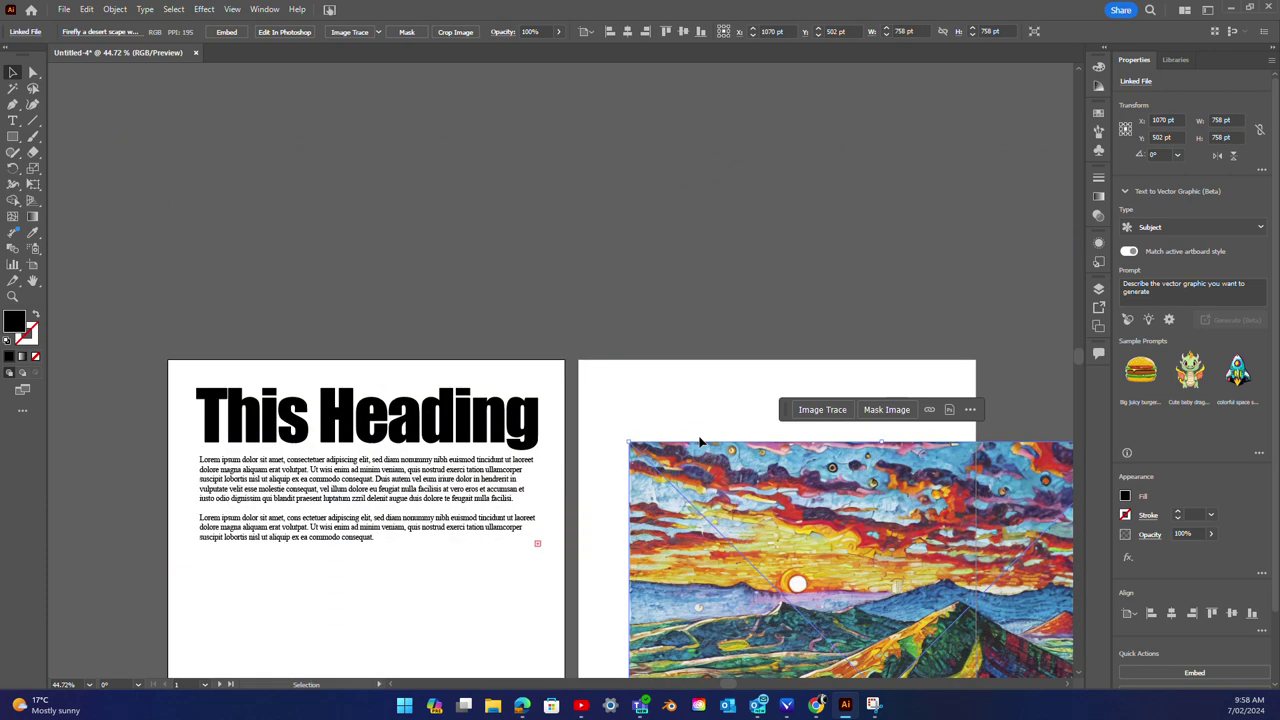
{"action": "scroll", "coordinate": [700, 440], "scroll_direction": "down", "scroll_amount": 2}
{"action": "scroll", "coordinate": [706, 429], "scroll_direction": "down", "scroll_amount": 1}
{"action": "mouse_move", "coordinate": [727, 507]}
{"action": "left_mouse_down"}
{"action": "mouse_move", "coordinate": [453, 441]}
{"action": "mouse_move", "coordinate": [341, 444]}
{"action": "left_mouse_up"}
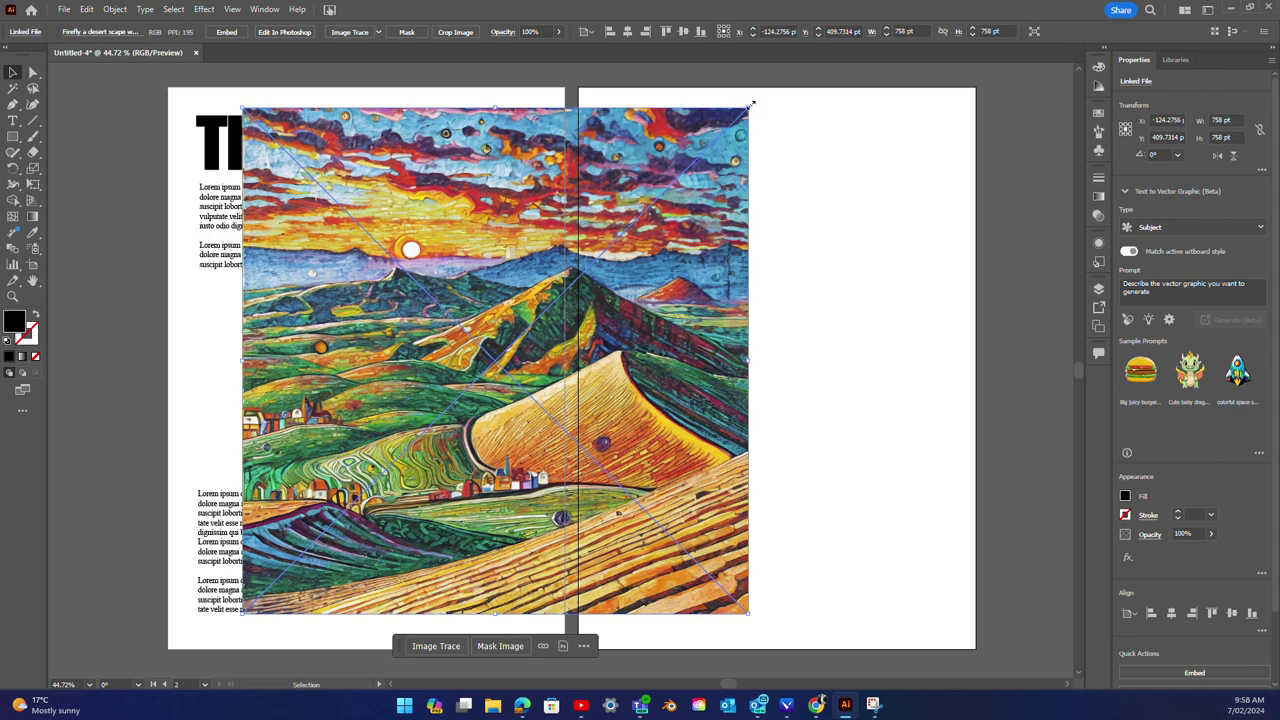
{"action": "left_click_drag", "start_coordinate": [746, 104], "coordinate": [508, 325]}
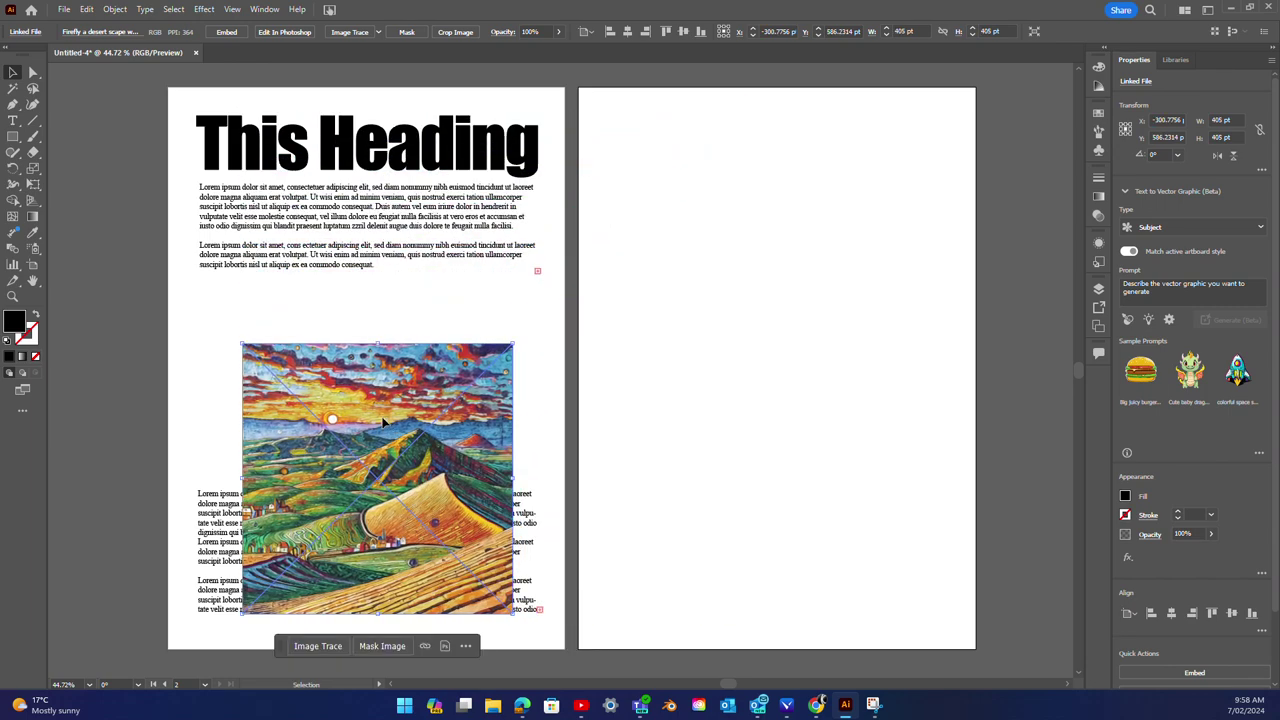
{"action": "mouse_move", "coordinate": [383, 427]}
{"action": "left_mouse_down"}
{"action": "mouse_move", "coordinate": [358, 365]}
{"action": "mouse_move", "coordinate": [456, 358]}
{"action": "mouse_move", "coordinate": [341, 358]}
{"action": "left_mouse_up"}
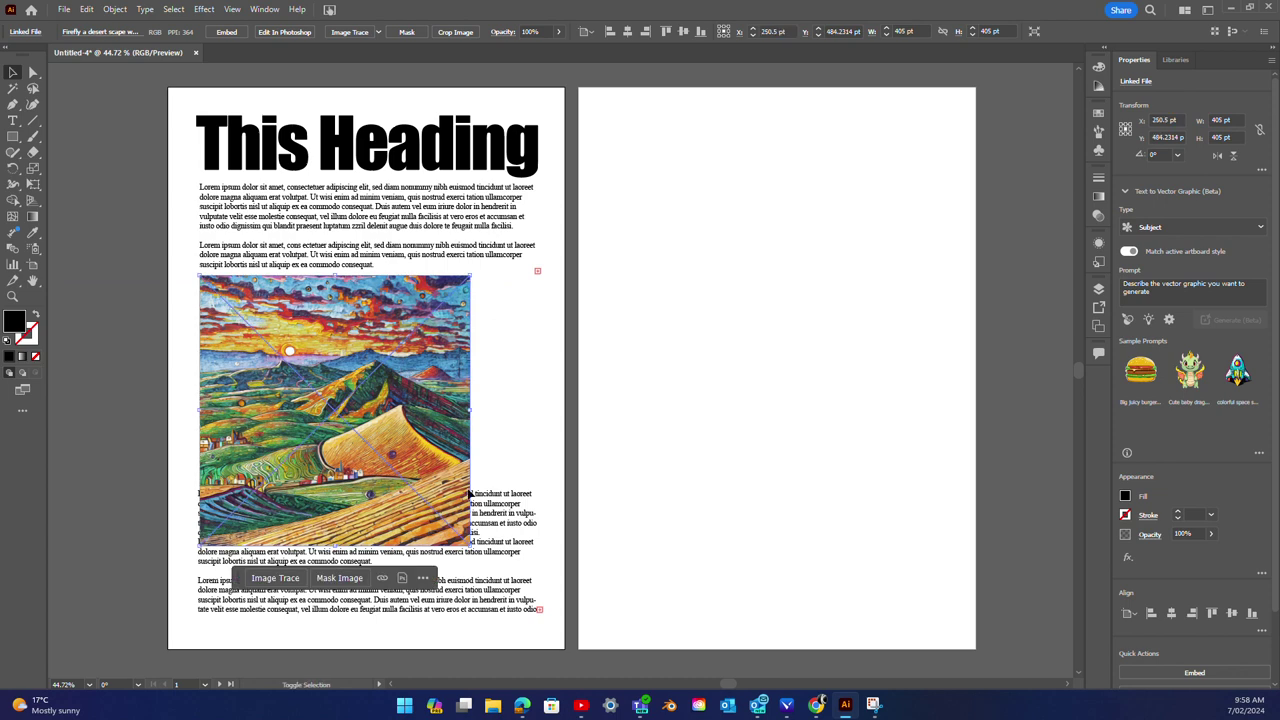
{"action": "key", "text": "ctrl+shift+a"}
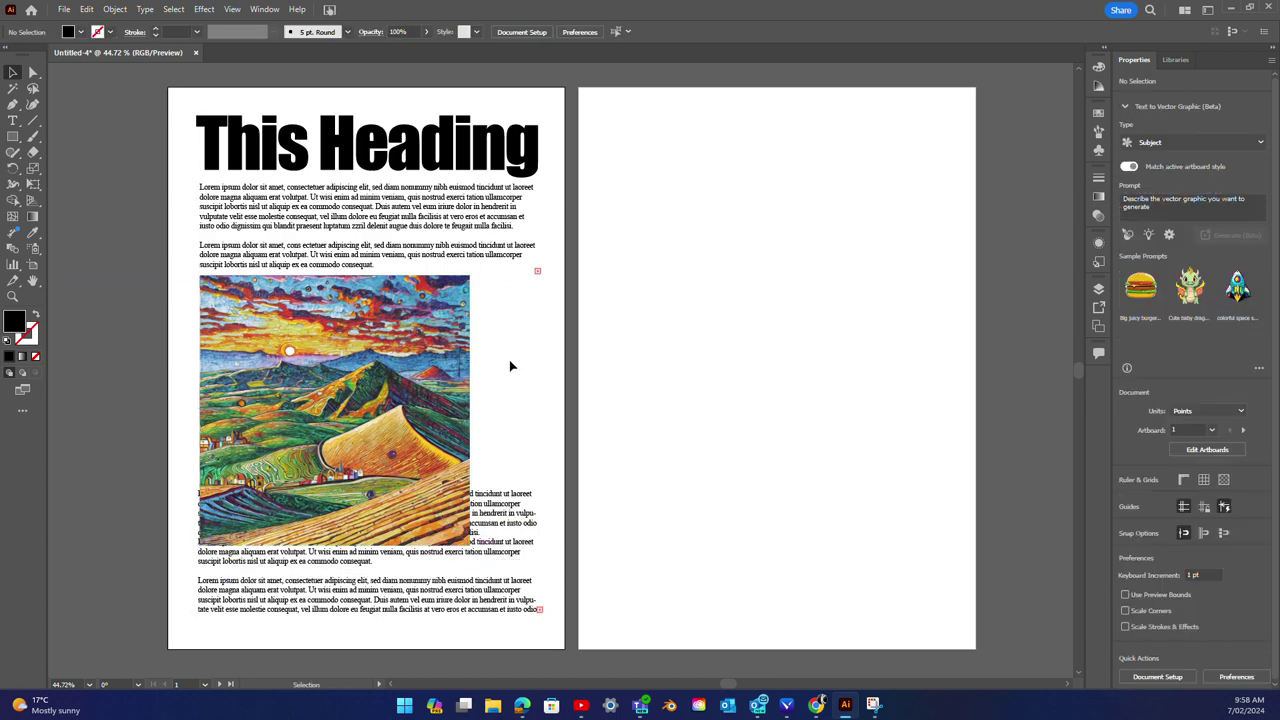
Step: Enlarge the image proportionally to about 526.73 pt square, undoing an accidental squash
{"action": "left_click", "coordinate": [460, 320]}
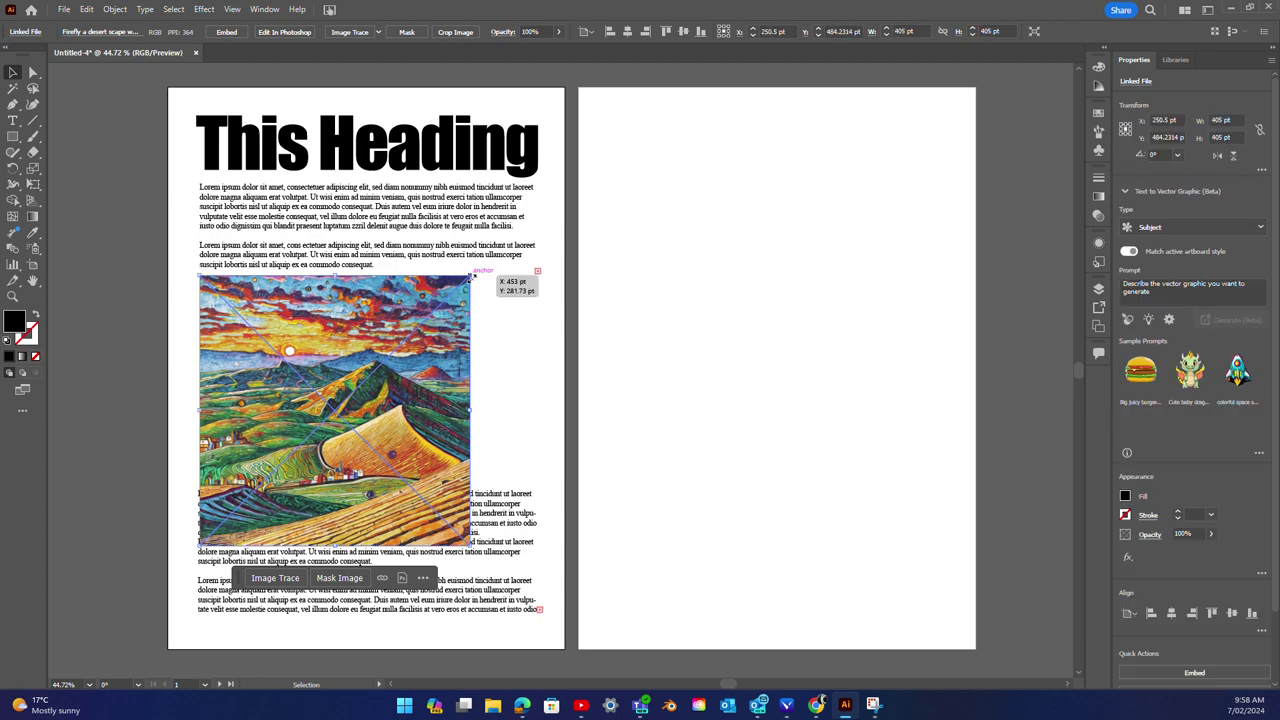
{"action": "mouse_move", "coordinate": [471, 272]}
{"action": "left_mouse_down"}
{"action": "mouse_move", "coordinate": [544, 234]}
{"action": "mouse_move", "coordinate": [580, 194]}
{"action": "left_mouse_up"}
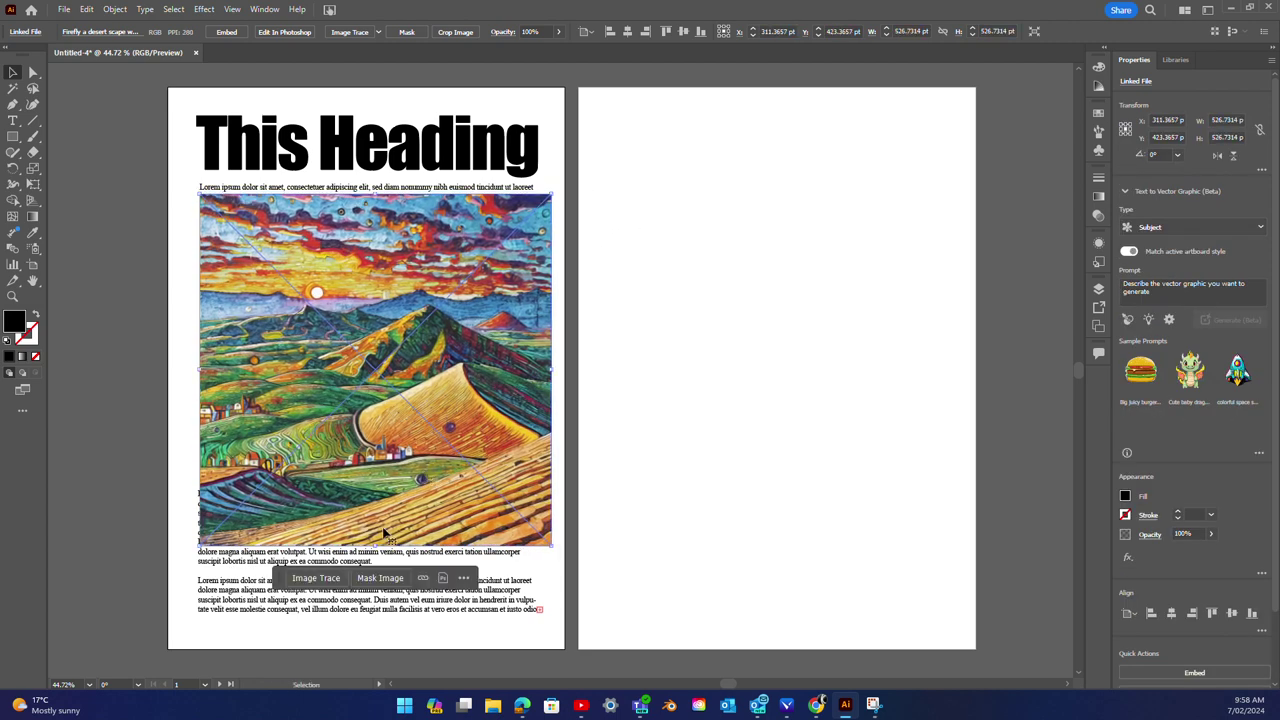
{"action": "left_click_drag", "start_coordinate": [376, 547], "coordinate": [460, 257]}
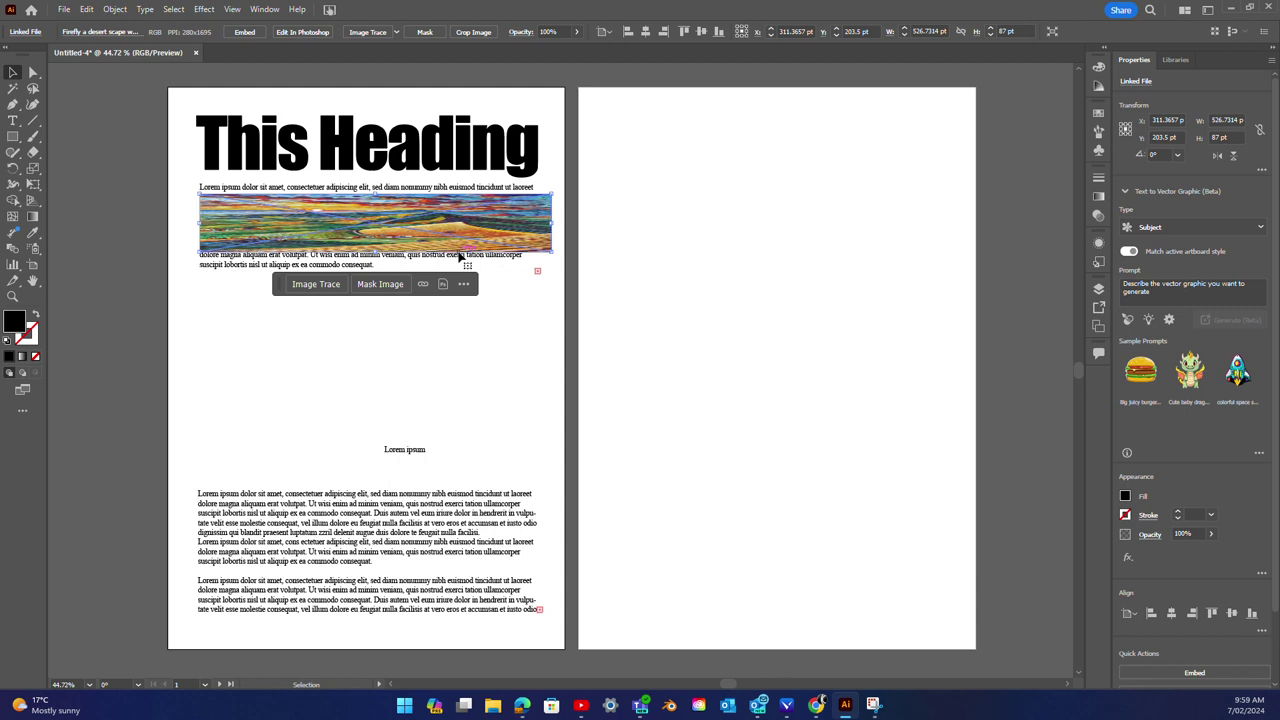
{"action": "key", "text": "ctrl+z"}
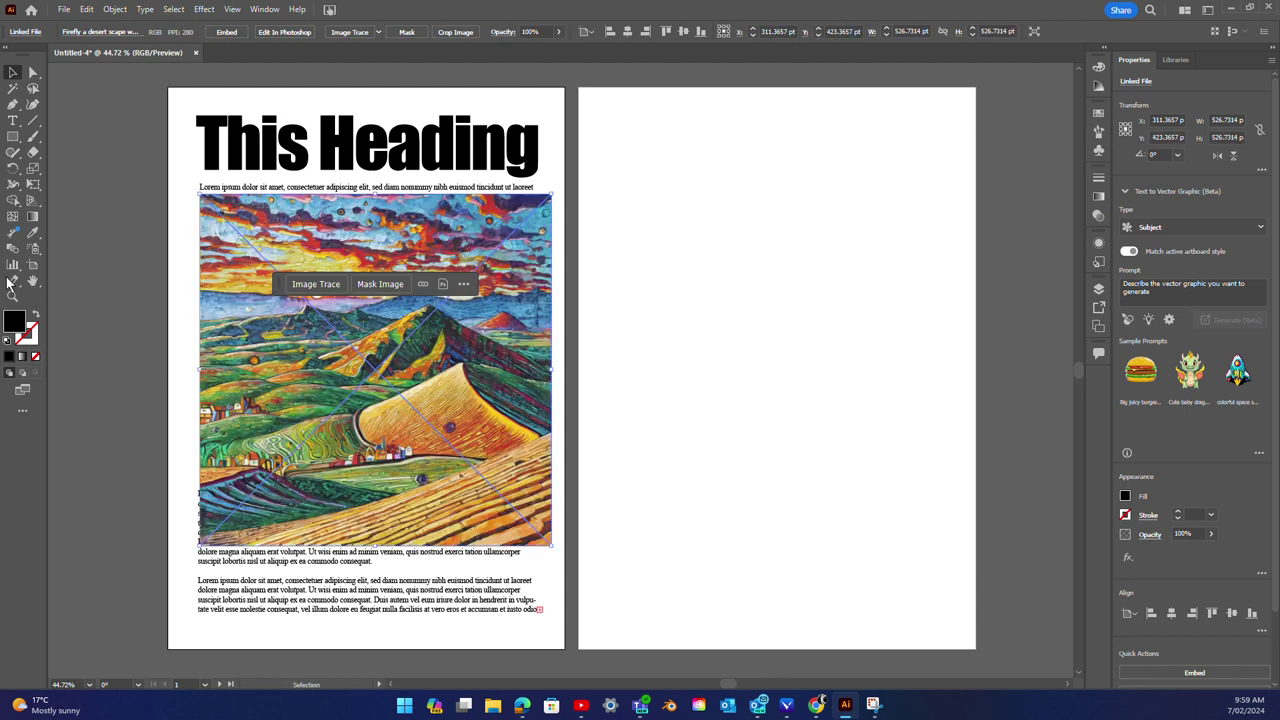
{"action": "left_click", "coordinate": [78, 236]}
{"action": "left_click", "coordinate": [12, 137]}
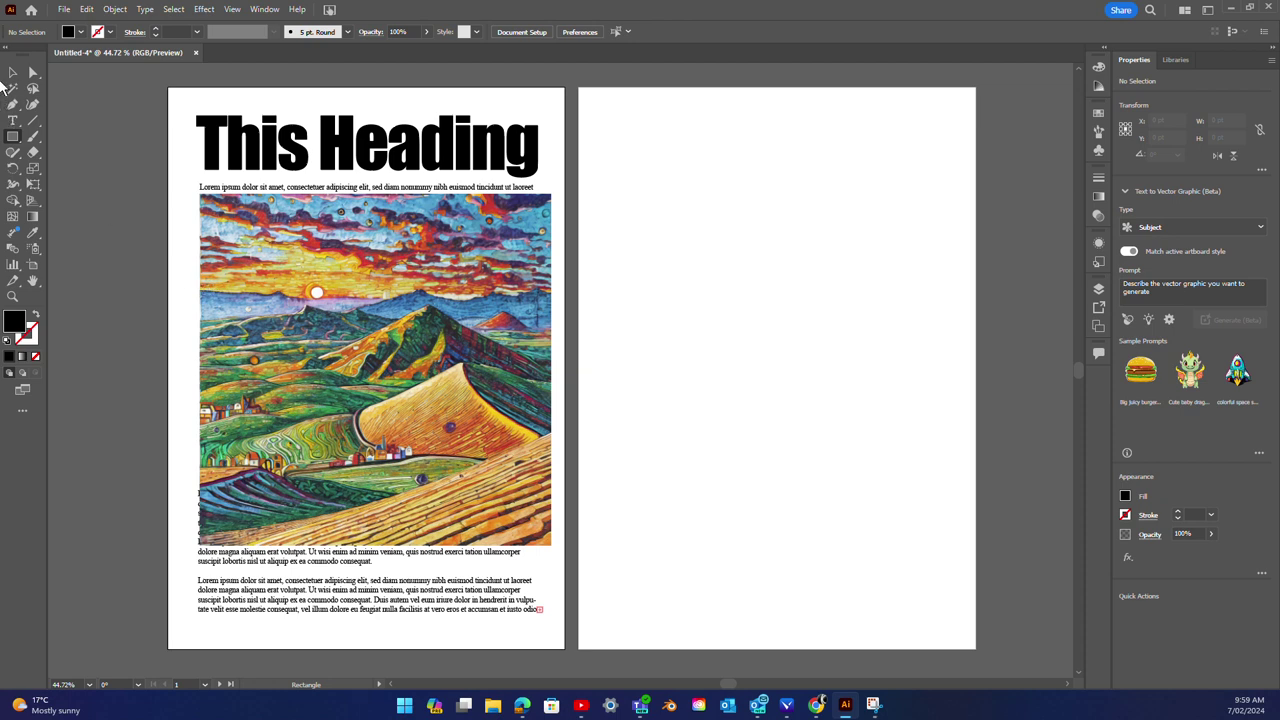
Step: Move the image aside and delete the stray Lorem ipsum line
{"action": "left_click", "coordinate": [12, 72]}
{"action": "left_click_drag", "start_coordinate": [225, 245], "coordinate": [708, 324]}
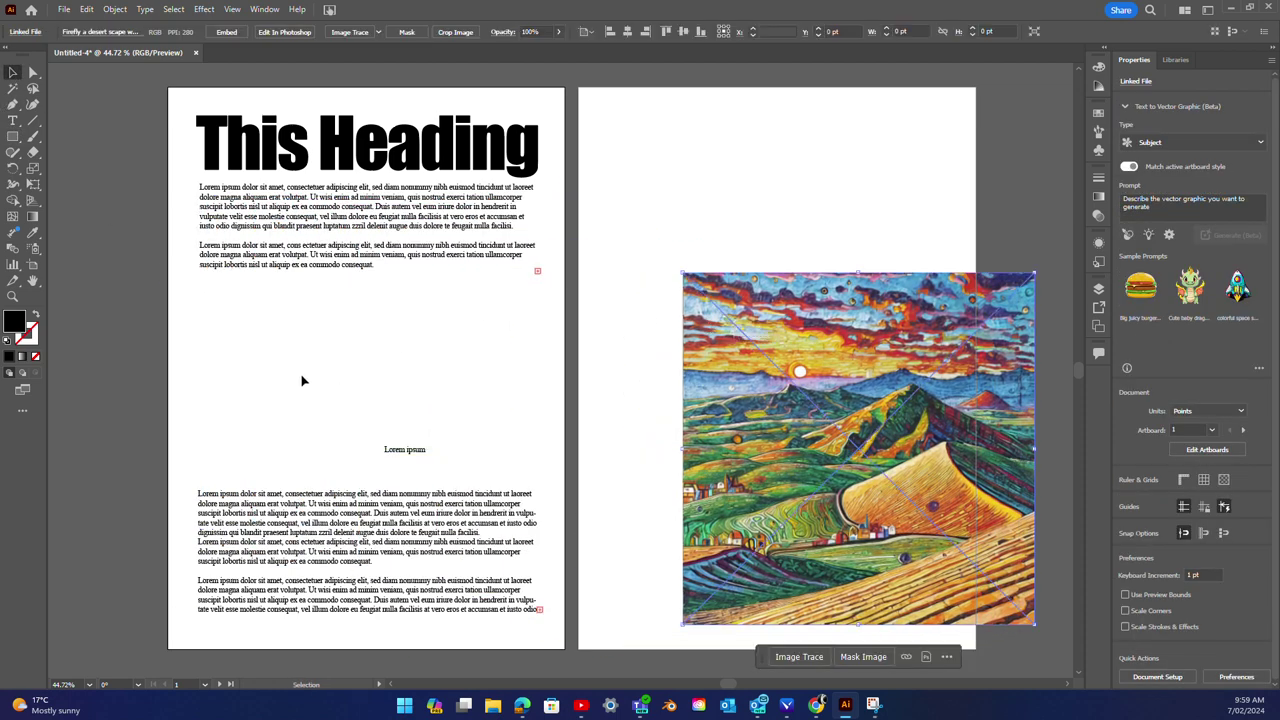
{"action": "left_click", "coordinate": [410, 451]}
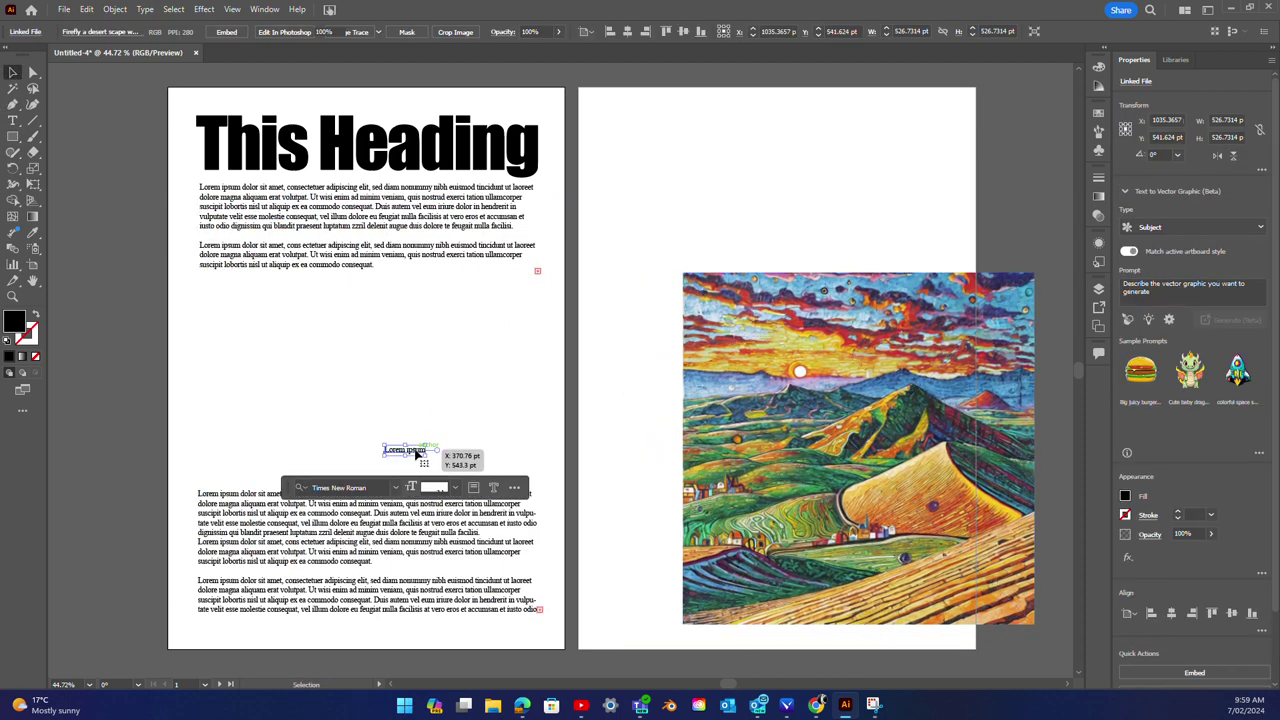
{"action": "key", "text": "Delete"}
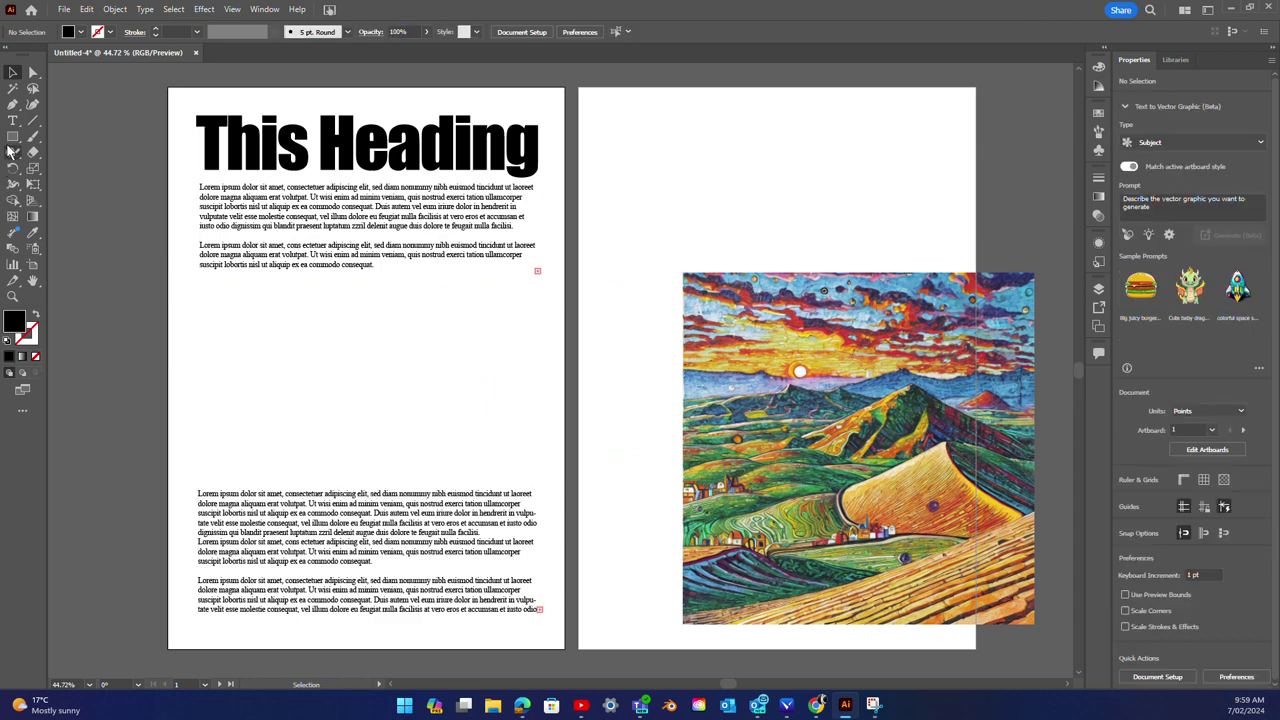
Step: Draw an unfilled, outlined 509.5 x 255.7 pt rectangle and move the image back over it
{"action": "left_click", "coordinate": [12, 136]}
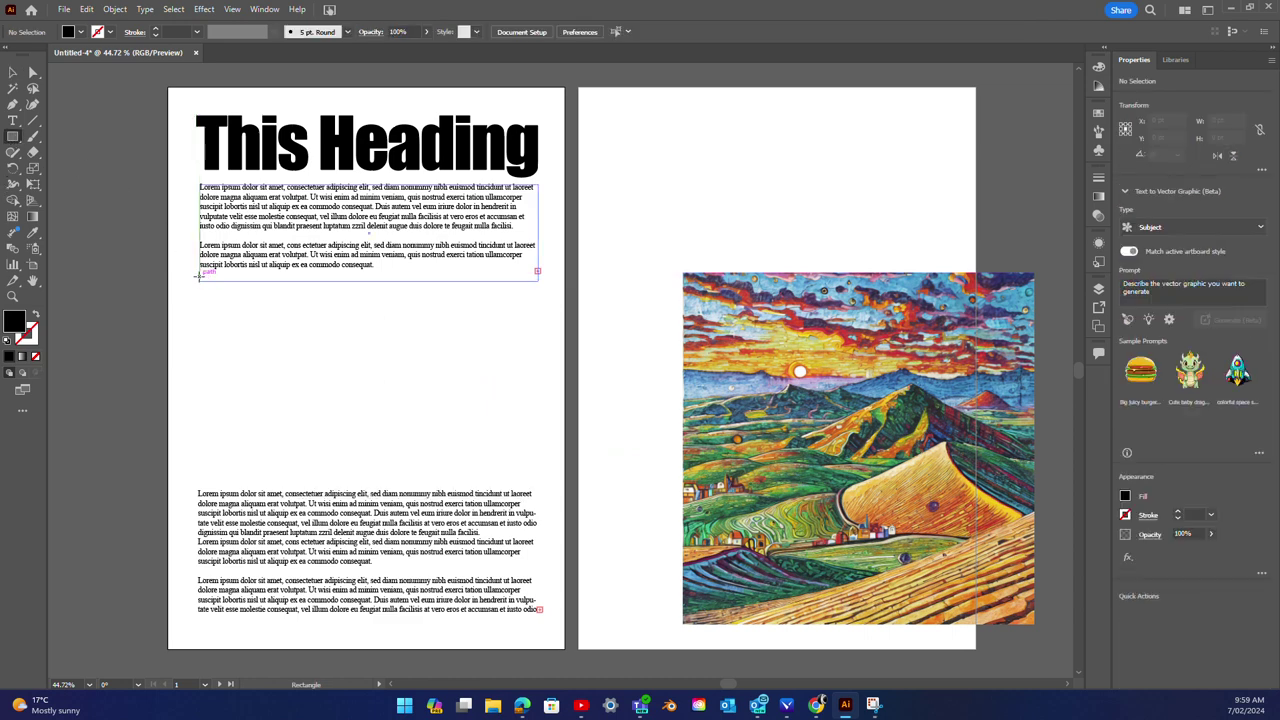
{"action": "left_click_drag", "start_coordinate": [199, 273], "coordinate": [539, 443]}
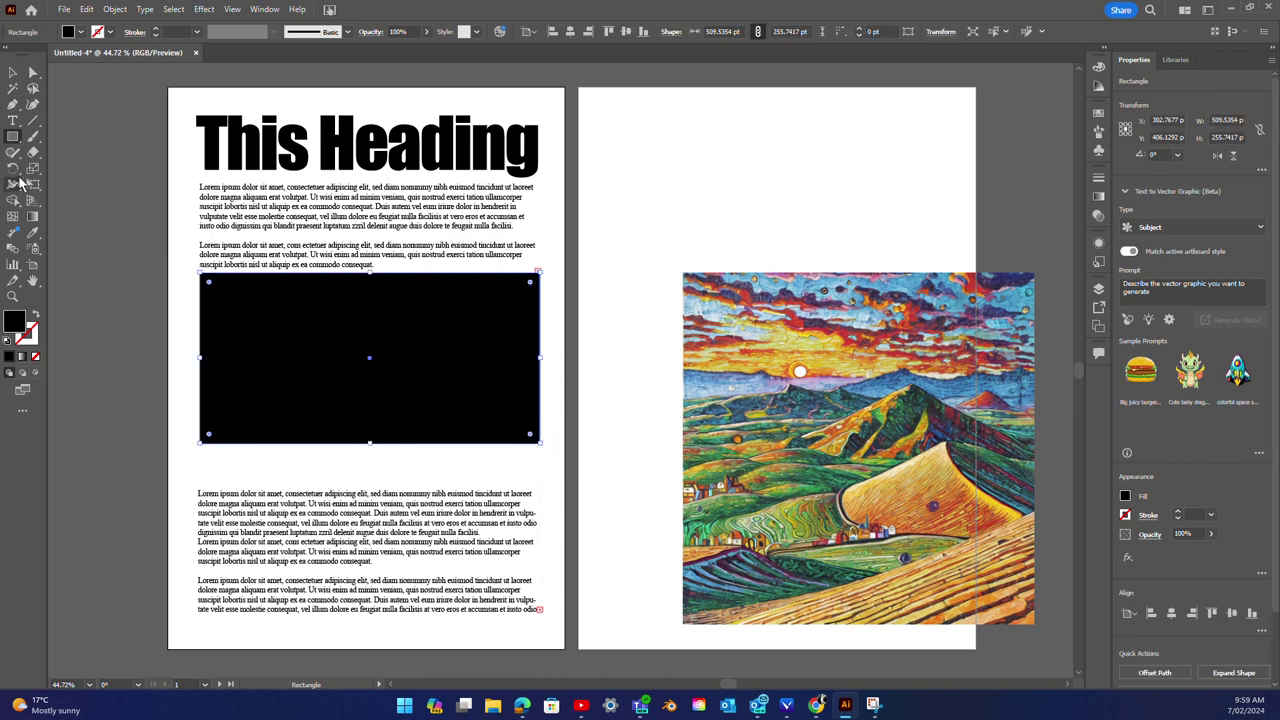
{"action": "left_click", "coordinate": [35, 315]}
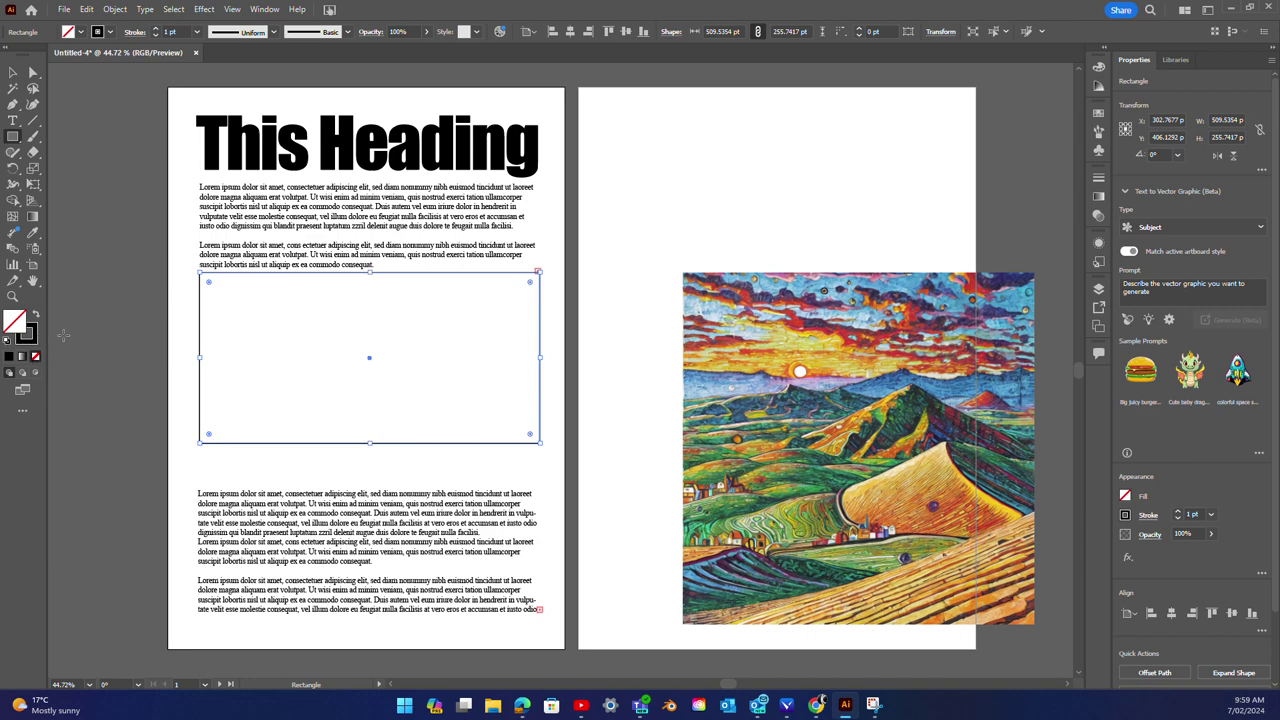
{"action": "left_click", "coordinate": [13, 72]}
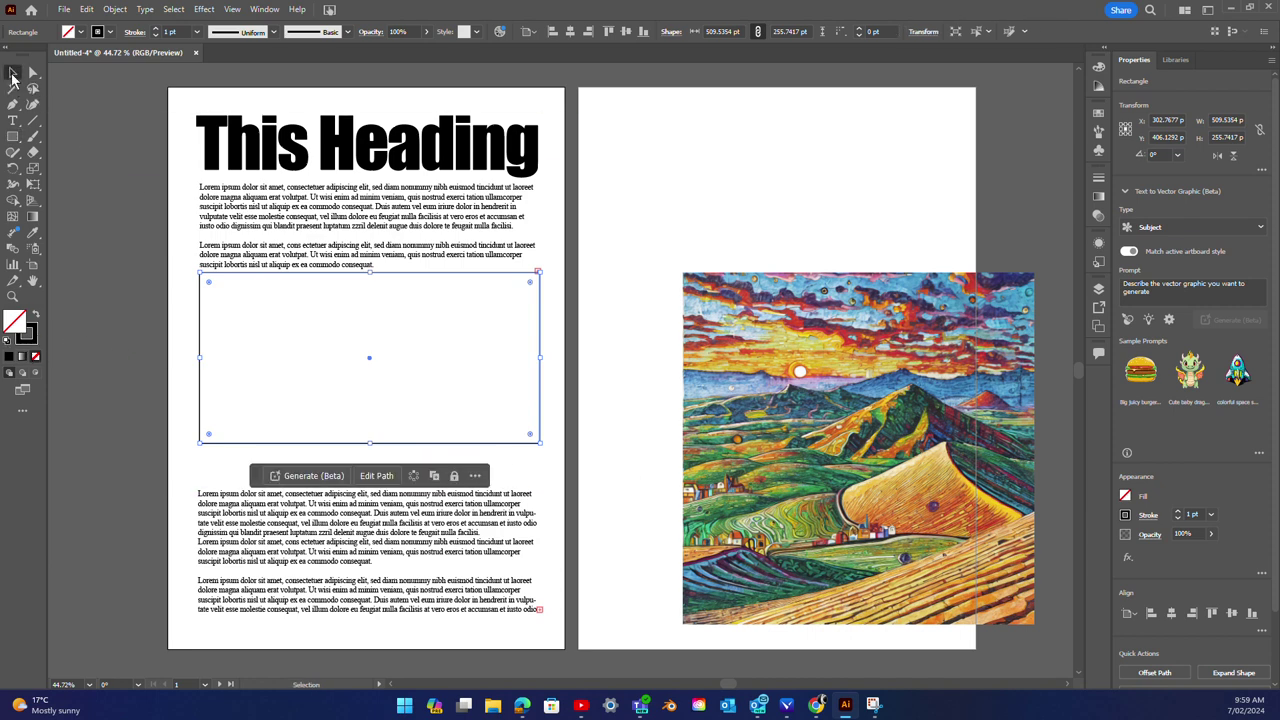
{"action": "mouse_move", "coordinate": [812, 428]}
{"action": "left_mouse_down"}
{"action": "mouse_move", "coordinate": [498, 370]}
{"action": "mouse_move", "coordinate": [326, 390]}
{"action": "left_mouse_up"}
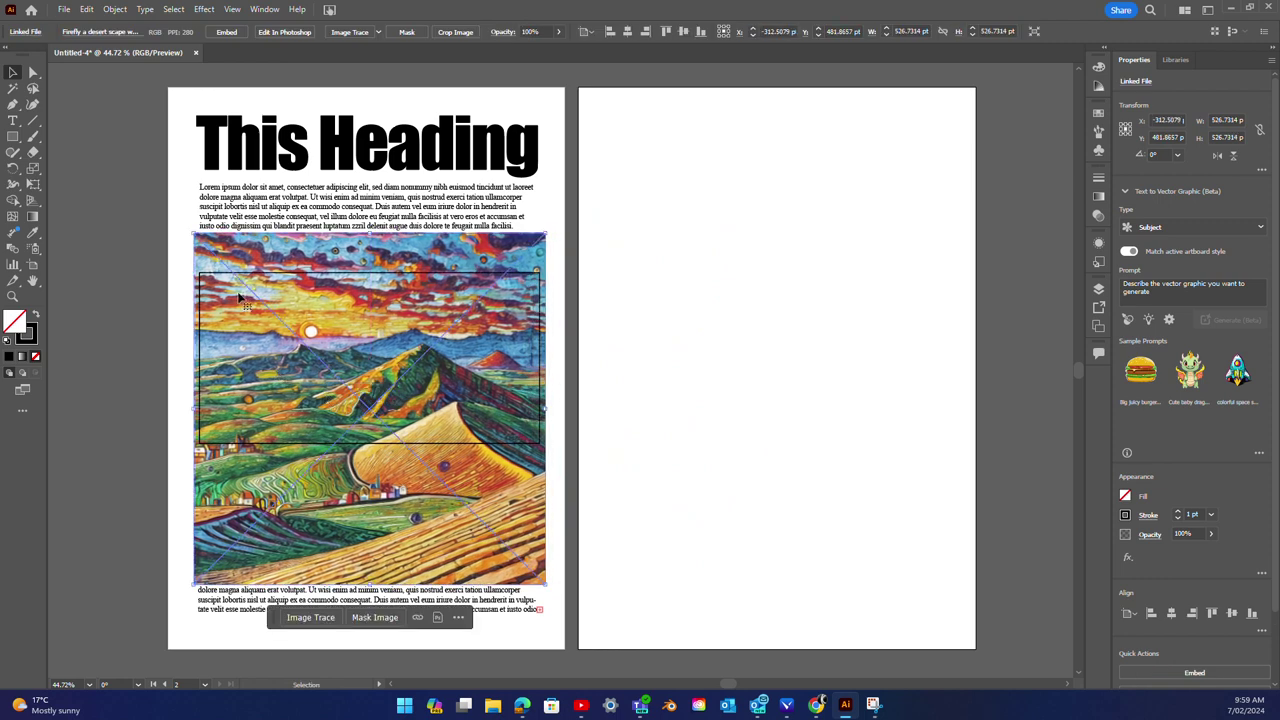
Step: Position the image just under the top paragraphs and send it behind everything
{"action": "mouse_move", "coordinate": [306, 413]}
{"action": "left_mouse_down"}
{"action": "mouse_move", "coordinate": [299, 333]}
{"action": "mouse_move", "coordinate": [305, 434]}
{"action": "left_mouse_up"}
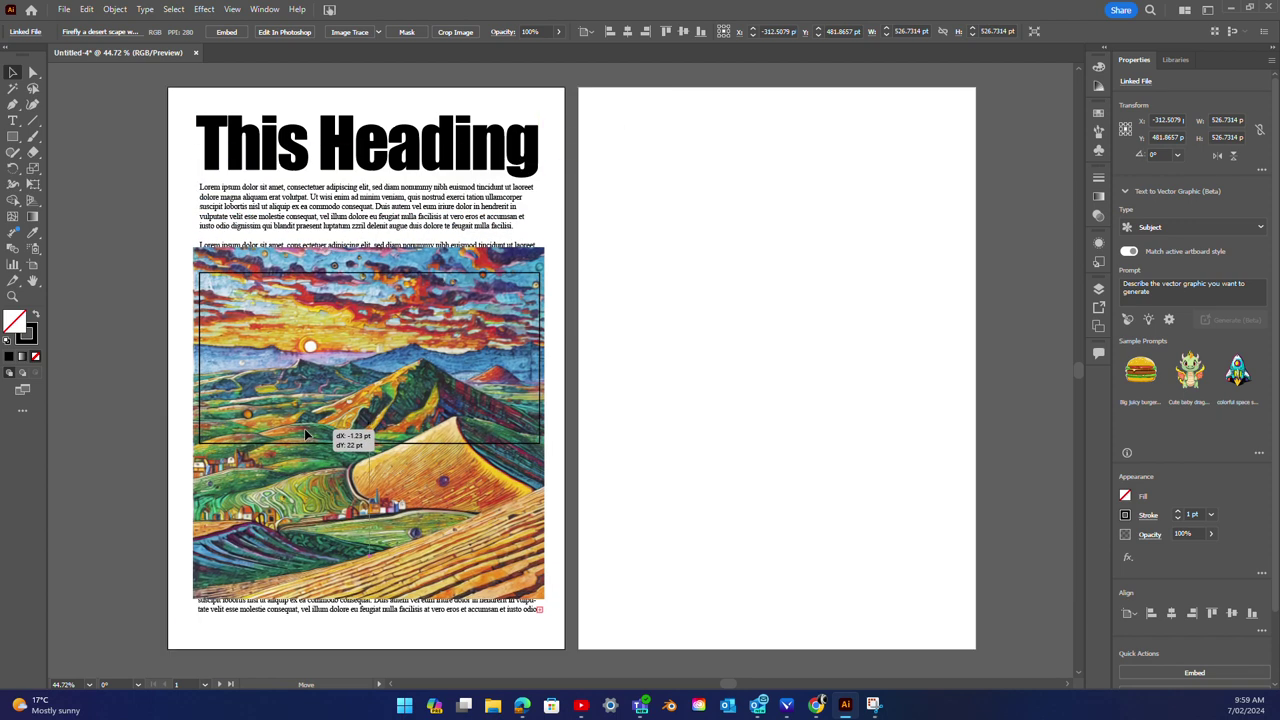
{"action": "left_click_drag", "start_coordinate": [304, 428], "coordinate": [309, 432]}
{"action": "left_click", "coordinate": [112, 400]}
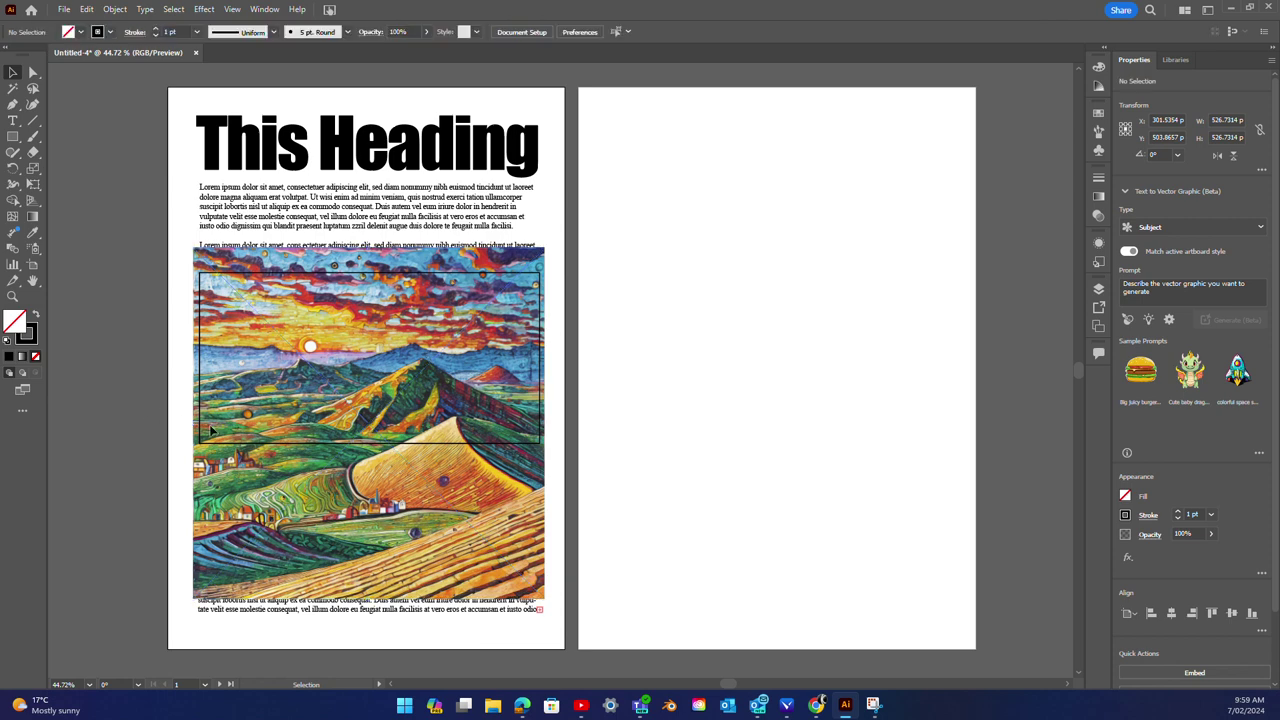
{"action": "left_click", "coordinate": [270, 477]}
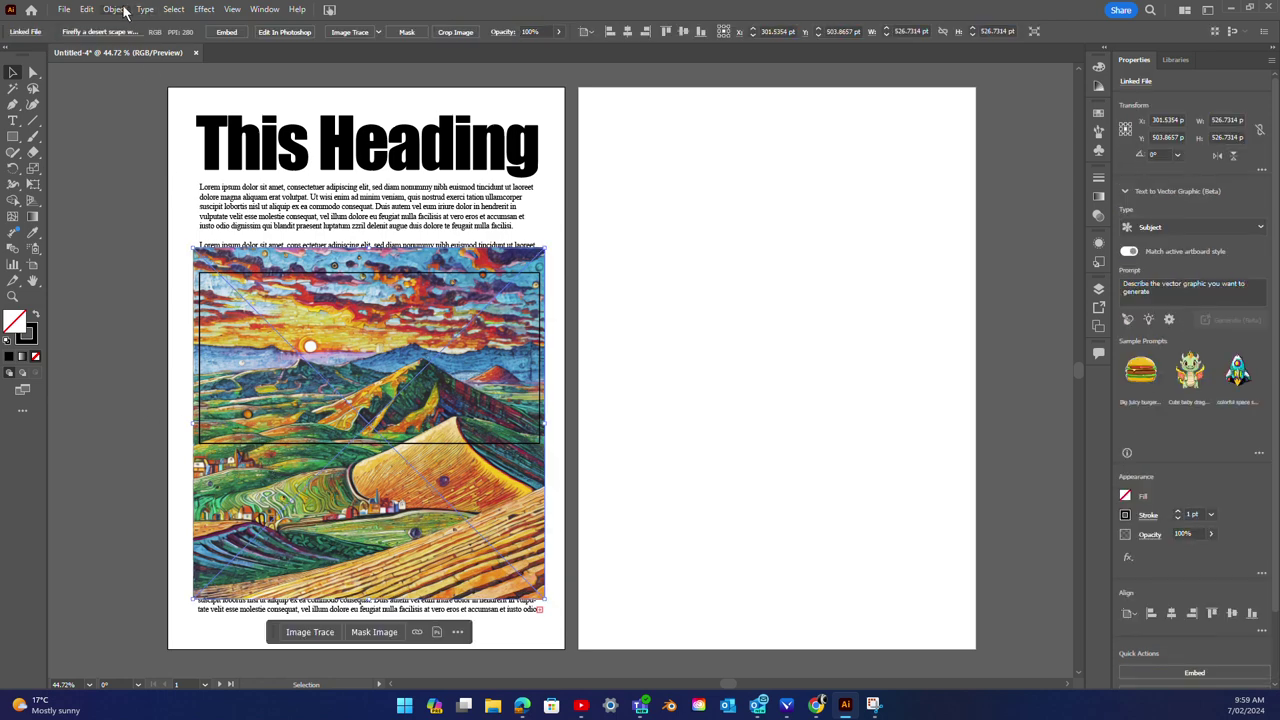
{"action": "left_click", "coordinate": [116, 9]}
{"action": "mouse_move", "coordinate": [139, 39]}
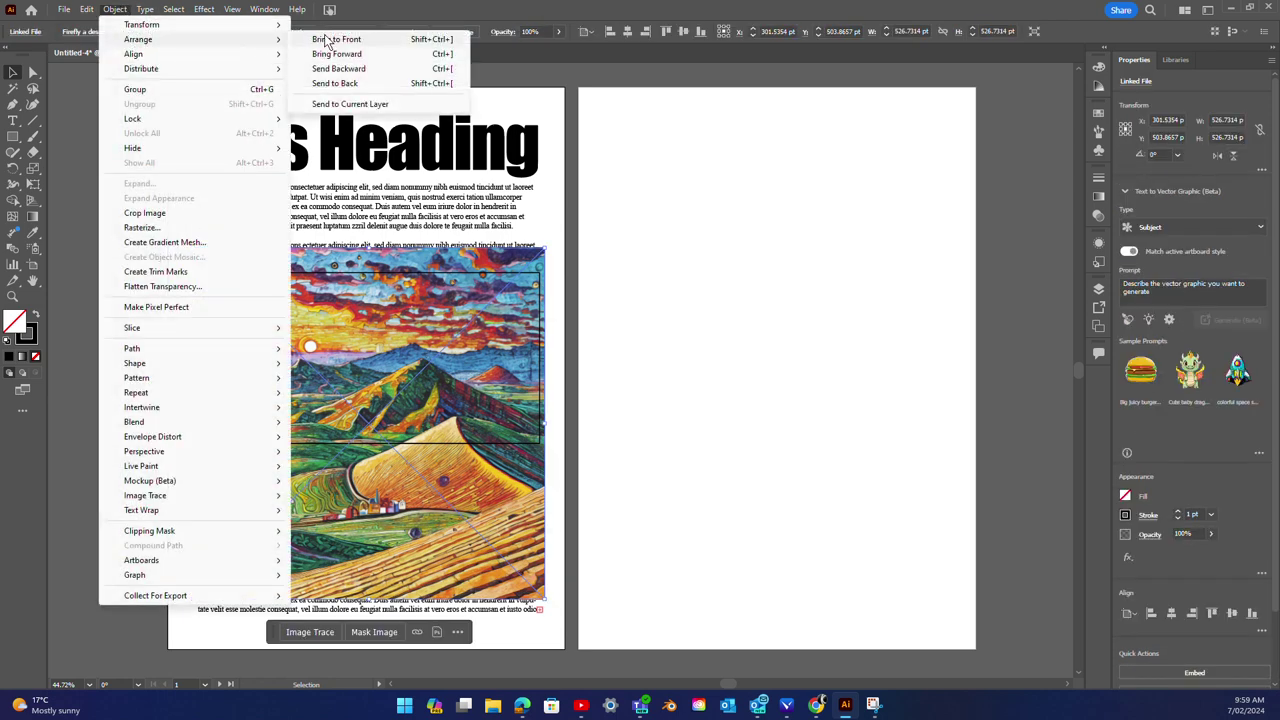
{"action": "left_click", "coordinate": [330, 40]}
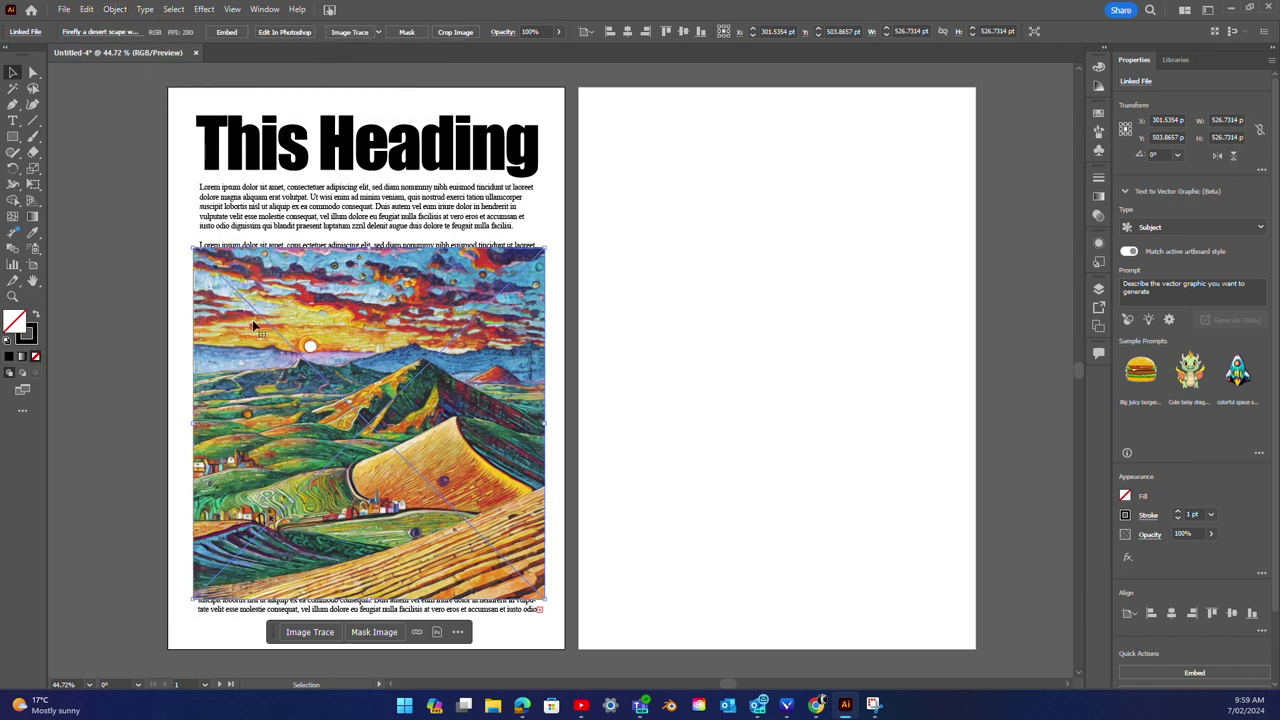
{"action": "left_click", "coordinate": [117, 10]}
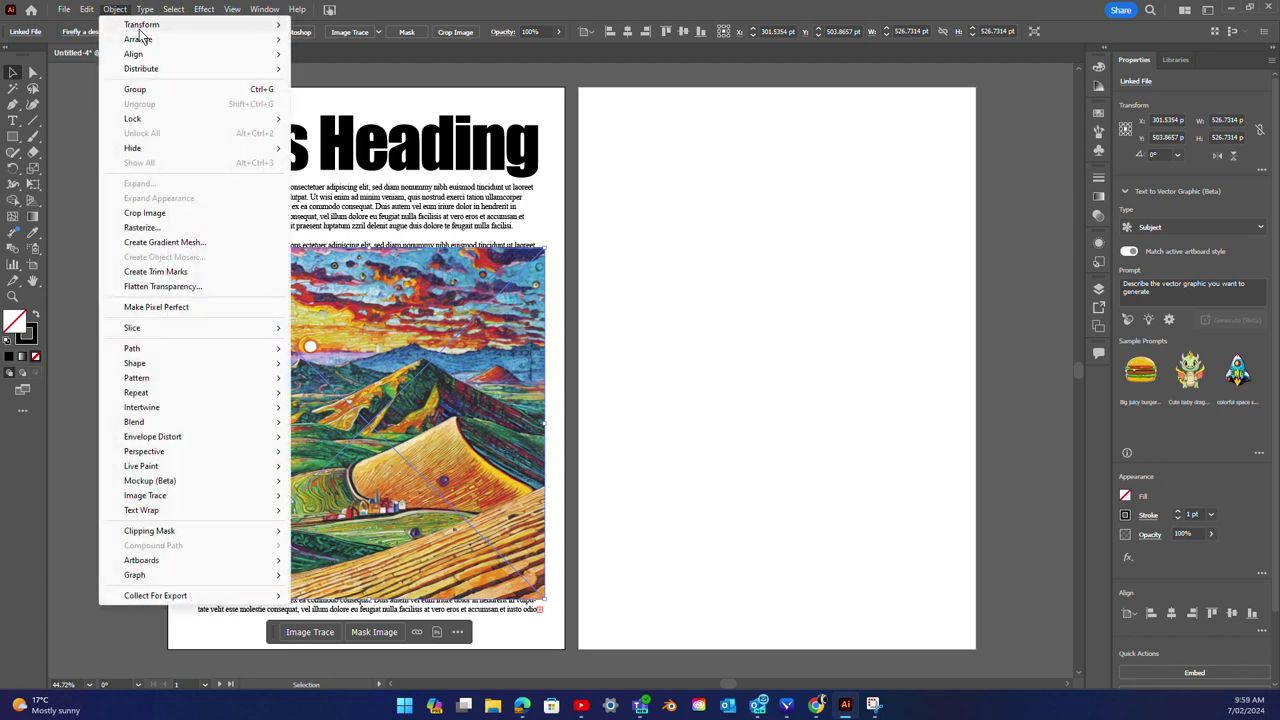
{"action": "mouse_move", "coordinate": [138, 39]}
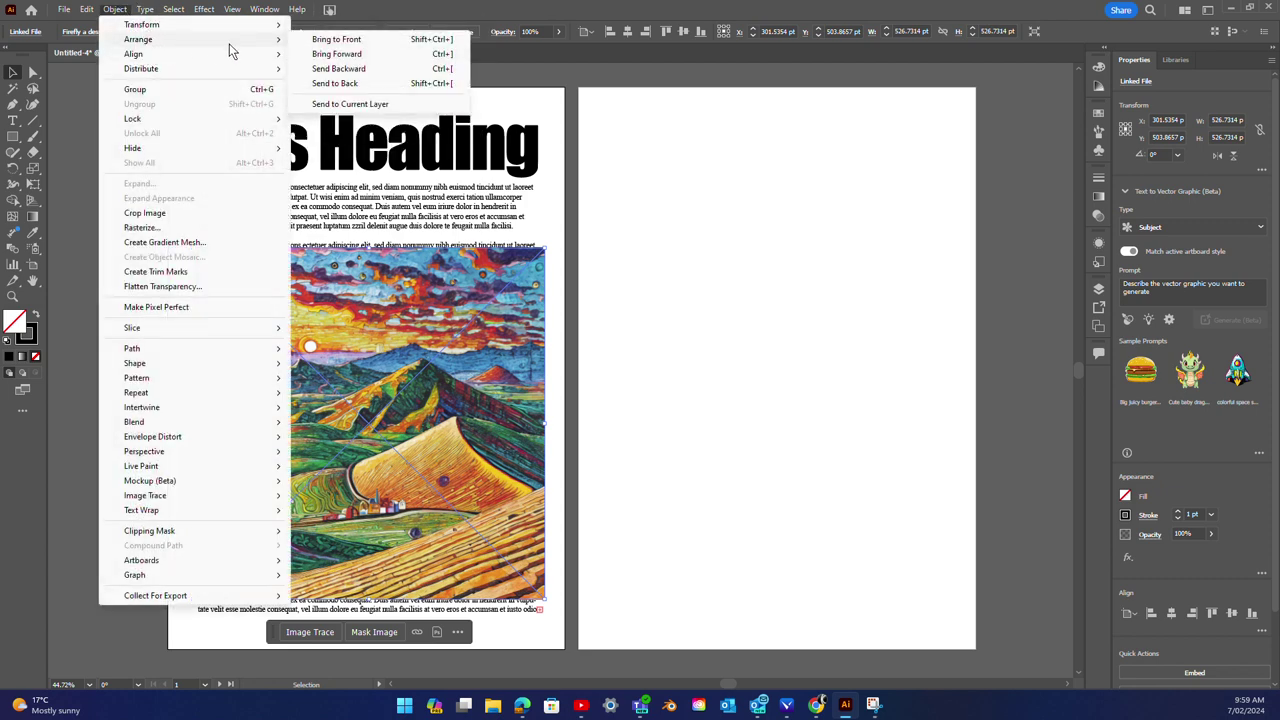
{"action": "left_click", "coordinate": [345, 87]}
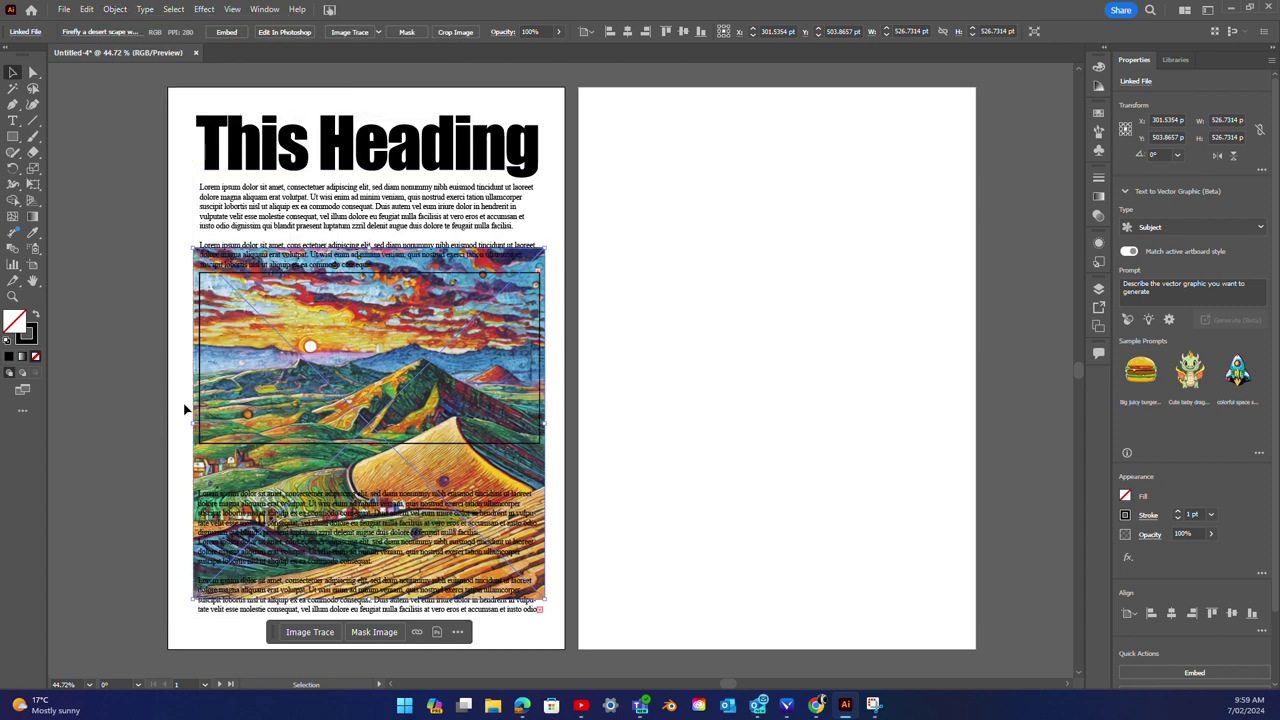
Step: Select the rectangle and image together and make a clipping mask
{"action": "left_click", "coordinate": [206, 280]}
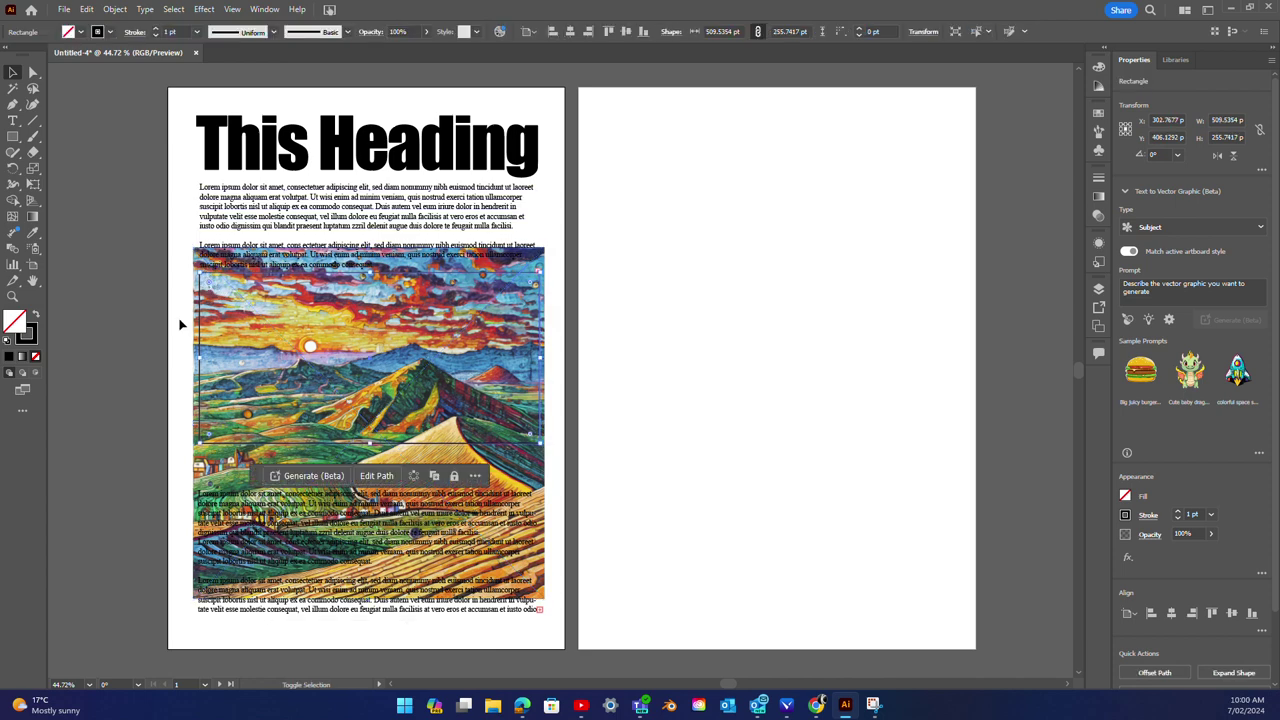
{"action": "left_click", "coordinate": [203, 465], "text": "shift"}
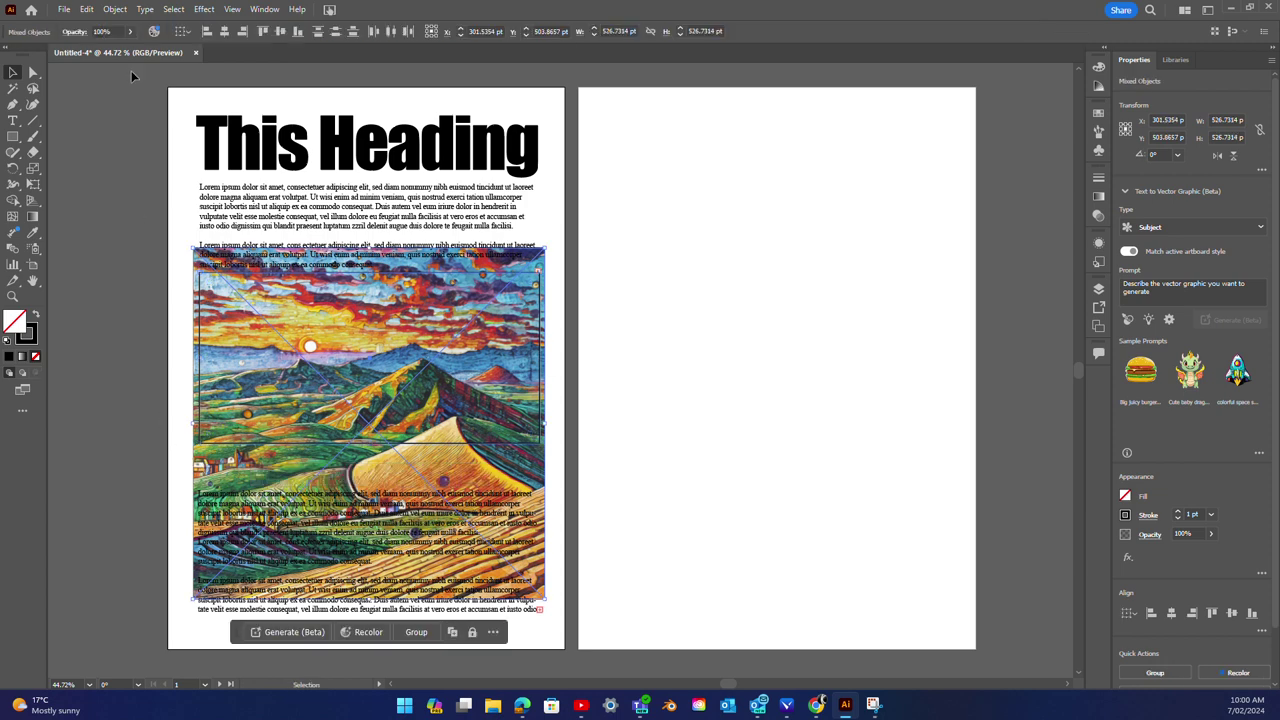
{"action": "left_click", "coordinate": [116, 9]}
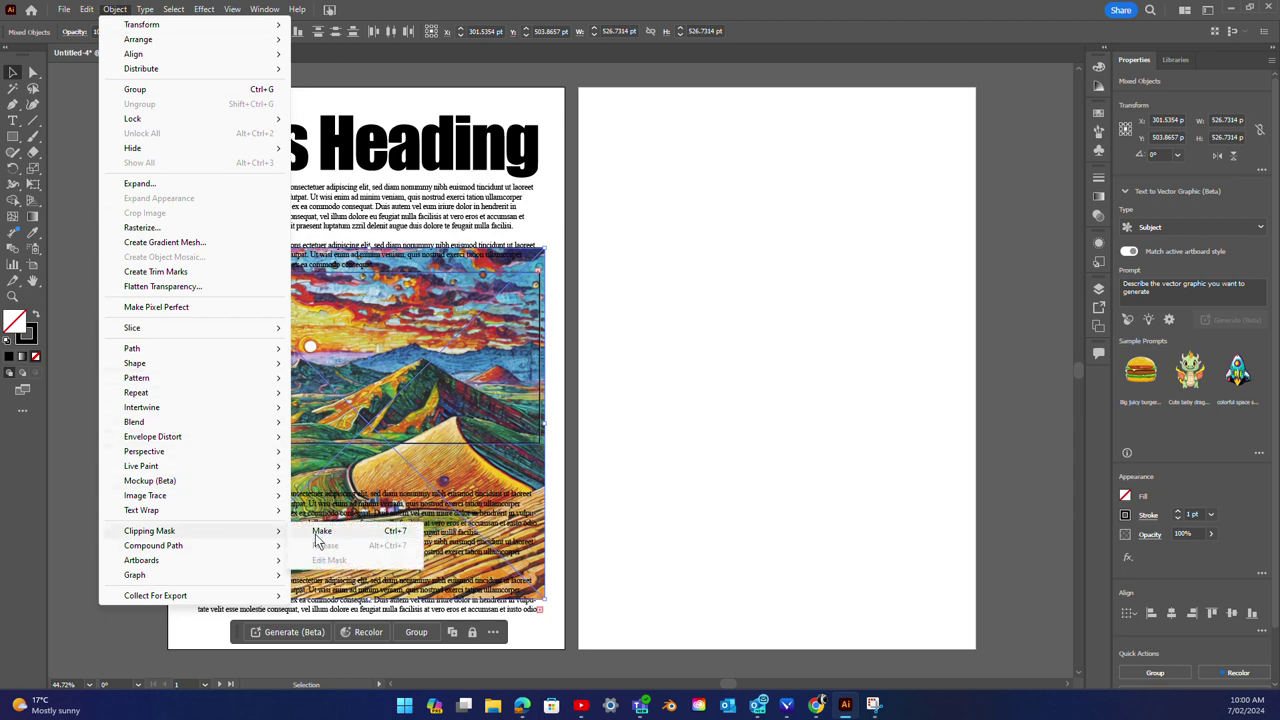
{"action": "left_click", "coordinate": [320, 532]}
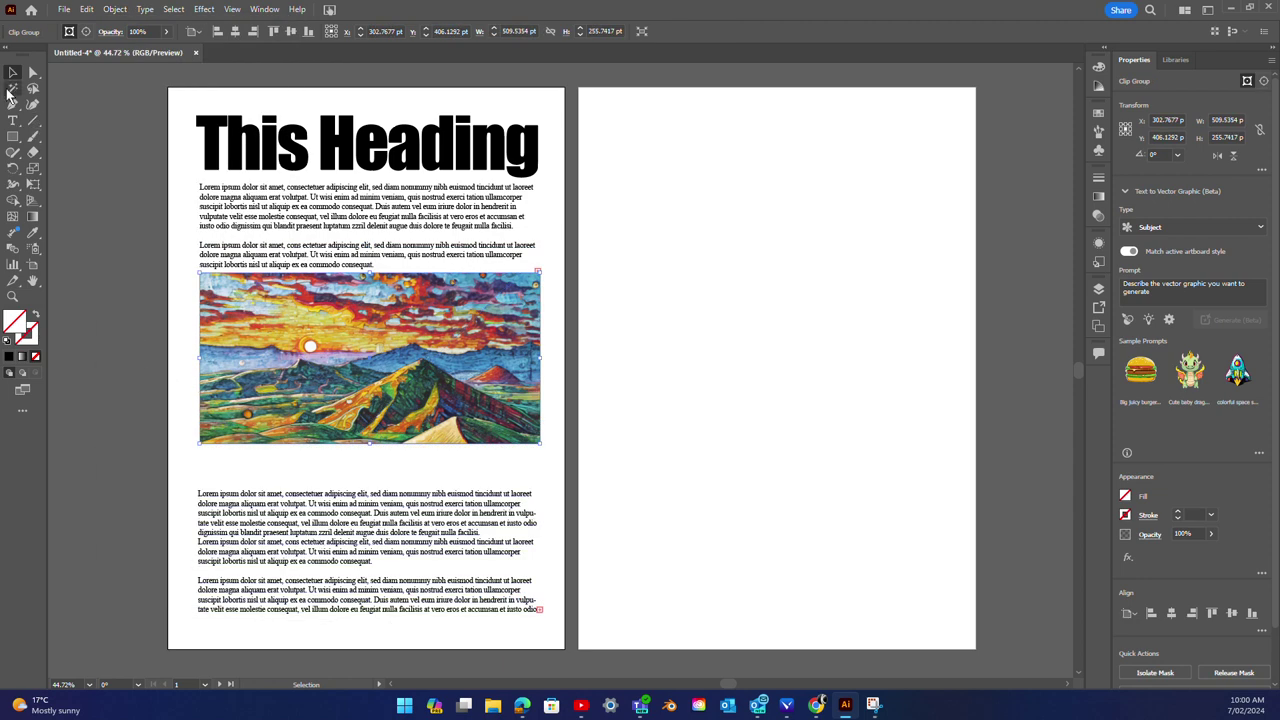
Step: Nudge the cropped image and the lower body text block slightly
{"action": "left_click", "coordinate": [97, 223]}
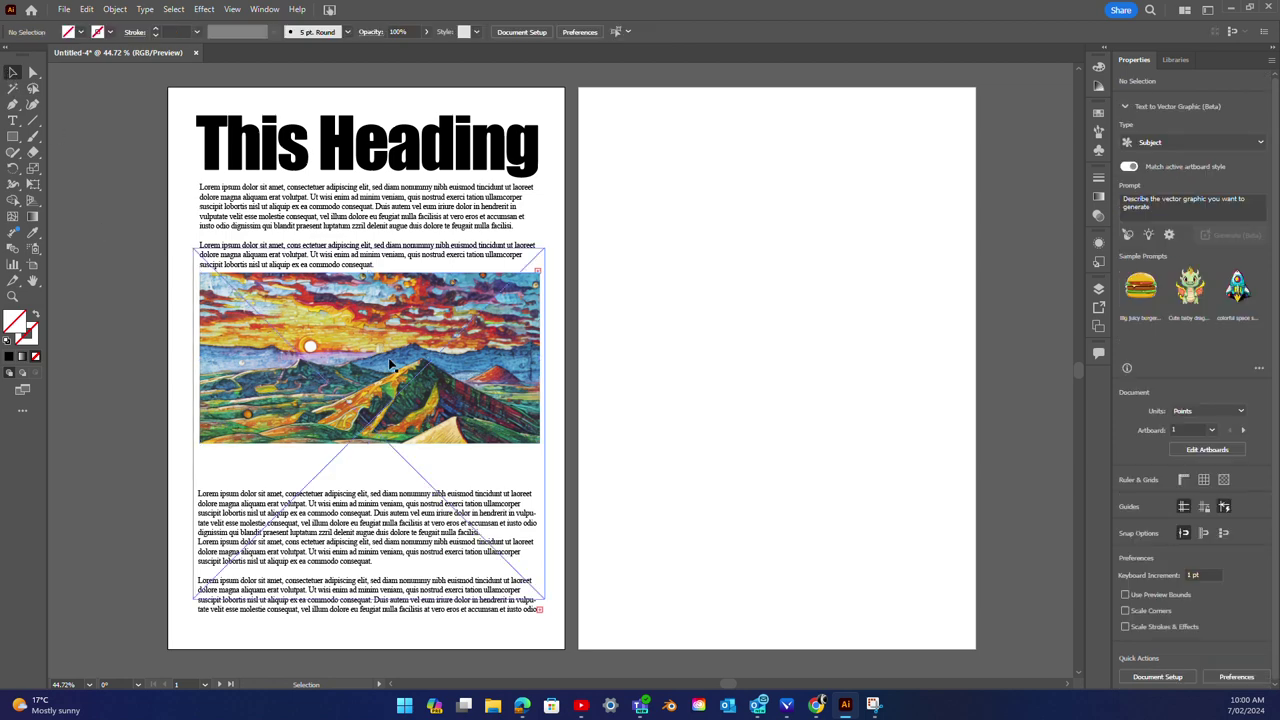
{"action": "left_click_drag", "start_coordinate": [390, 366], "coordinate": [390, 366]}
{"action": "mouse_move", "coordinate": [342, 540]}
{"action": "left_mouse_down"}
{"action": "mouse_move", "coordinate": [346, 509]}
{"action": "mouse_move", "coordinate": [343, 549]}
{"action": "left_mouse_up"}
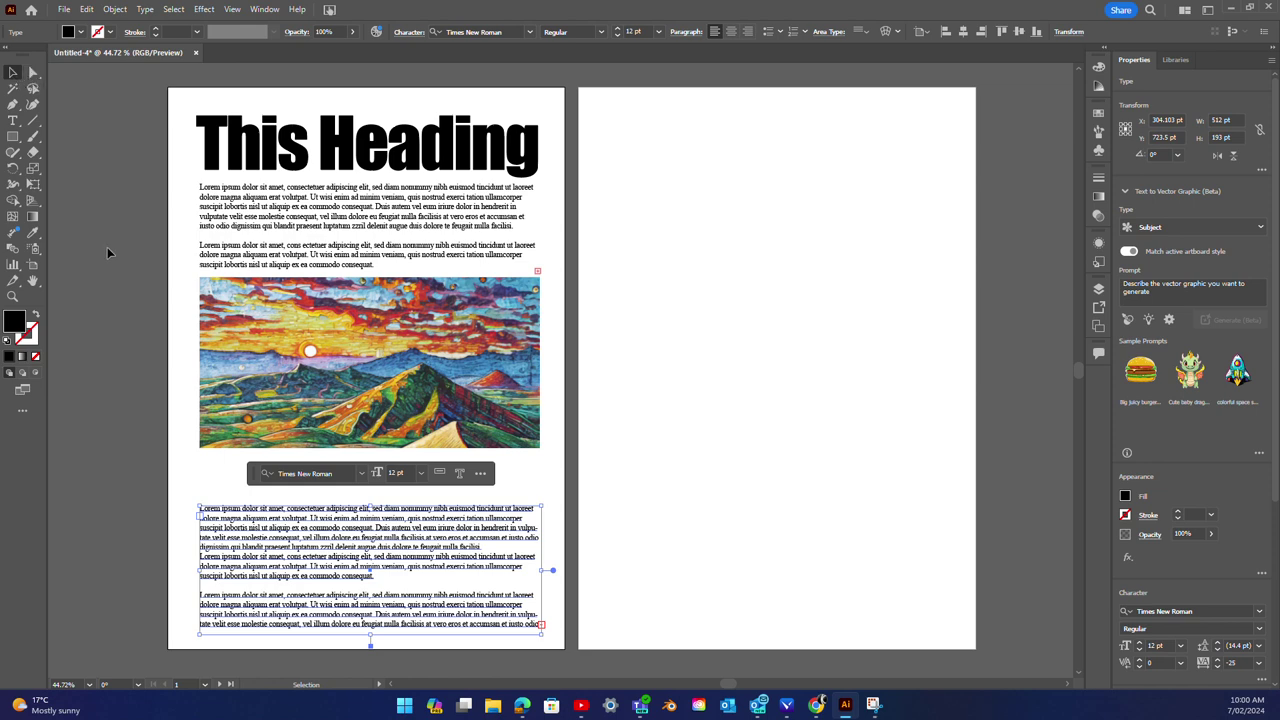
Step: Select the 'Ut wisi' phrase in paragraph one and start a new text object below the image
{"action": "left_click", "coordinate": [13, 120]}
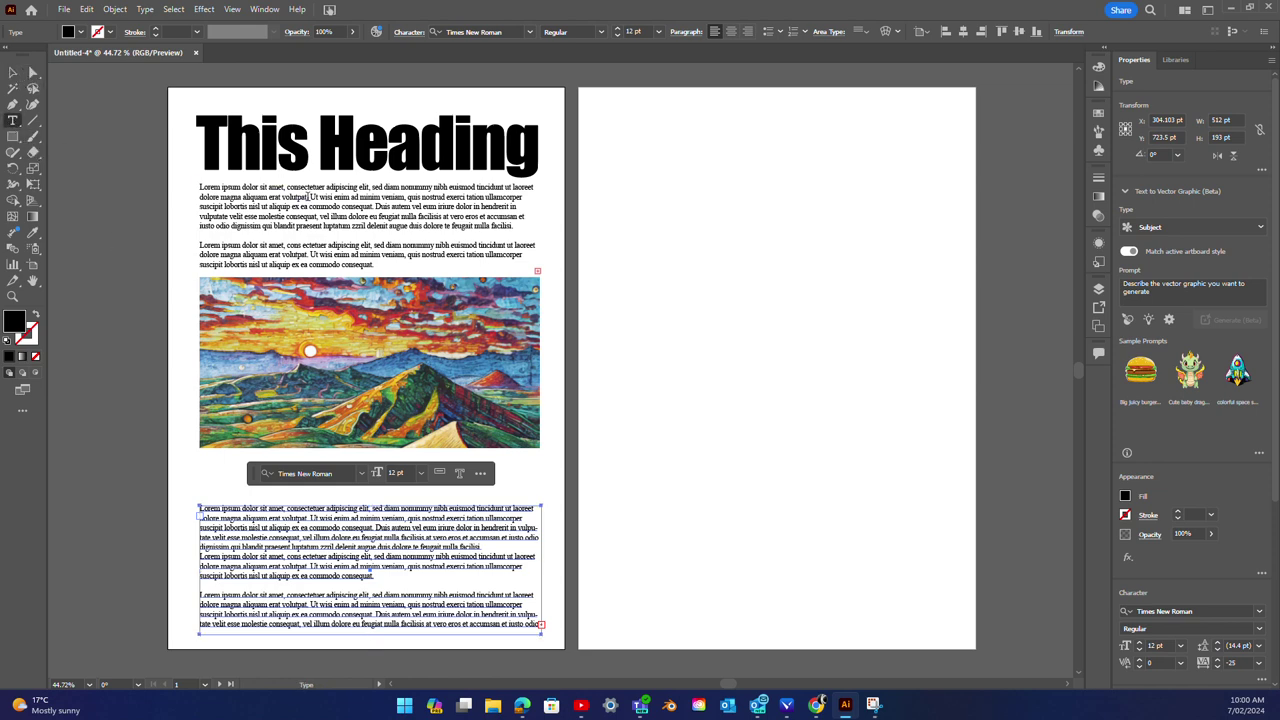
{"action": "left_click_drag", "start_coordinate": [309, 196], "coordinate": [401, 207]}
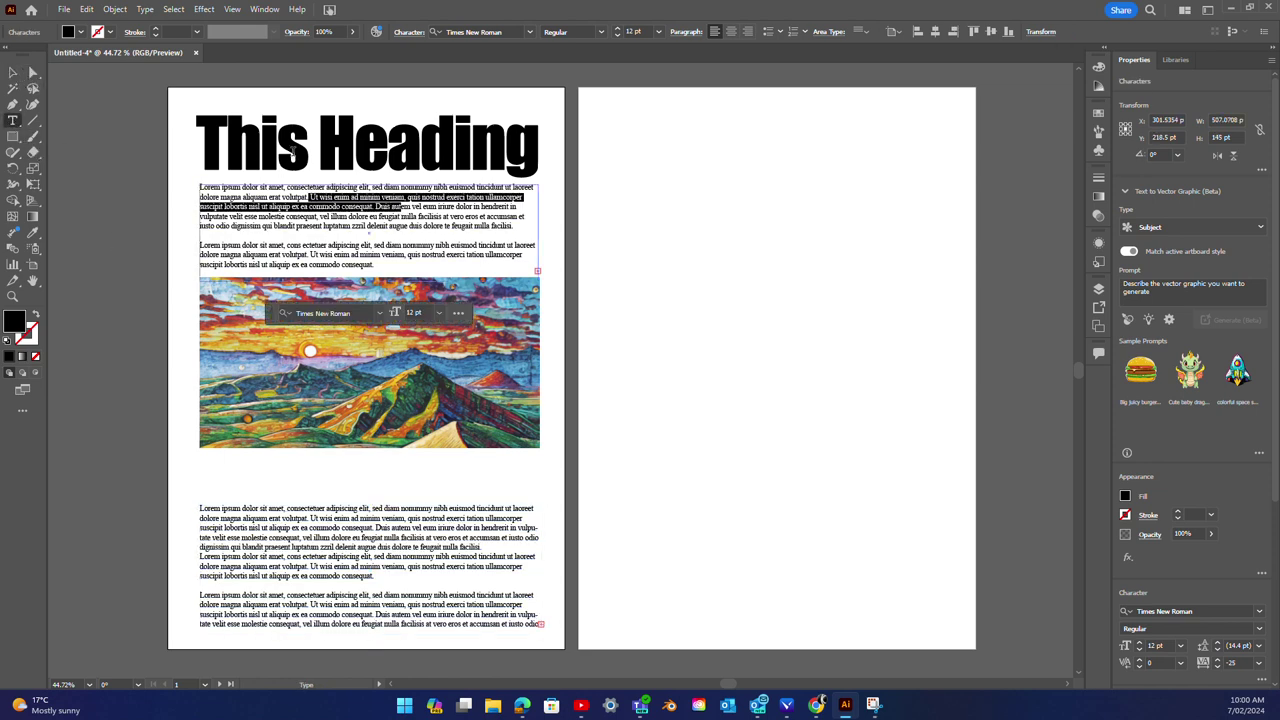
{"action": "left_click_drag", "start_coordinate": [307, 194], "coordinate": [526, 197]}
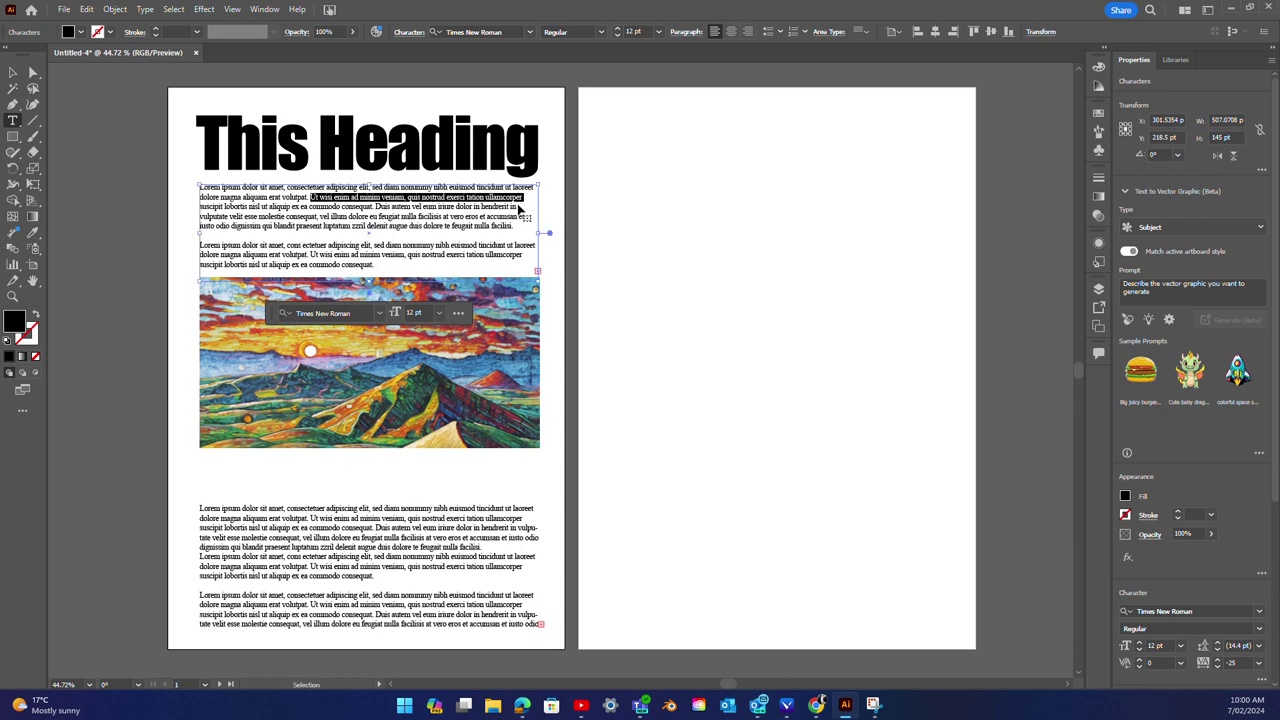
{"action": "left_click", "coordinate": [12, 72]}
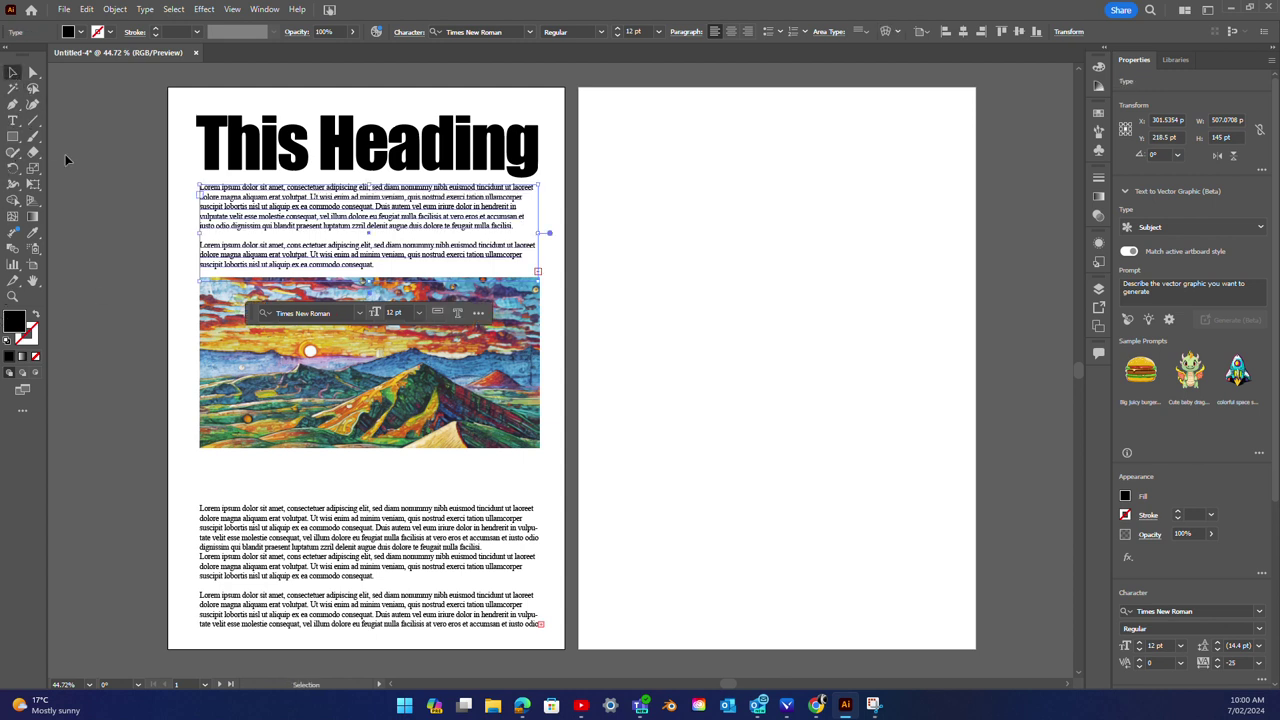
{"action": "left_click", "coordinate": [68, 160]}
{"action": "left_click", "coordinate": [12, 120]}
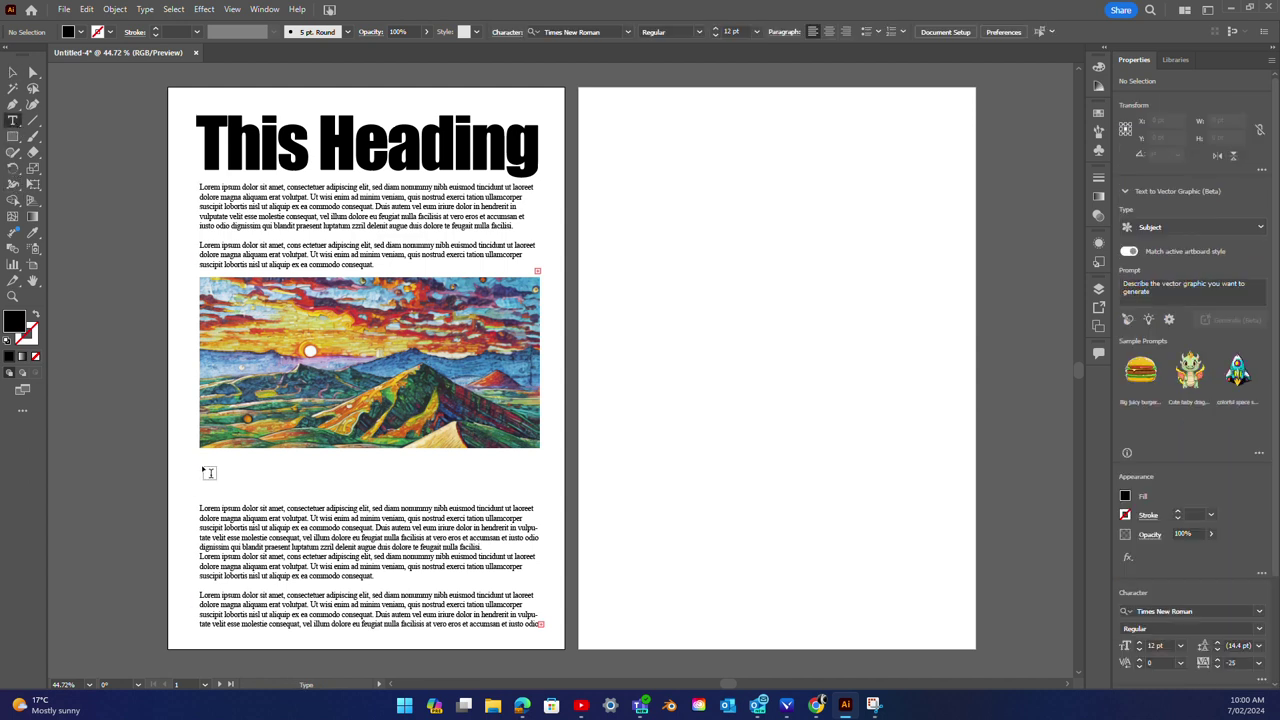
{"action": "left_click", "coordinate": [205, 462]}
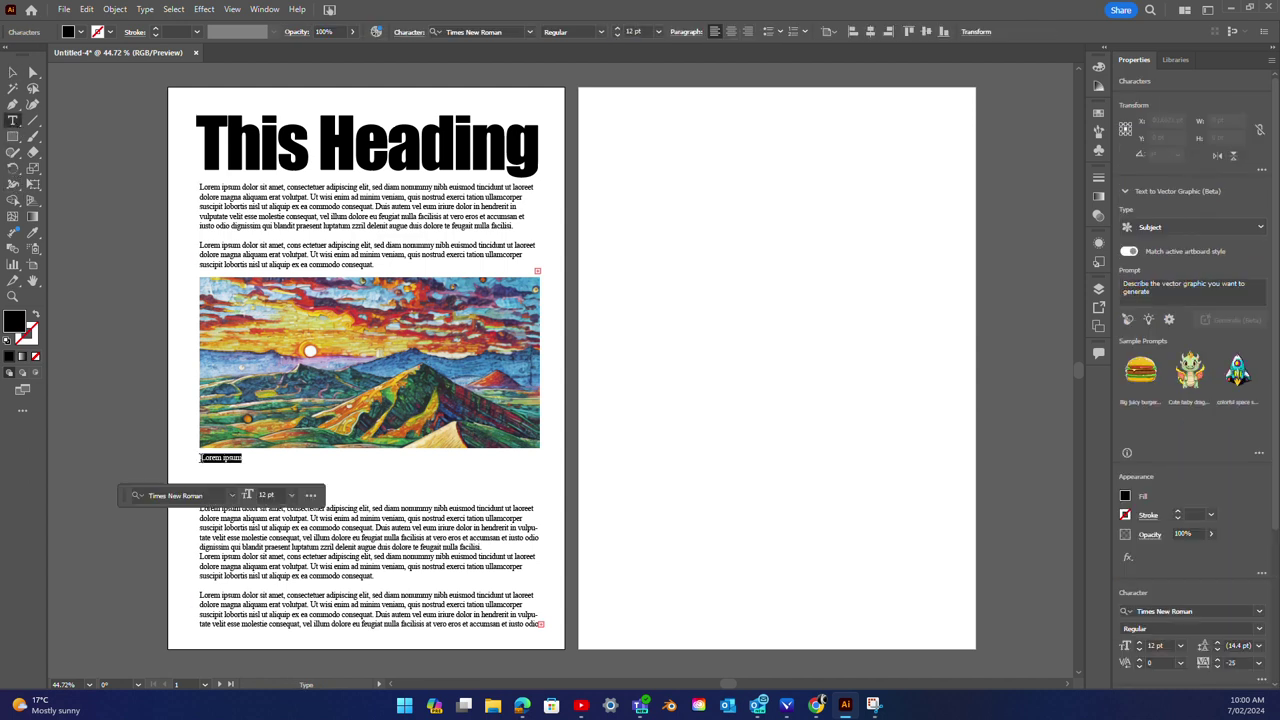
Step: Paste the Ut wisi line as a 36 pt caption, broken into two lines after 'quis'
{"action": "type", "text": "Ut wisi enim ad minim veniam, quis nostrud exerci tation ullamcorper"}
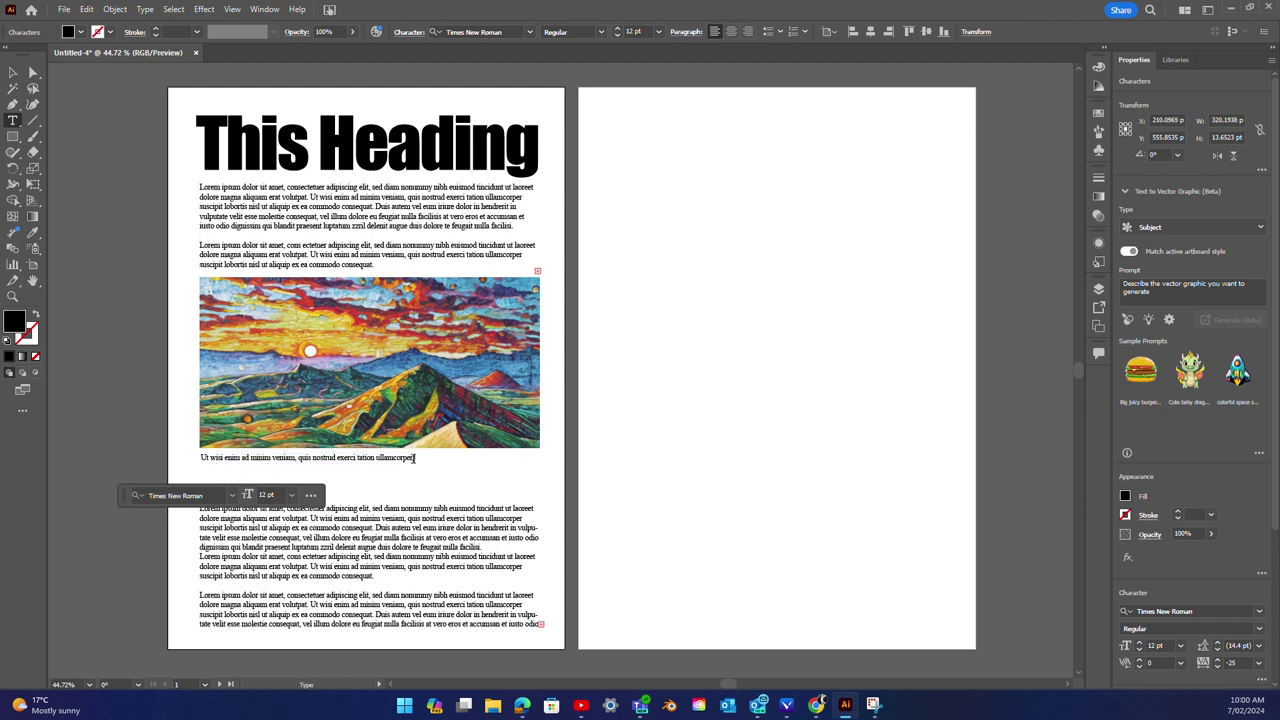
{"action": "left_click_drag", "start_coordinate": [414, 457], "coordinate": [197, 457]}
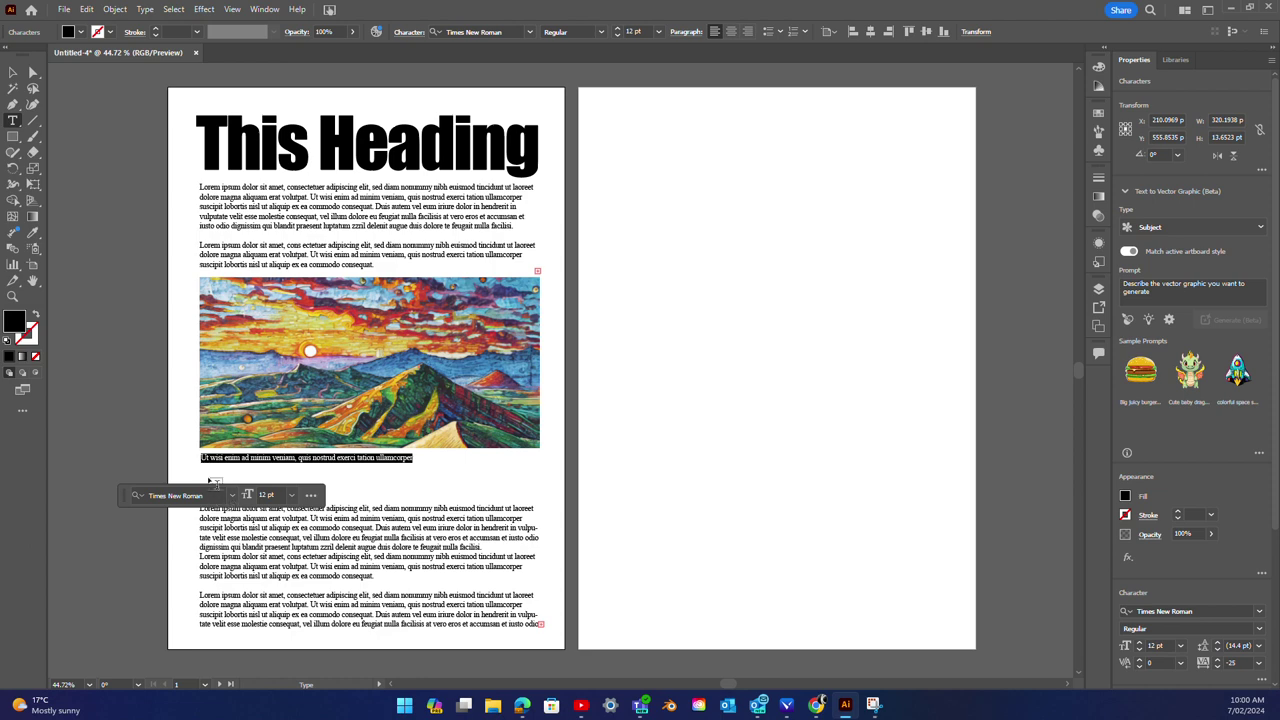
{"action": "left_click", "coordinate": [291, 495]}
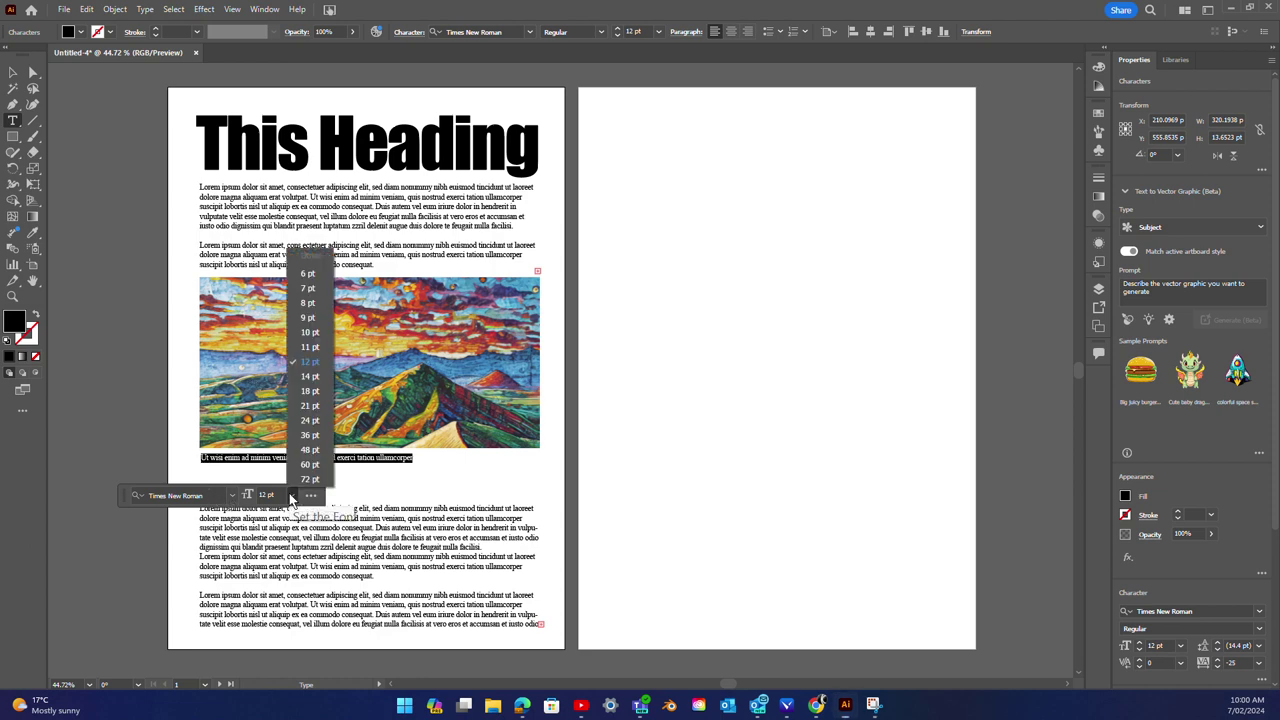
{"action": "left_click", "coordinate": [309, 435]}
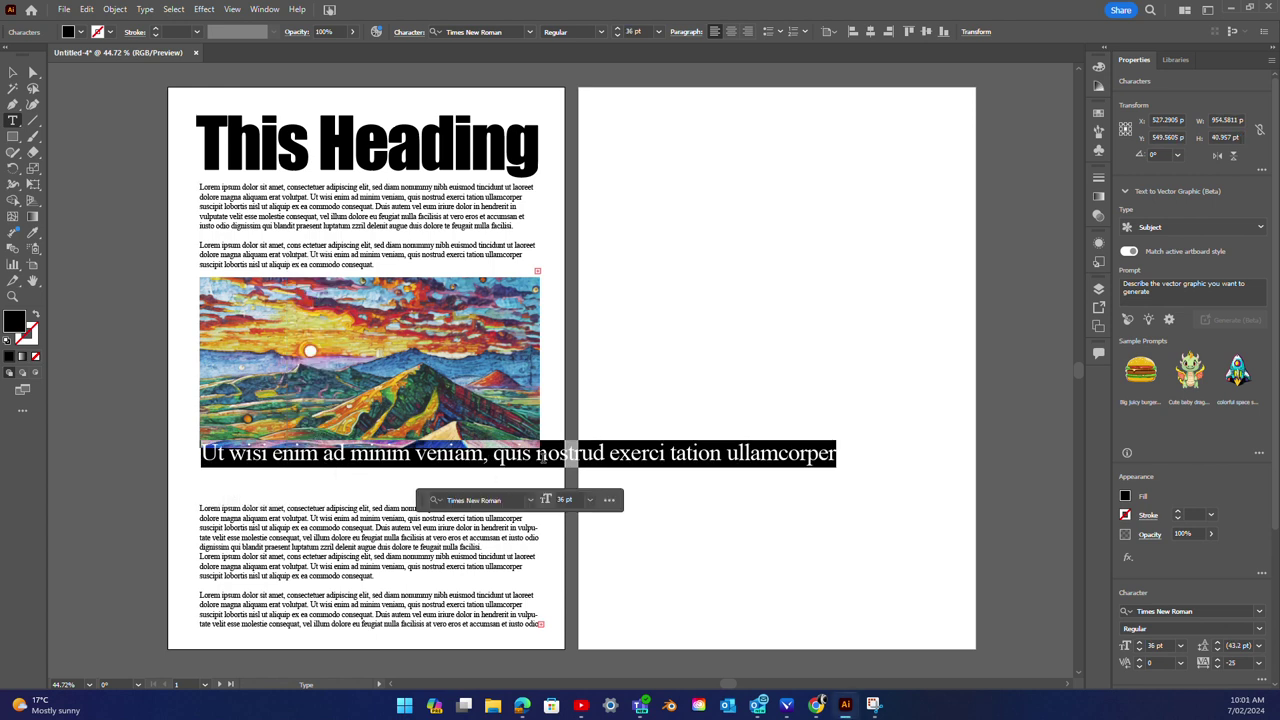
{"action": "left_click", "coordinate": [537, 454]}
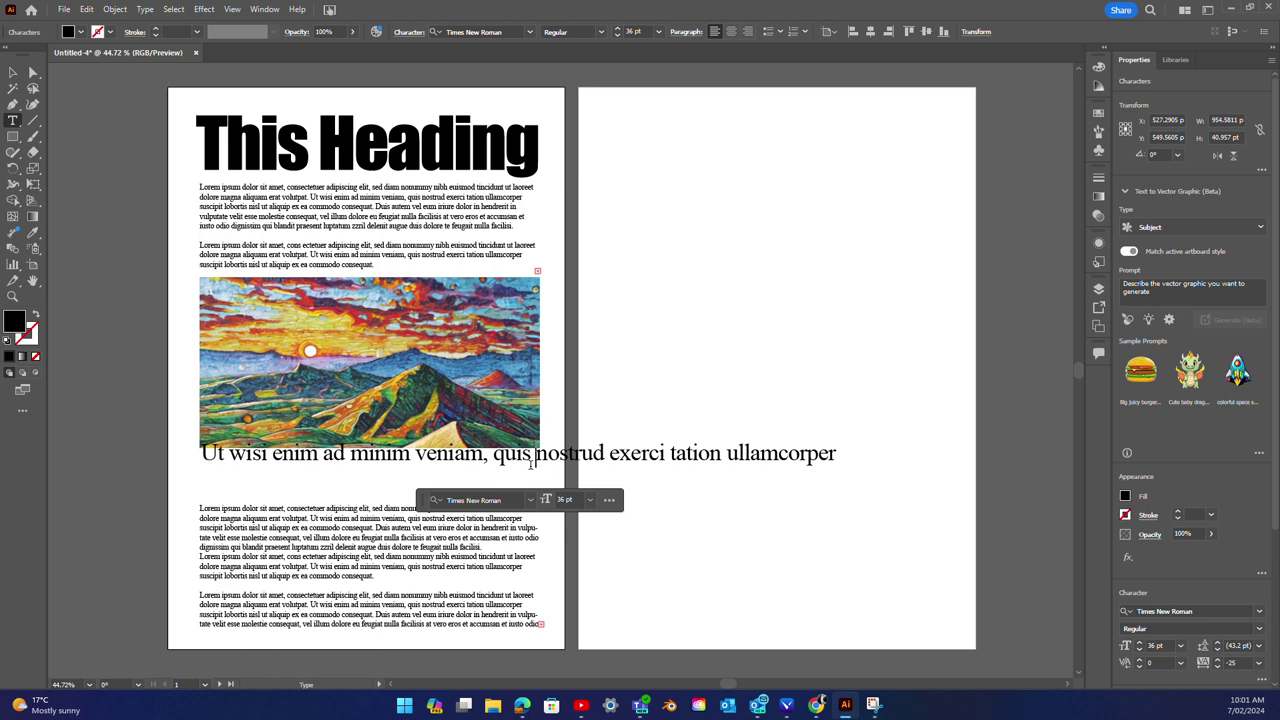
{"action": "key", "text": "Return"}
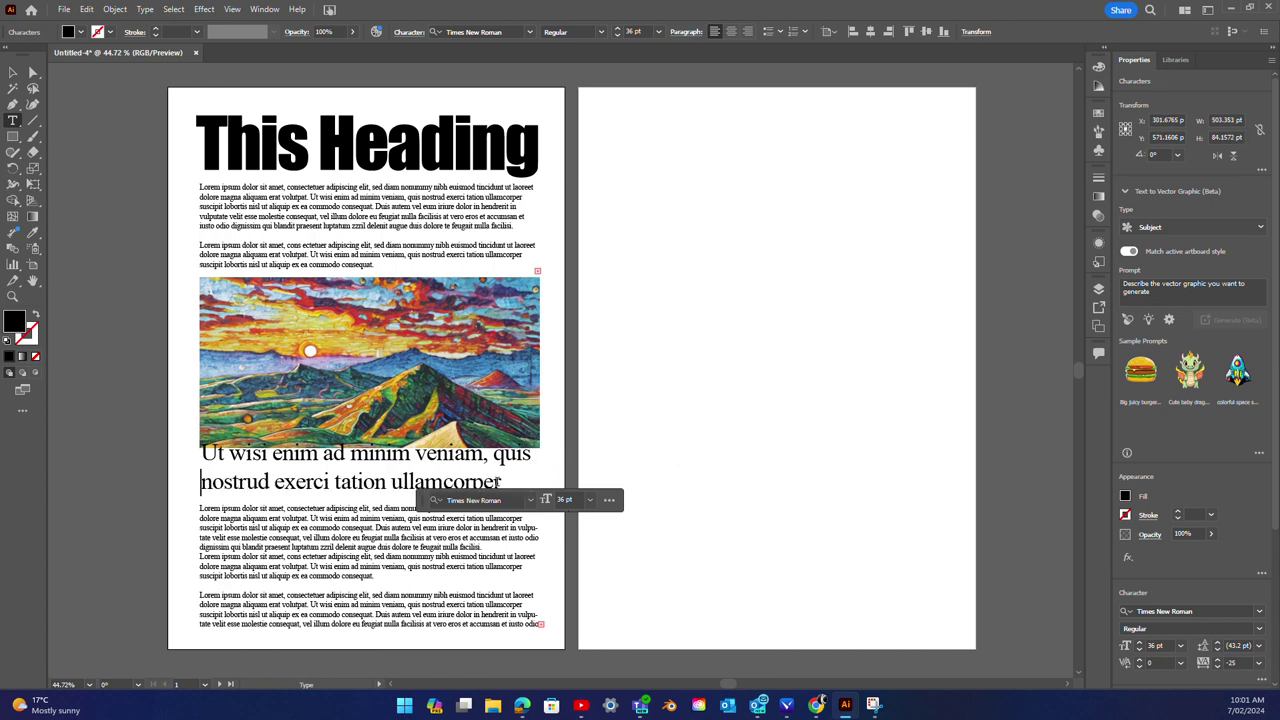
{"action": "left_click_drag", "start_coordinate": [497, 482], "coordinate": [175, 457]}
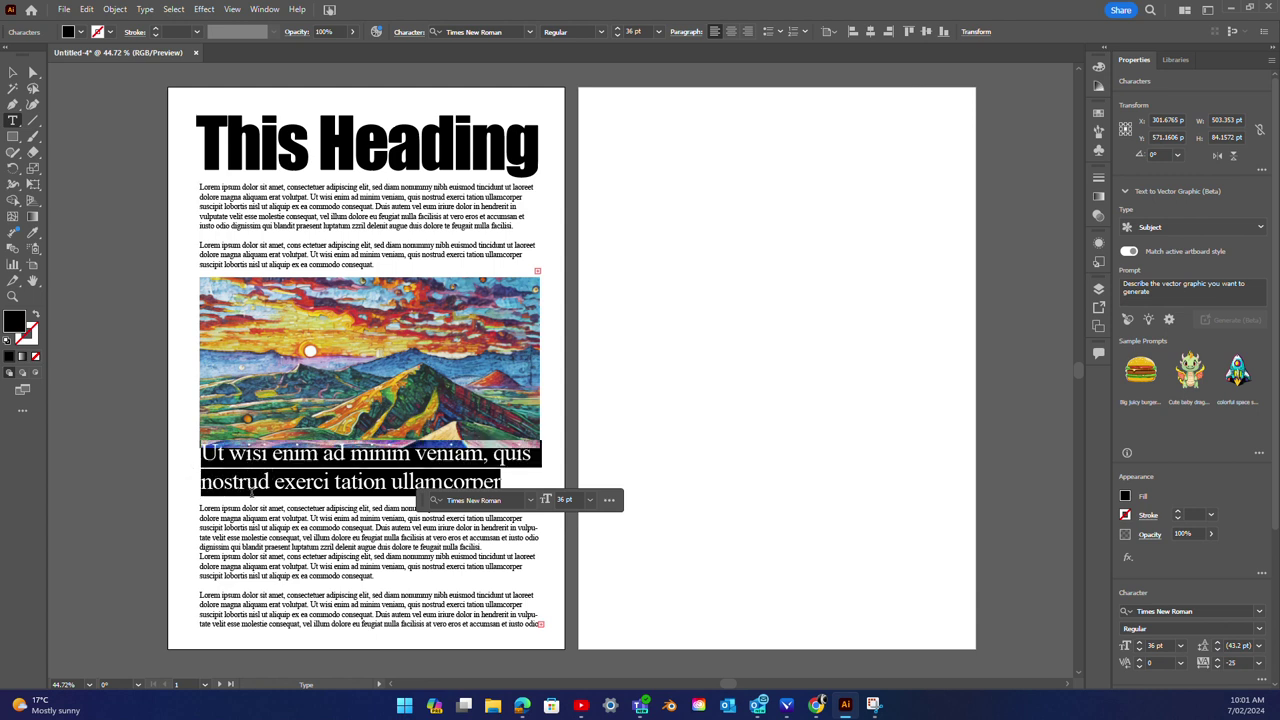
Step: Reduce the caption's leading from 43.2 pt to 30 pt in the Character panel
{"action": "left_click", "coordinate": [408, 33]}
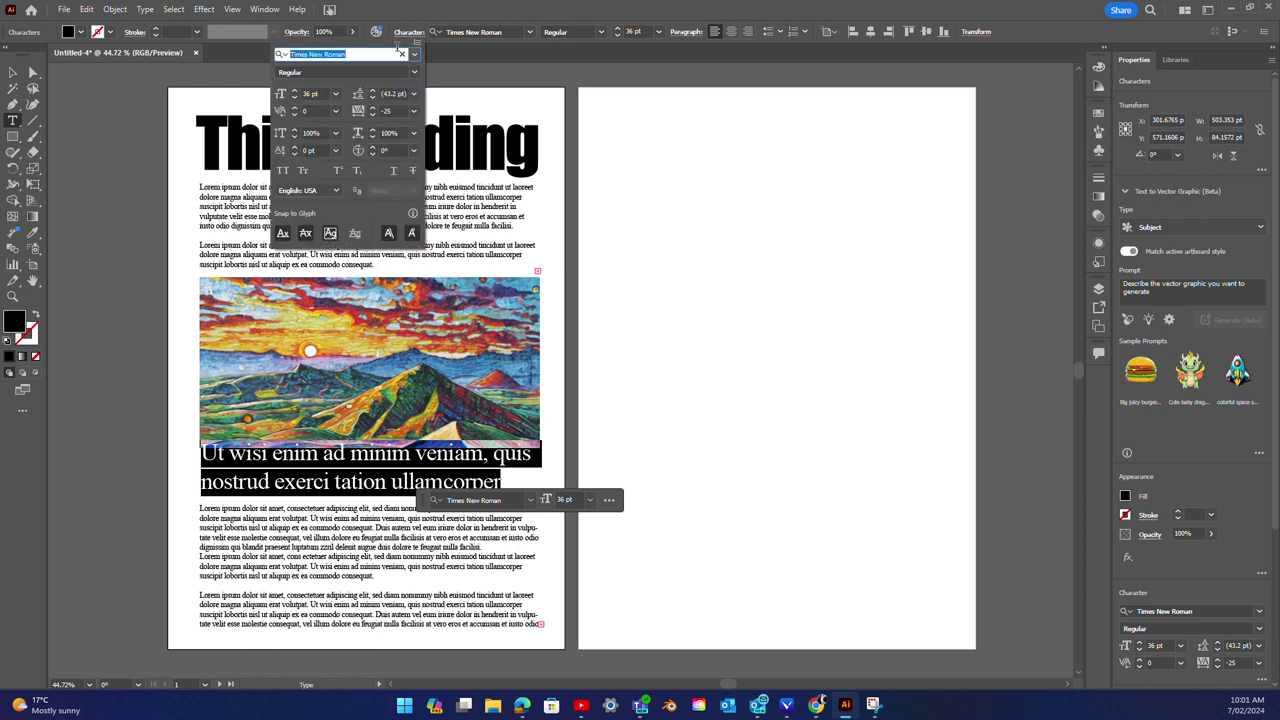
{"action": "left_click", "coordinate": [371, 93]}
{"action": "left_click", "coordinate": [371, 93]}
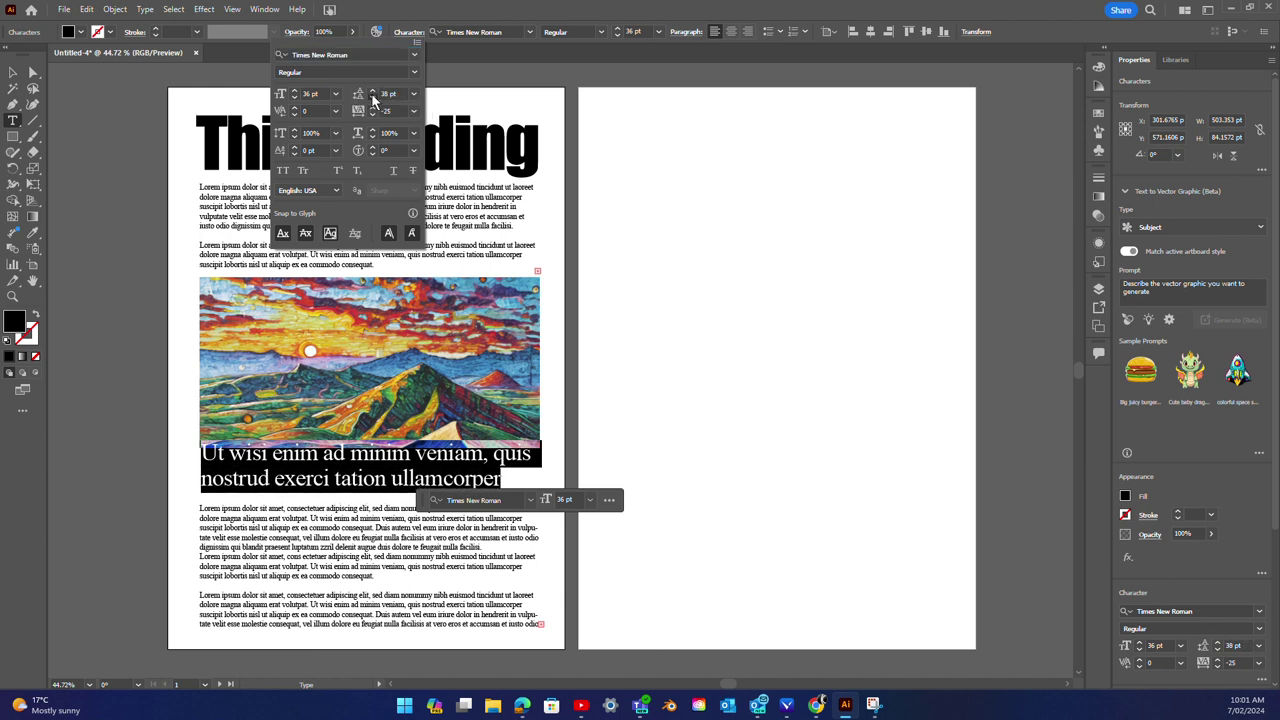
{"action": "left_click", "coordinate": [371, 93]}
{"action": "left_click", "coordinate": [371, 93]}
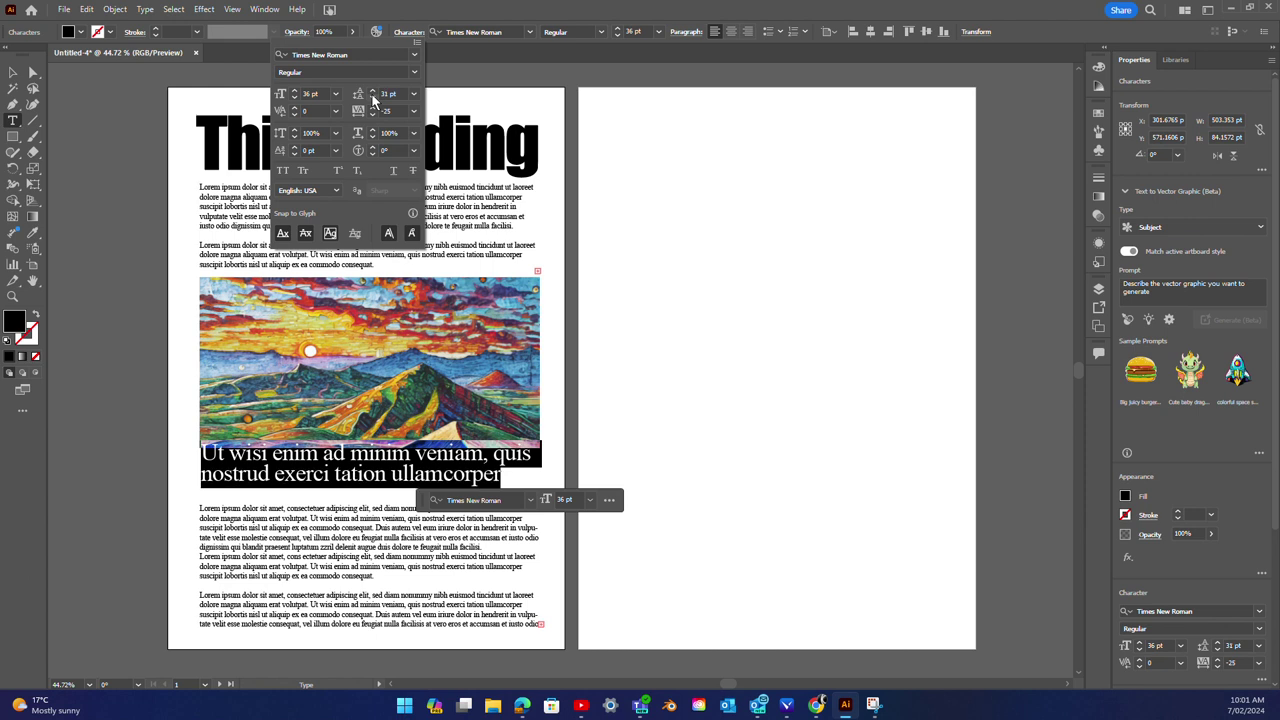
{"action": "left_click", "coordinate": [371, 93]}
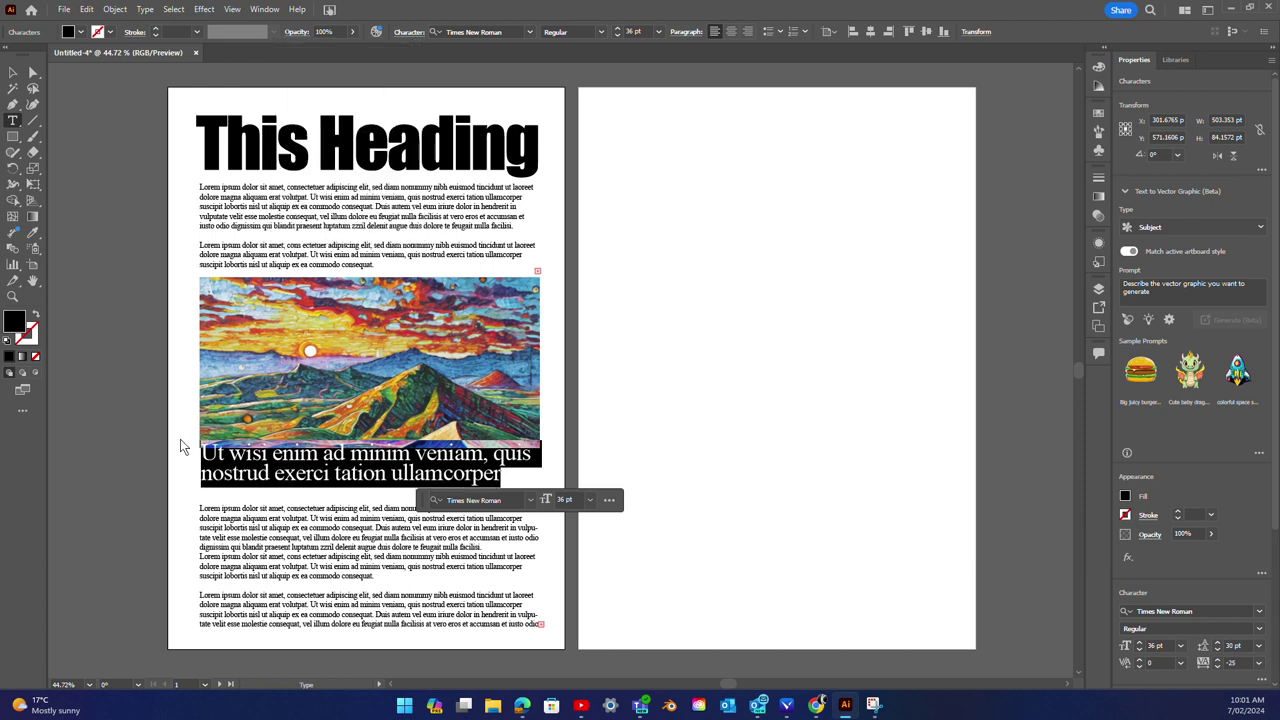
{"action": "left_click", "coordinate": [283, 474]}
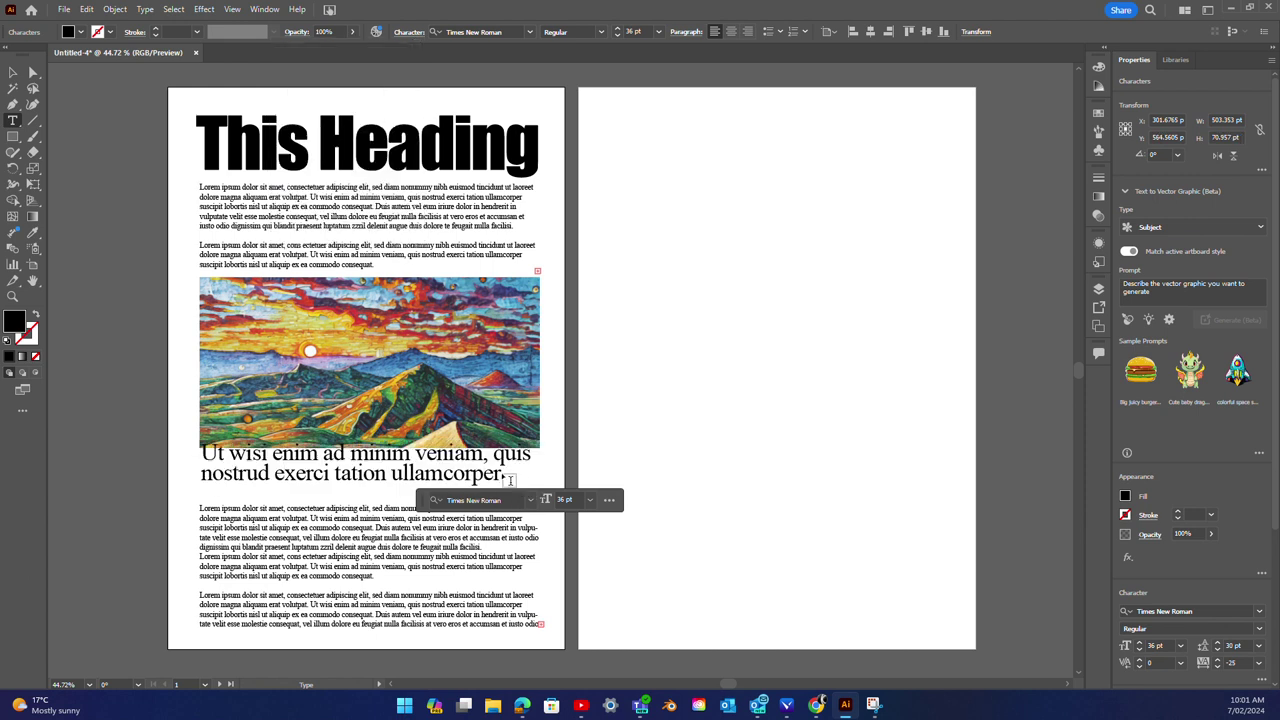
Step: Reselect both caption lines, leaving the font style unchanged
{"action": "left_click_drag", "start_coordinate": [499, 478], "coordinate": [179, 434]}
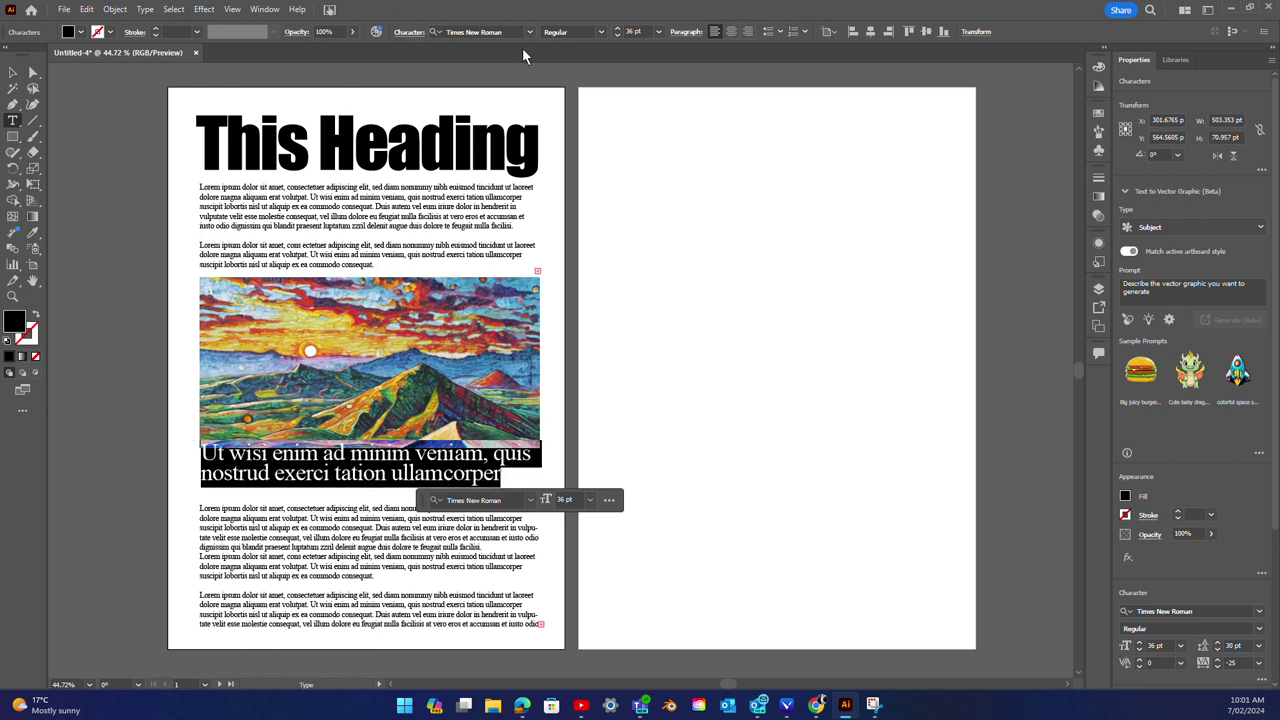
{"action": "left_click", "coordinate": [546, 35]}
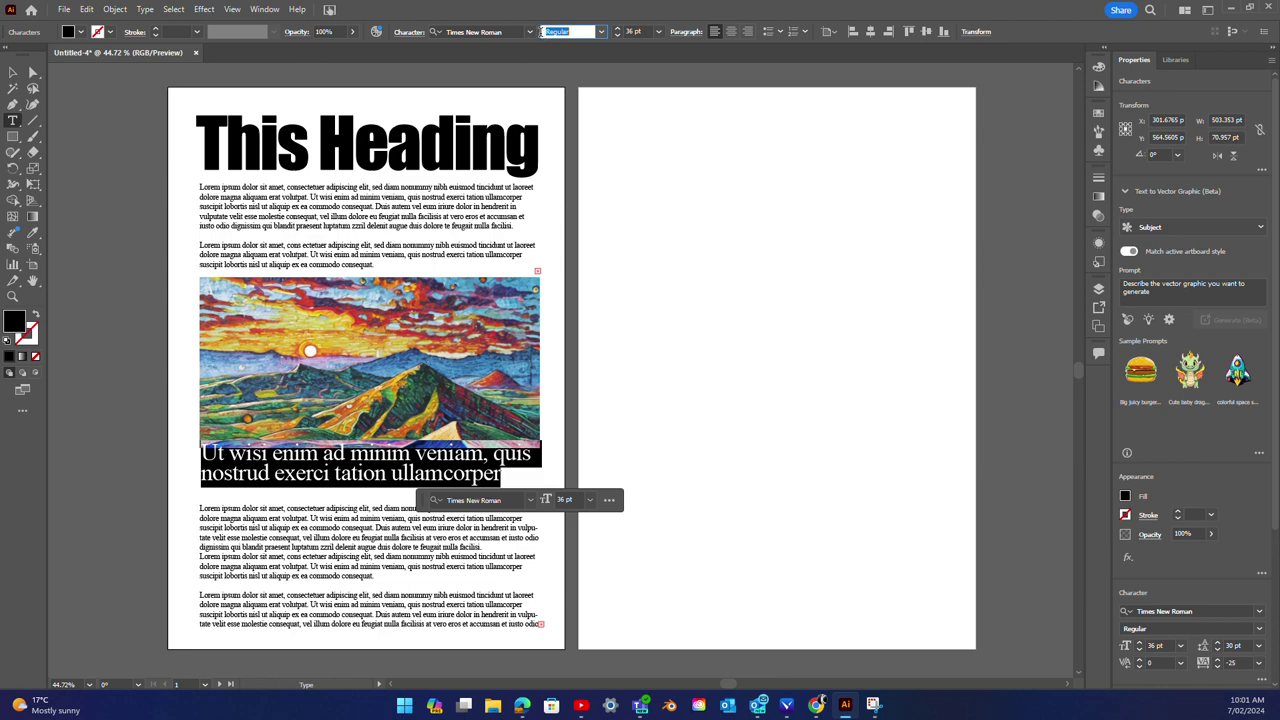
{"action": "key", "text": "Escape"}
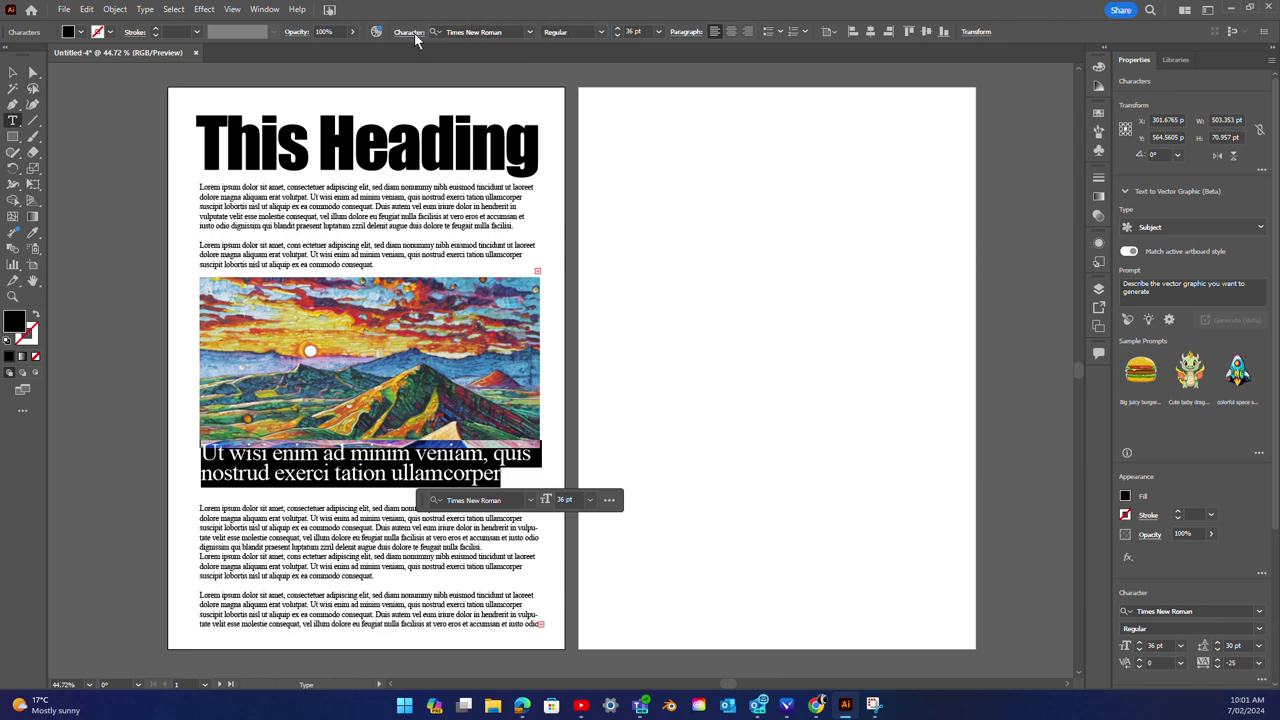
{"action": "left_click", "coordinate": [231, 9]}
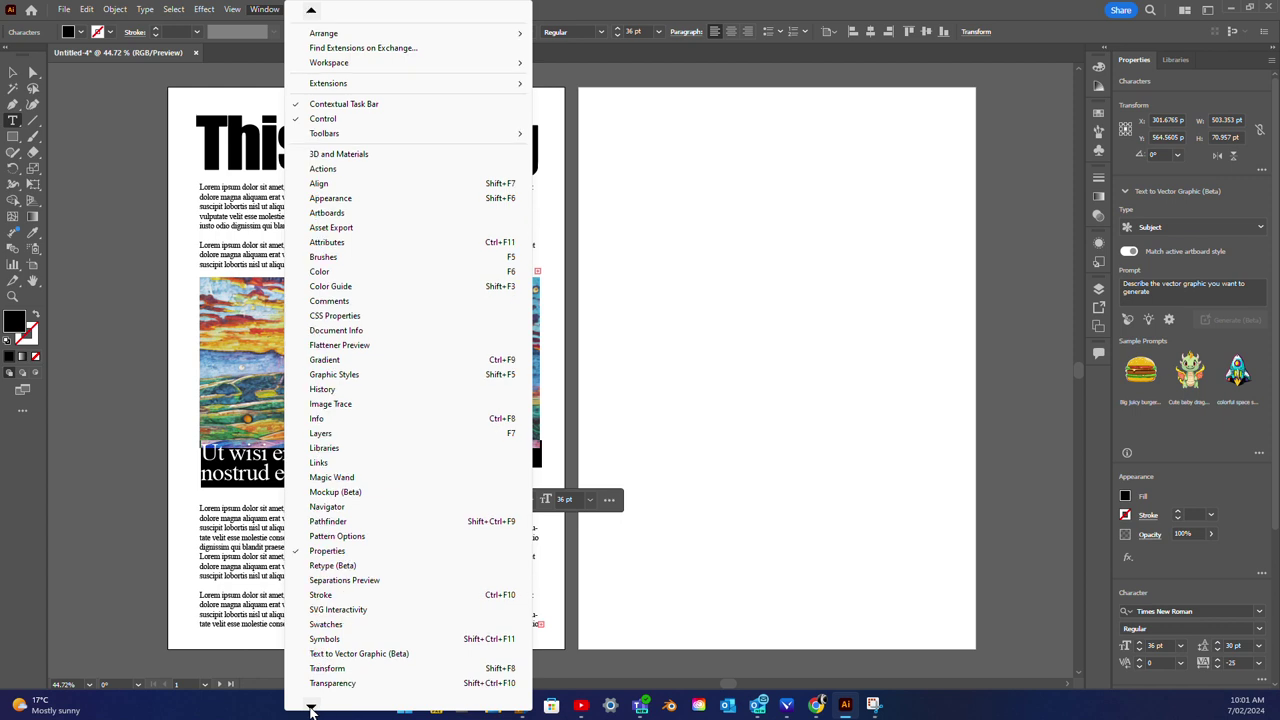
{"action": "mouse_move", "coordinate": [311, 706]}
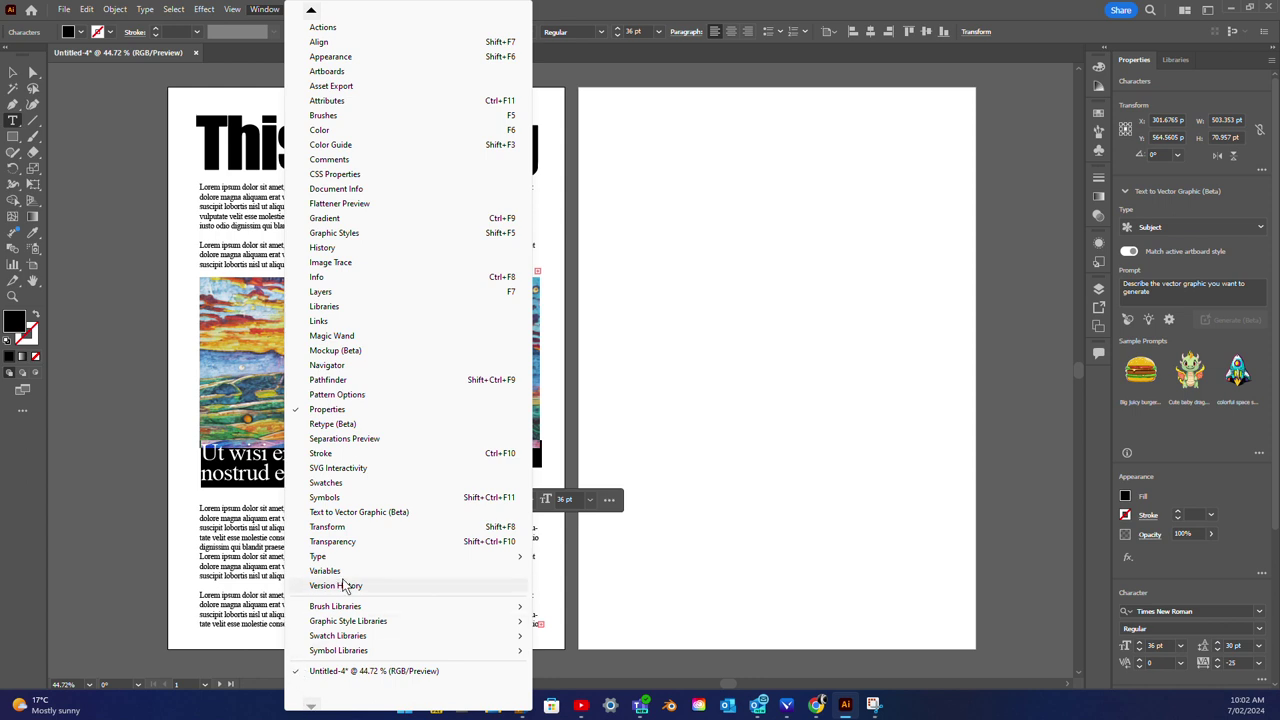
{"action": "mouse_move", "coordinate": [318, 556]}
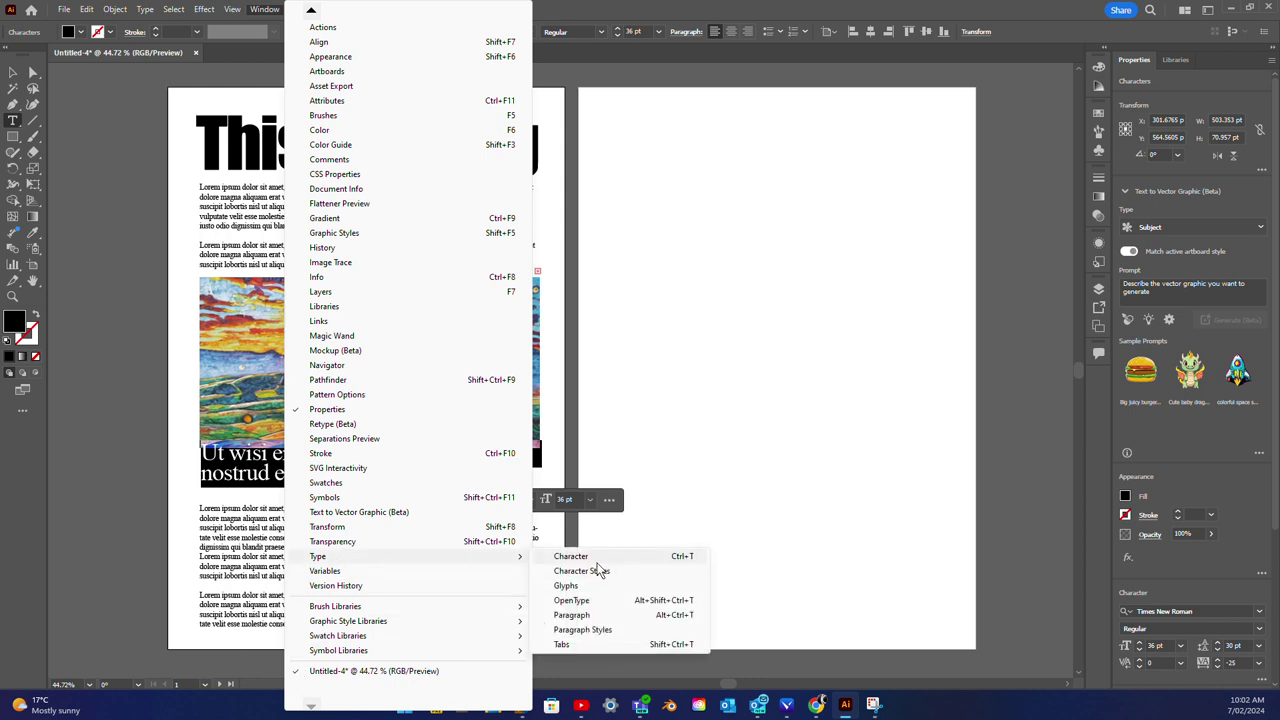
Step: Centre-align the caption text in the Paragraph panel
{"action": "left_click", "coordinate": [601, 615]}
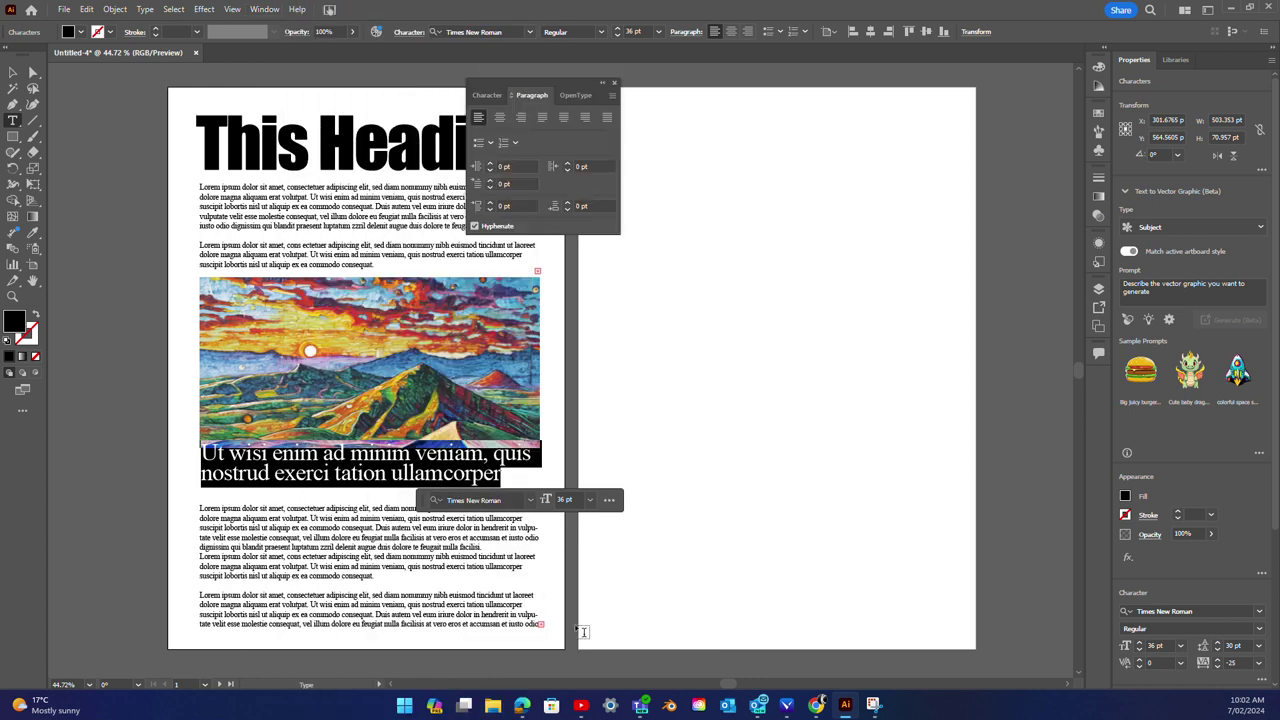
{"action": "mouse_move", "coordinate": [525, 92]}
{"action": "left_mouse_down"}
{"action": "mouse_move", "coordinate": [868, 212]}
{"action": "mouse_move", "coordinate": [897, 172]}
{"action": "left_mouse_up"}
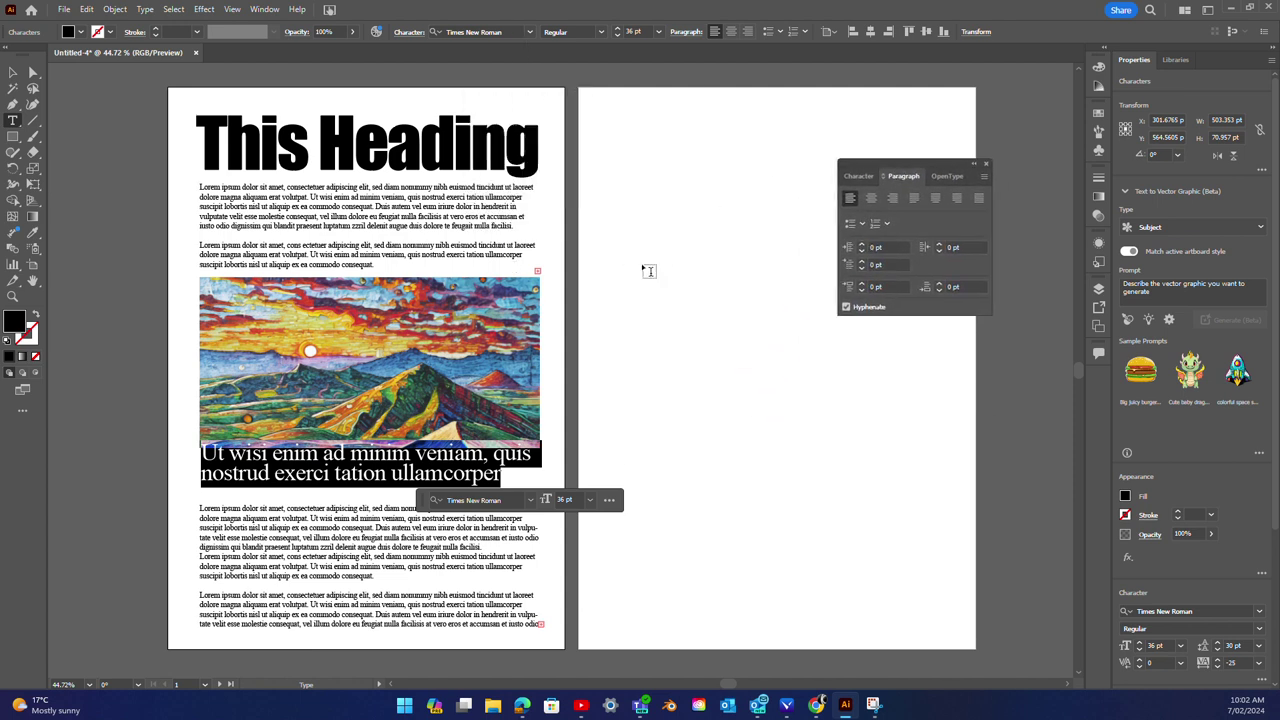
{"action": "left_click", "coordinate": [870, 199]}
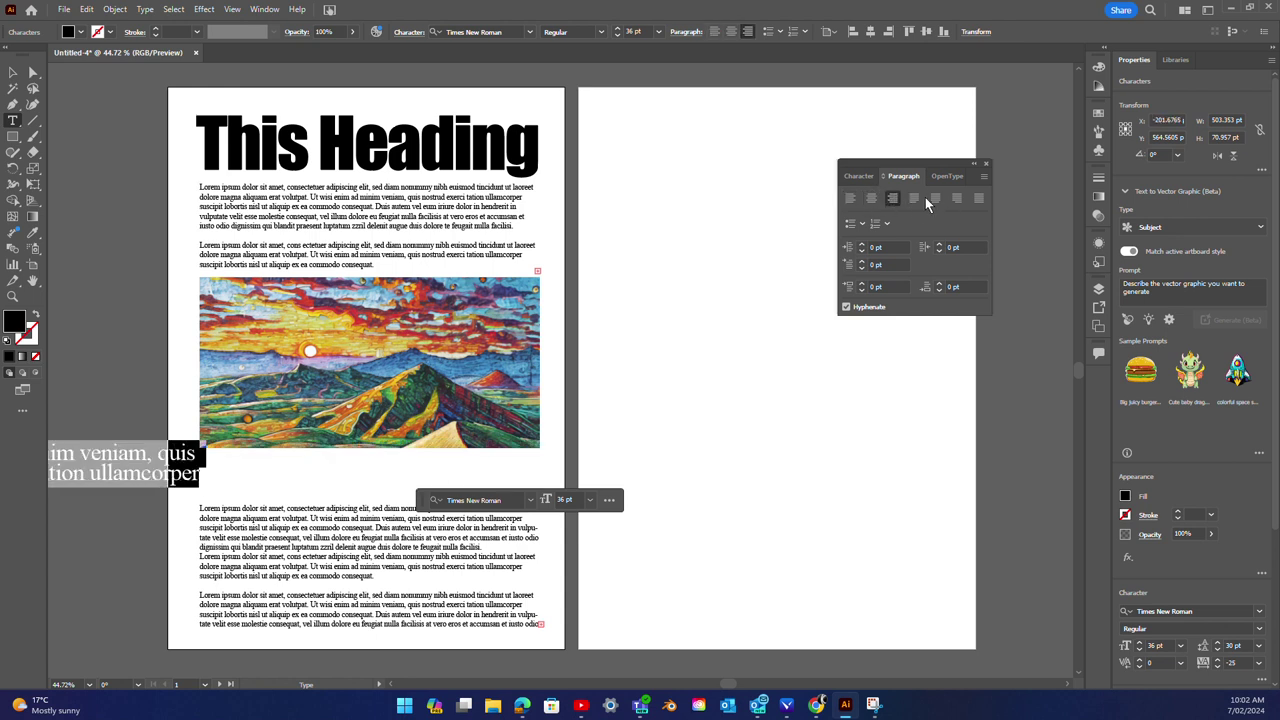
{"action": "left_click", "coordinate": [936, 198]}
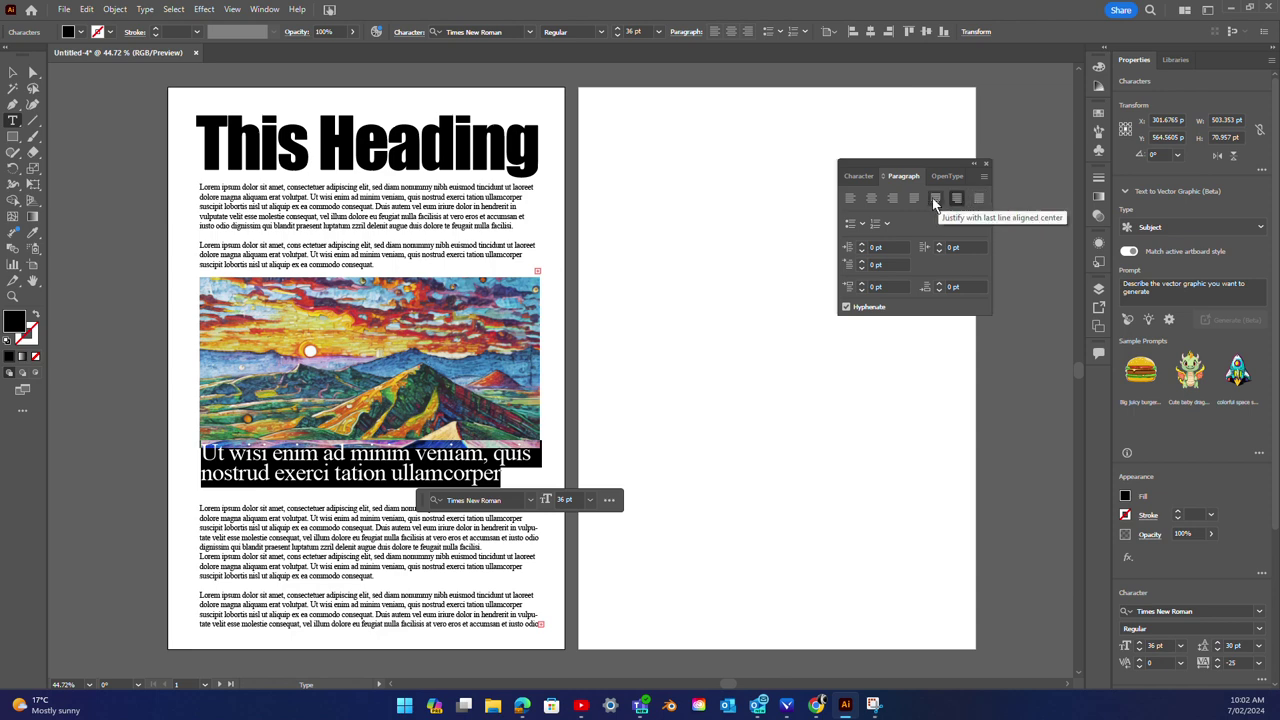
{"action": "left_click", "coordinate": [893, 198]}
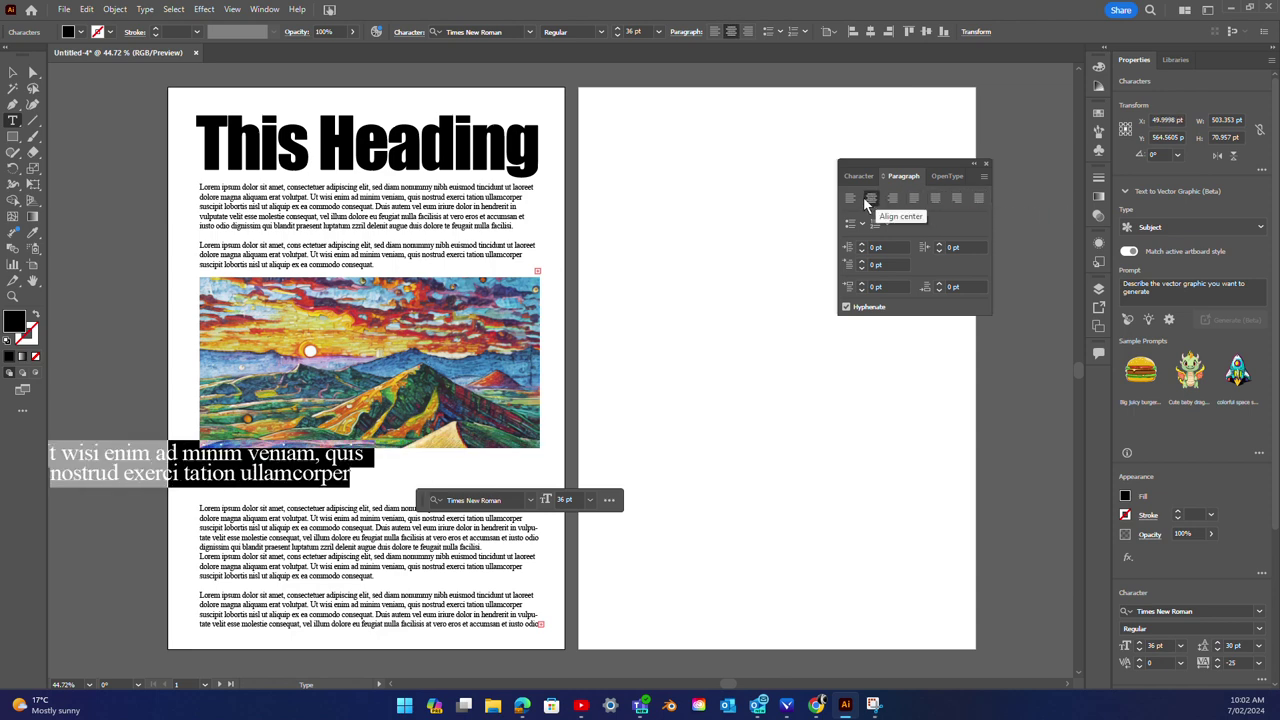
Step: Move the caption centred under the landscape image and reselect its text
{"action": "left_click", "coordinate": [13, 72]}
{"action": "mouse_move", "coordinate": [130, 474]}
{"action": "left_mouse_down"}
{"action": "mouse_move", "coordinate": [312, 478]}
{"action": "mouse_move", "coordinate": [299, 479]}
{"action": "left_mouse_up"}
{"action": "left_click", "coordinate": [586, 508]}
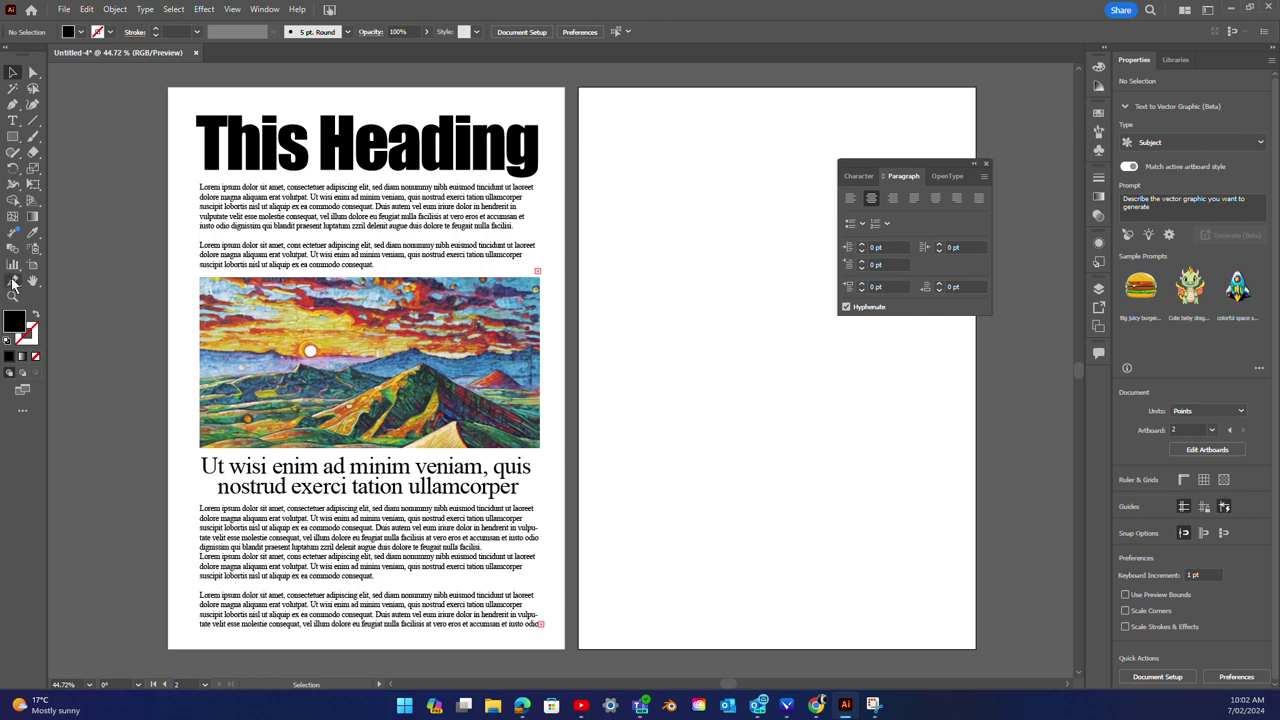
{"action": "left_click", "coordinate": [13, 120]}
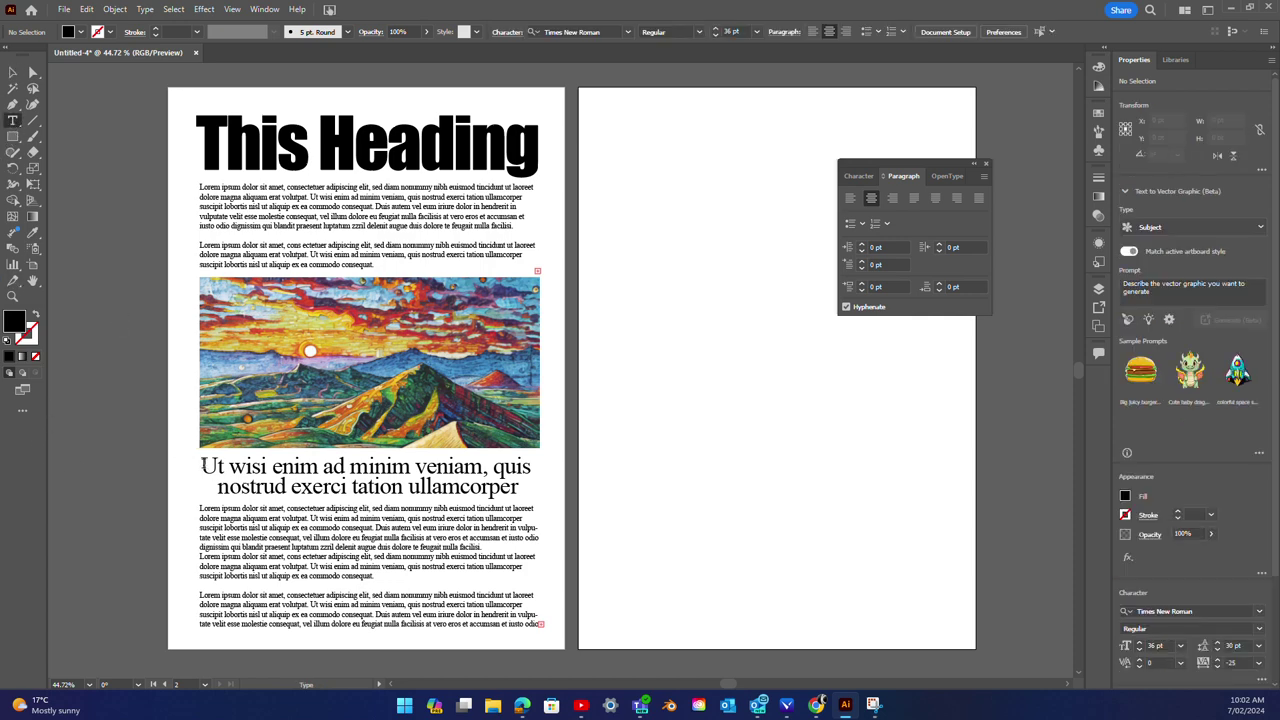
{"action": "left_click_drag", "start_coordinate": [203, 463], "coordinate": [525, 507]}
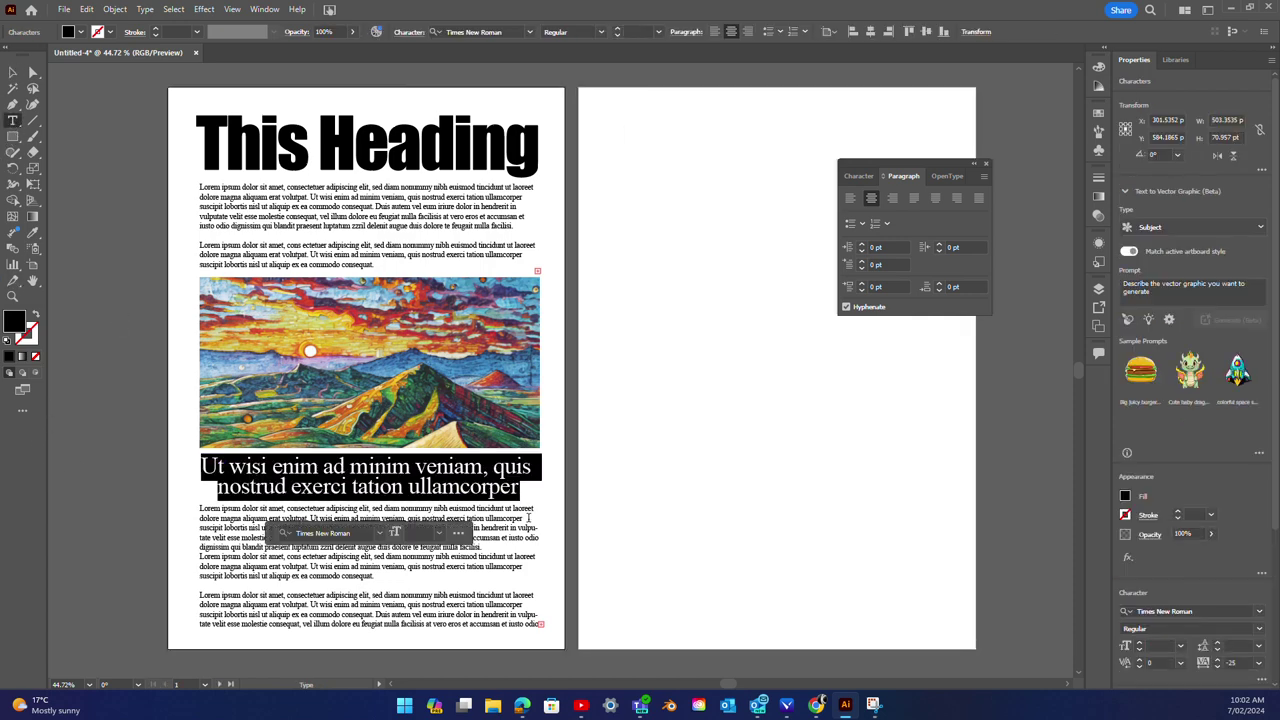
Step: Set the selected caption text in the Impact font, keeping the Regular style
{"action": "left_click", "coordinate": [547, 33]}
{"action": "left_click", "coordinate": [858, 176]}
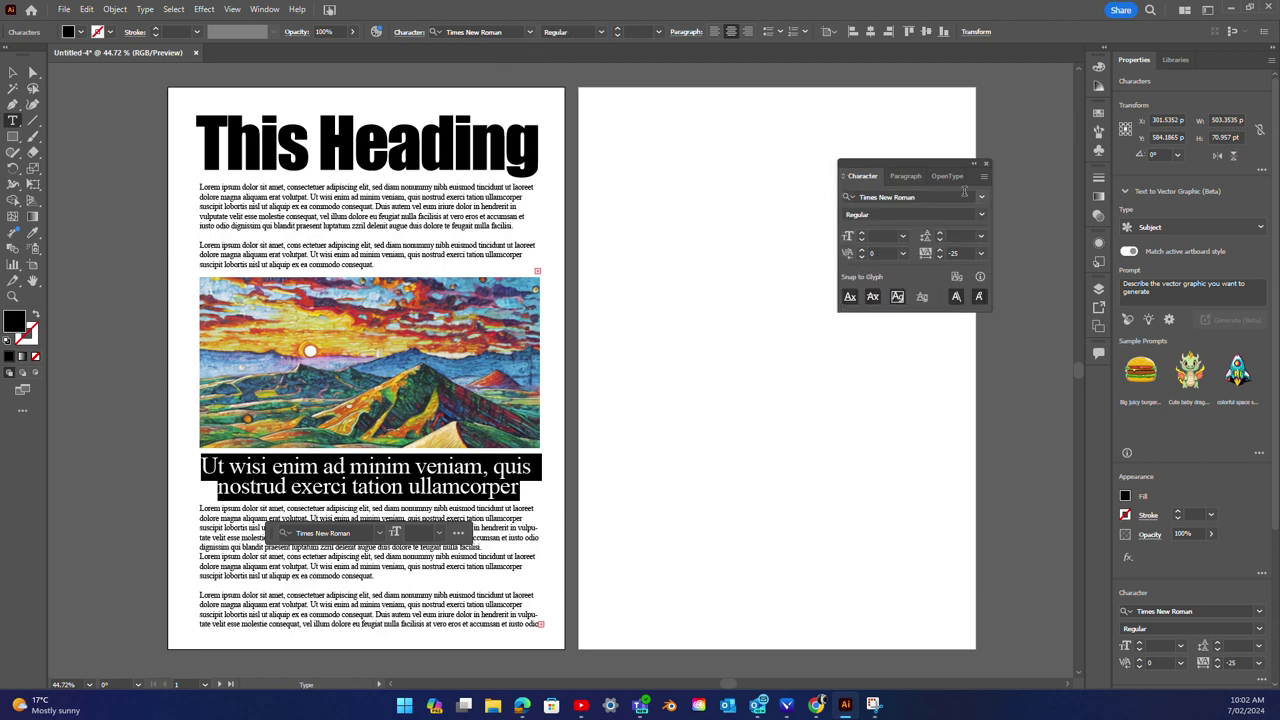
{"action": "left_click", "coordinate": [981, 216]}
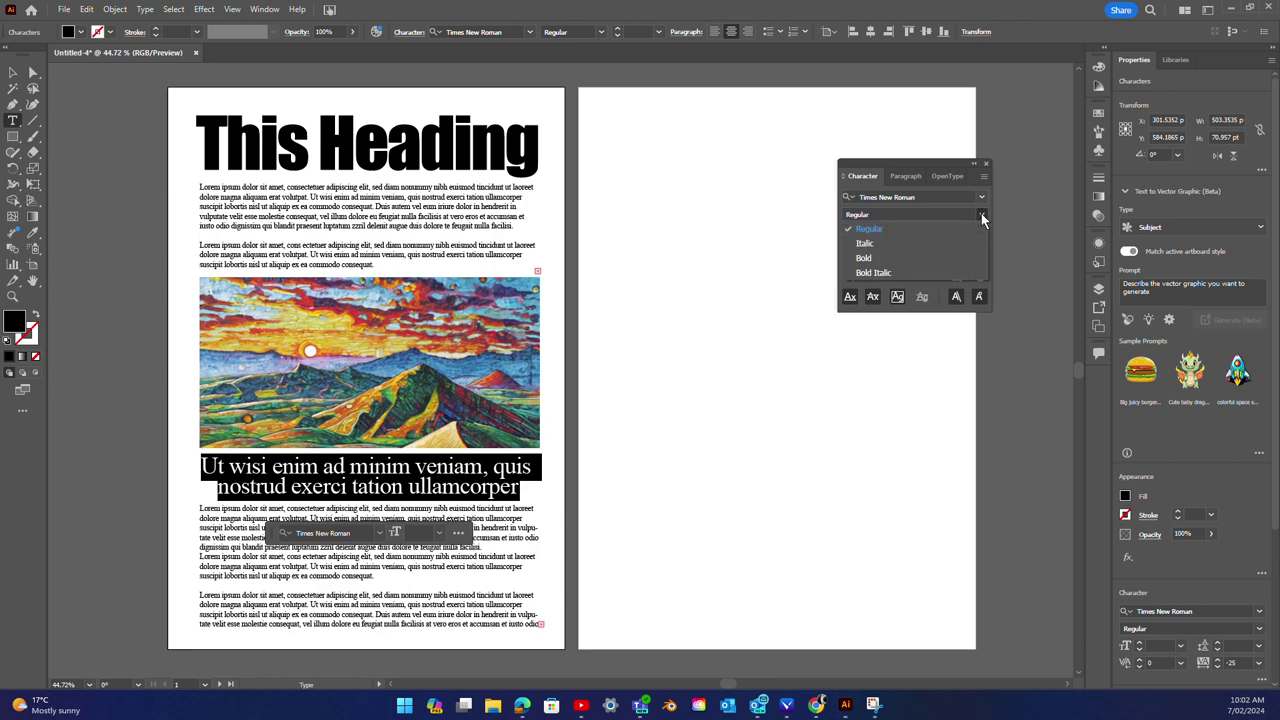
{"action": "left_click", "coordinate": [840, 217]}
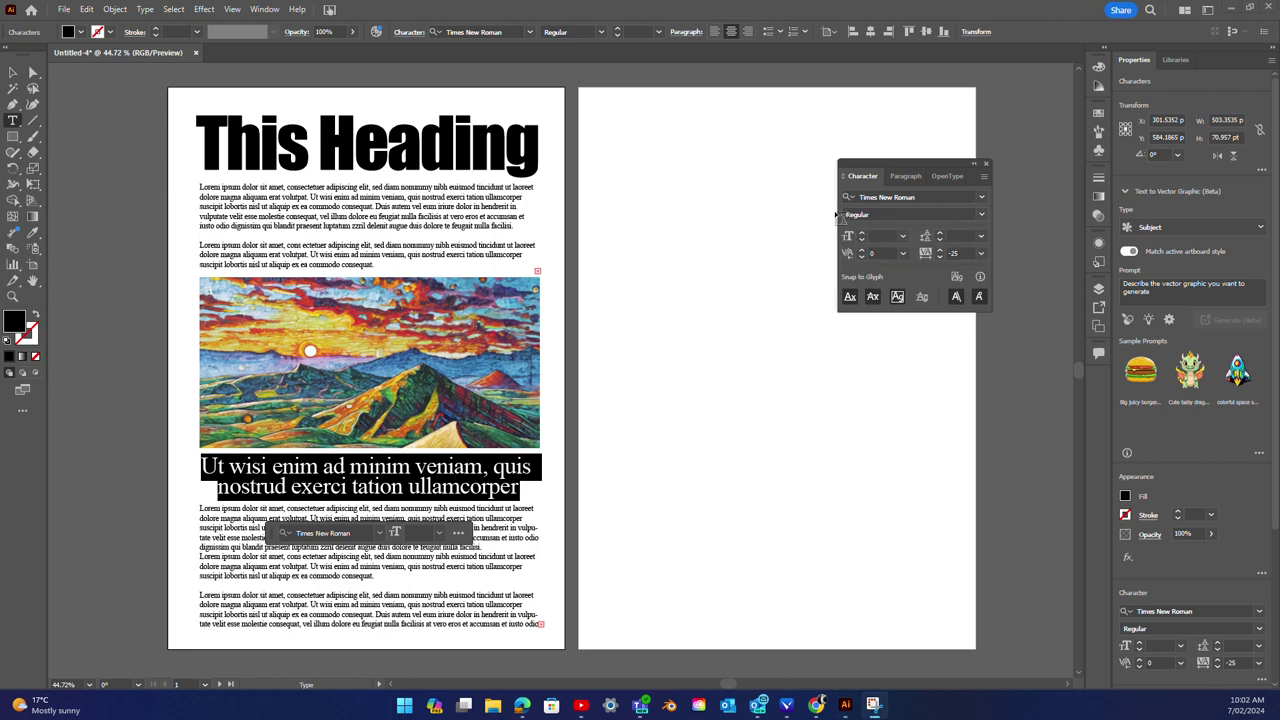
{"action": "left_click", "coordinate": [912, 177]}
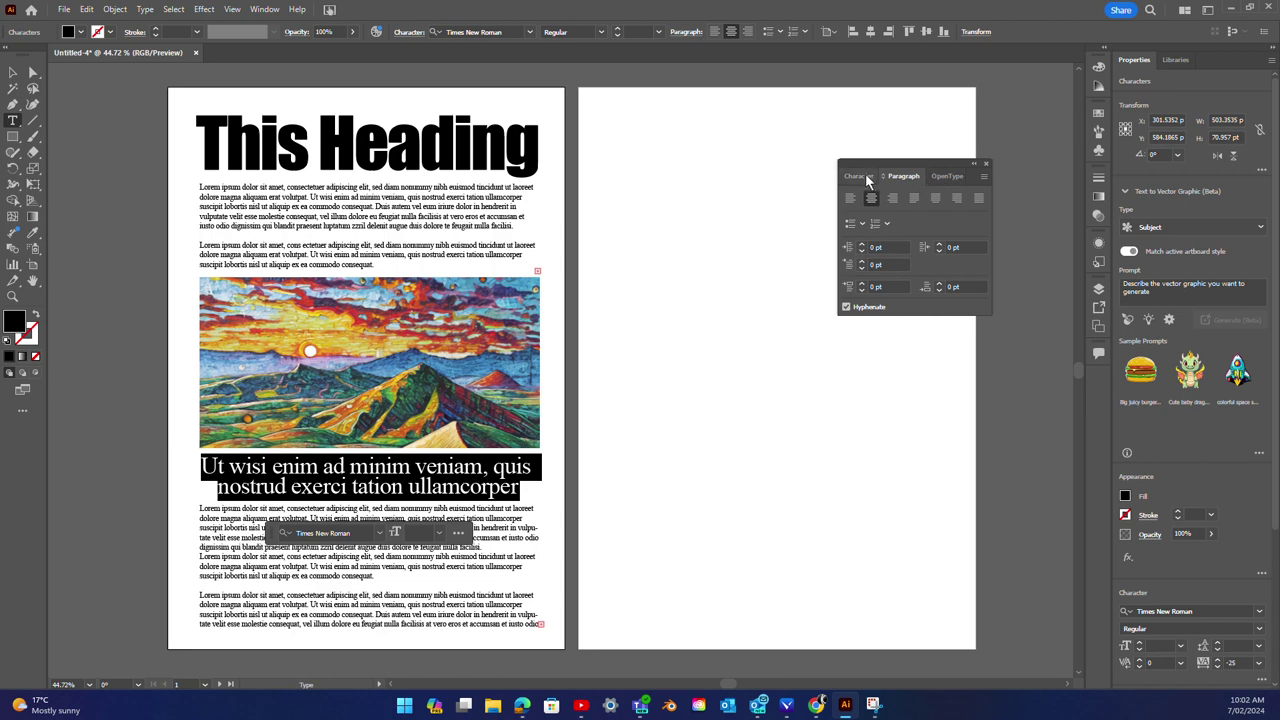
{"action": "left_click", "coordinate": [866, 177]}
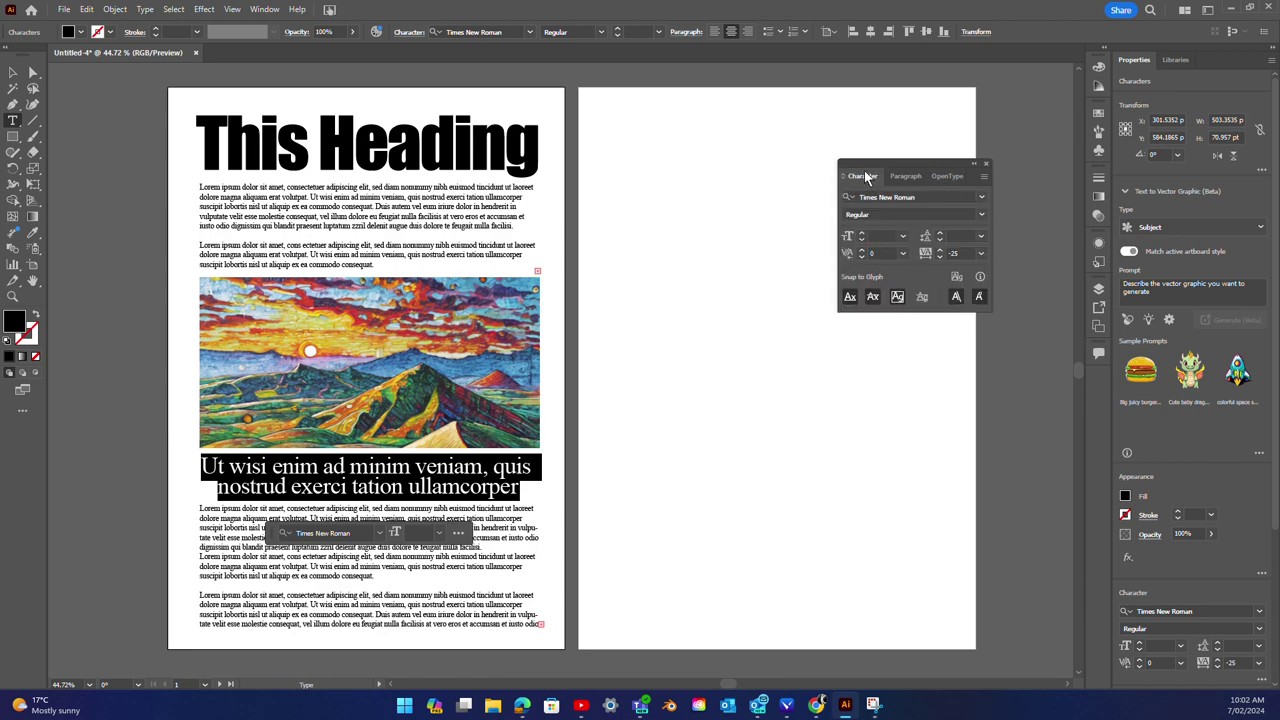
{"action": "left_click", "coordinate": [983, 198]}
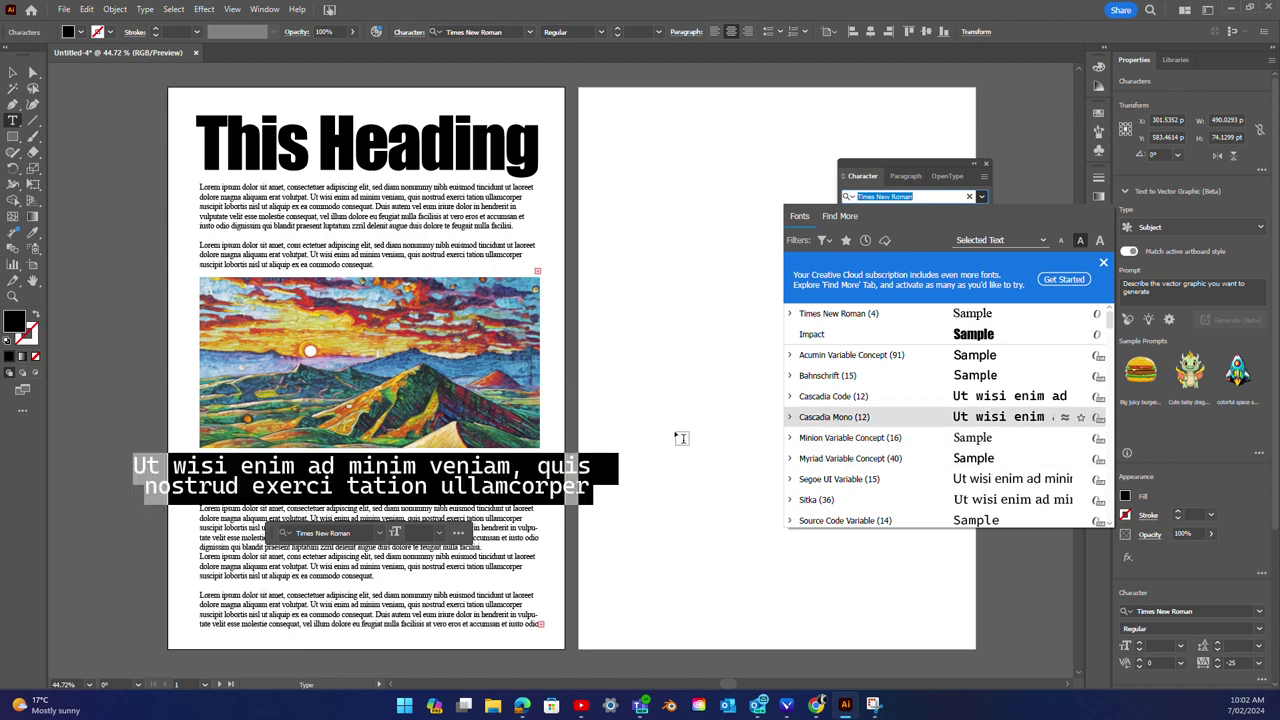
{"action": "left_click", "coordinate": [907, 334]}
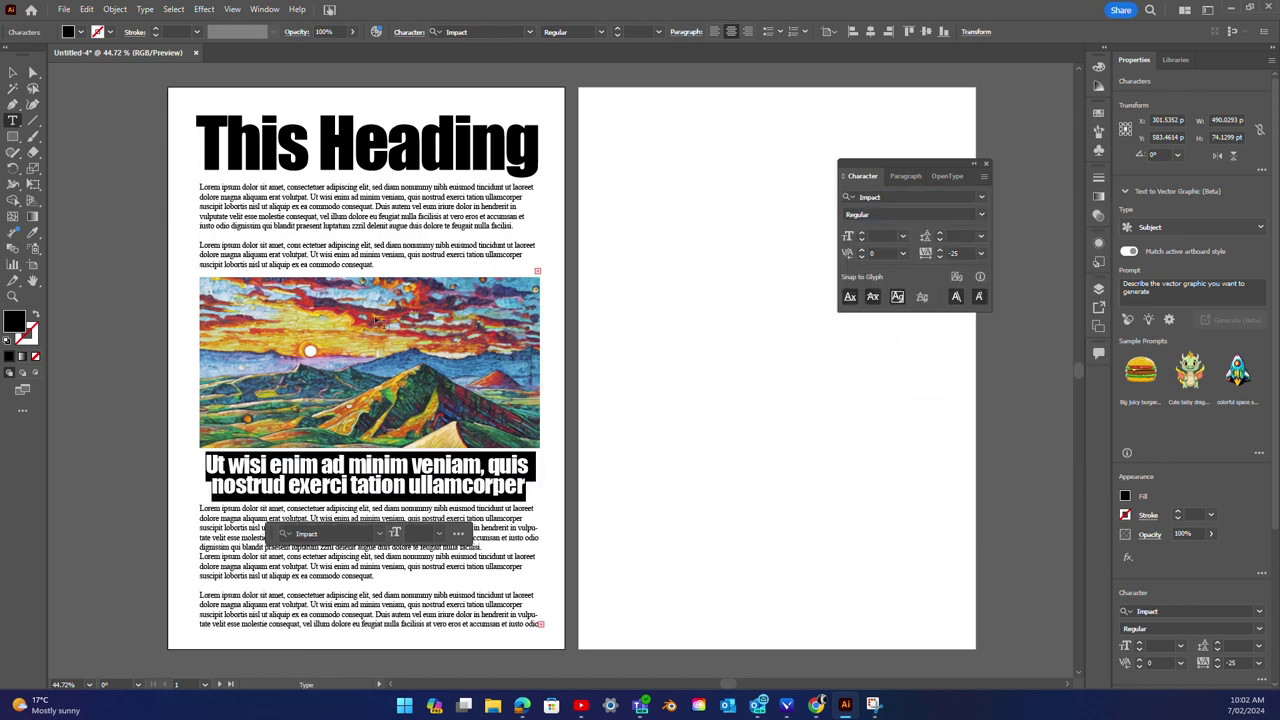
Step: Scale the Impact caption block so it spans the landscape image's width
{"action": "left_click", "coordinate": [12, 72]}
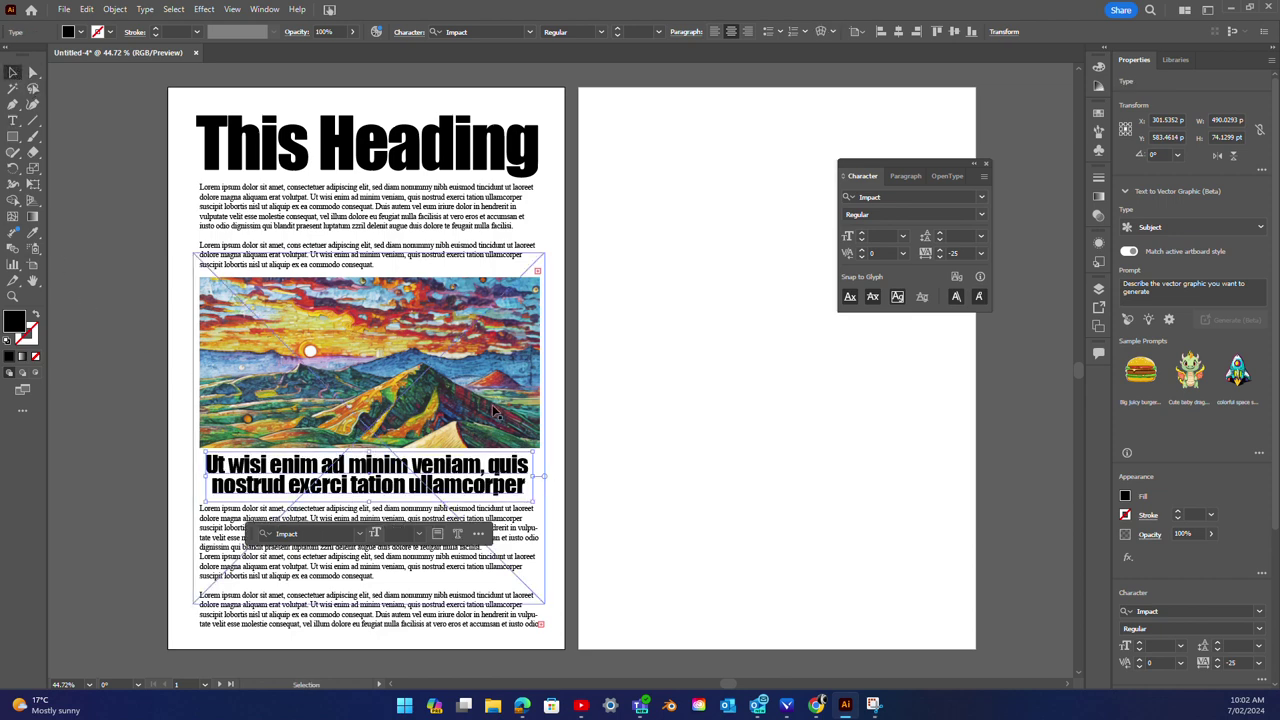
{"action": "left_click_drag", "start_coordinate": [531, 495], "coordinate": [525, 494]}
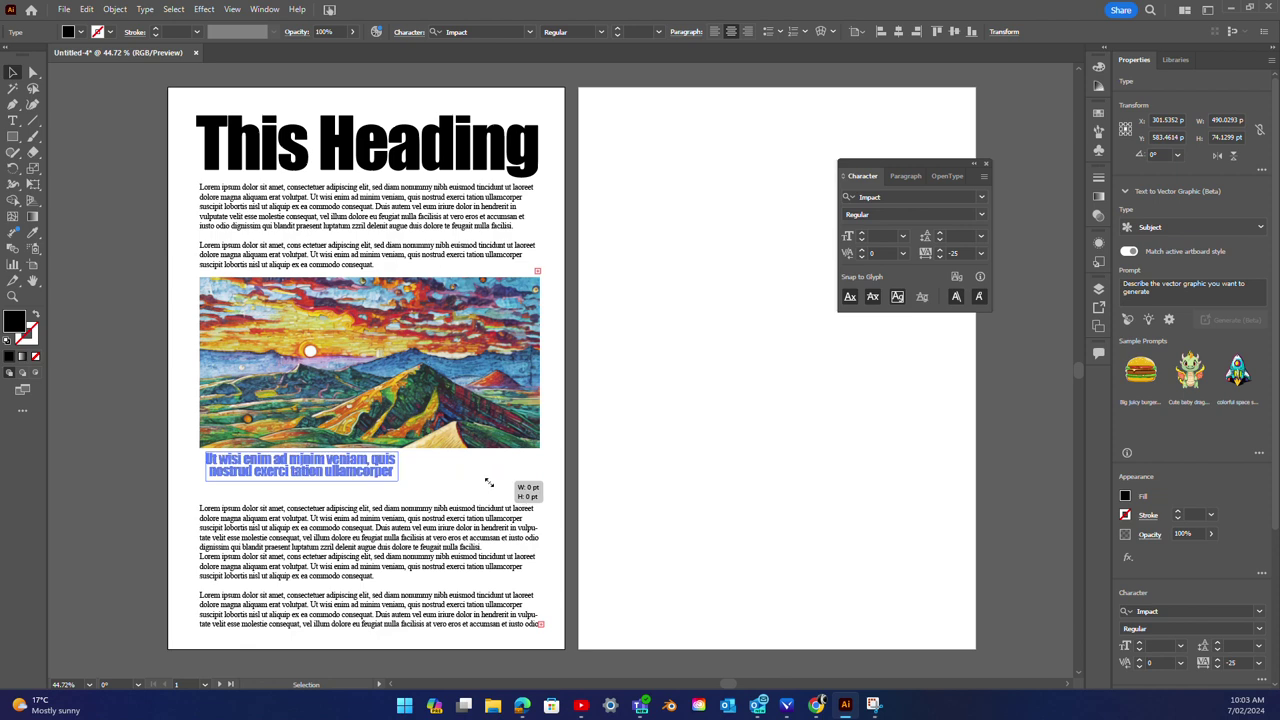
{"action": "left_click", "coordinate": [334, 472]}
{"action": "left_click_drag", "start_coordinate": [334, 472], "coordinate": [541, 518]}
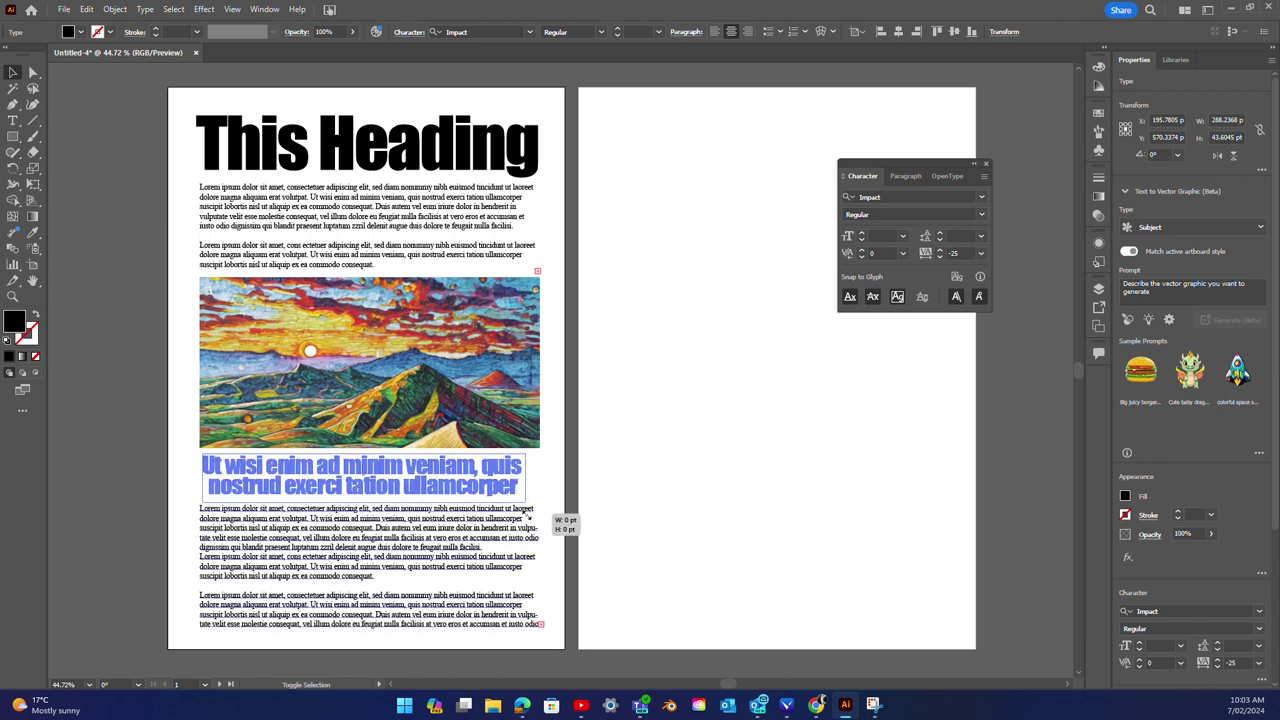
Step: Copy the landscape image onto artboard 2 and move both stacked copies down the page
{"action": "left_click", "coordinate": [606, 514]}
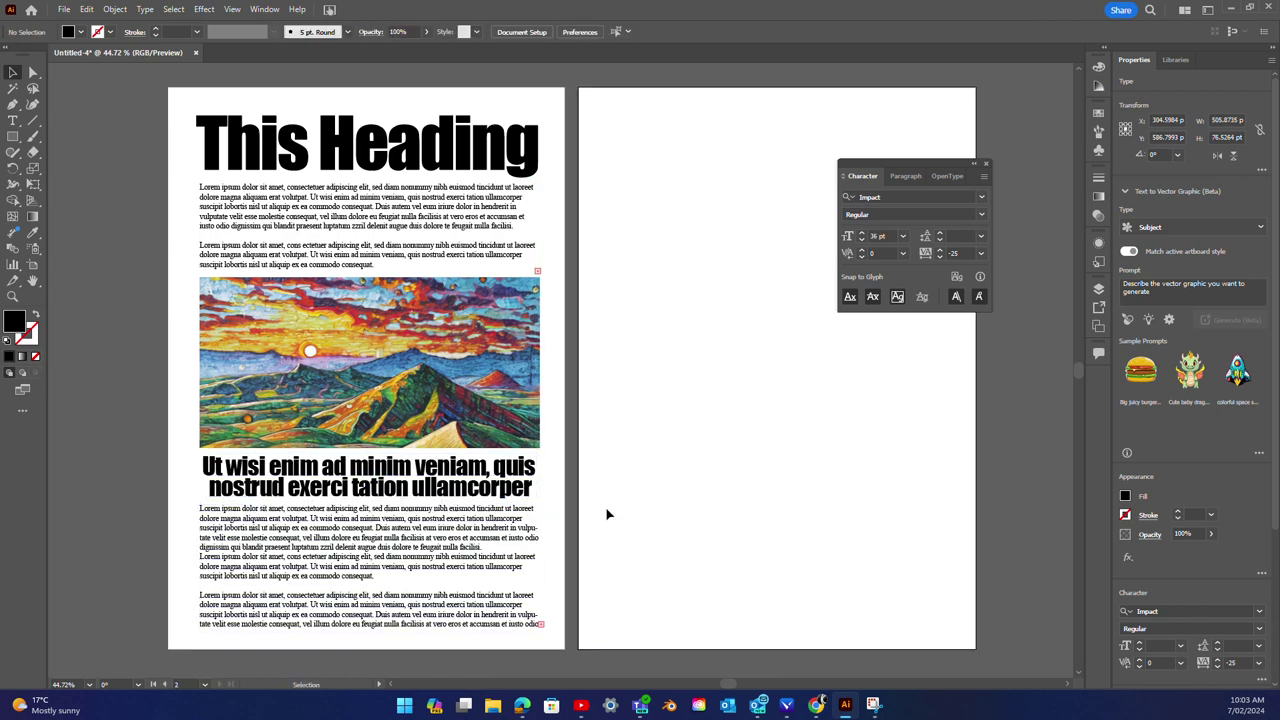
{"action": "left_click", "coordinate": [377, 372]}
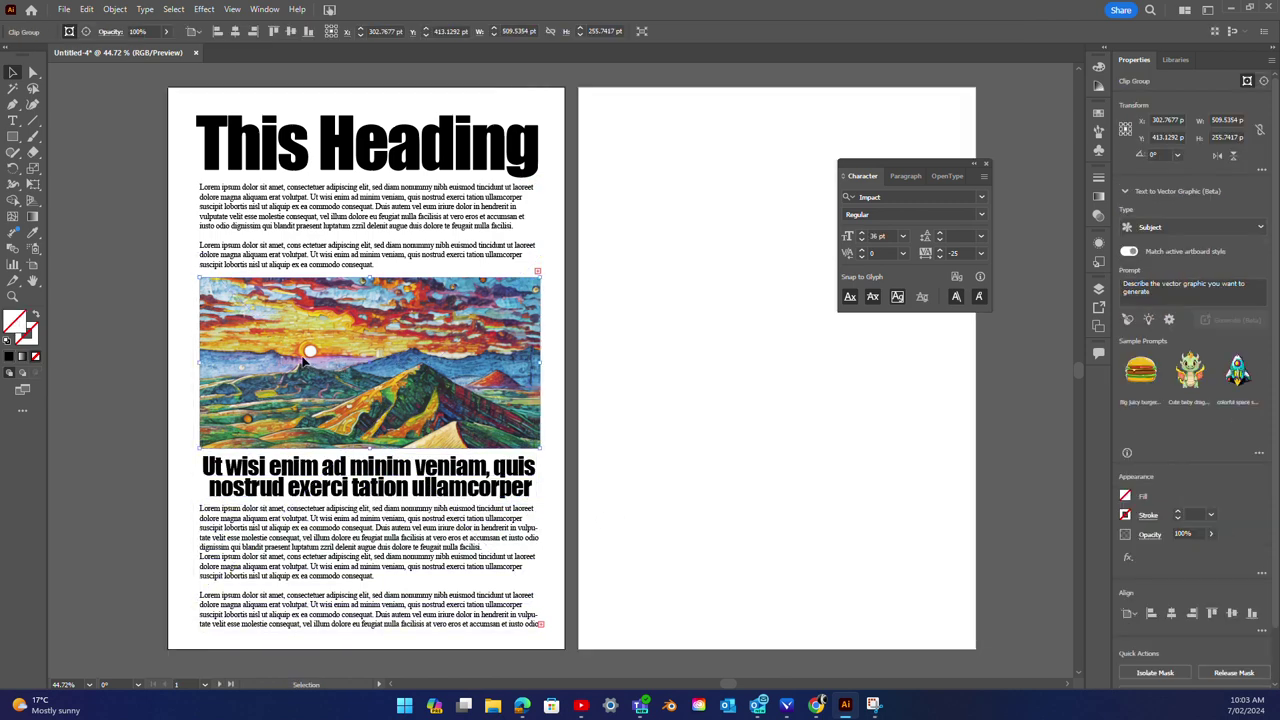
{"action": "mouse_move", "coordinate": [304, 362]}
{"action": "left_mouse_down"}
{"action": "mouse_move", "coordinate": [534, 364]}
{"action": "mouse_move", "coordinate": [363, 368]}
{"action": "left_mouse_up"}
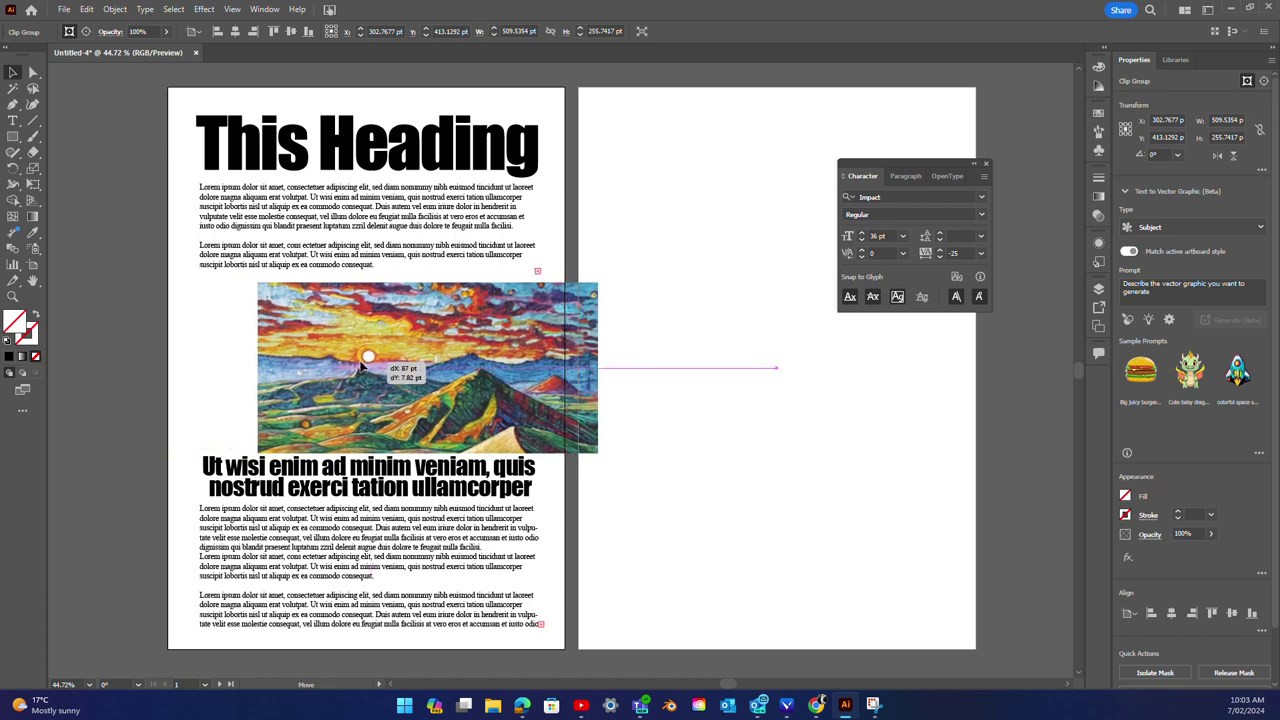
{"action": "mouse_move", "coordinate": [363, 368]}
{"action": "left_mouse_down"}
{"action": "mouse_move", "coordinate": [594, 337]}
{"action": "mouse_move", "coordinate": [734, 143]}
{"action": "mouse_move", "coordinate": [714, 177]}
{"action": "mouse_move", "coordinate": [716, 373]}
{"action": "left_mouse_up"}
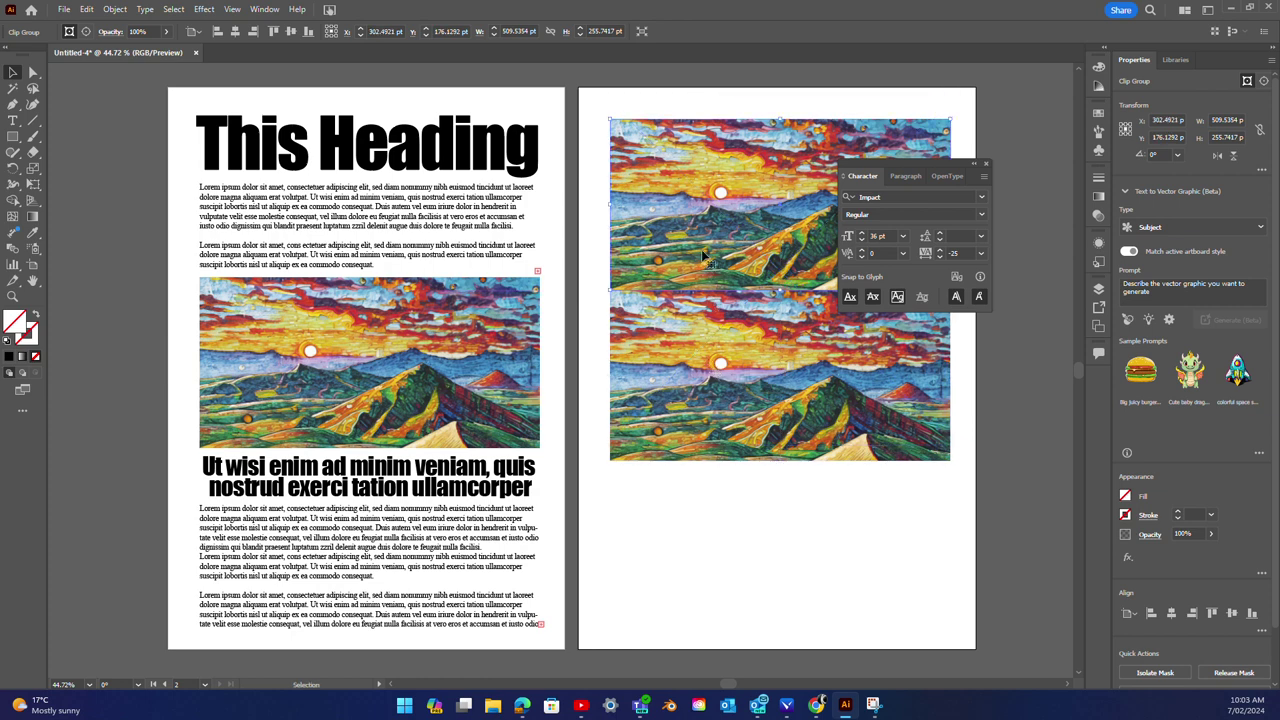
{"action": "left_click", "coordinate": [716, 364], "text": "shift"}
{"action": "left_click_drag", "start_coordinate": [718, 365], "coordinate": [720, 533]}
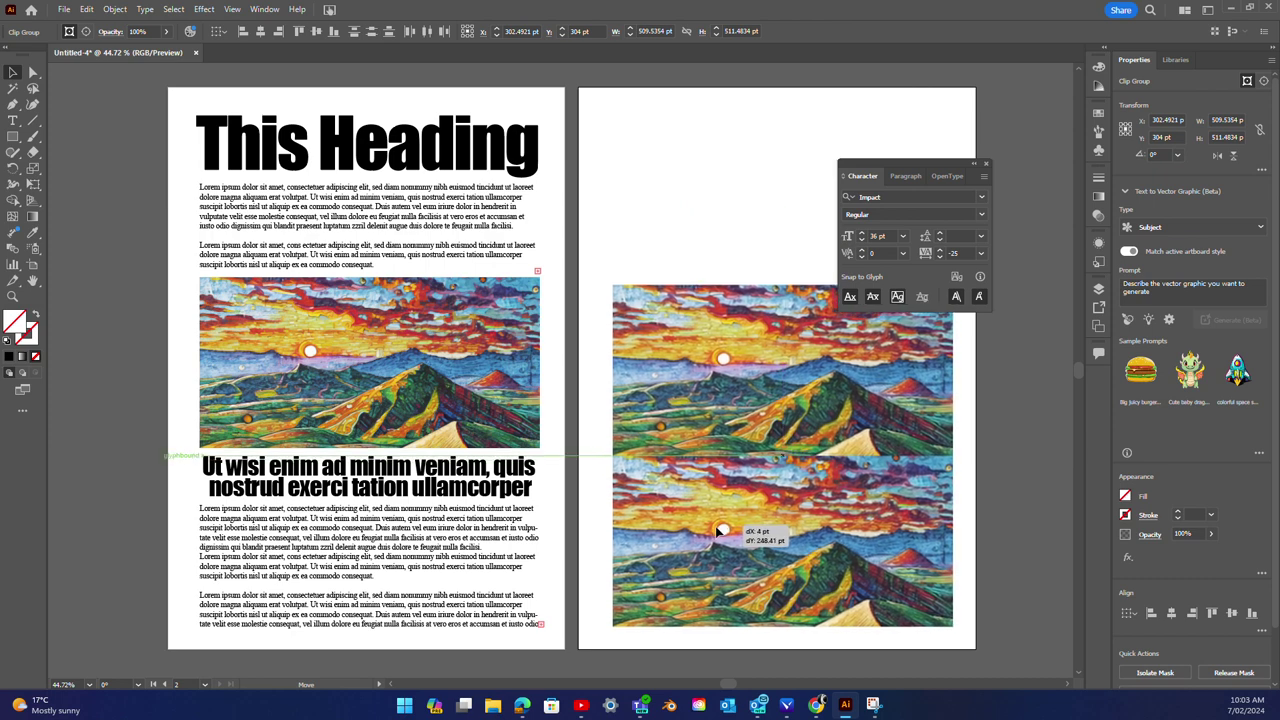
Step: Copy the body paragraphs to page two's top and the Impact caption above its images
{"action": "left_click", "coordinate": [377, 238]}
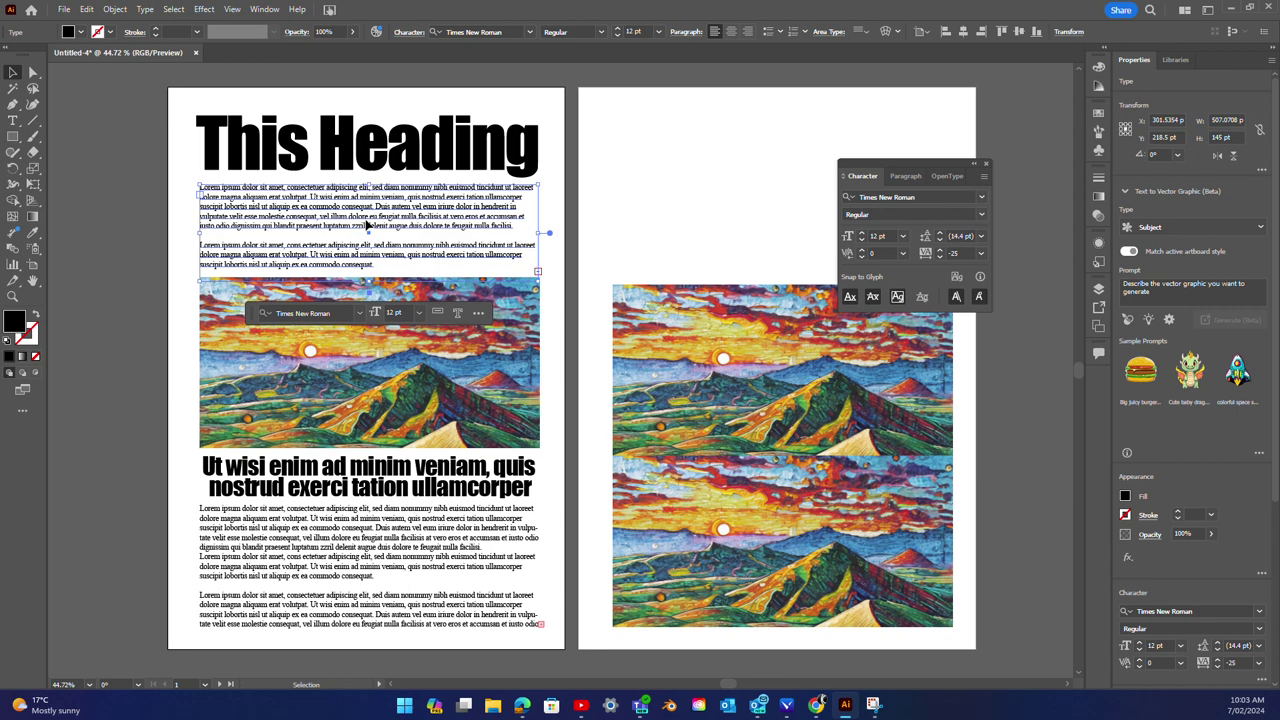
{"action": "mouse_move", "coordinate": [367, 226]}
{"action": "left_mouse_down"}
{"action": "mouse_move", "coordinate": [798, 153]}
{"action": "mouse_move", "coordinate": [781, 148]}
{"action": "left_mouse_up"}
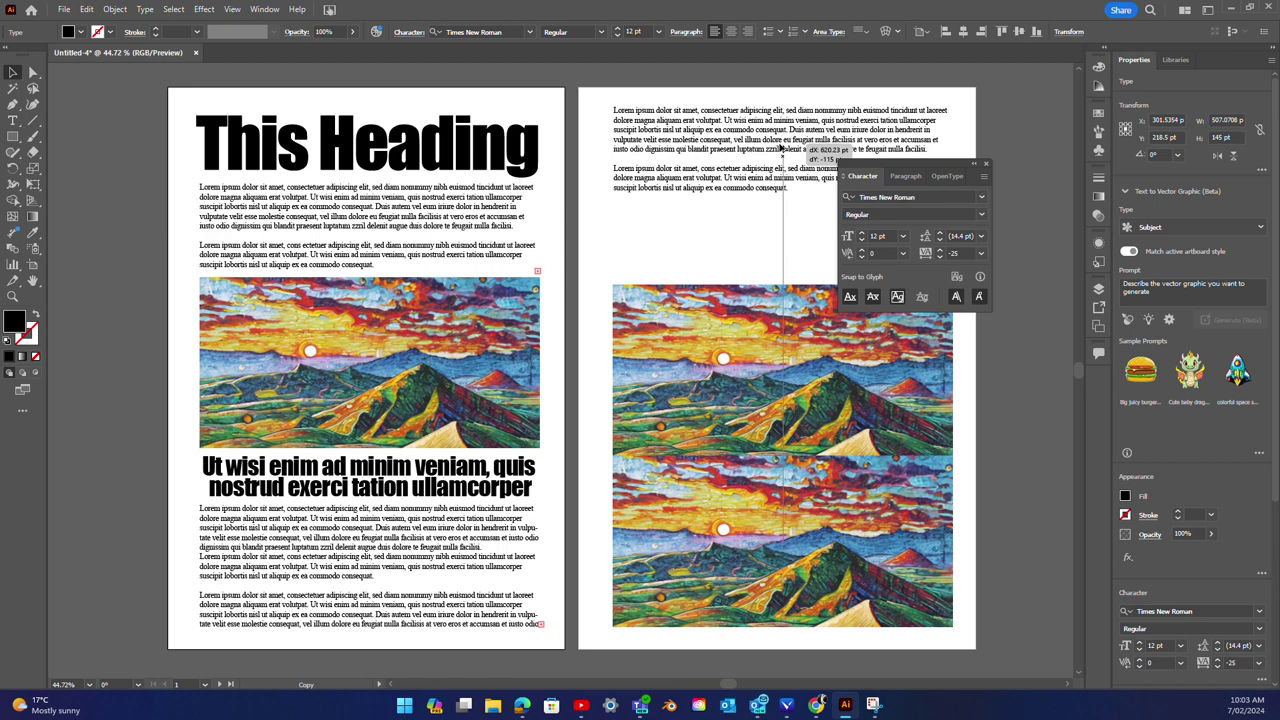
{"action": "left_click_drag", "start_coordinate": [781, 148], "coordinate": [781, 148]}
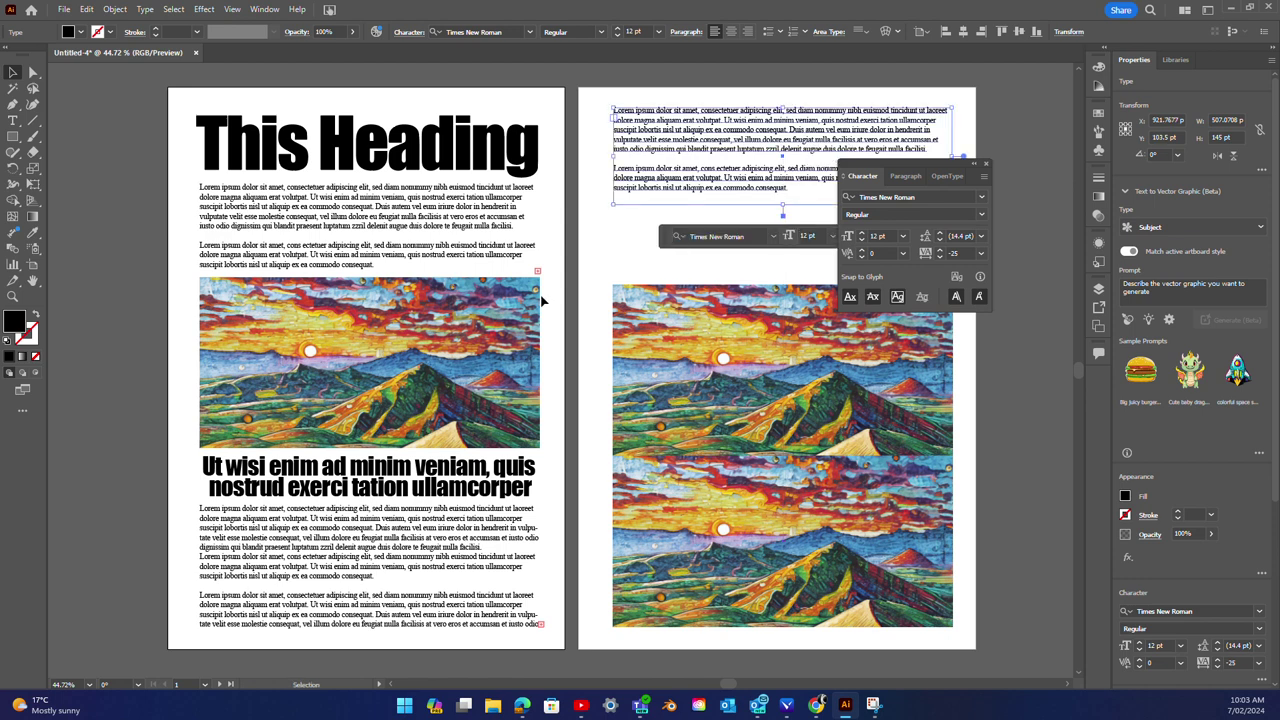
{"action": "left_click", "coordinate": [323, 492]}
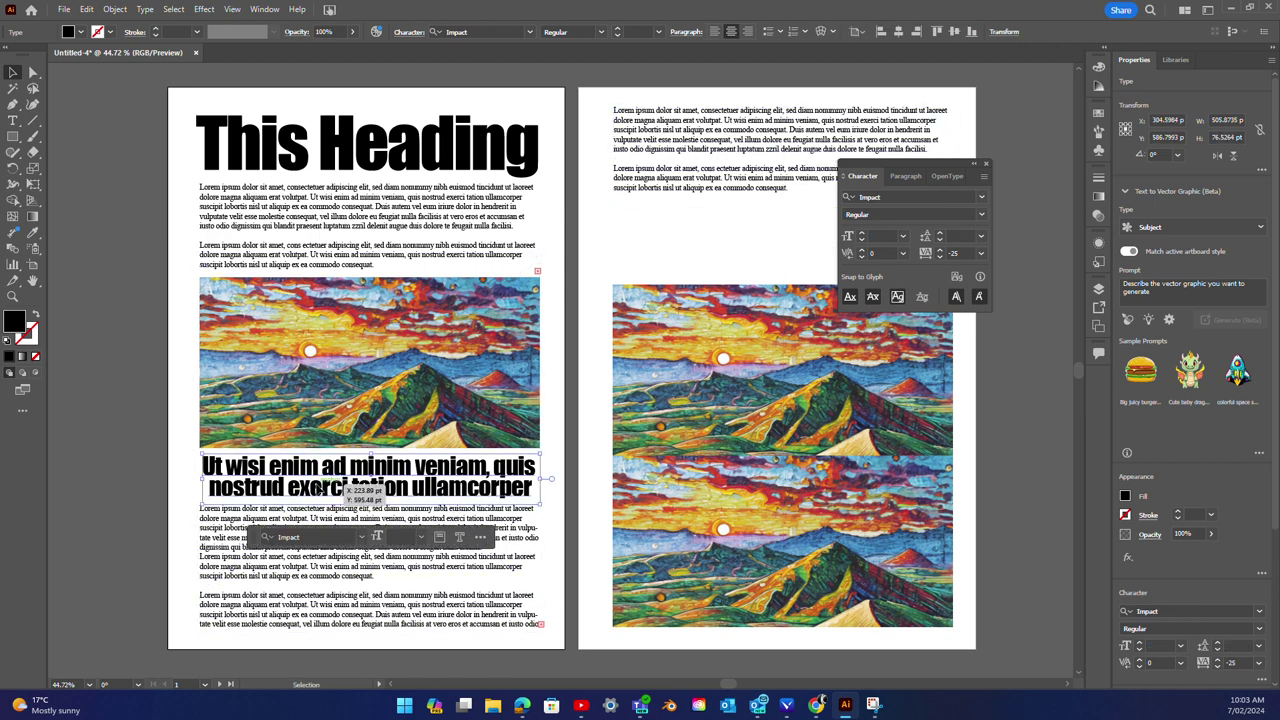
{"action": "left_click_drag", "start_coordinate": [323, 490], "coordinate": [738, 255]}
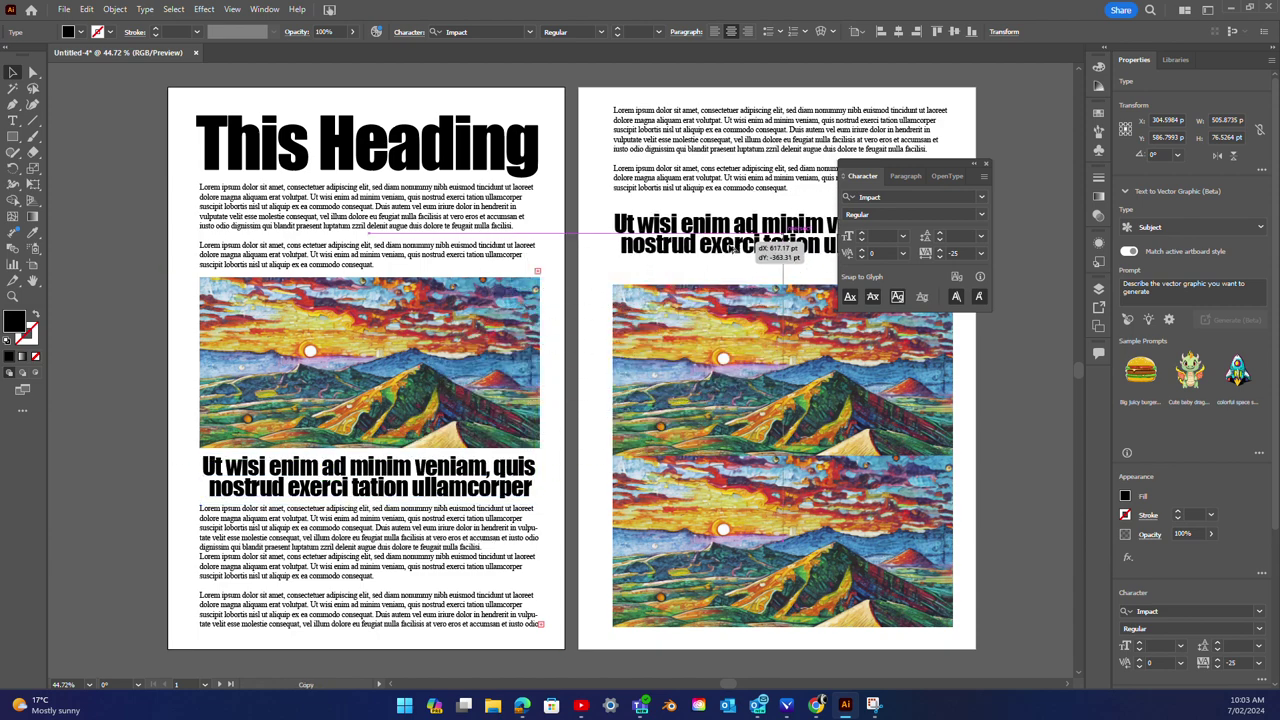
{"action": "left_click_drag", "start_coordinate": [738, 255], "coordinate": [736, 249]}
Step: Move the Character panel aside and shrink the caption copy on page two
{"action": "left_click_drag", "start_coordinate": [898, 162], "coordinate": [1053, 387]}
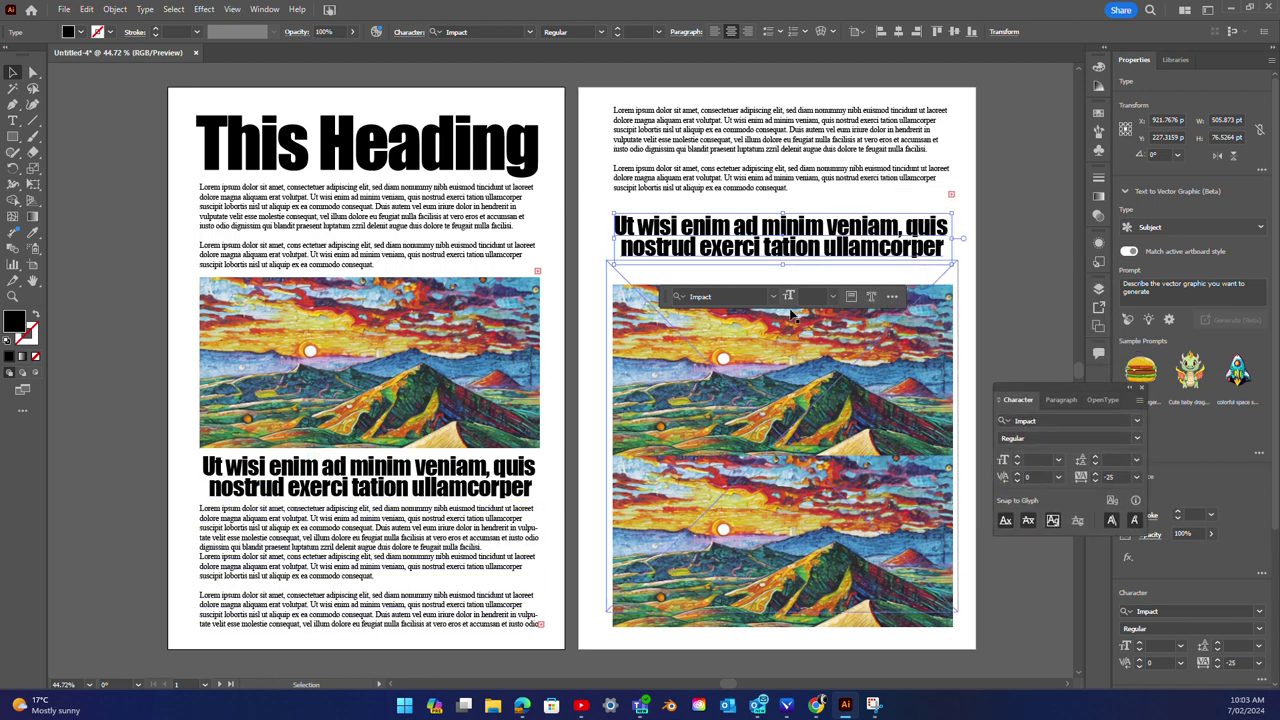
{"action": "left_click", "coordinate": [786, 336]}
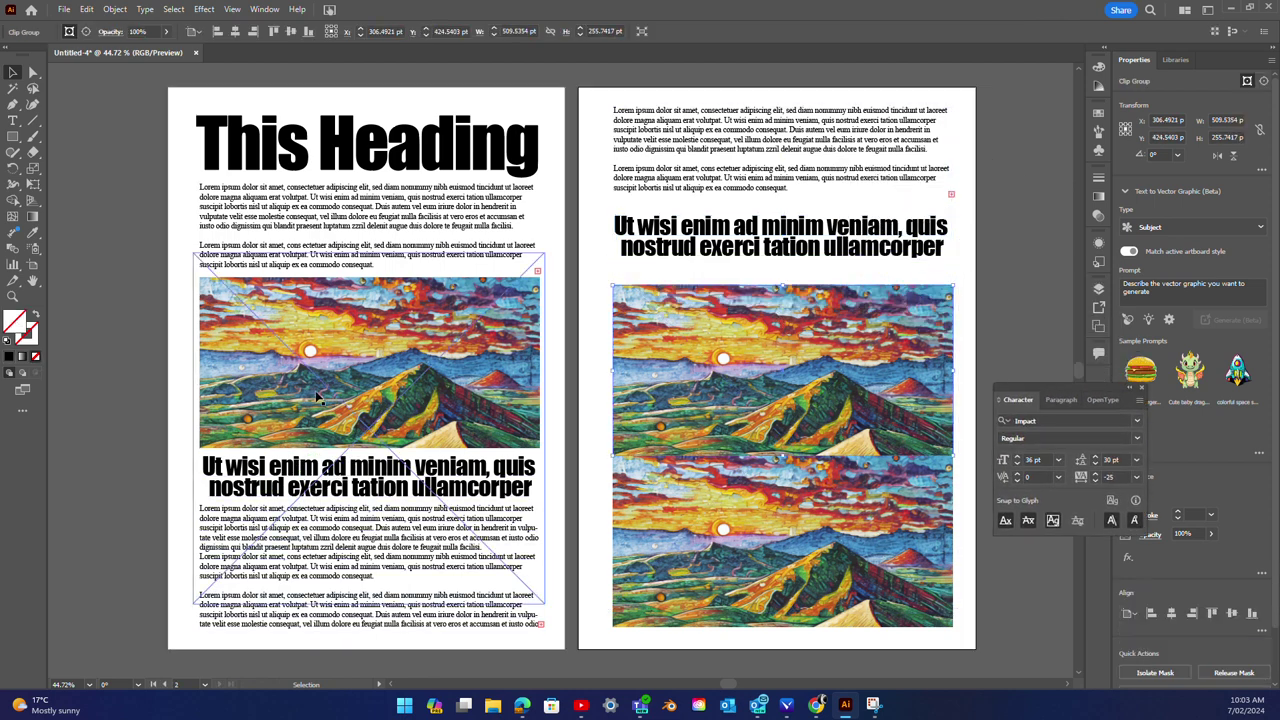
{"action": "left_click", "coordinate": [812, 258]}
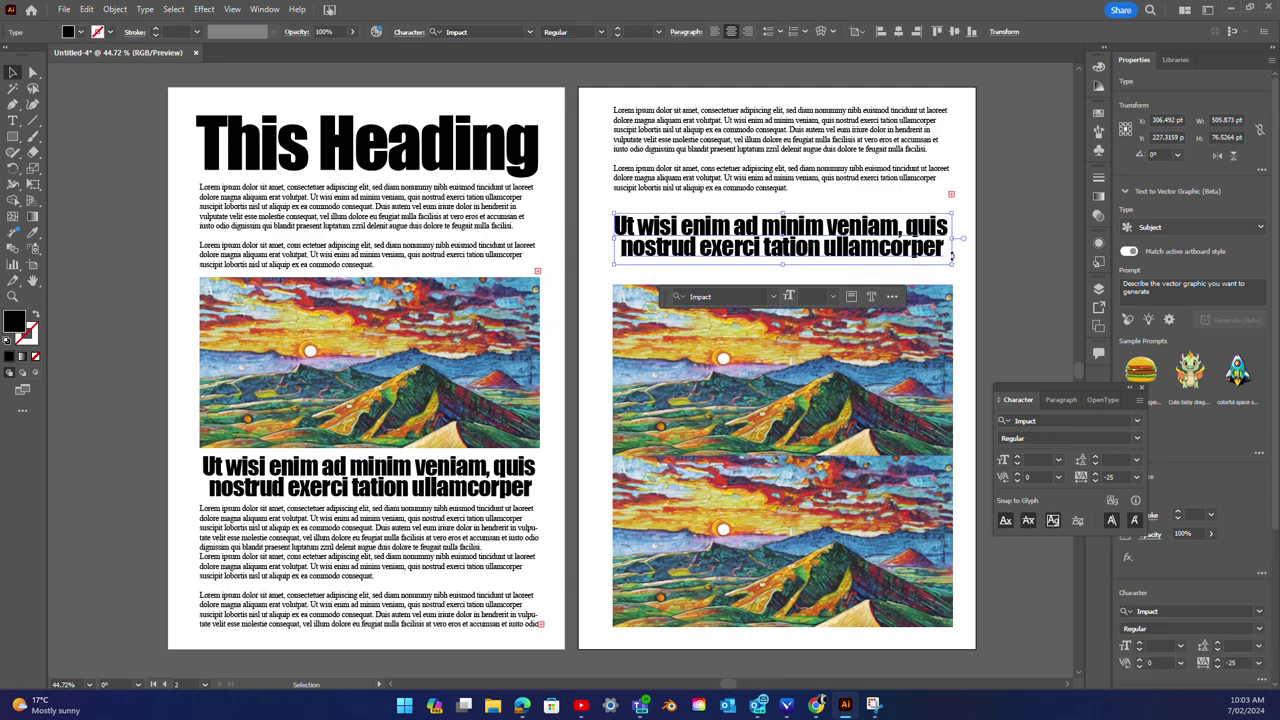
{"action": "left_click_drag", "start_coordinate": [952, 265], "coordinate": [906, 252]}
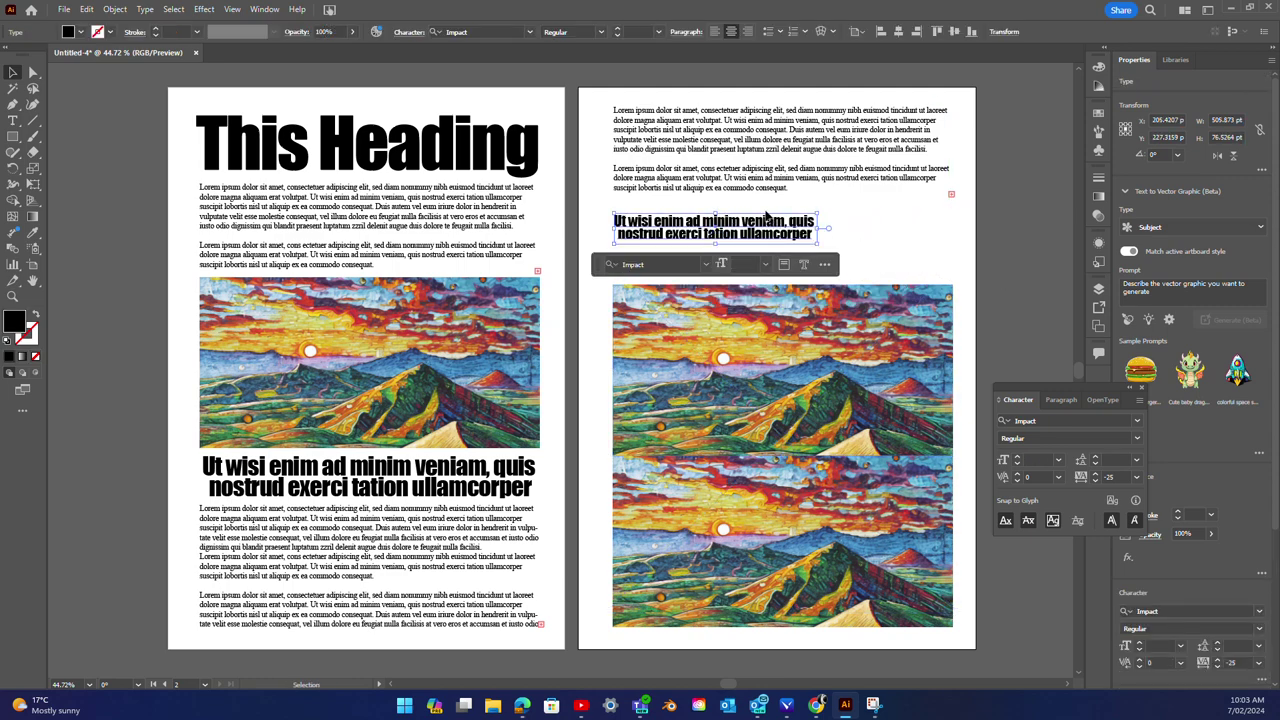
Step: Shrink the upper landscape copy to about 414 x 208 pt and shift it right
{"action": "left_click", "coordinate": [792, 338]}
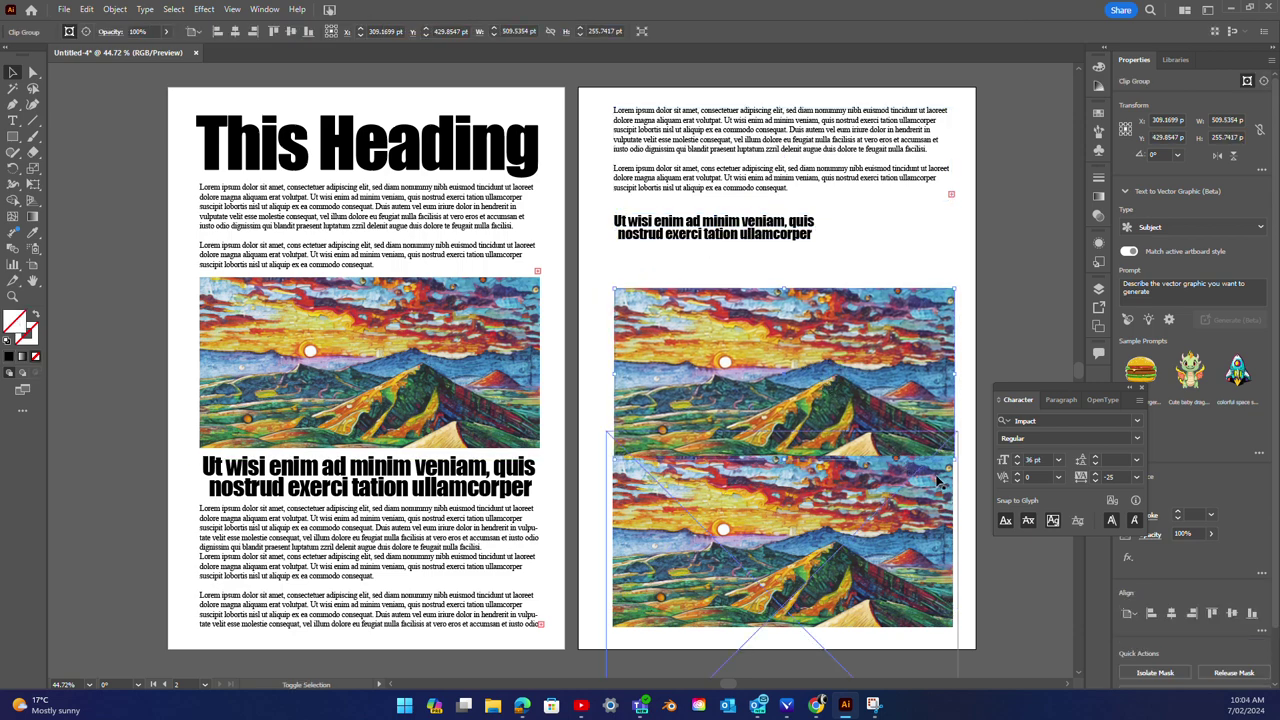
{"action": "left_click_drag", "start_coordinate": [952, 455], "coordinate": [833, 408]}
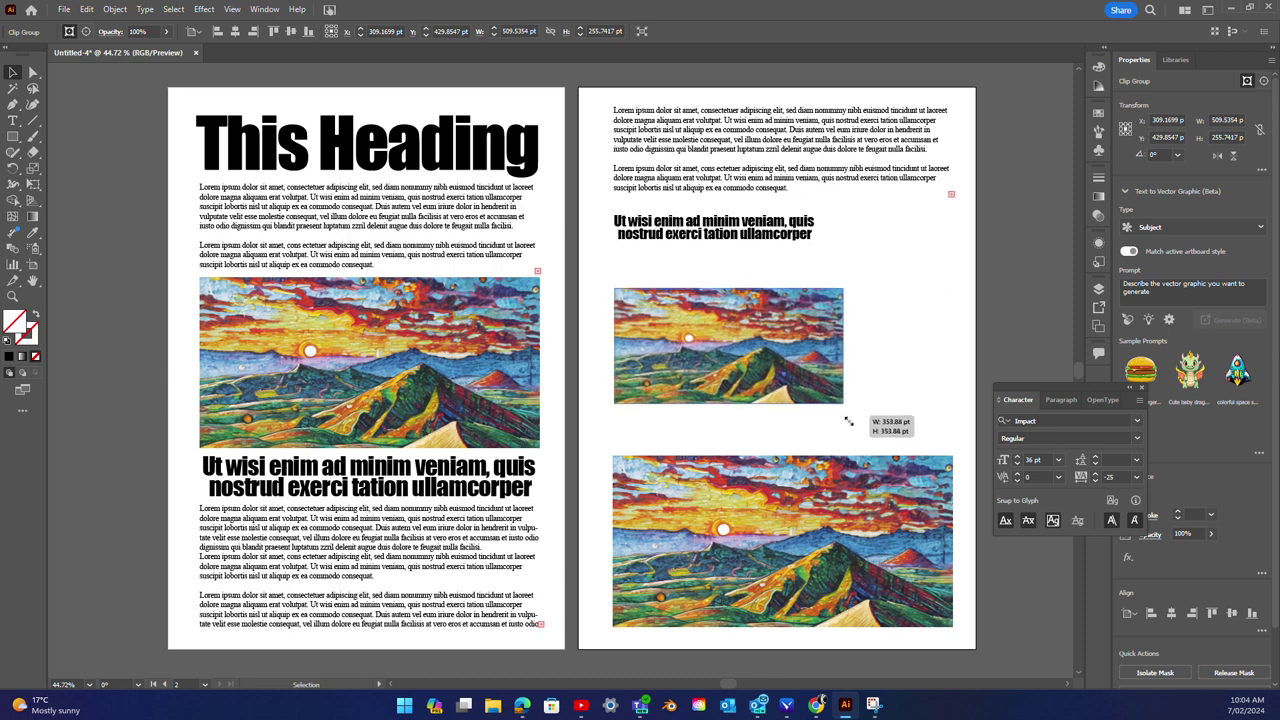
{"action": "left_click_drag", "start_coordinate": [833, 408], "coordinate": [892, 428]}
{"action": "mouse_move", "coordinate": [793, 365]}
{"action": "left_mouse_down"}
{"action": "mouse_move", "coordinate": [864, 349]}
{"action": "mouse_move", "coordinate": [873, 330]}
{"action": "left_mouse_up"}
{"action": "left_click", "coordinate": [640, 470]}
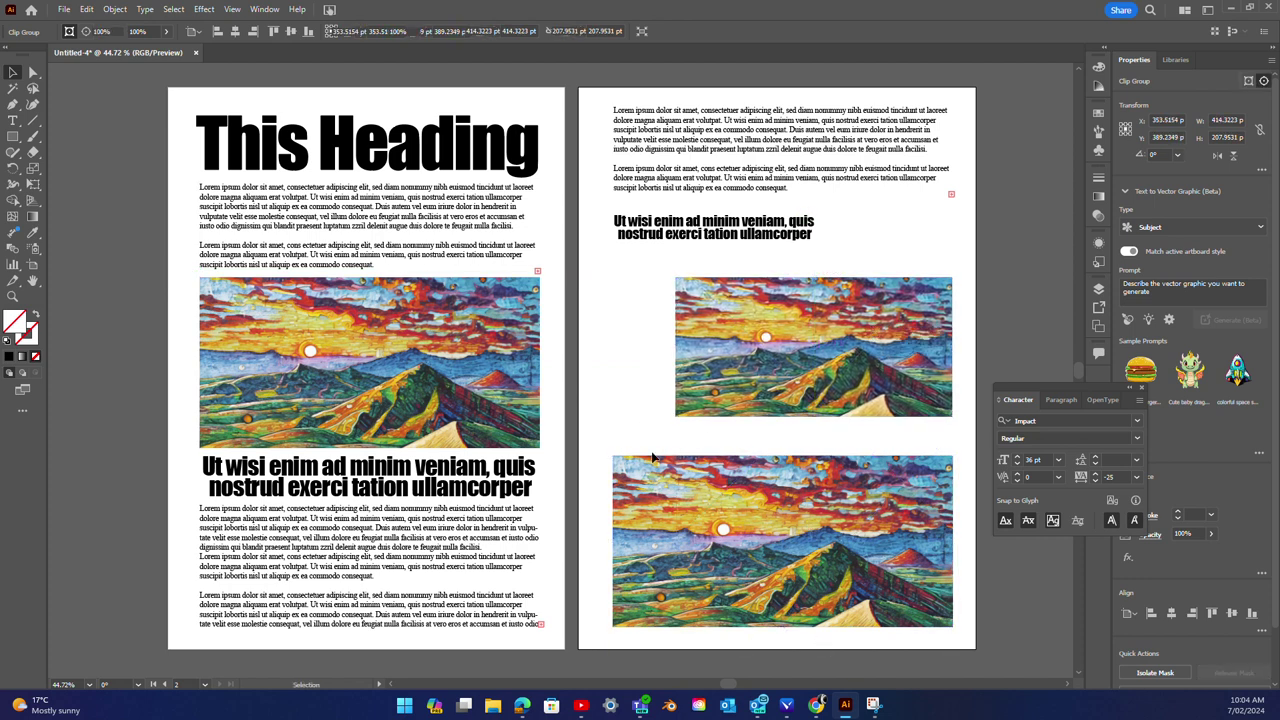
Step: Release the lower image's clipping mask and move the uncropped landscape up
{"action": "left_click", "coordinate": [117, 9]}
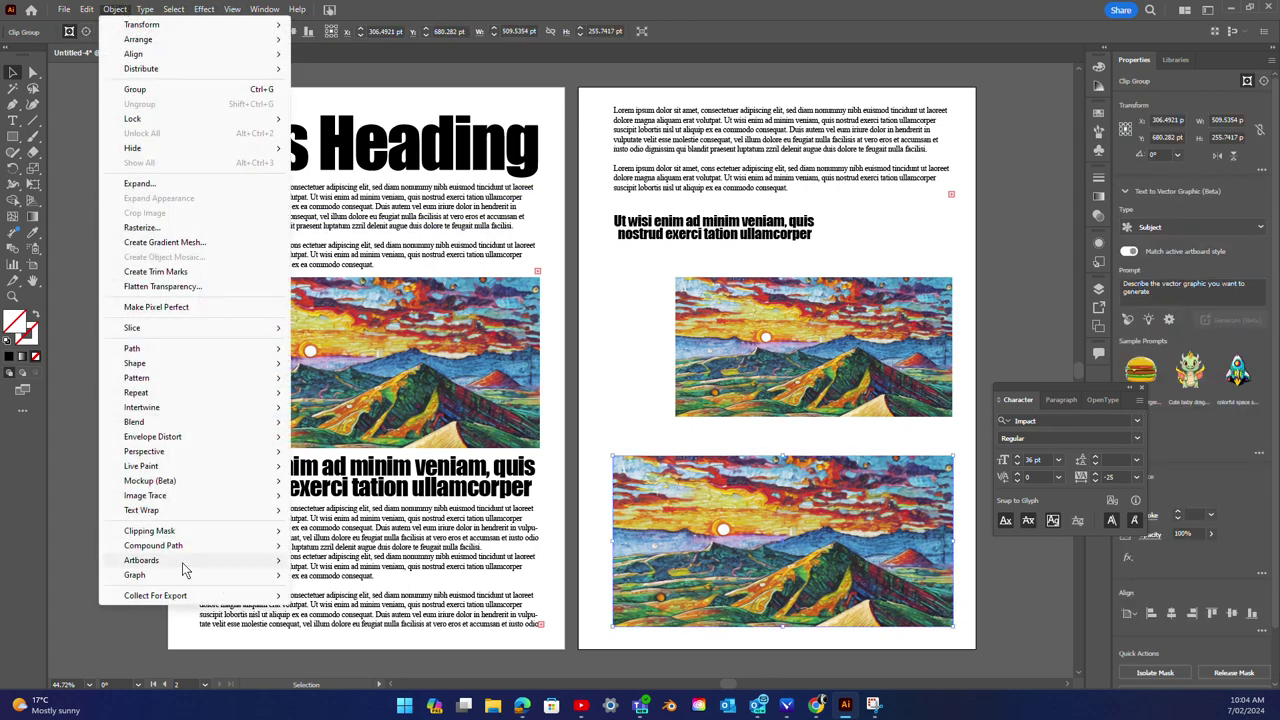
{"action": "mouse_move", "coordinate": [150, 531]}
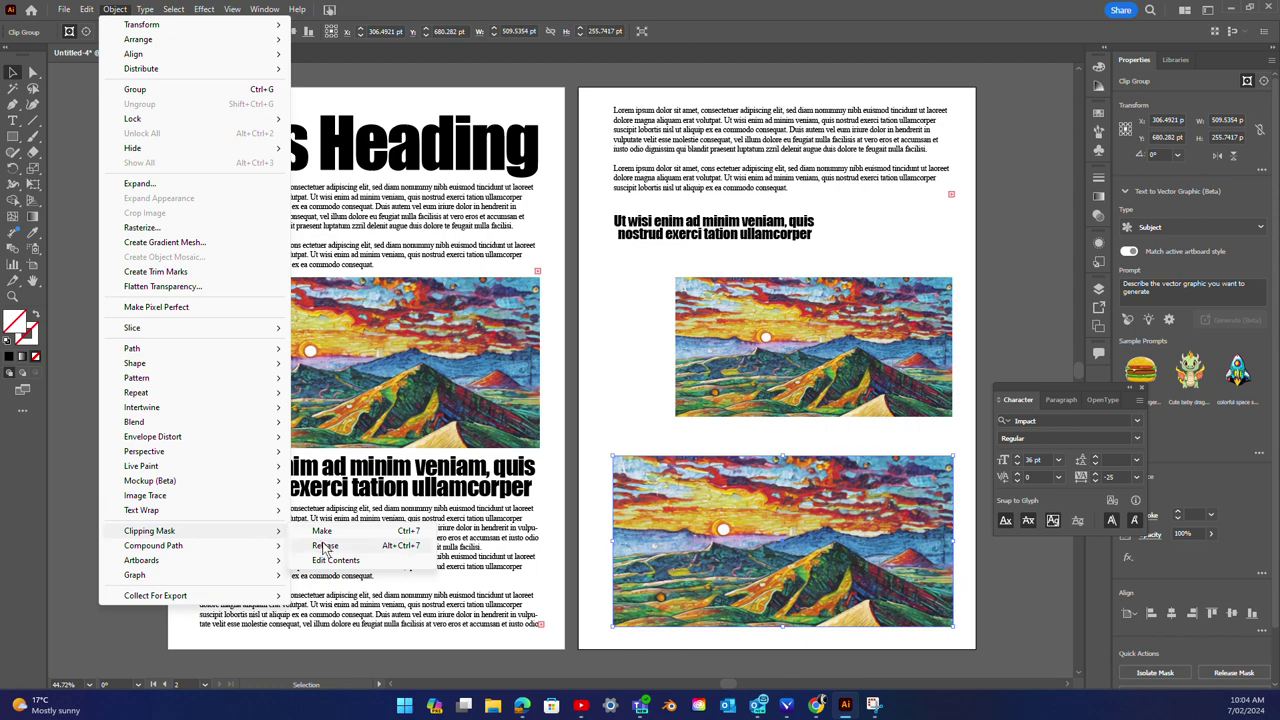
{"action": "left_click", "coordinate": [325, 548]}
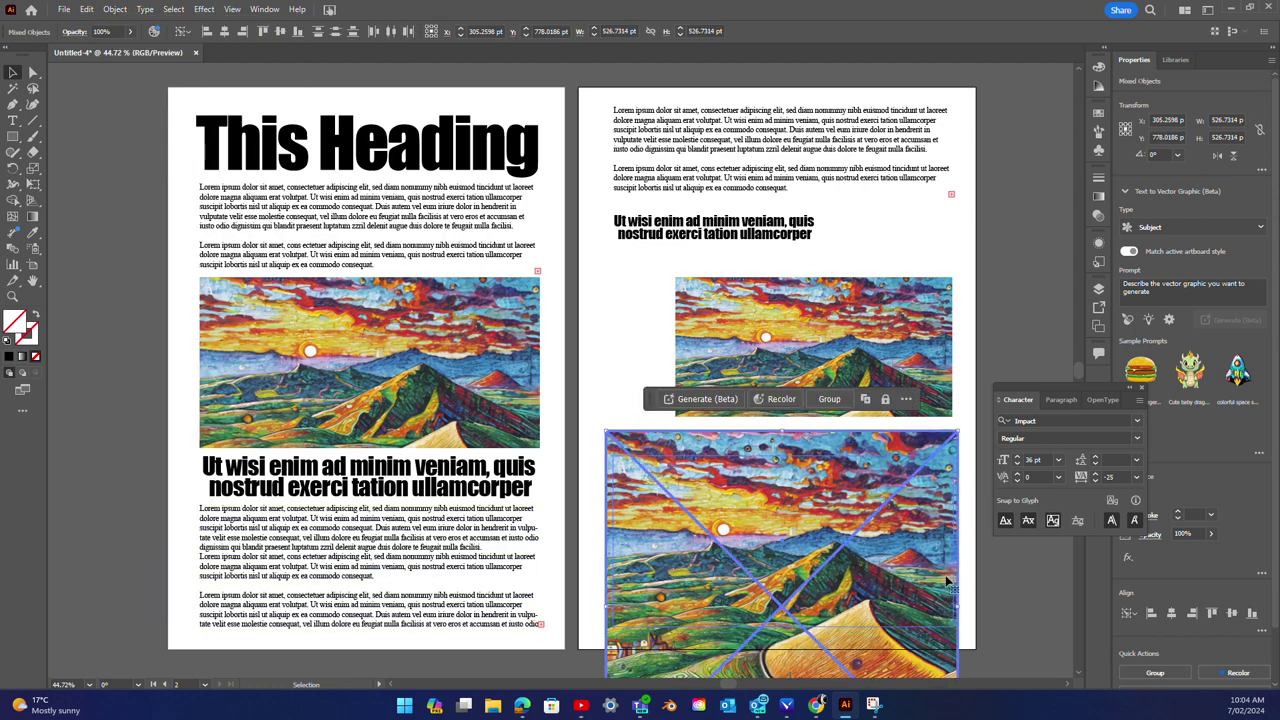
{"action": "left_click_drag", "start_coordinate": [912, 515], "coordinate": [931, 397]}
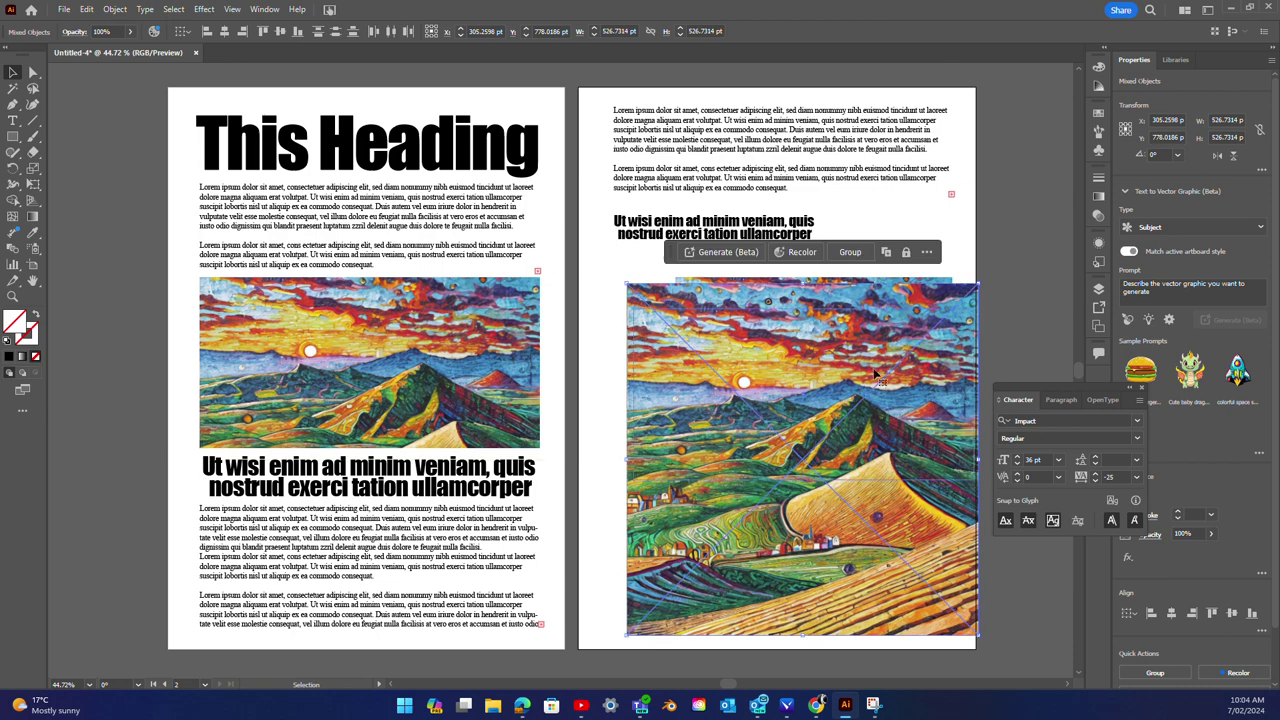
Step: Draw a 317 pt circle over the landscape and clip the image to it
{"action": "left_click", "coordinate": [13, 139]}
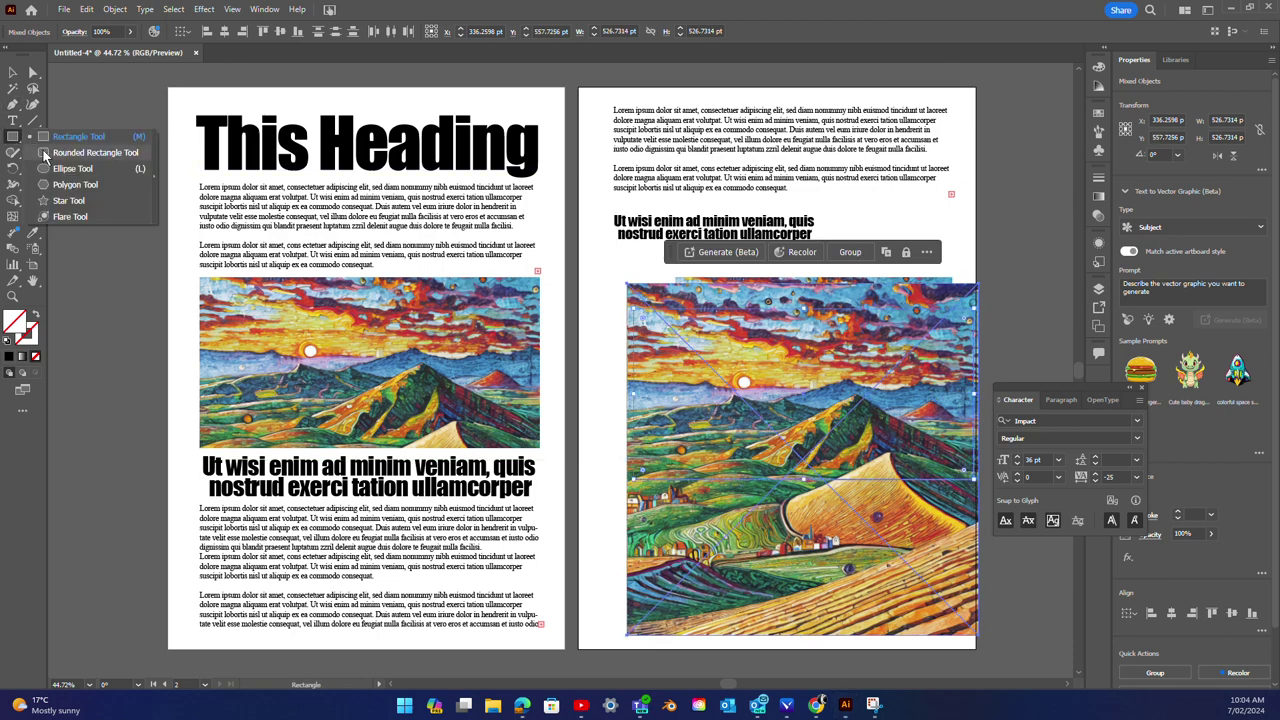
{"action": "left_click", "coordinate": [70, 168]}
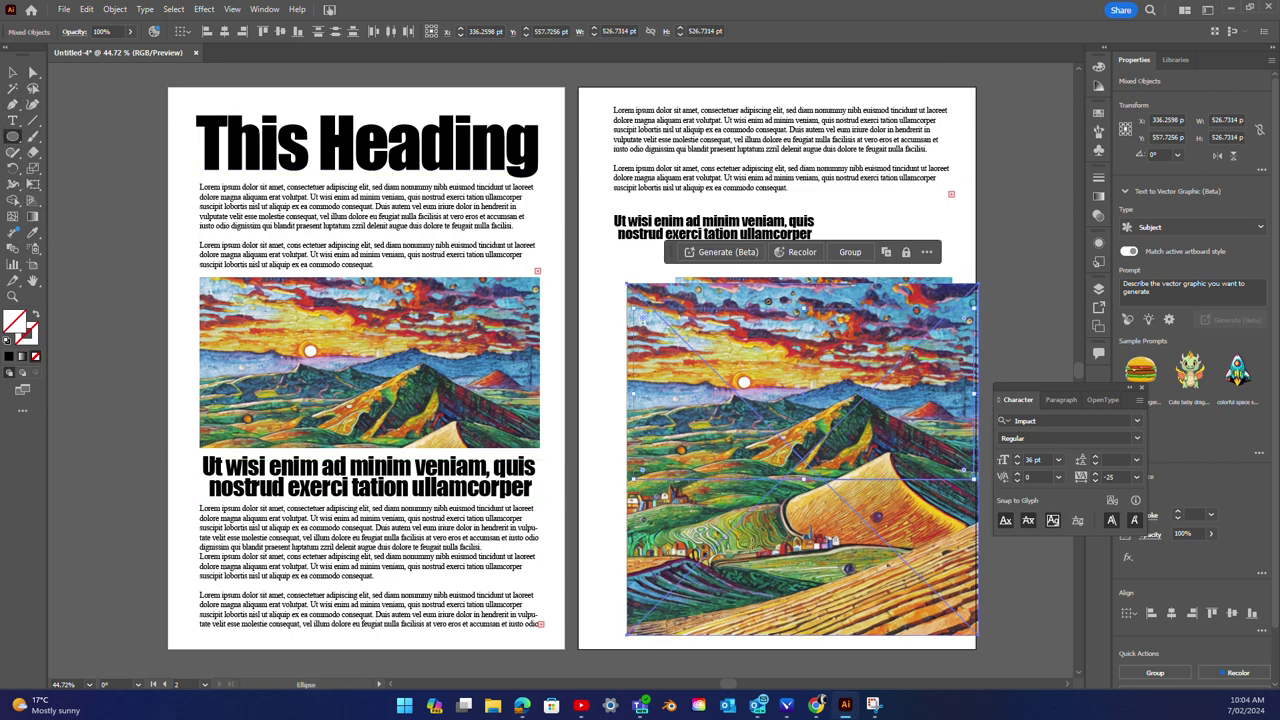
{"action": "left_click_drag", "start_coordinate": [753, 473], "coordinate": [905, 610]}
{"action": "left_click", "coordinate": [11, 73]}
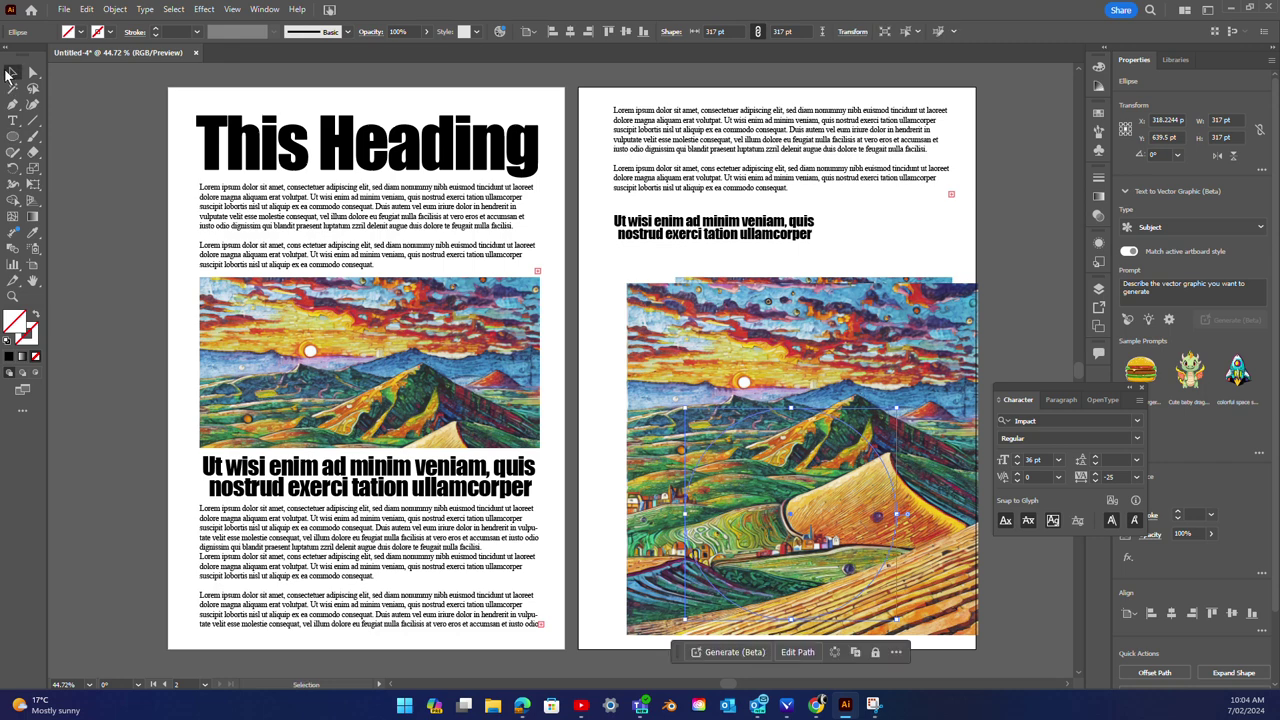
{"action": "left_click", "coordinate": [961, 621], "text": "shift"}
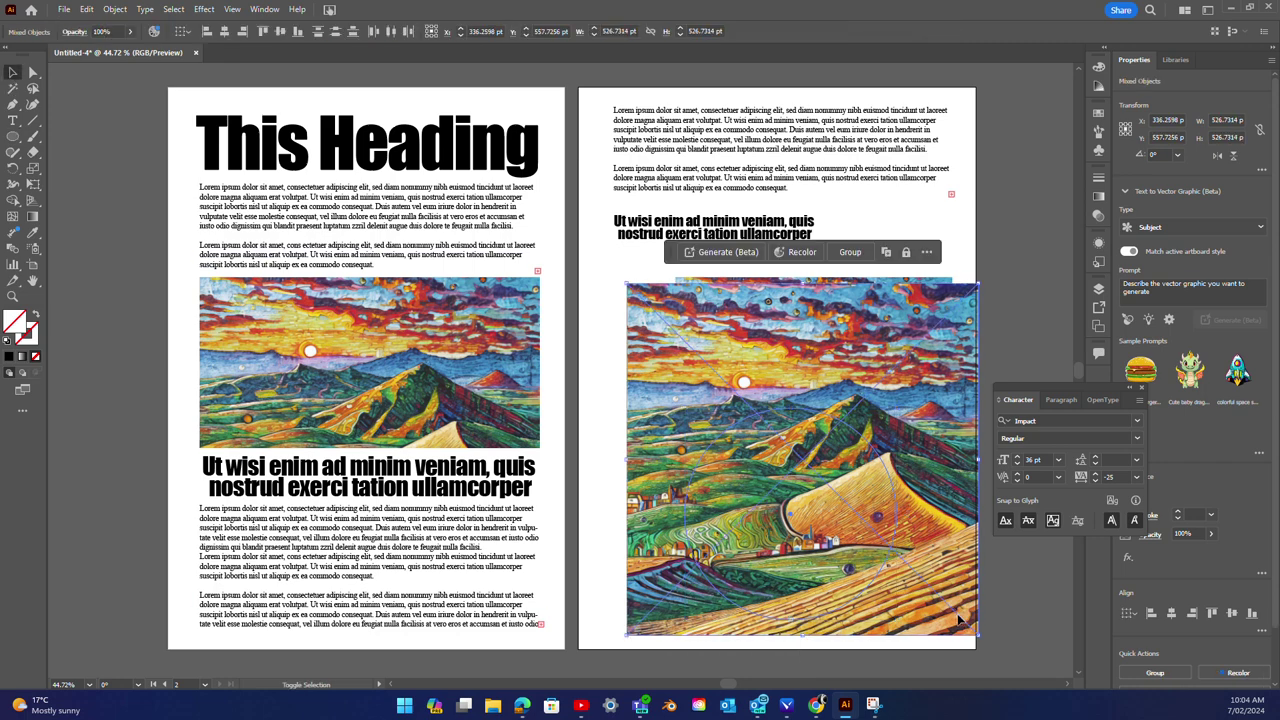
{"action": "left_click", "coordinate": [125, 10]}
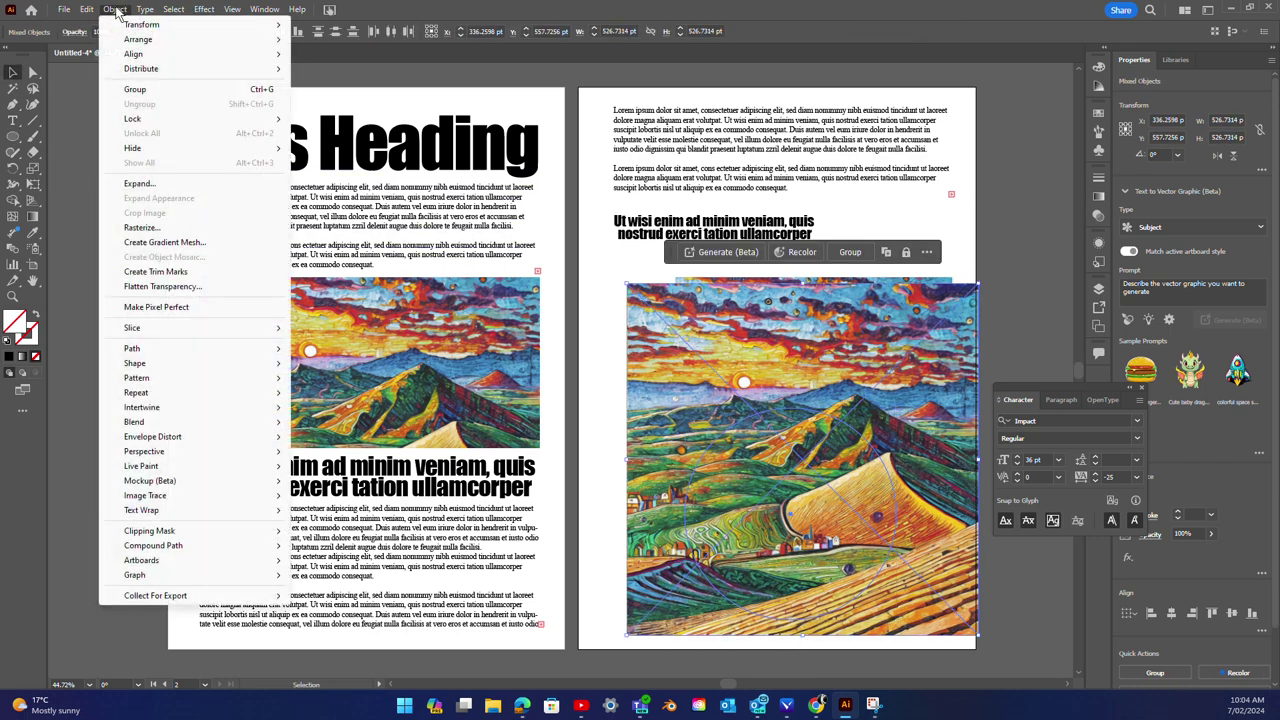
{"action": "mouse_move", "coordinate": [150, 531]}
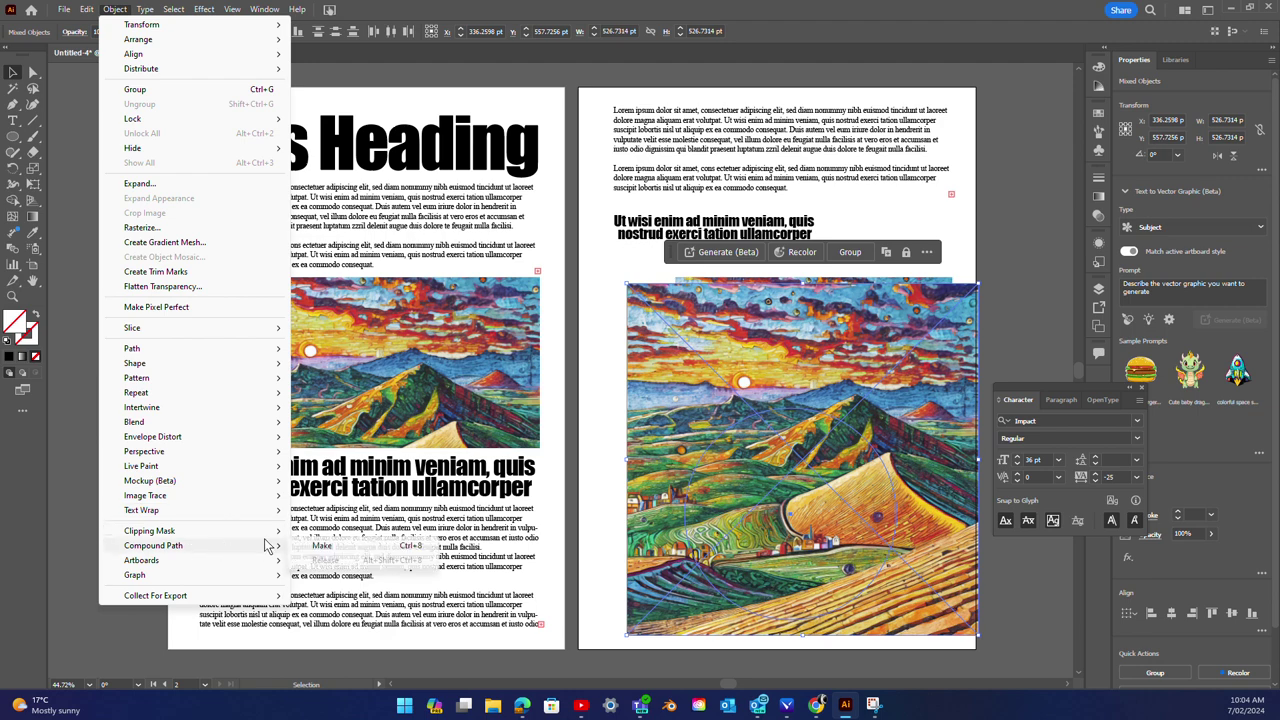
{"action": "left_click", "coordinate": [321, 533]}
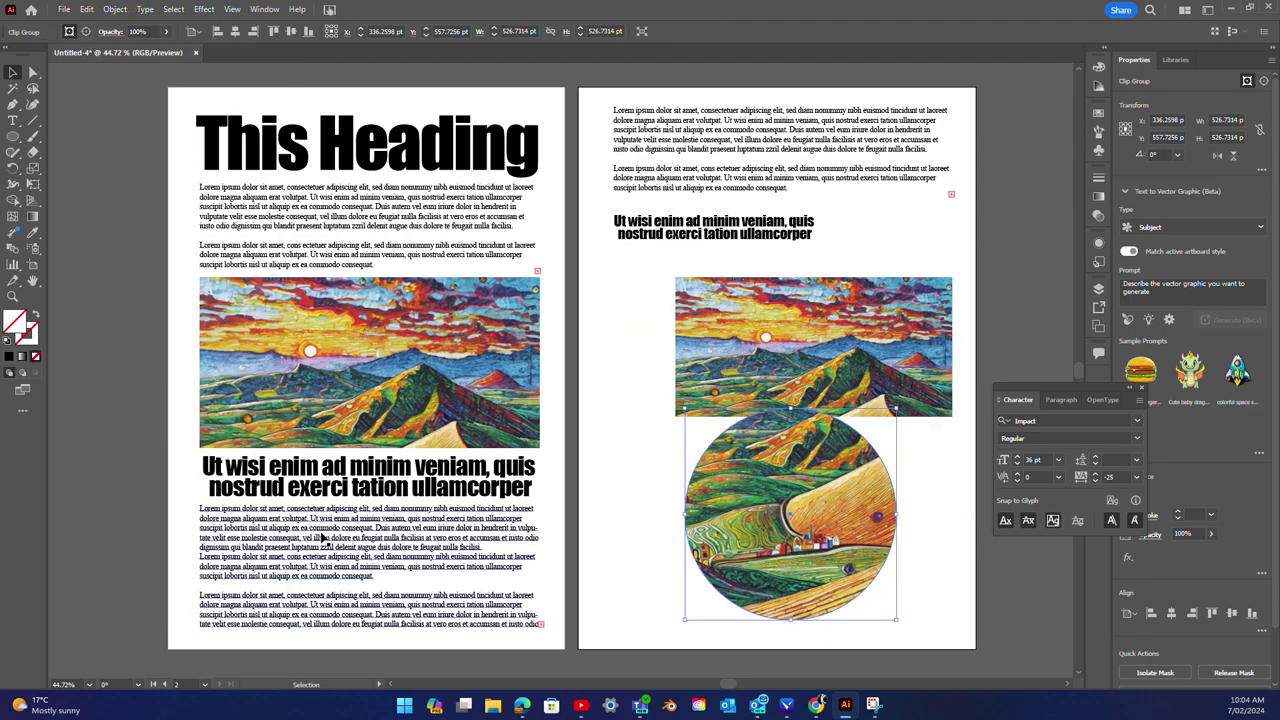
Step: Delete the rectangular landscape copy and enlarge the circular image below the subheading
{"action": "left_click", "coordinate": [850, 380]}
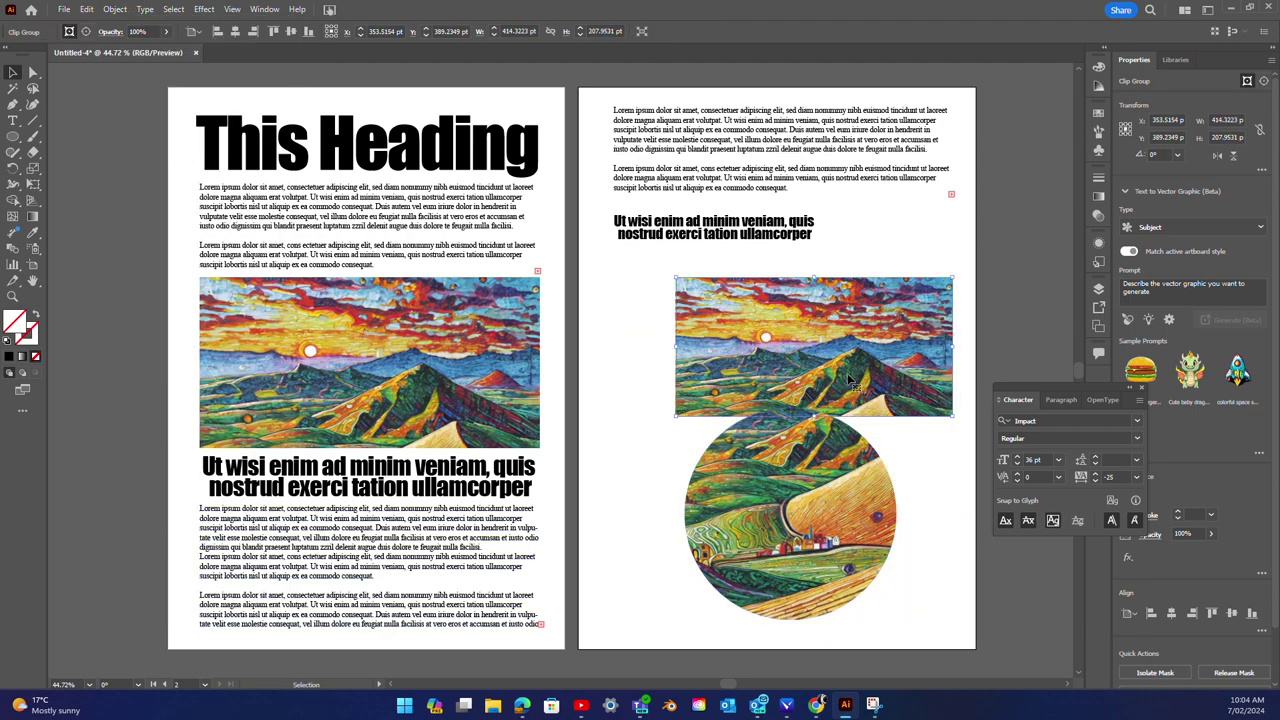
{"action": "key", "text": "Delete"}
{"action": "left_click_drag", "start_coordinate": [799, 450], "coordinate": [736, 314]}
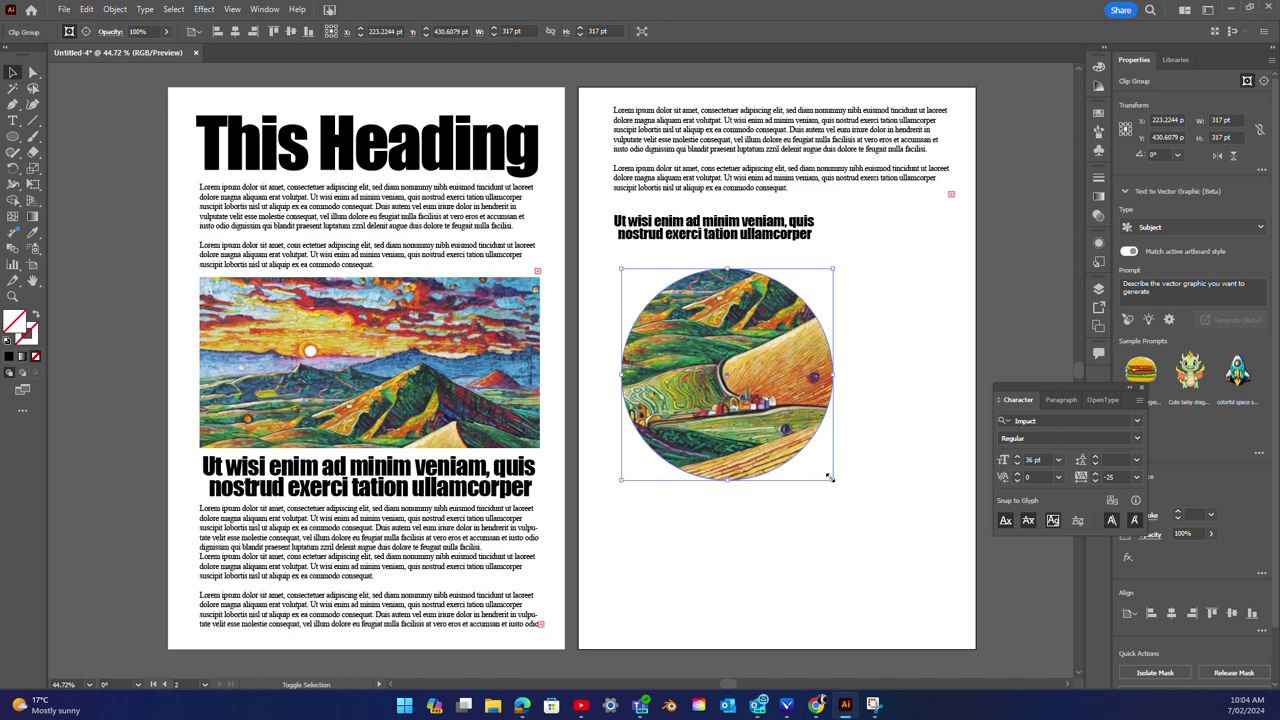
{"action": "left_click_drag", "start_coordinate": [829, 478], "coordinate": [963, 621]}
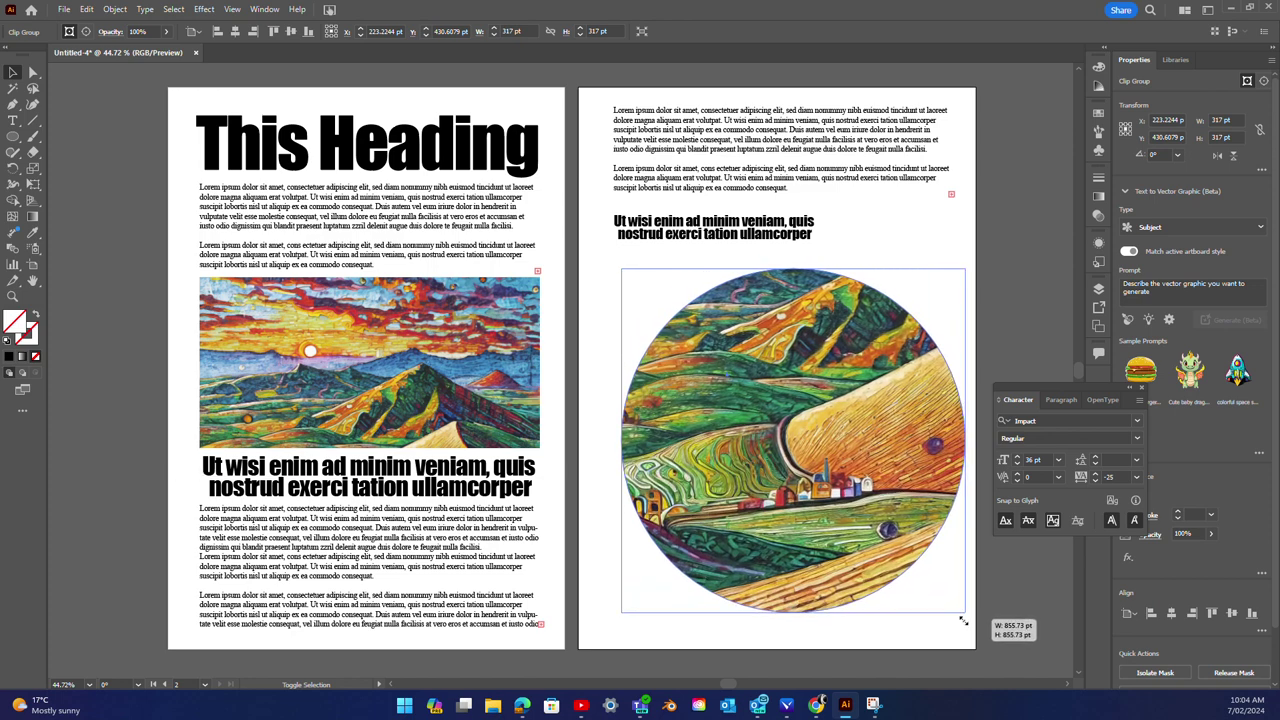
{"action": "mouse_move", "coordinate": [800, 485]}
{"action": "left_mouse_down"}
{"action": "mouse_move", "coordinate": [795, 505]}
{"action": "mouse_move", "coordinate": [795, 484]}
{"action": "left_mouse_up"}
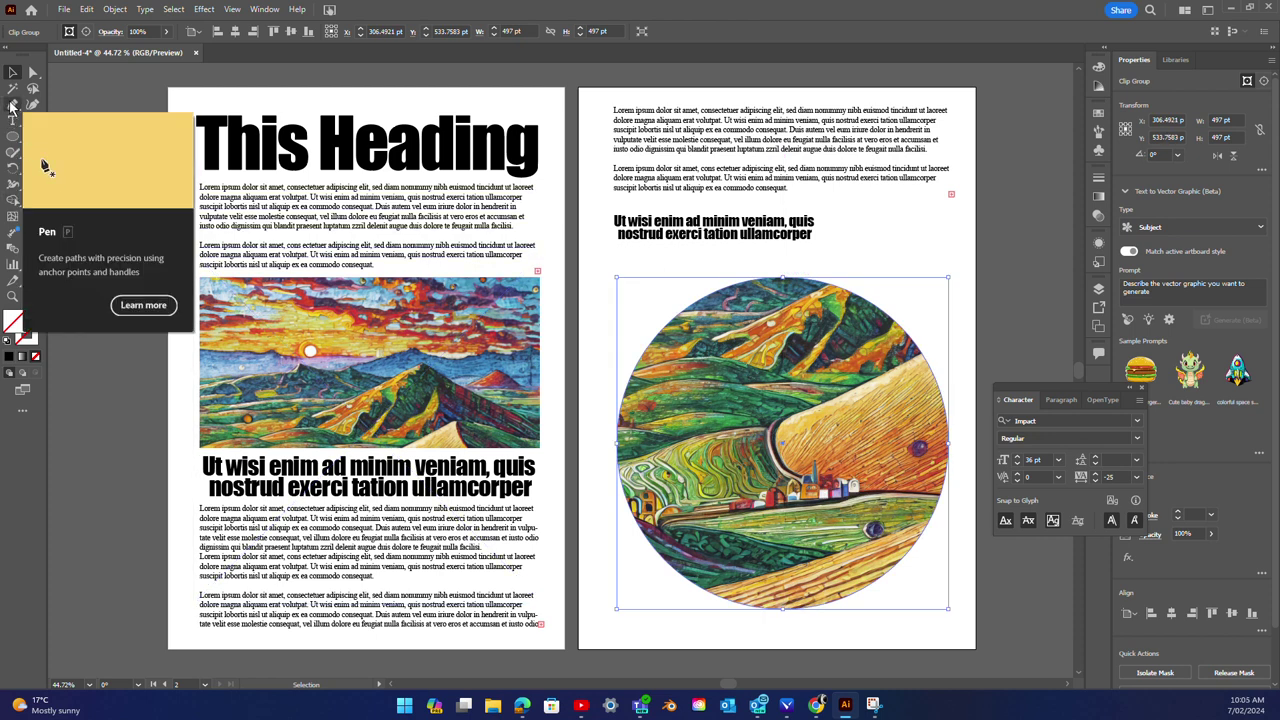
{"action": "left_click_drag", "start_coordinate": [757, 460], "coordinate": [760, 466]}
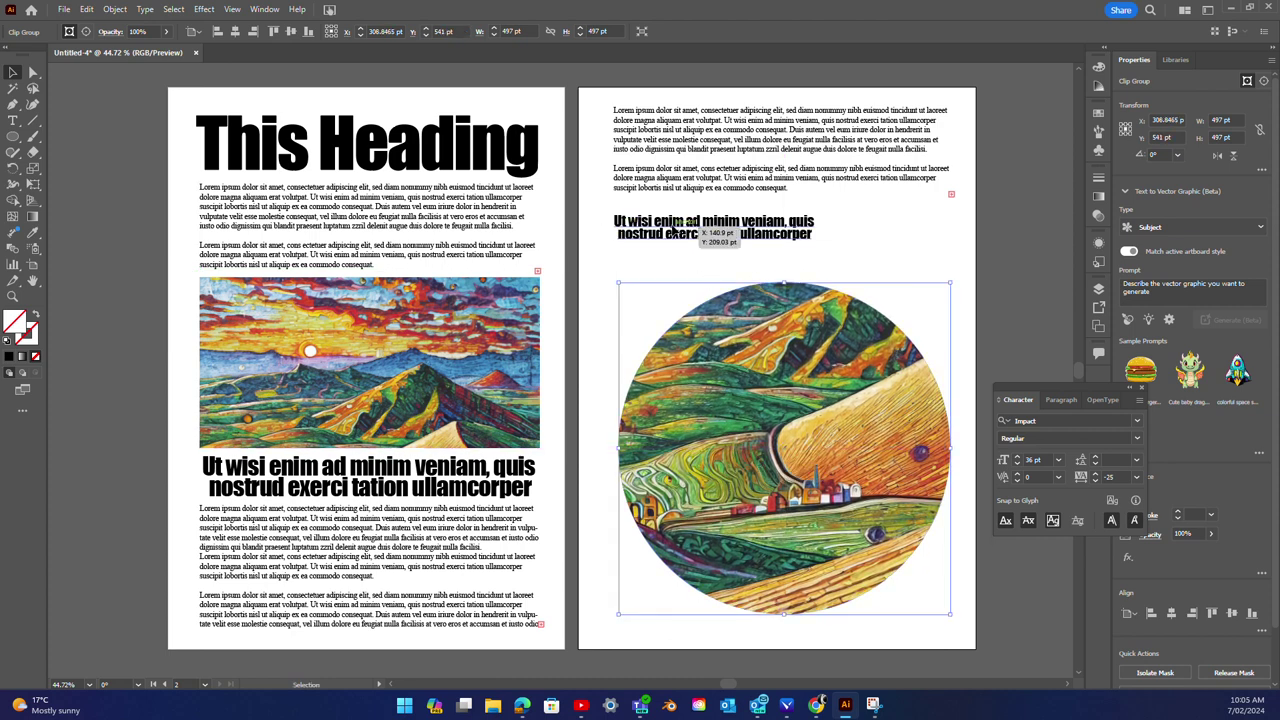
Step: Move the subheading down onto the circular image
{"action": "mouse_move", "coordinate": [672, 230]}
{"action": "left_mouse_down"}
{"action": "mouse_move", "coordinate": [812, 248]}
{"action": "mouse_move", "coordinate": [800, 246]}
{"action": "left_mouse_up"}
{"action": "left_click_drag", "start_coordinate": [734, 122], "coordinate": [734, 133]}
{"action": "left_click", "coordinate": [943, 333]}
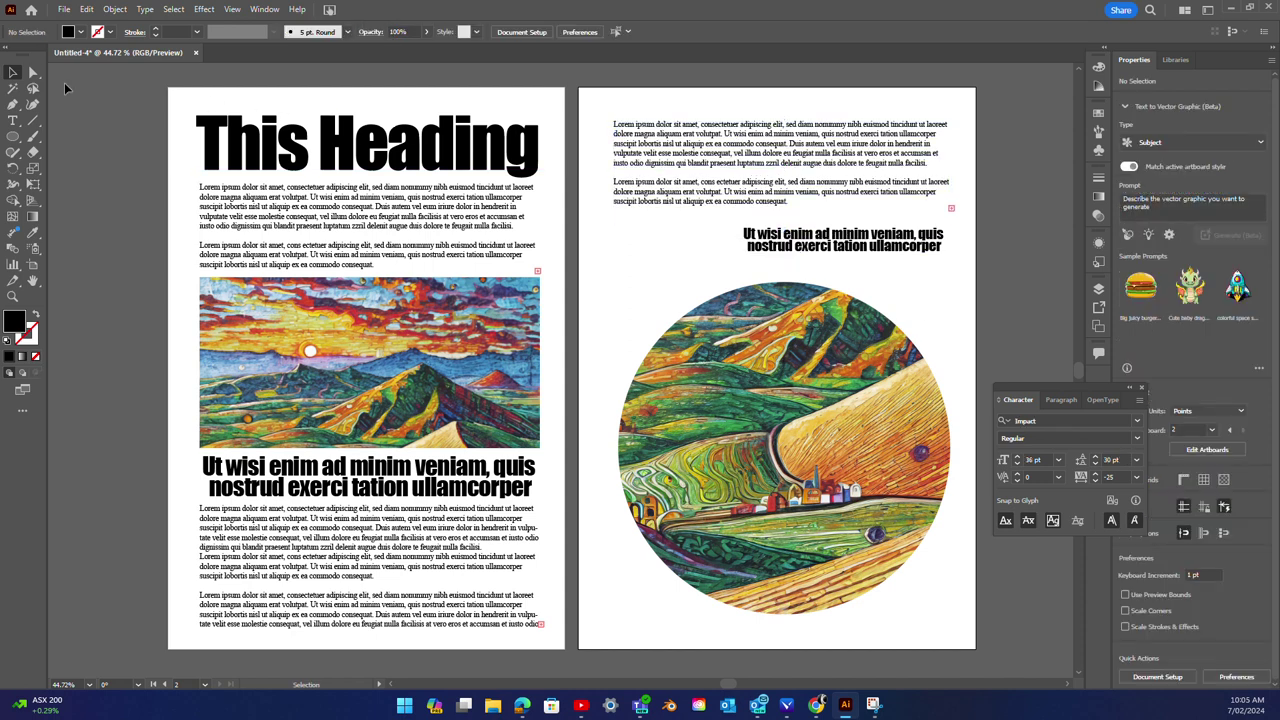
{"action": "mouse_move", "coordinate": [840, 260]}
{"action": "left_mouse_down"}
{"action": "mouse_move", "coordinate": [808, 490]}
{"action": "mouse_move", "coordinate": [822, 486]}
{"action": "left_mouse_up"}
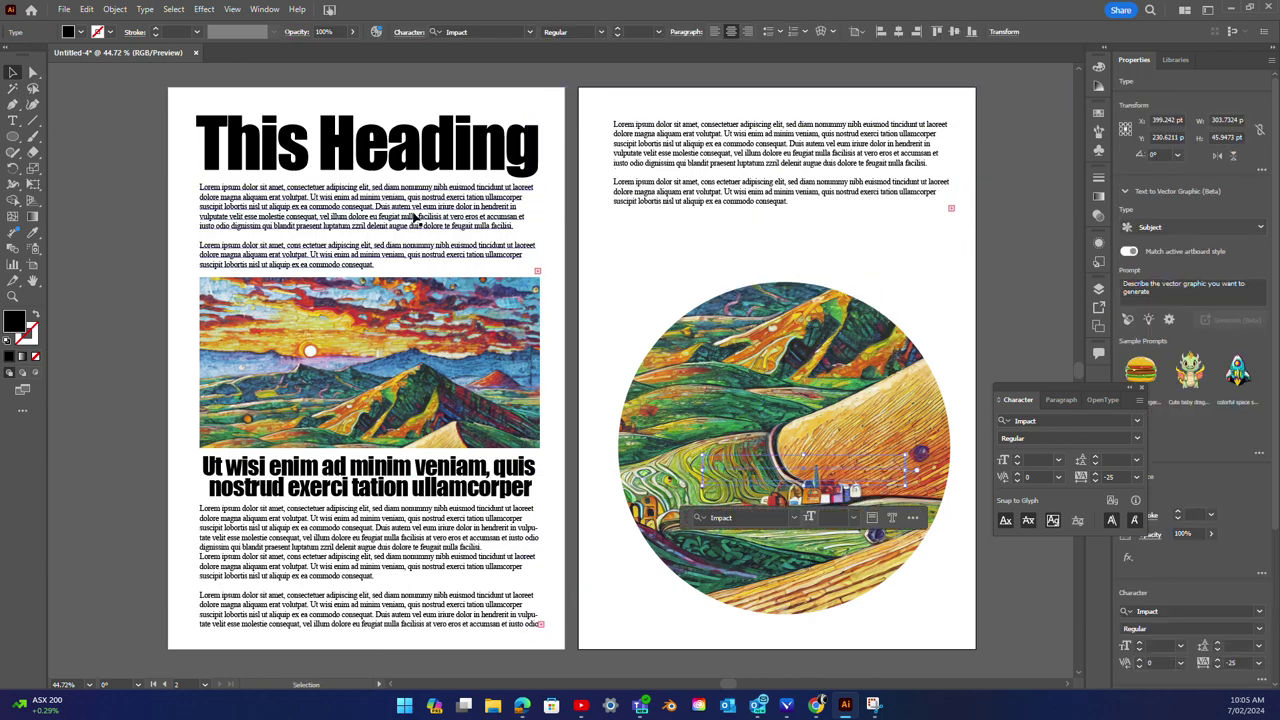
Step: Bring the subheading in front of the circular image and fill it white
{"action": "left_click", "coordinate": [115, 9]}
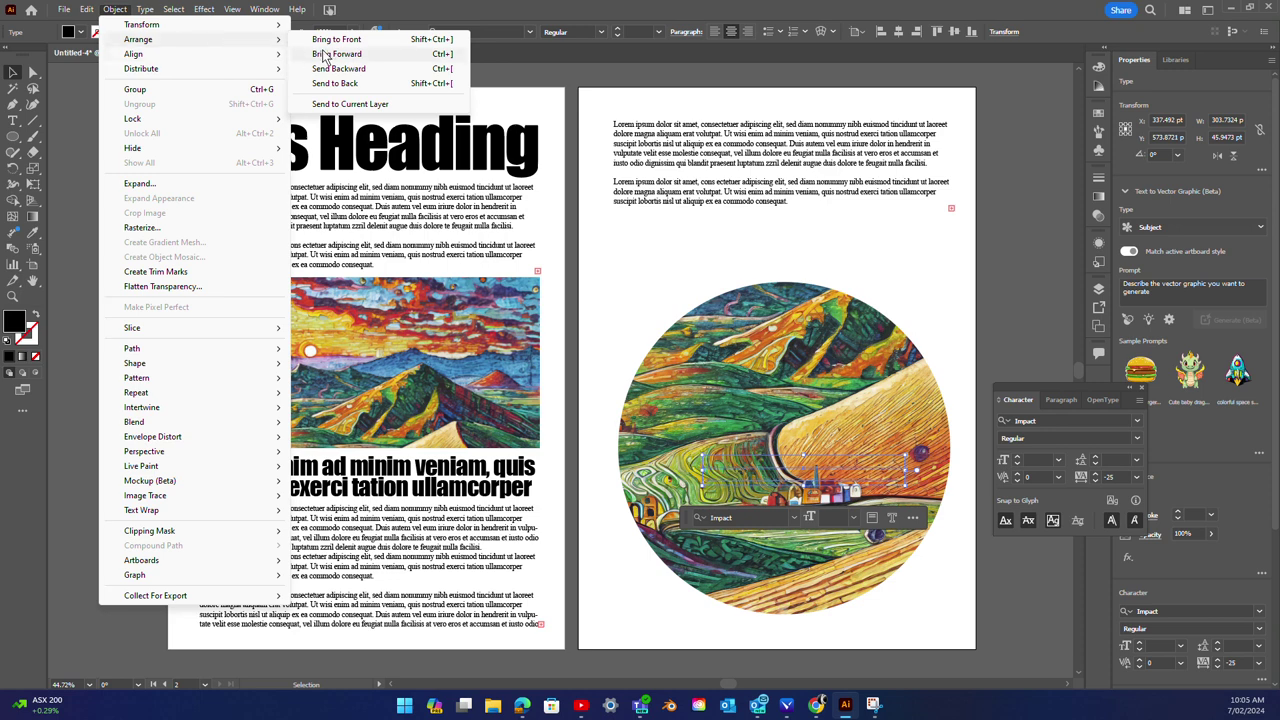
{"action": "left_click", "coordinate": [337, 44]}
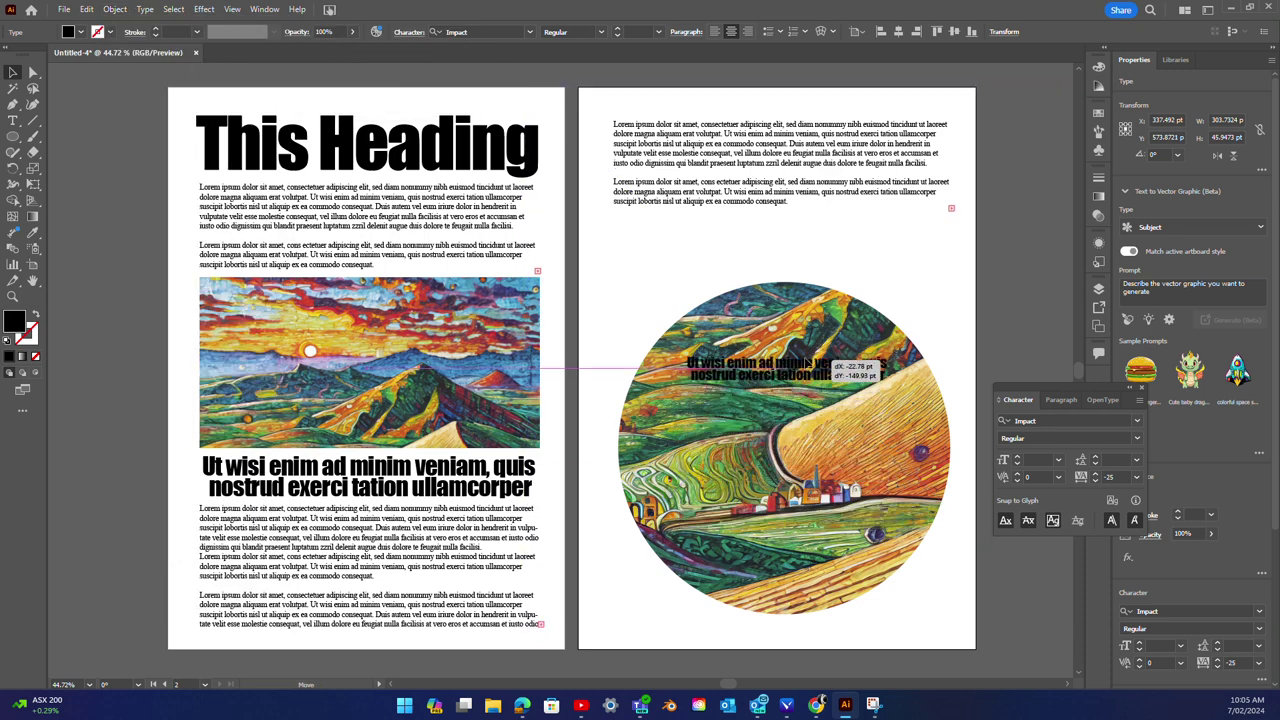
{"action": "left_click_drag", "start_coordinate": [840, 462], "coordinate": [824, 350]}
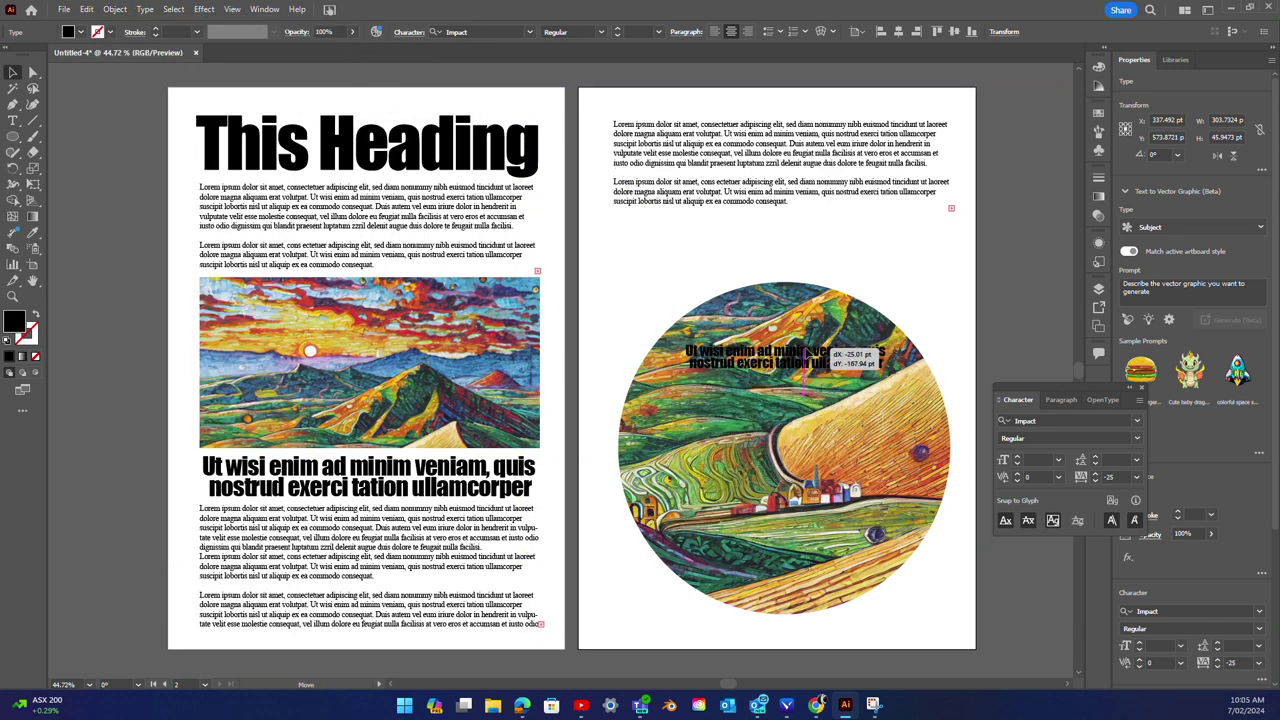
{"action": "double_click", "coordinate": [15, 320]}
{"action": "left_click", "coordinate": [465, 266]}
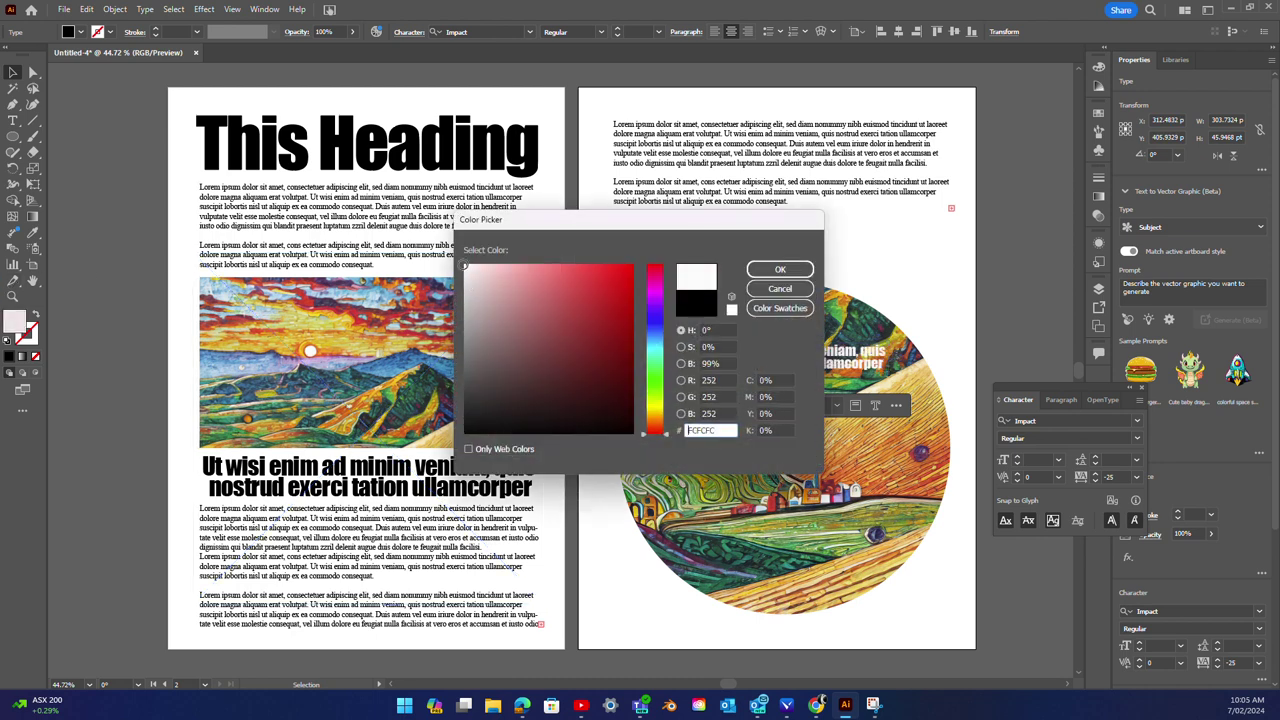
{"action": "left_click", "coordinate": [780, 269]}
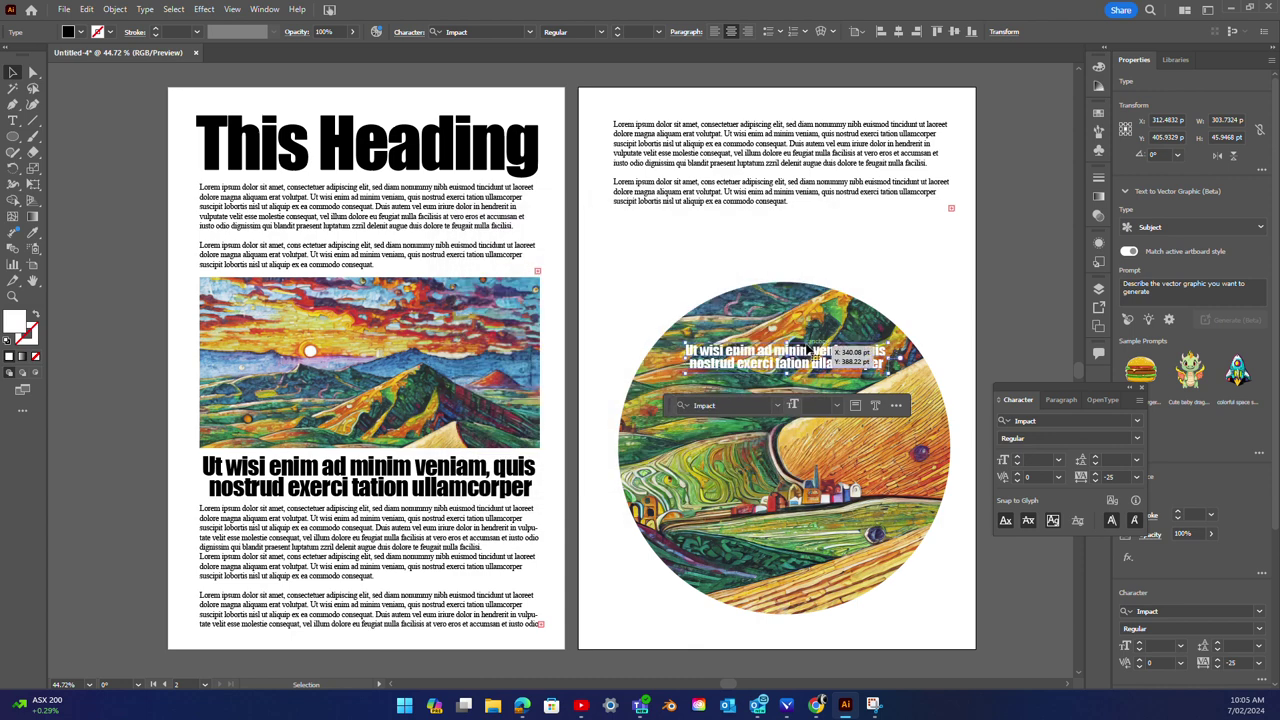
Step: Enlarge the white caption across the circle's upper half, then move circle and caption up together
{"action": "left_click_drag", "start_coordinate": [774, 370], "coordinate": [752, 440]}
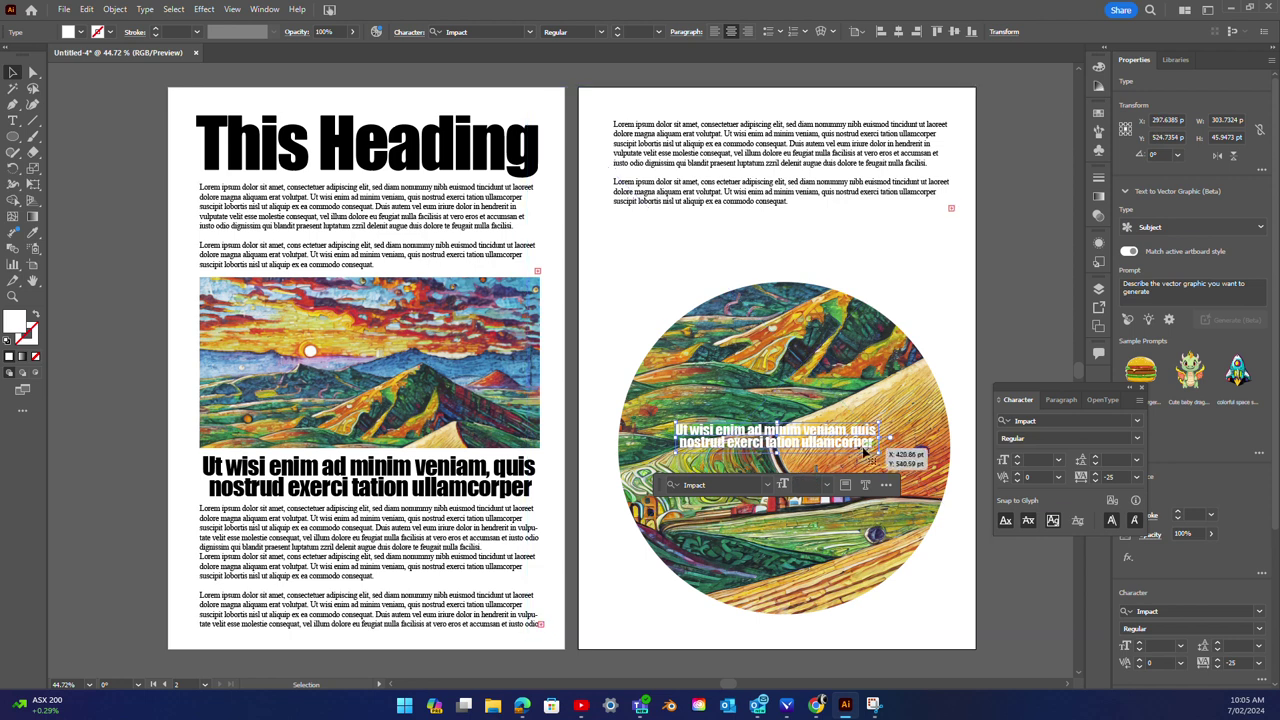
{"action": "left_click_drag", "start_coordinate": [880, 447], "coordinate": [944, 503]}
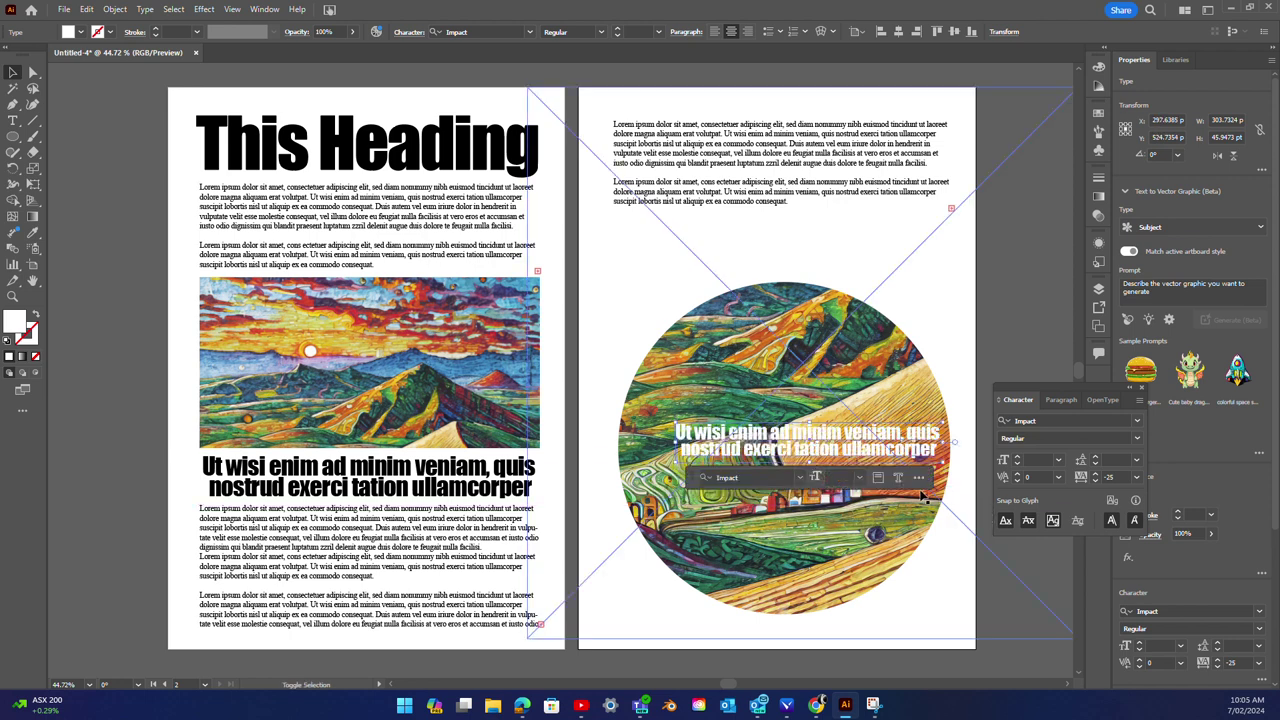
{"action": "mouse_move", "coordinate": [852, 446]}
{"action": "left_mouse_down"}
{"action": "mouse_move", "coordinate": [838, 383]}
{"action": "mouse_move", "coordinate": [815, 508]}
{"action": "mouse_move", "coordinate": [826, 401]}
{"action": "left_mouse_up"}
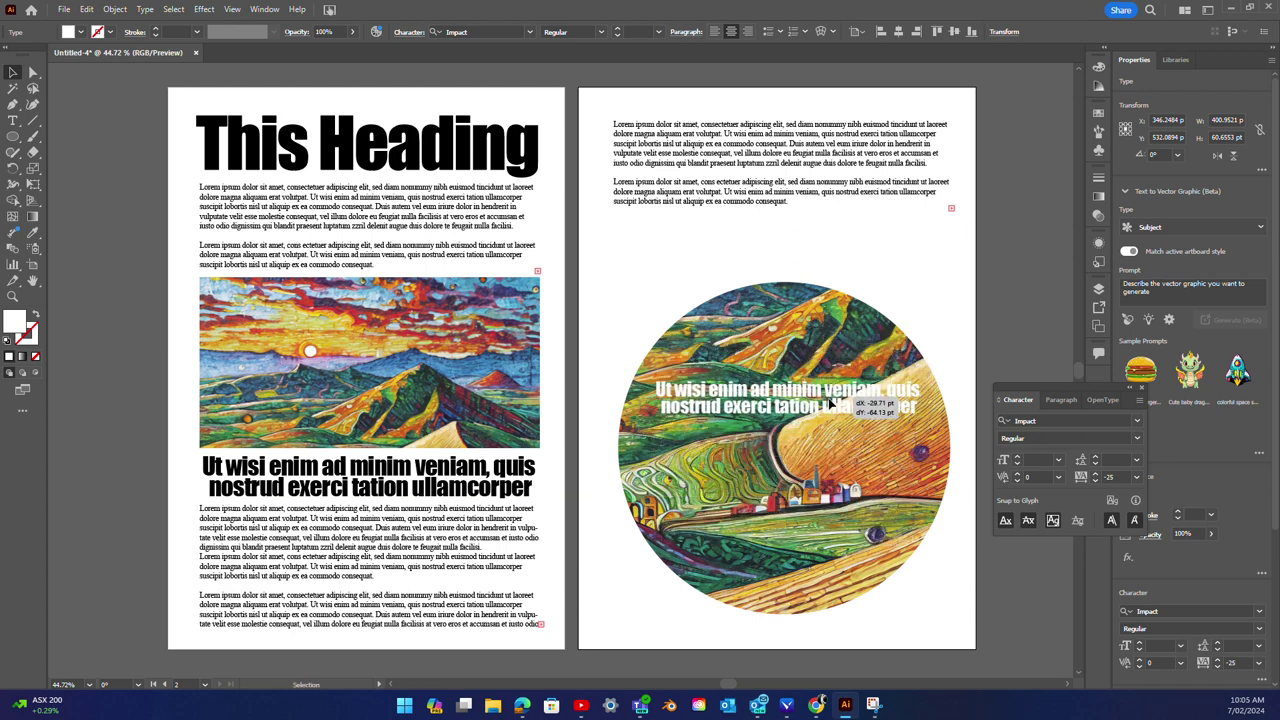
{"action": "left_click_drag", "start_coordinate": [830, 404], "coordinate": [832, 403]}
{"action": "left_click", "coordinate": [1016, 308]}
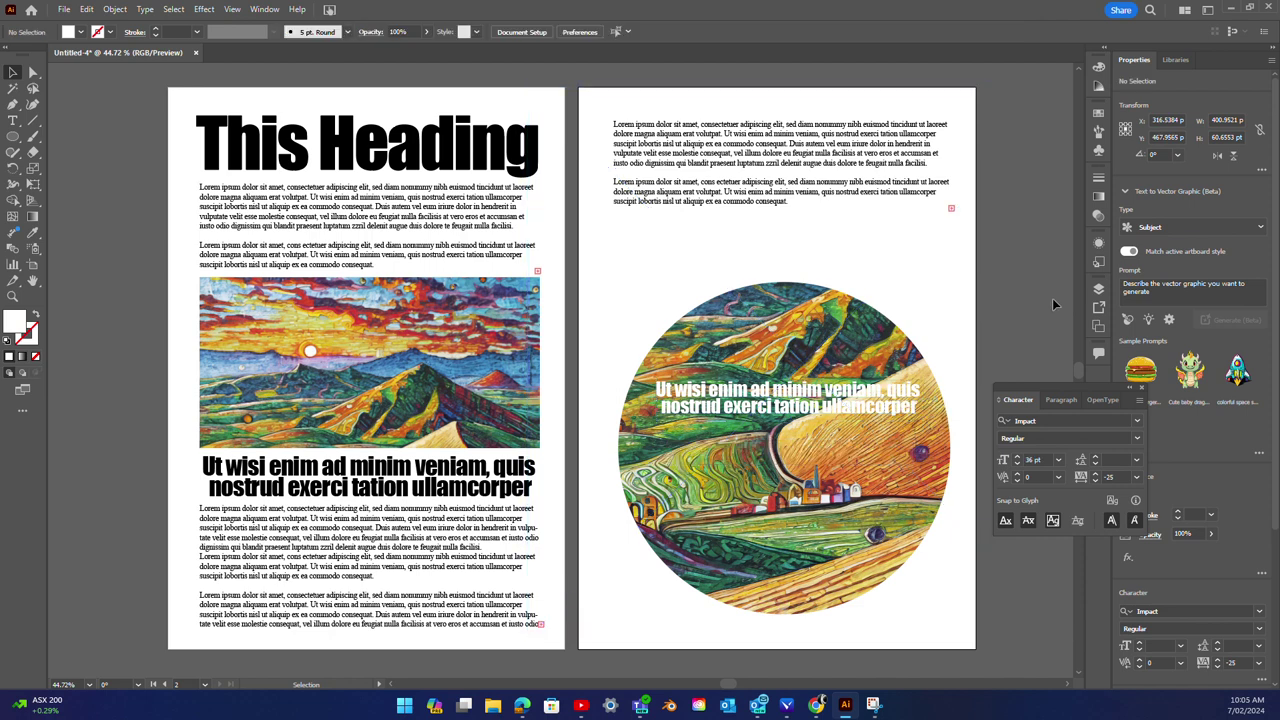
{"action": "left_click", "coordinate": [802, 410]}
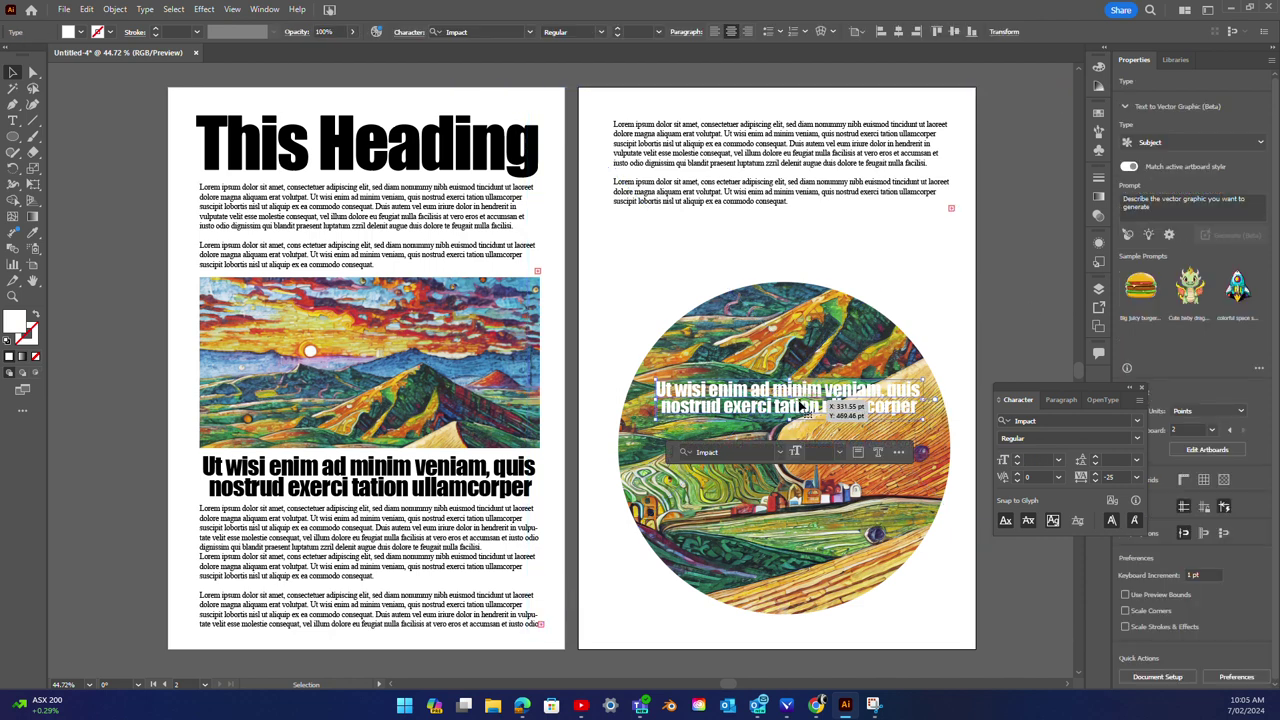
{"action": "left_click", "coordinate": [799, 338], "text": "shift"}
{"action": "left_click_drag", "start_coordinate": [799, 338], "coordinate": [798, 315]}
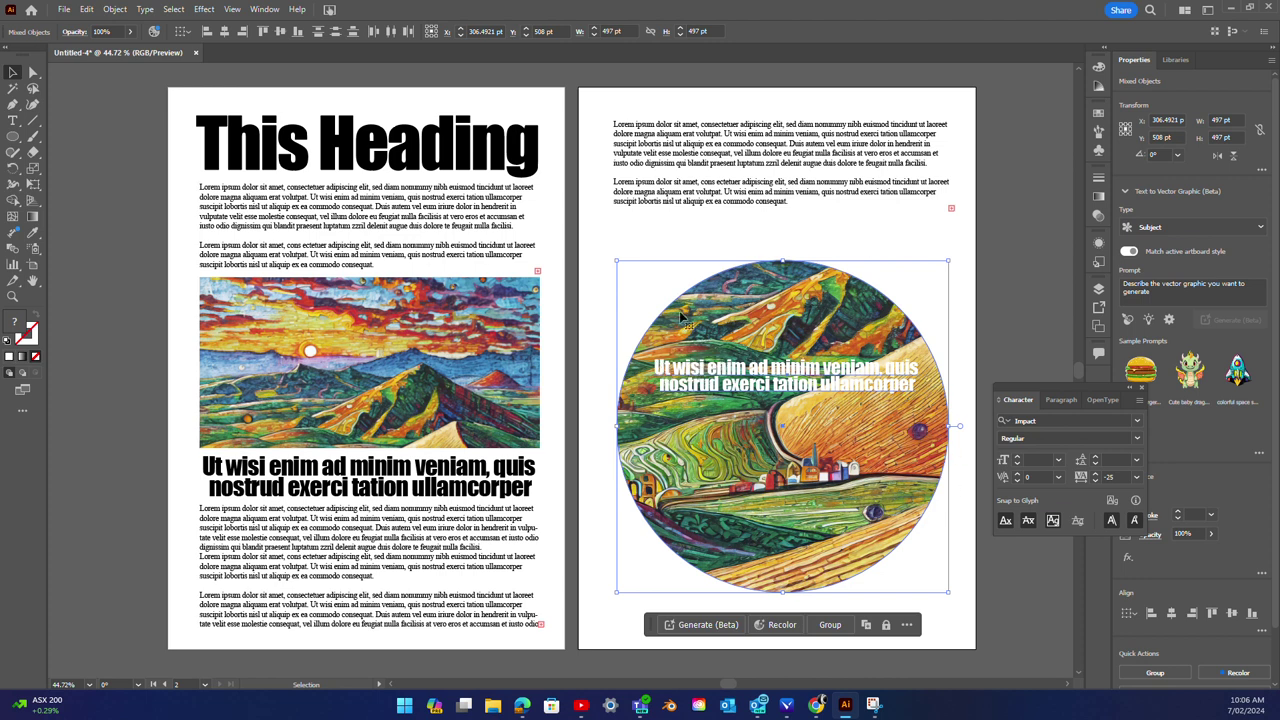
Step: Reduce the page-two body text to 9 pt
{"action": "left_click", "coordinate": [643, 240]}
{"action": "left_click", "coordinate": [655, 163]}
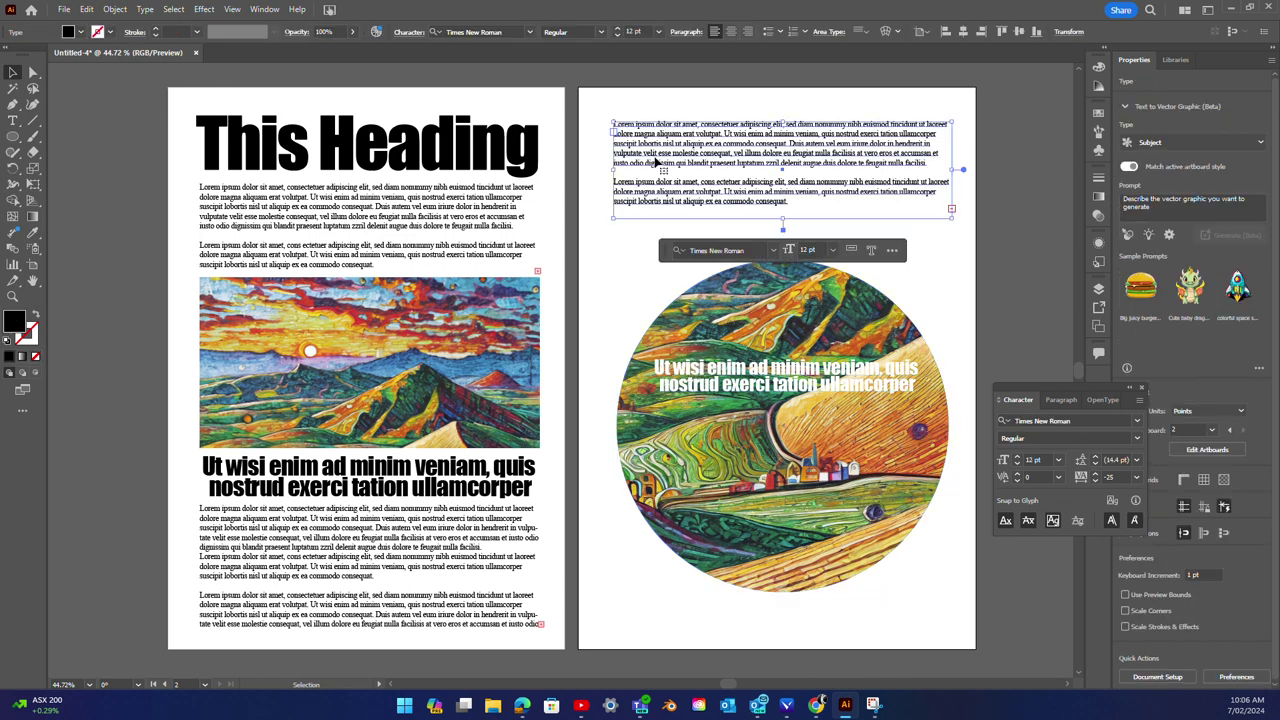
{"action": "left_click", "coordinate": [629, 296]}
{"action": "left_click", "coordinate": [13, 121]}
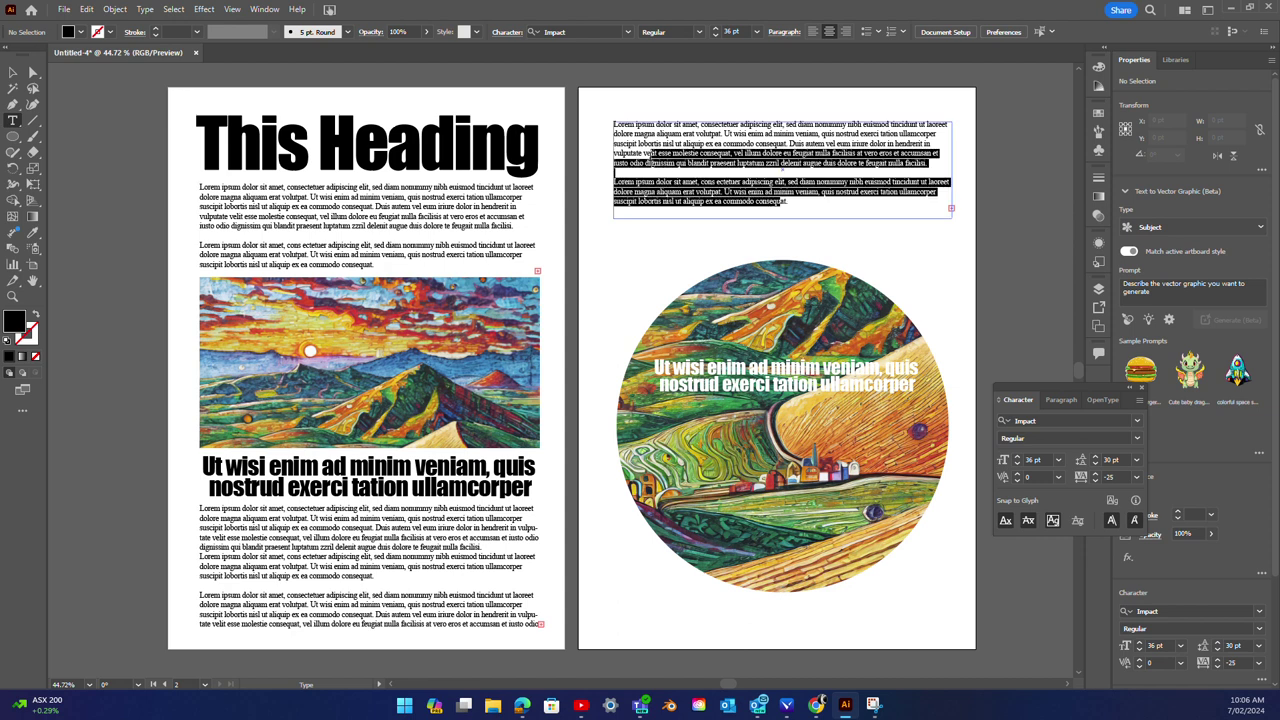
{"action": "left_click_drag", "start_coordinate": [781, 205], "coordinate": [613, 122]}
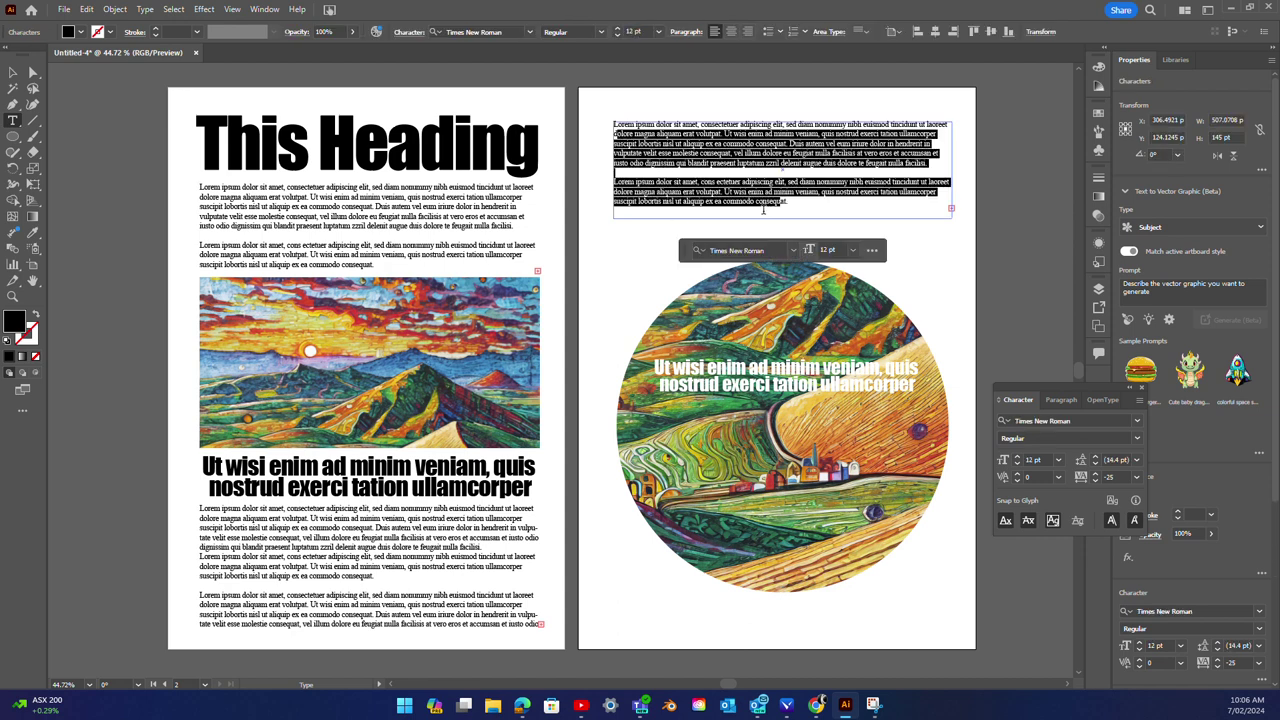
{"action": "left_click_drag", "start_coordinate": [790, 201], "coordinate": [605, 105]}
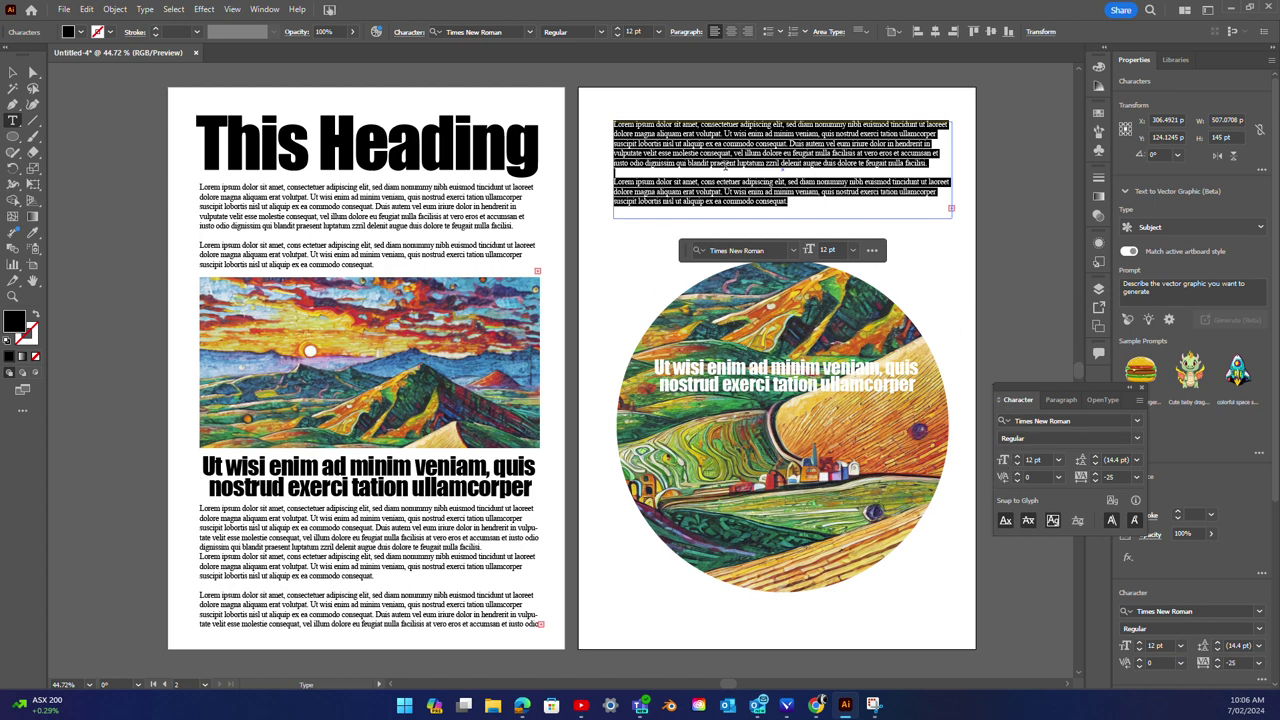
{"action": "left_click", "coordinate": [1017, 464]}
{"action": "left_click", "coordinate": [1017, 464]}
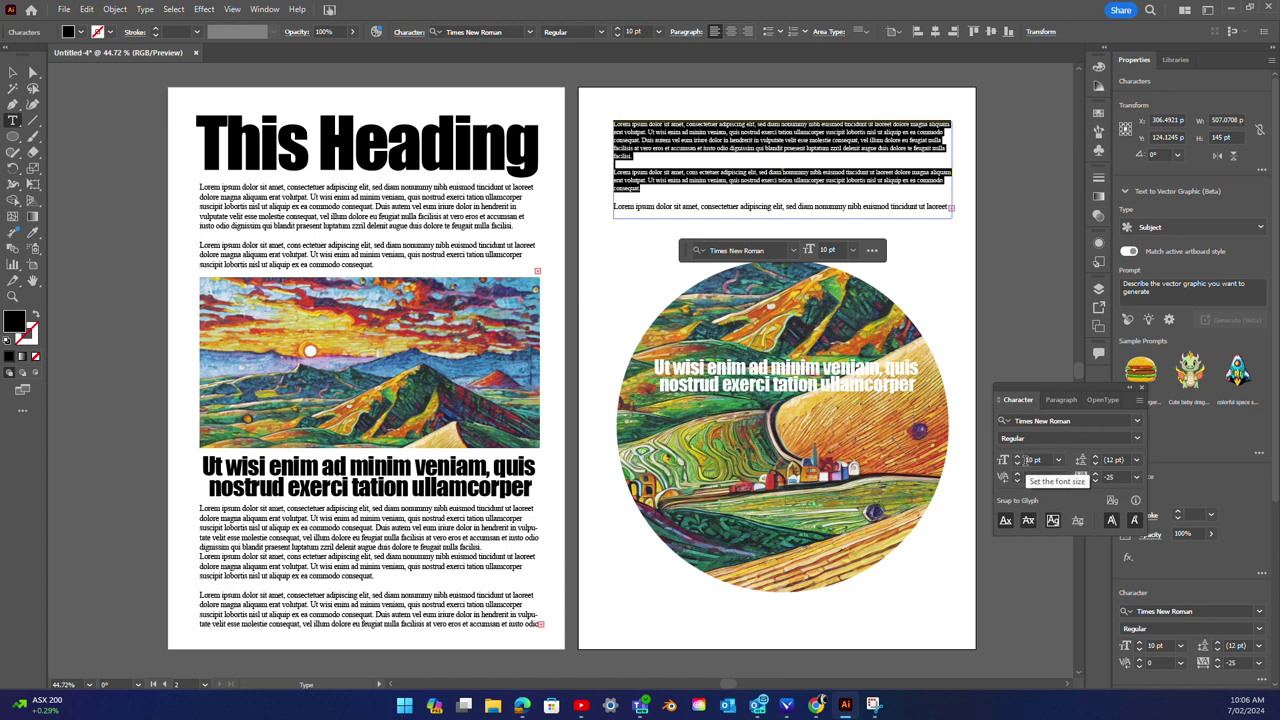
{"action": "left_click", "coordinate": [1017, 464]}
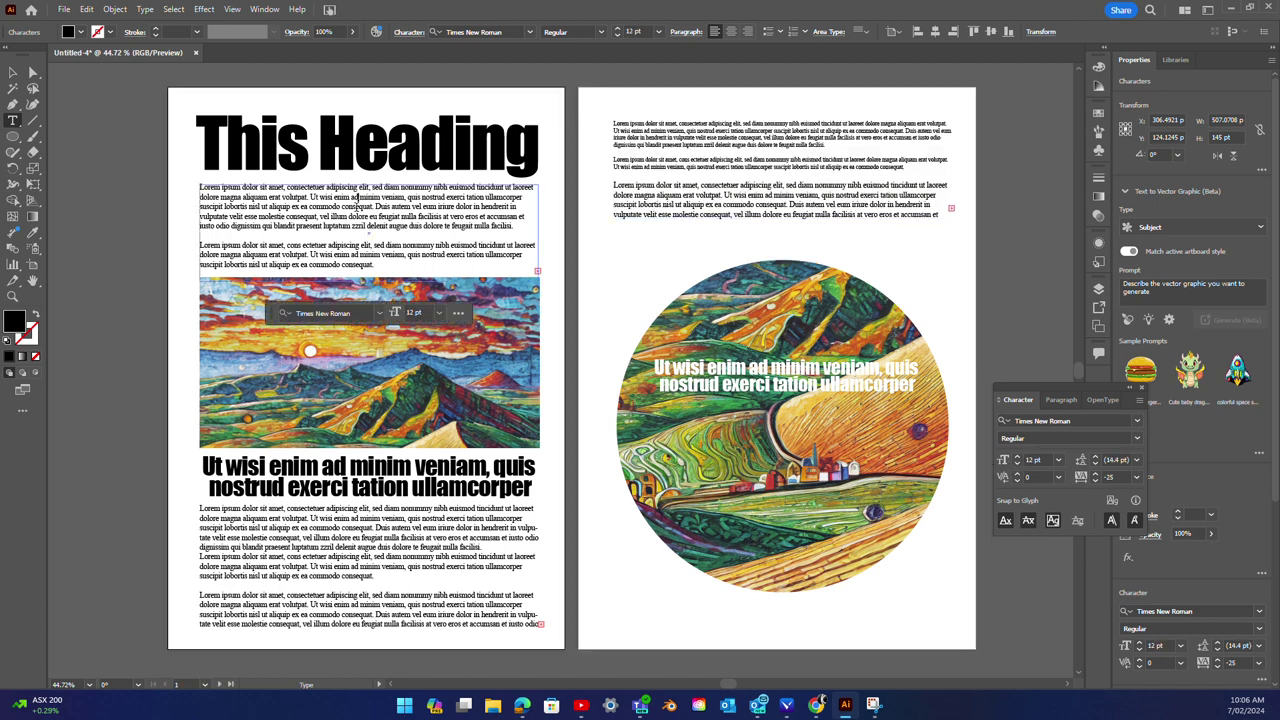
Step: Shorten the page-two text frame to about 86 pt so only two paragraphs show
{"action": "left_click_drag", "start_coordinate": [333, 216], "coordinate": [388, 226]}
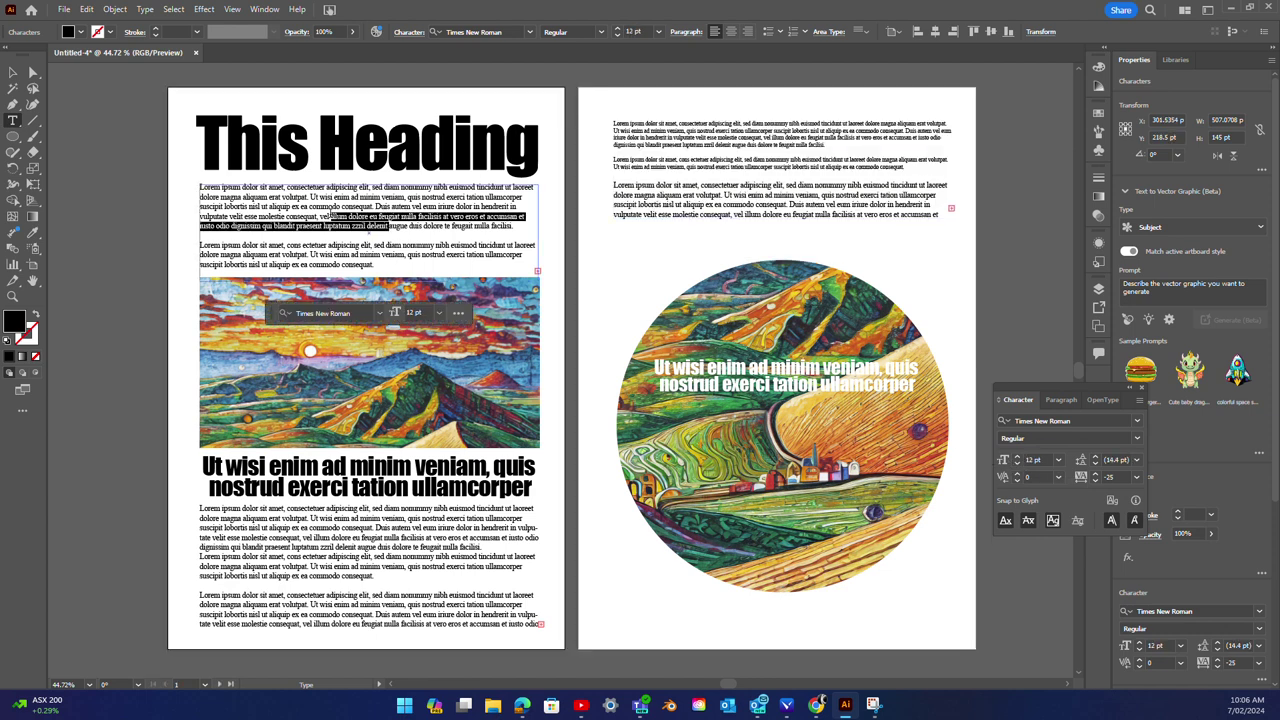
{"action": "key", "text": "space"}
{"action": "left_click", "coordinate": [705, 195]}
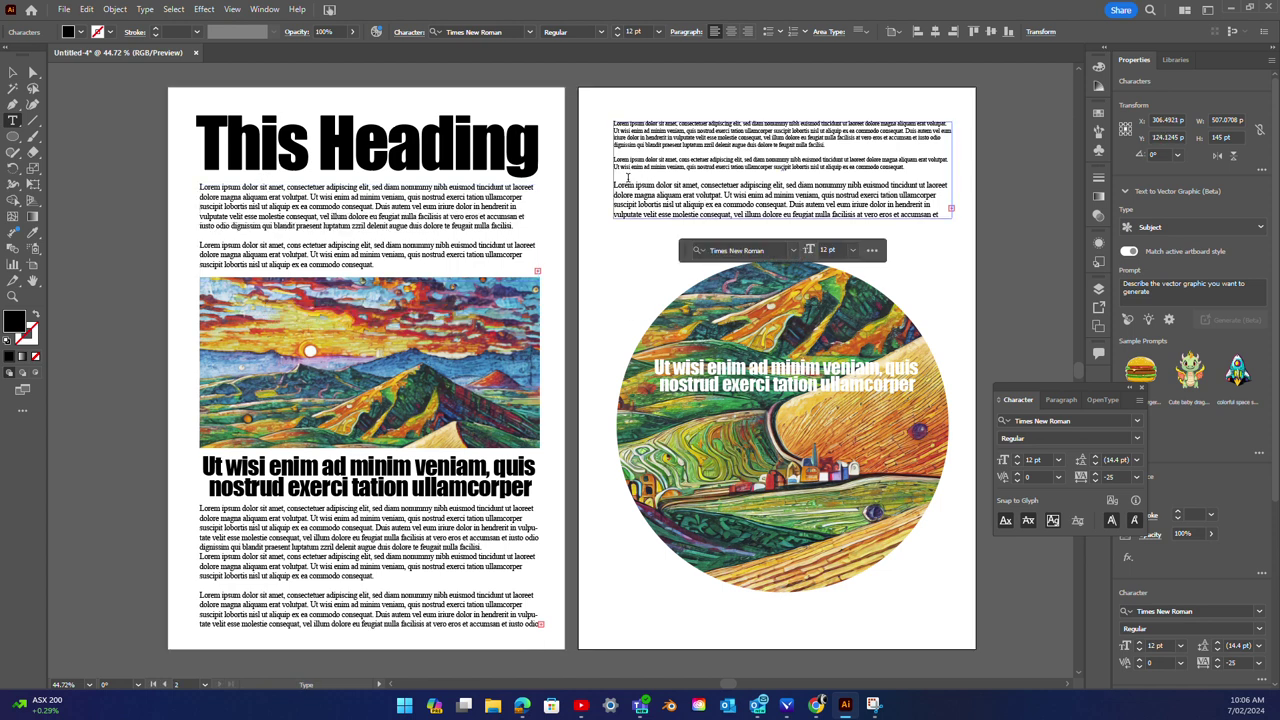
{"action": "left_click_drag", "start_coordinate": [615, 180], "coordinate": [950, 290]}
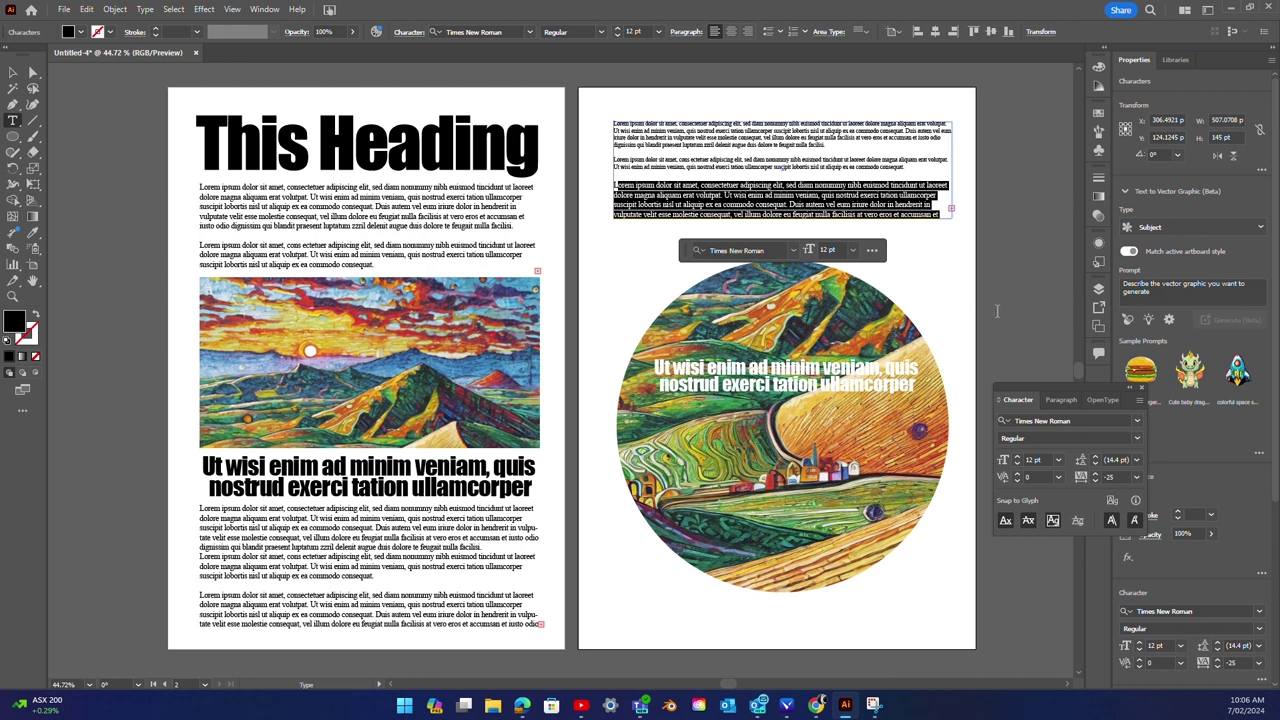
{"action": "left_click", "coordinate": [13, 72]}
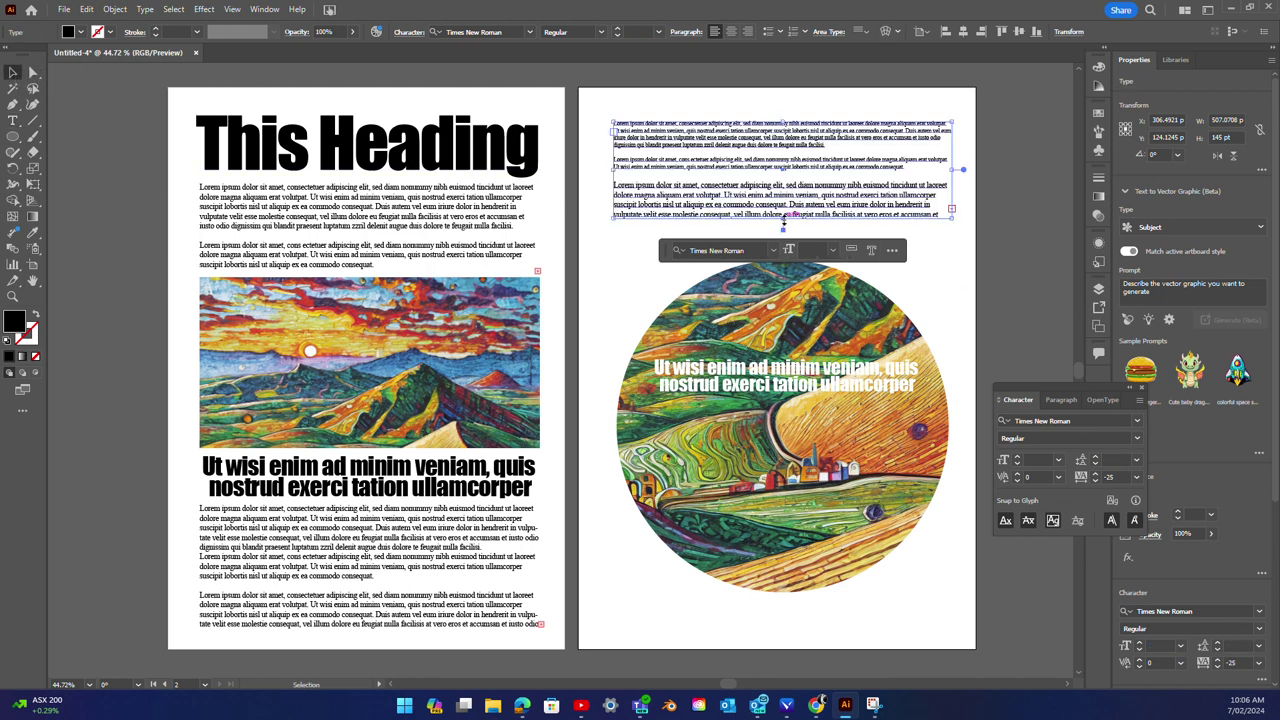
{"action": "left_click_drag", "start_coordinate": [783, 229], "coordinate": [788, 185]}
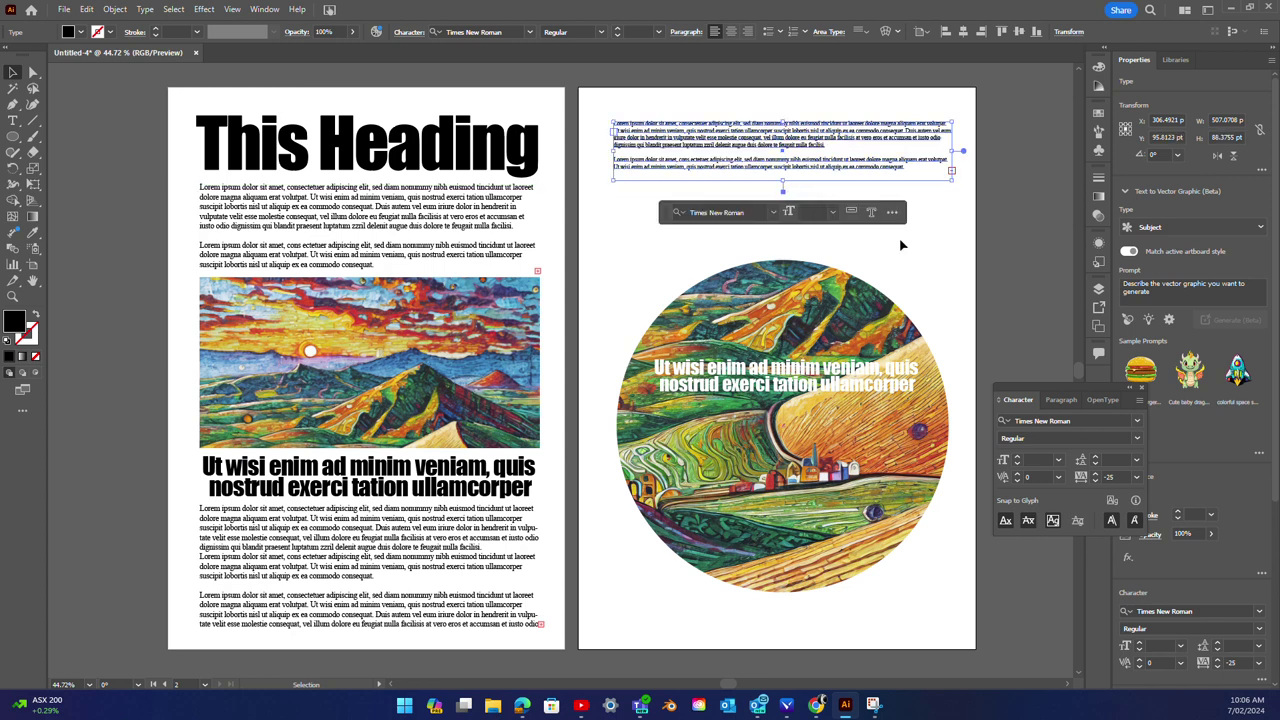
Step: Copy the small top text block straight down to the bottom of page two
{"action": "left_click", "coordinate": [940, 260]}
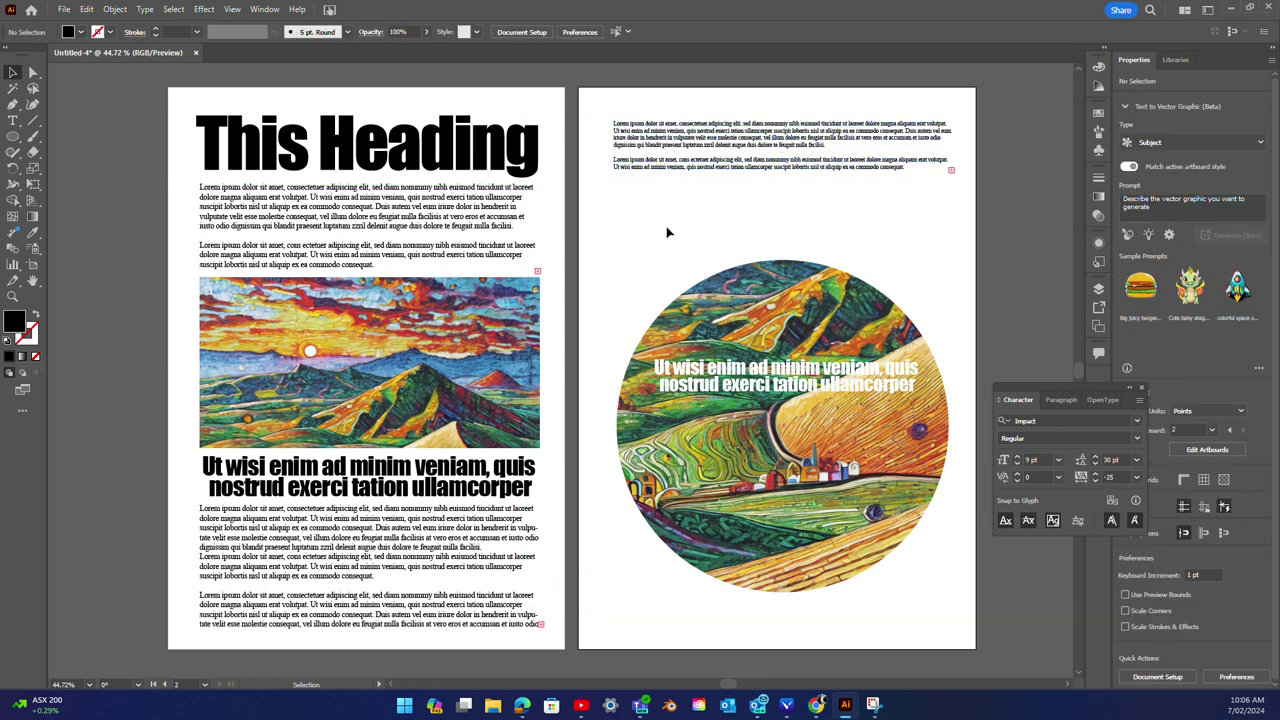
{"action": "mouse_move", "coordinate": [667, 228]}
{"action": "left_mouse_down"}
{"action": "mouse_move", "coordinate": [828, 528]}
{"action": "mouse_move", "coordinate": [822, 446]}
{"action": "left_mouse_up"}
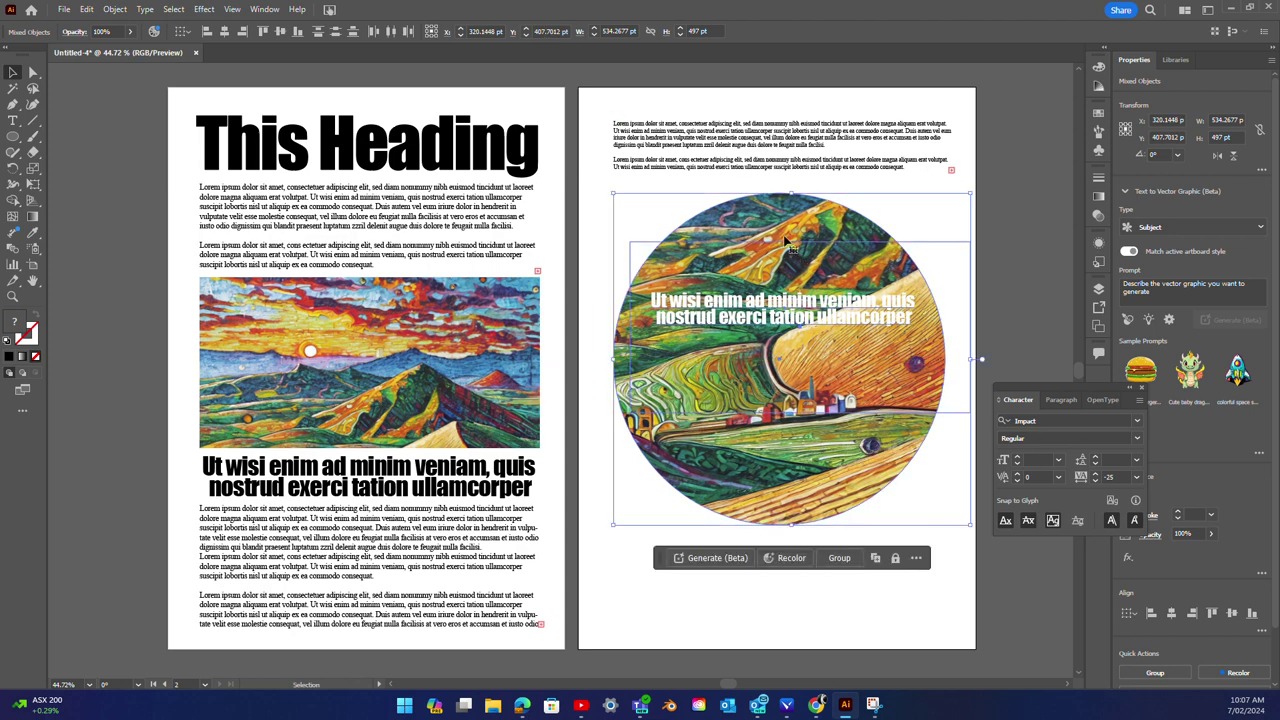
{"action": "left_click", "coordinate": [768, 138]}
{"action": "double_click", "coordinate": [768, 138]}
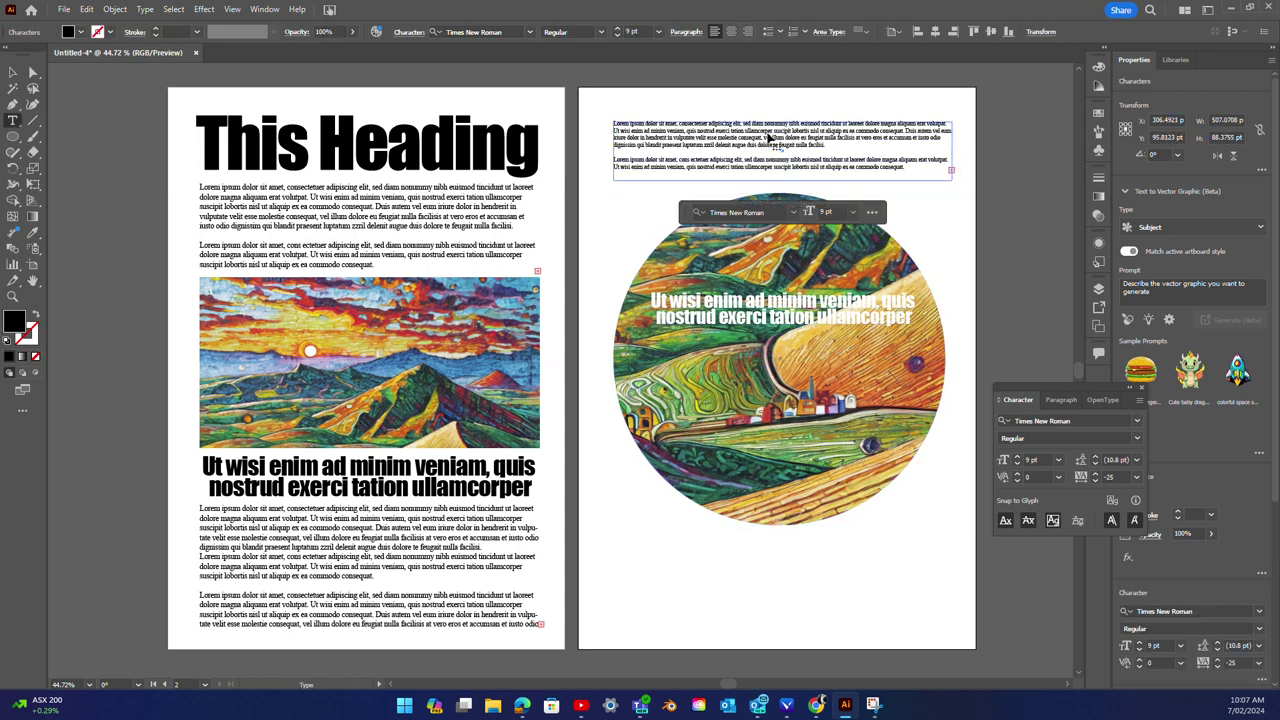
{"action": "key", "text": "space"}
{"action": "left_click", "coordinate": [12, 72]}
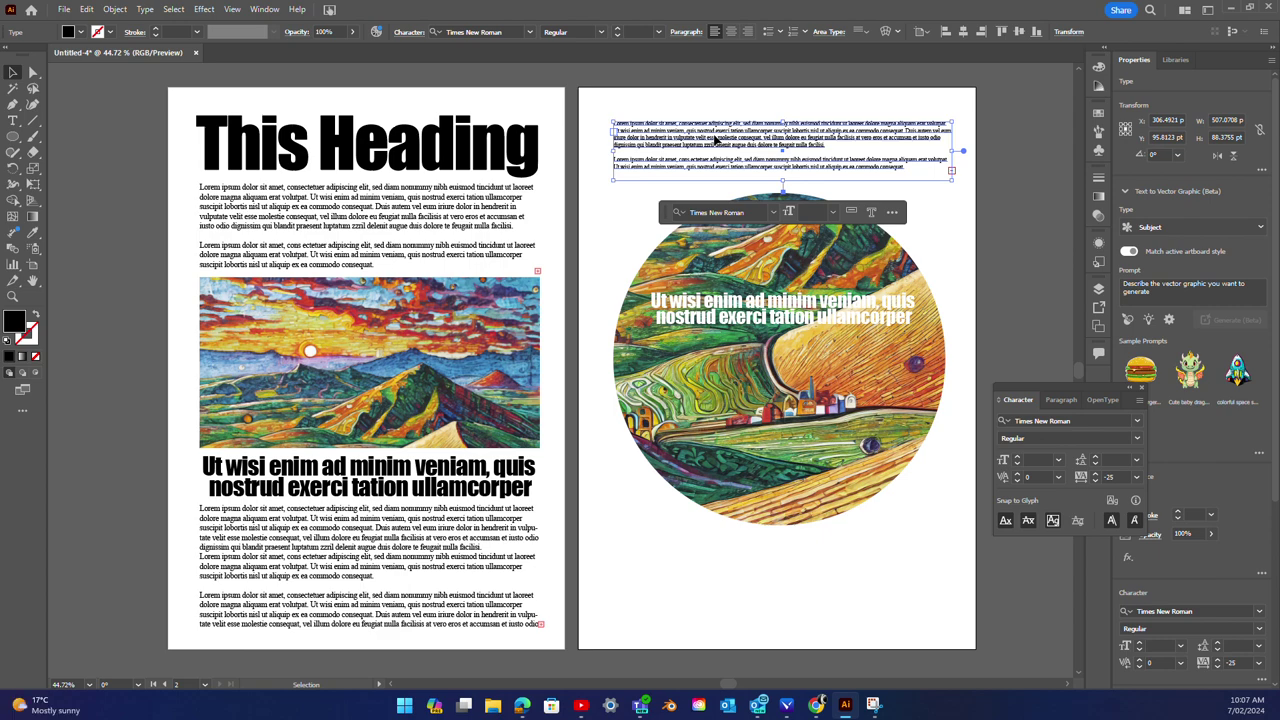
{"action": "left_click_drag", "start_coordinate": [714, 140], "coordinate": [732, 584]}
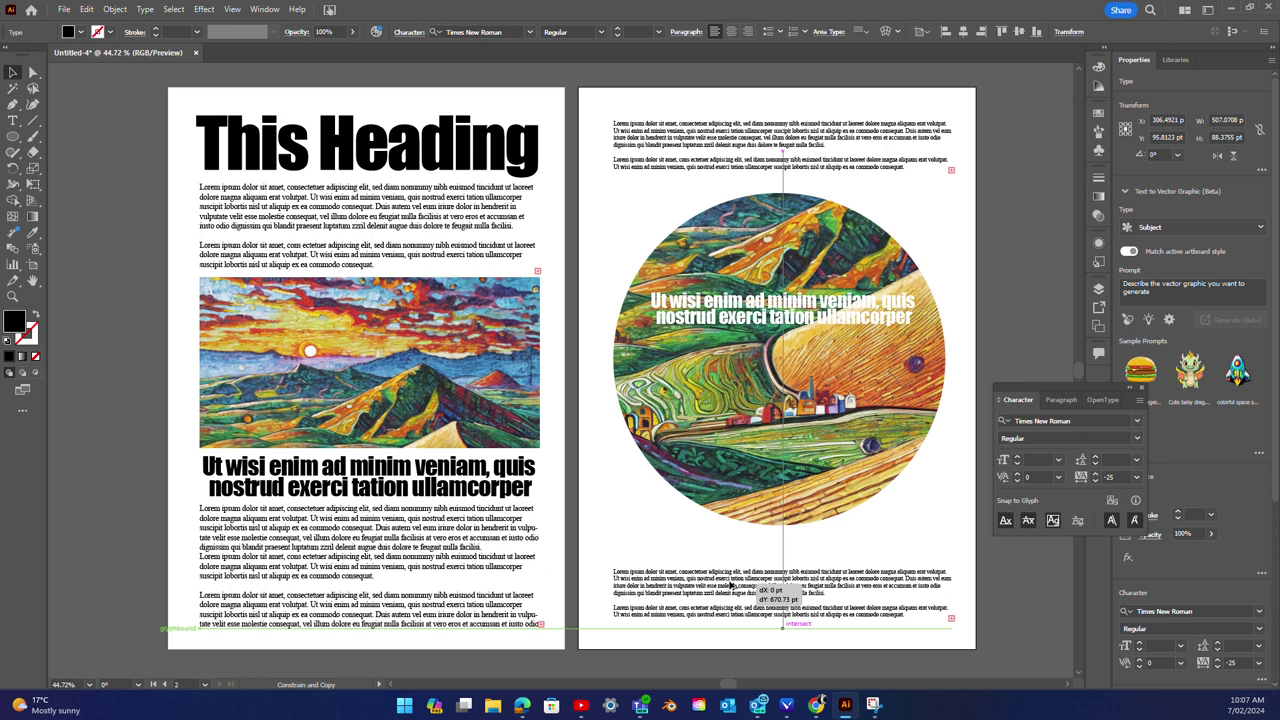
{"action": "left_click_drag", "start_coordinate": [732, 584], "coordinate": [732, 584]}
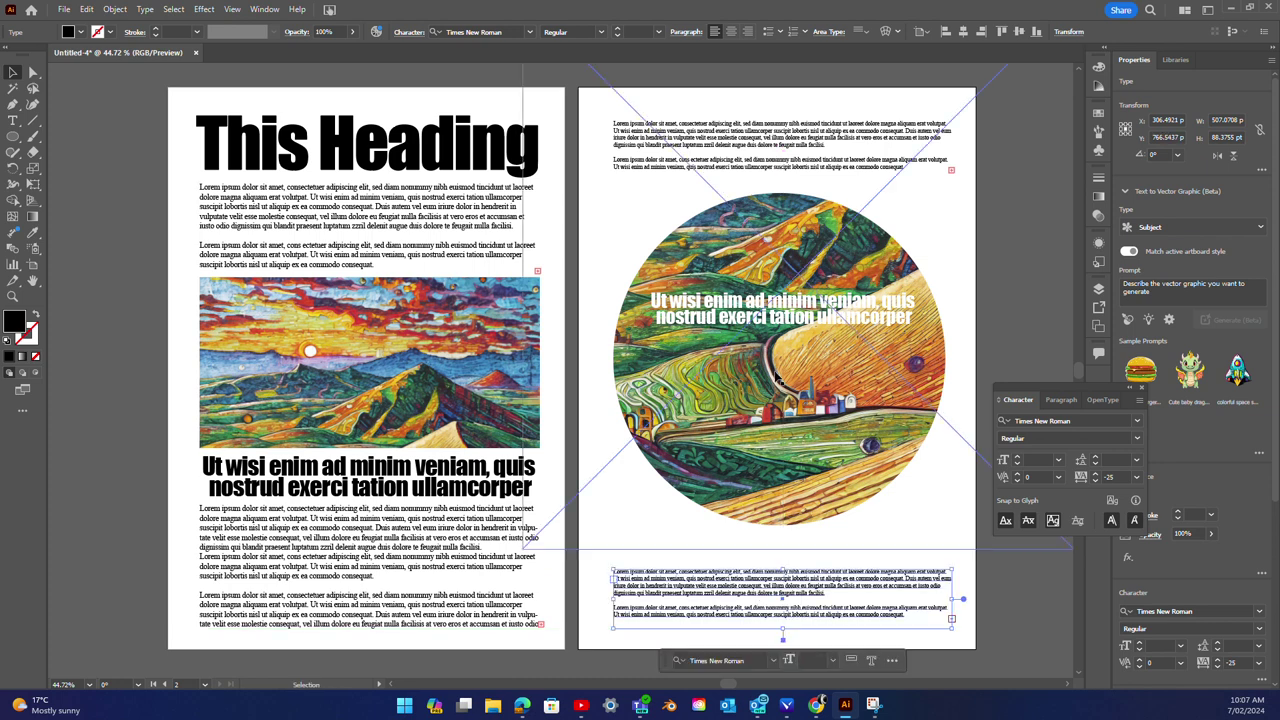
Step: Nudge the circular image group into place between the two text blocks
{"action": "left_click", "coordinate": [795, 330]}
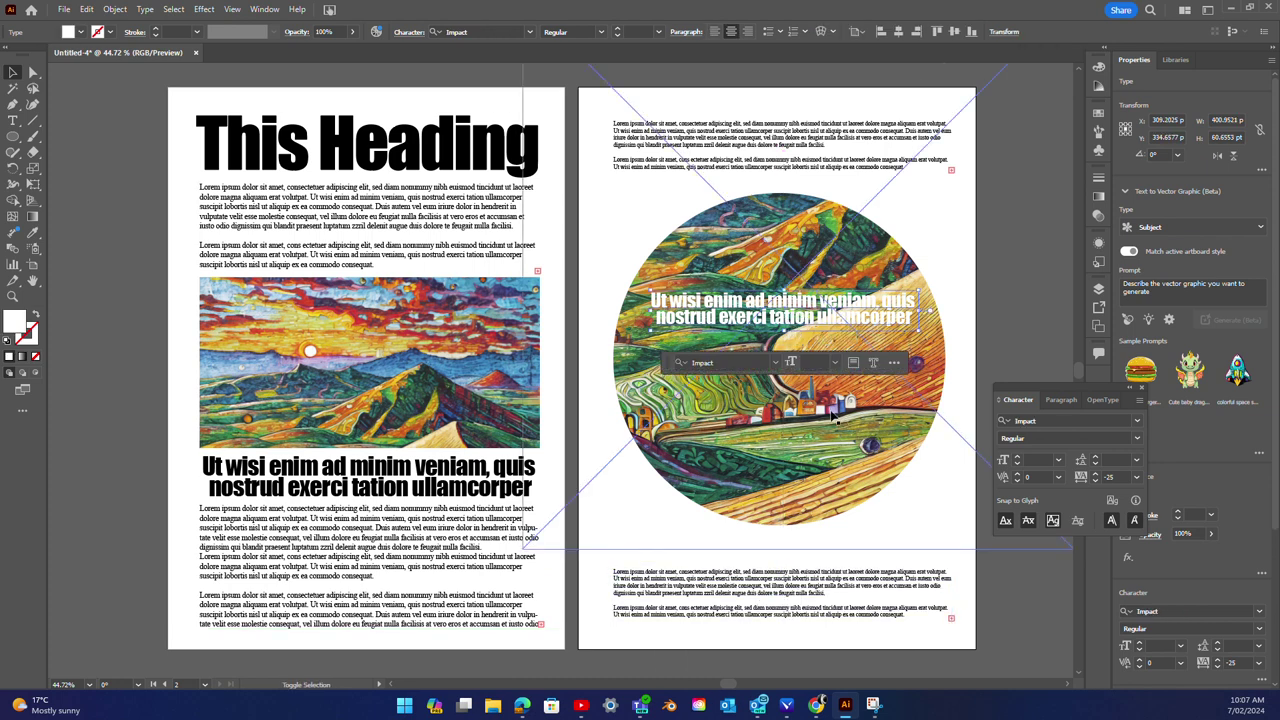
{"action": "left_click_drag", "start_coordinate": [832, 417], "coordinate": [829, 427]}
{"action": "left_click", "coordinate": [1050, 324]}
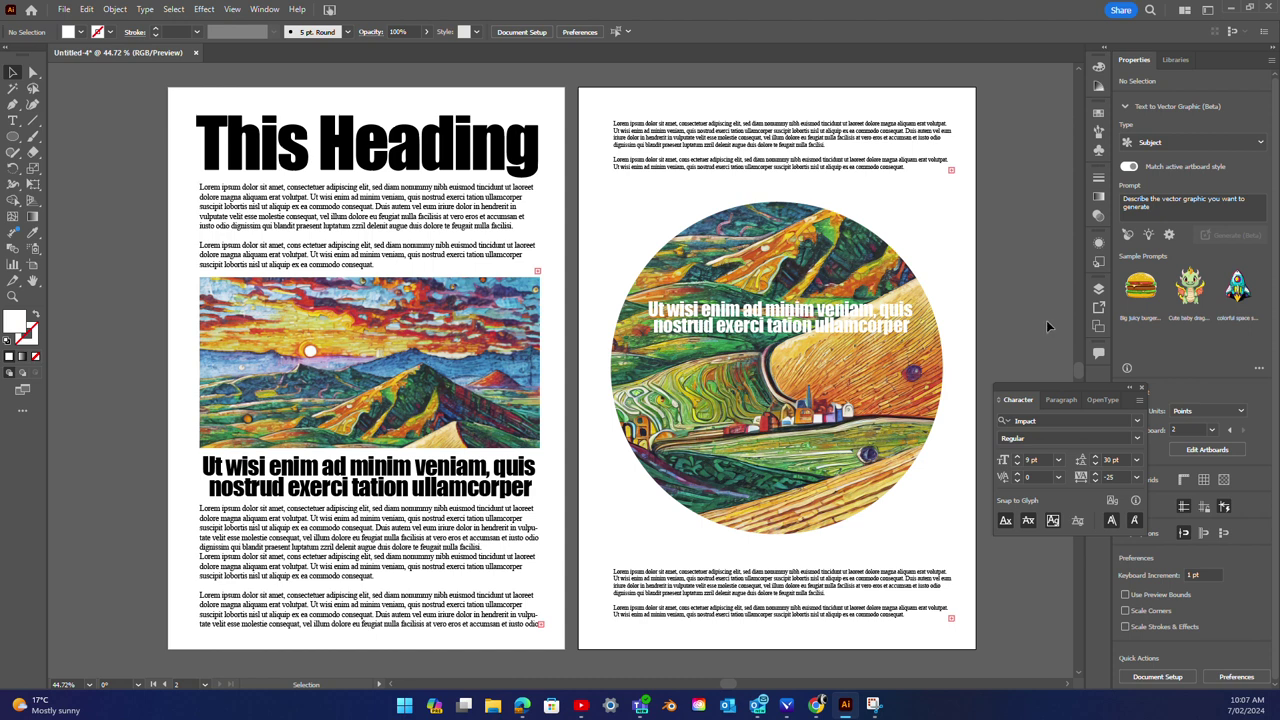
{"action": "left_click", "coordinate": [13, 120]}
{"action": "mouse_move", "coordinate": [201, 133]}
{"action": "left_mouse_down"}
{"action": "mouse_move", "coordinate": [318, 165]}
{"action": "mouse_move", "coordinate": [546, 174]}
{"action": "left_mouse_up"}
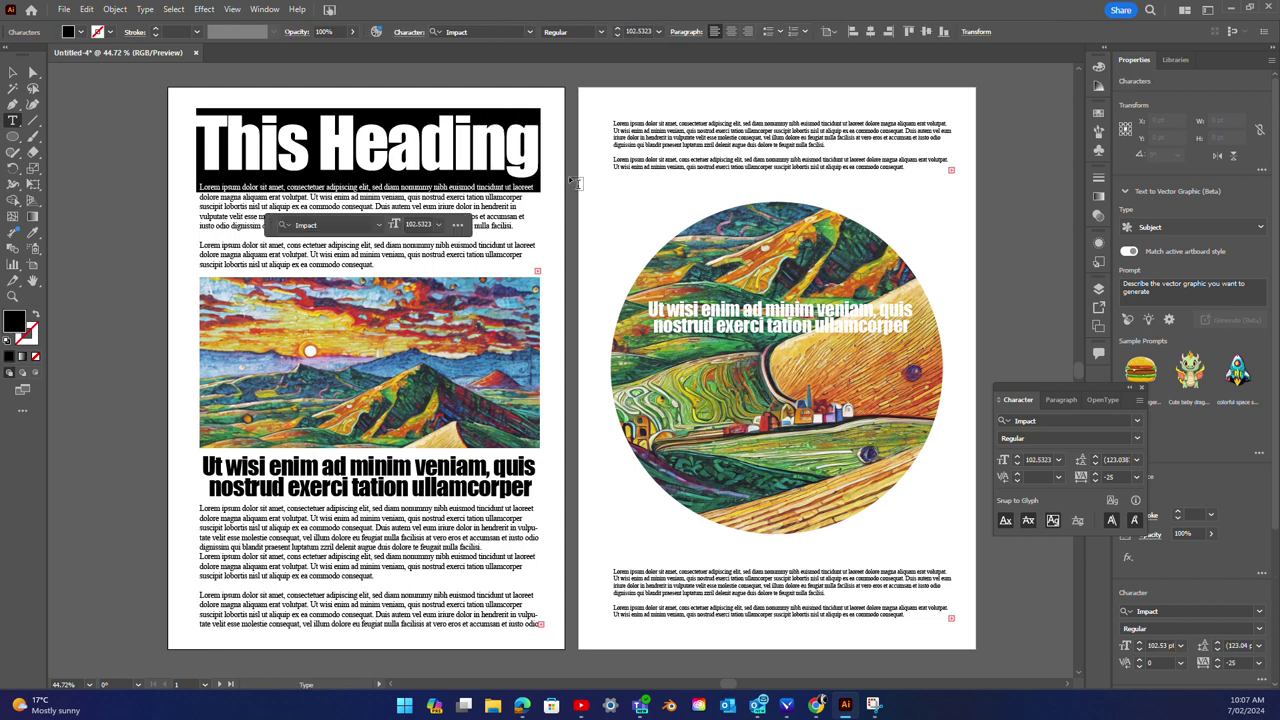
{"action": "left_click", "coordinate": [315, 135]}
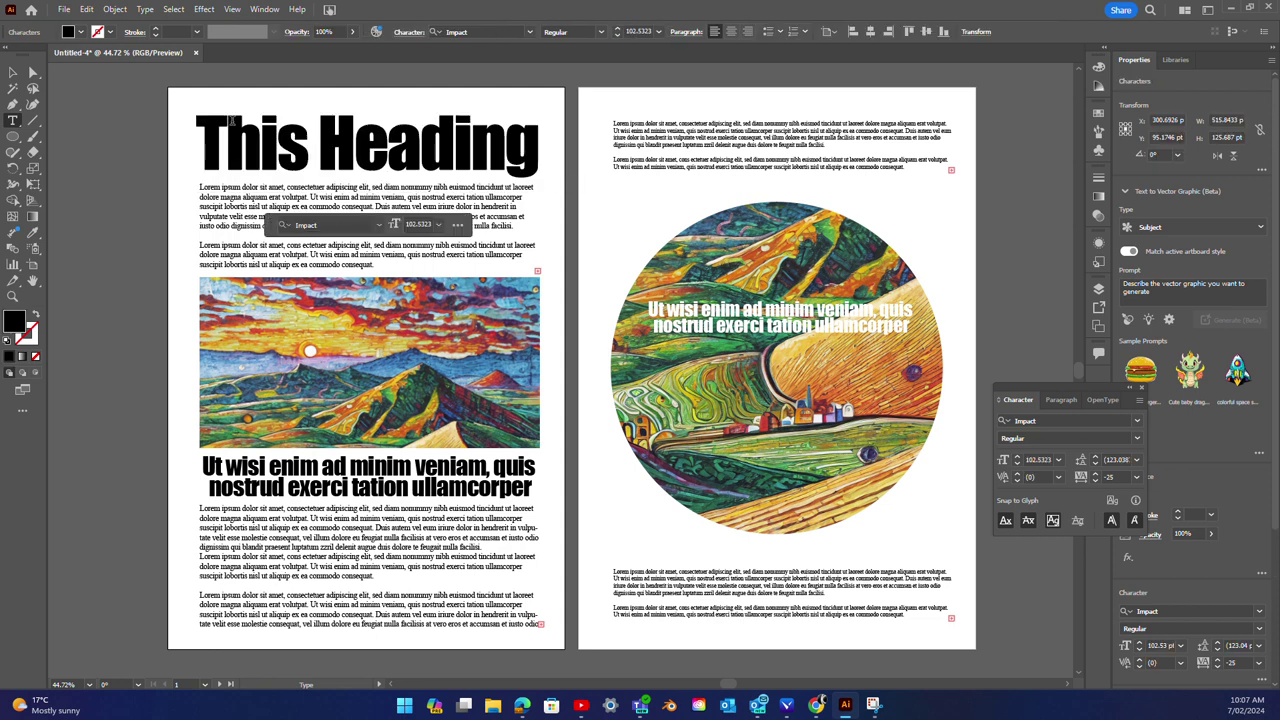
{"action": "mouse_move", "coordinate": [201, 130]}
{"action": "left_mouse_down"}
{"action": "mouse_move", "coordinate": [322, 164]}
{"action": "mouse_move", "coordinate": [554, 192]}
{"action": "left_mouse_up"}
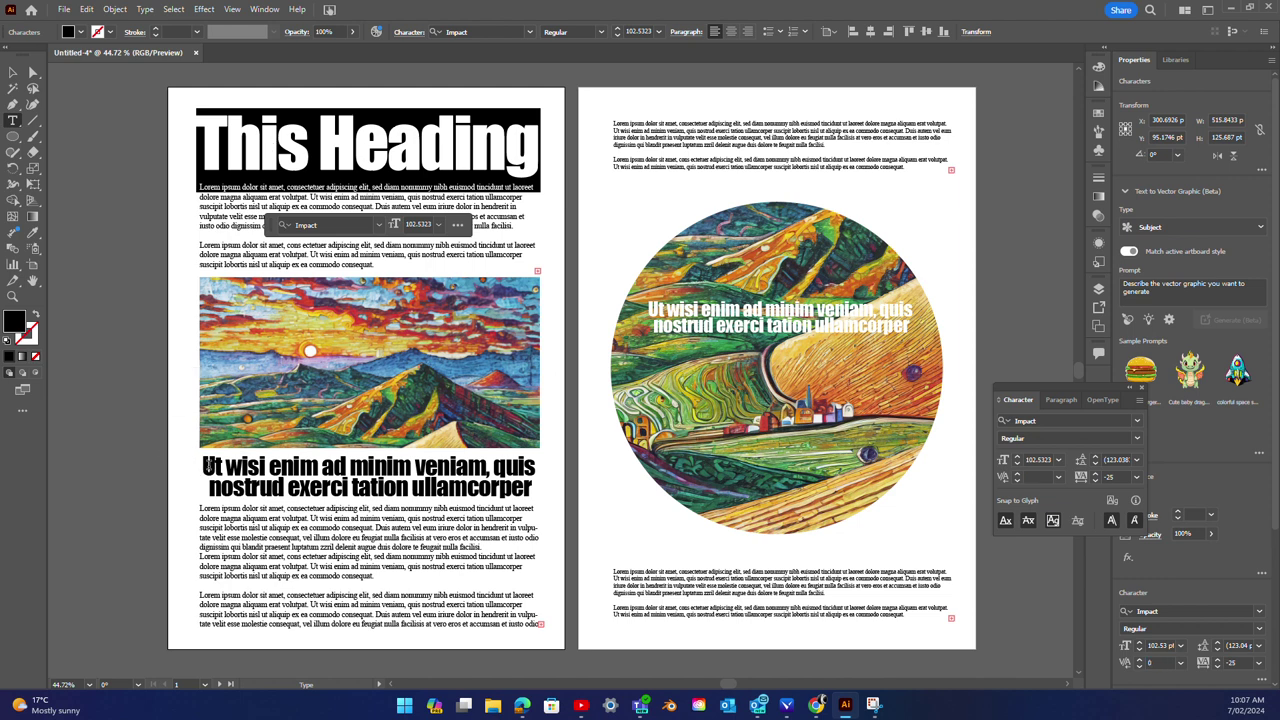
{"action": "left_click_drag", "start_coordinate": [212, 466], "coordinate": [604, 515]}
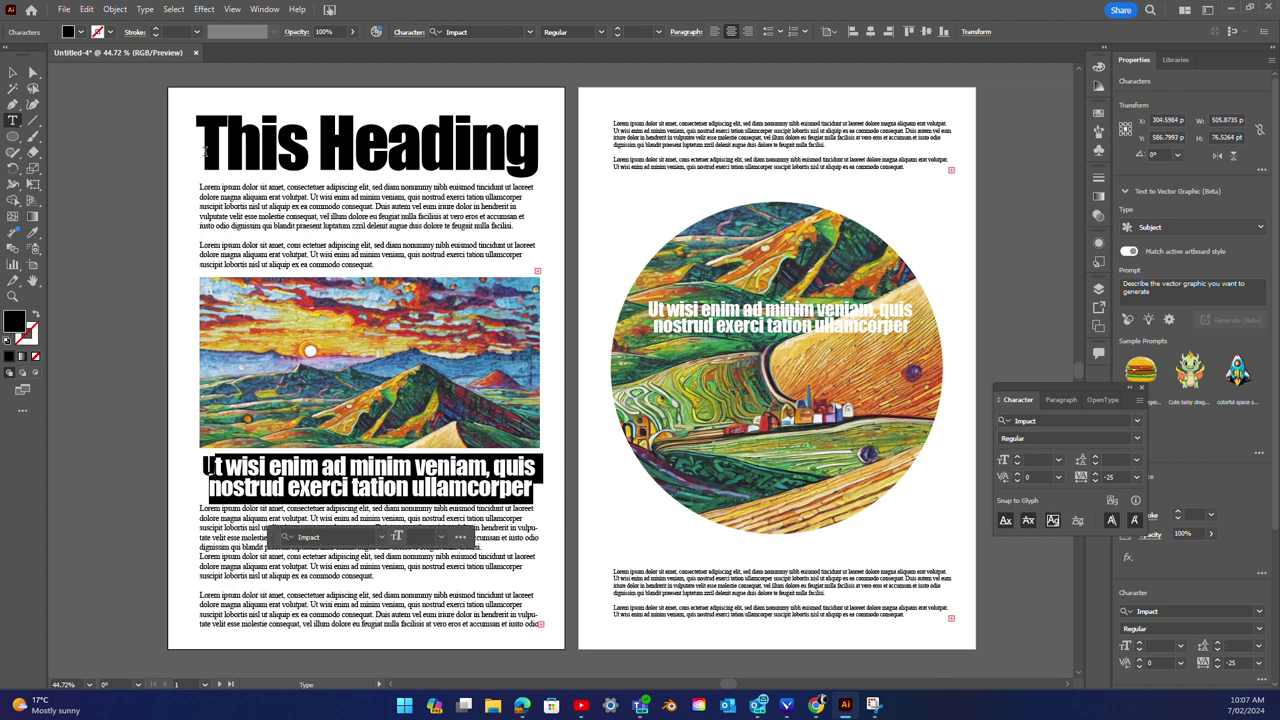
{"action": "mouse_move", "coordinate": [208, 158]}
{"action": "left_mouse_down"}
{"action": "mouse_move", "coordinate": [445, 155]}
{"action": "mouse_move", "coordinate": [557, 180]}
{"action": "left_mouse_up"}
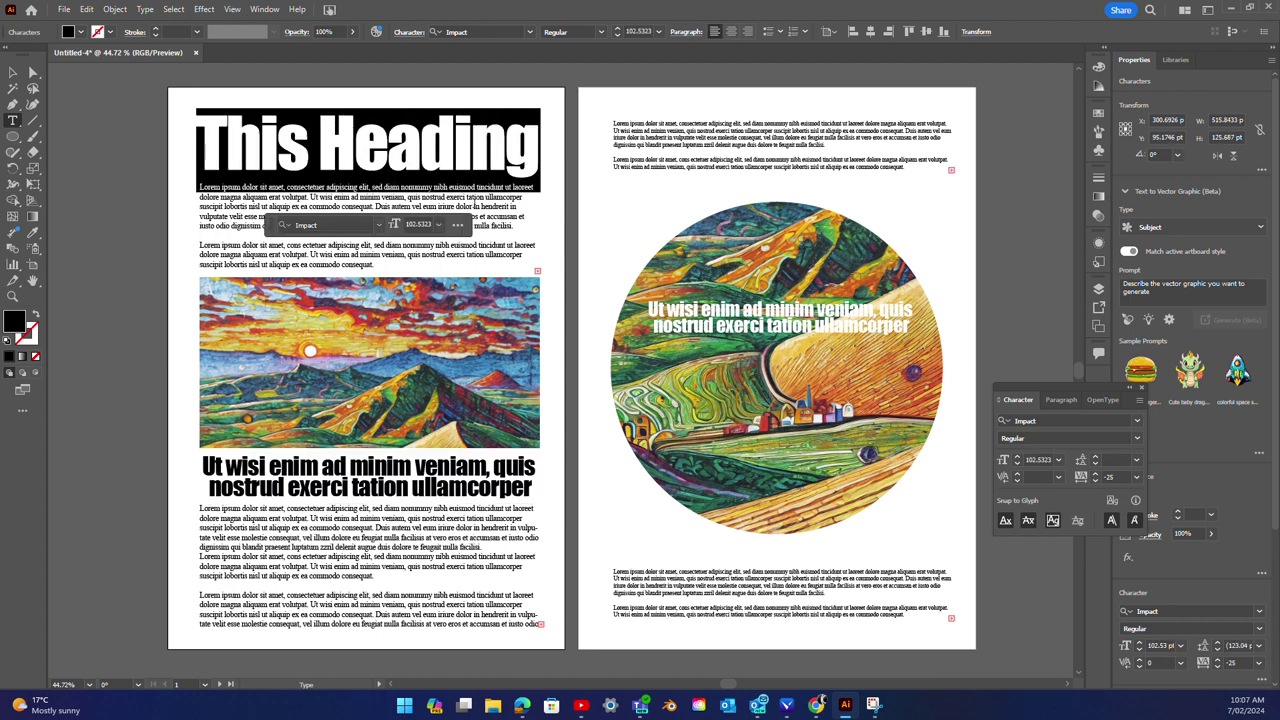
{"action": "left_click", "coordinate": [276, 233]}
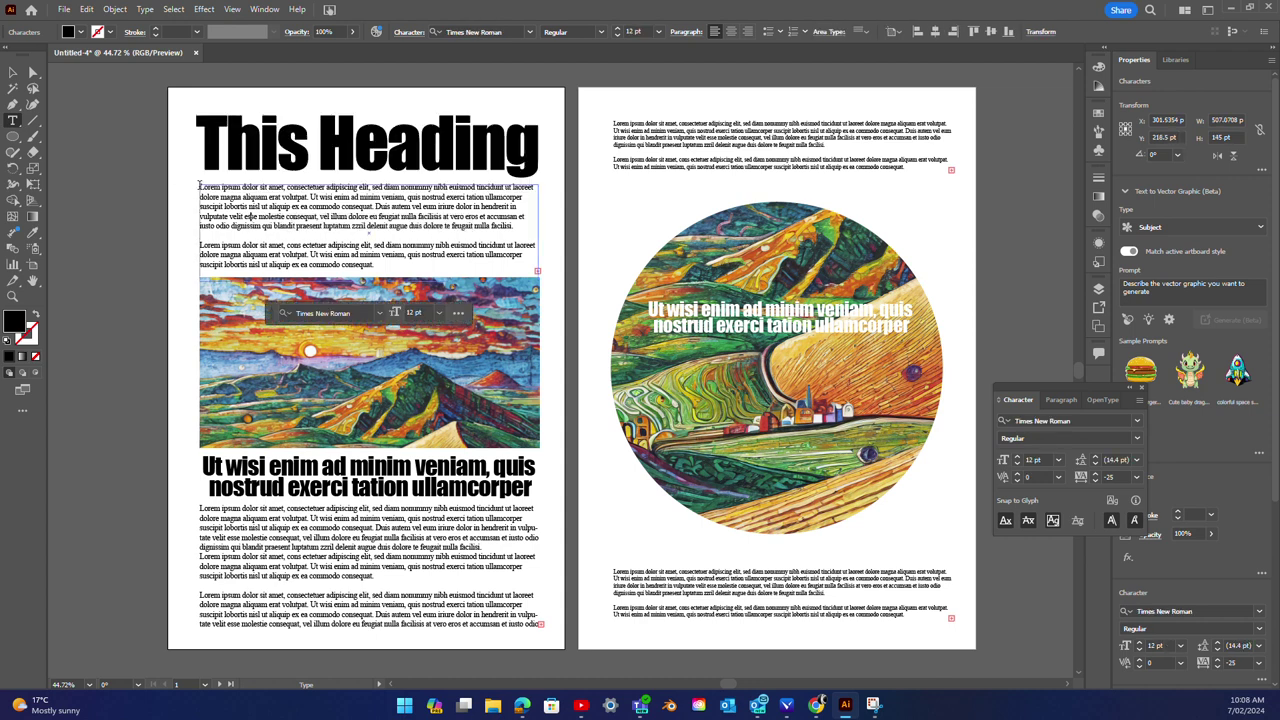
Step: Select page one's top body paragraphs and apply Garamond Regular from the font list
{"action": "left_click_drag", "start_coordinate": [199, 187], "coordinate": [404, 267]}
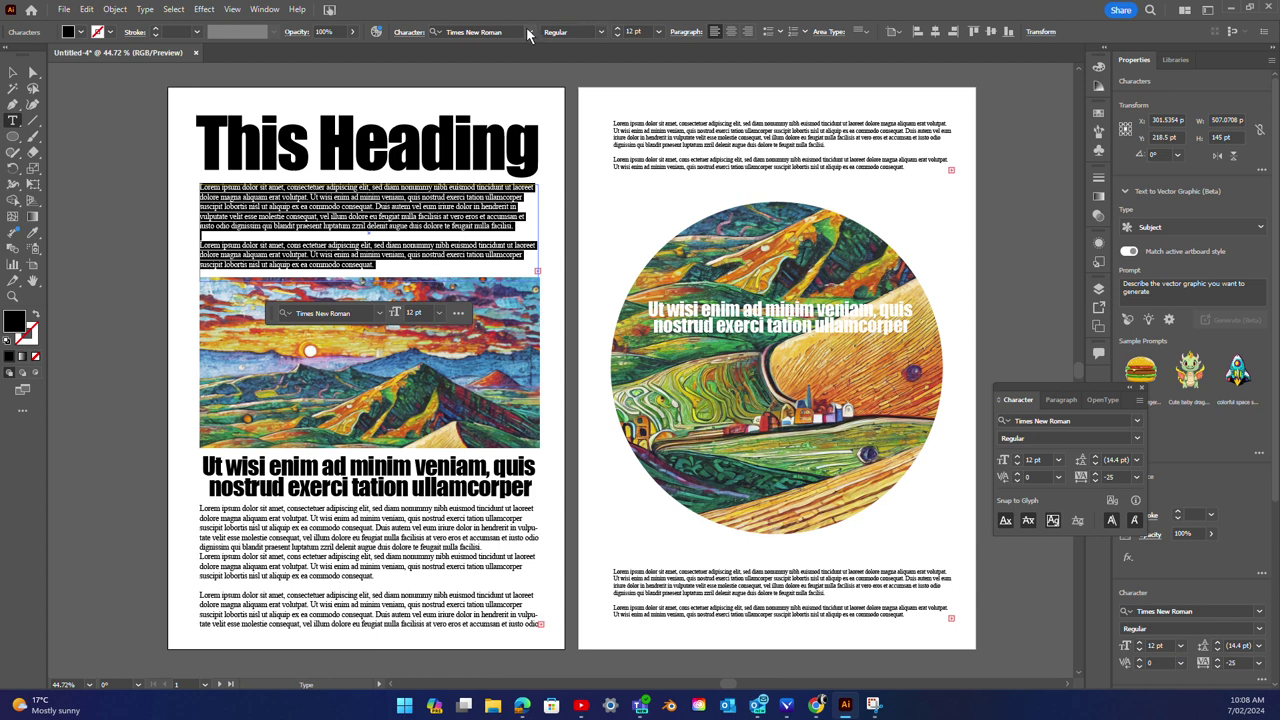
{"action": "left_click", "coordinate": [529, 33]}
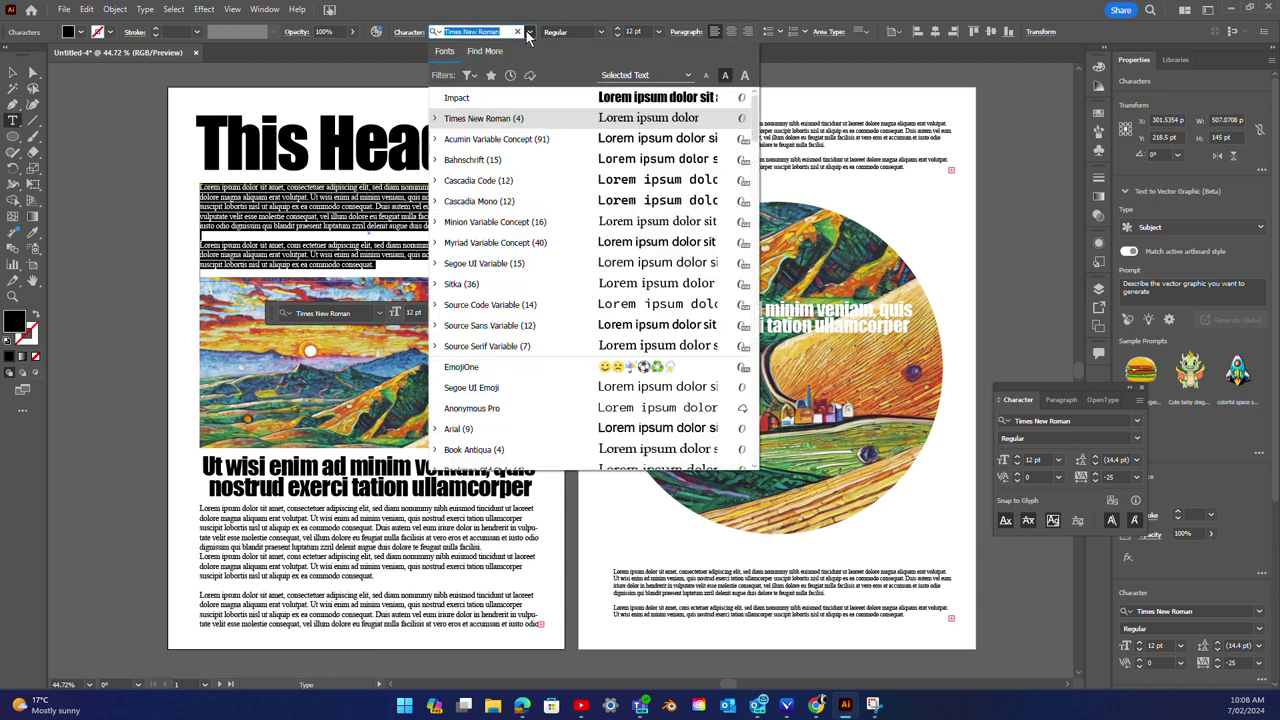
{"action": "scroll", "coordinate": [537, 226], "scroll_direction": "down", "scroll_amount": 5}
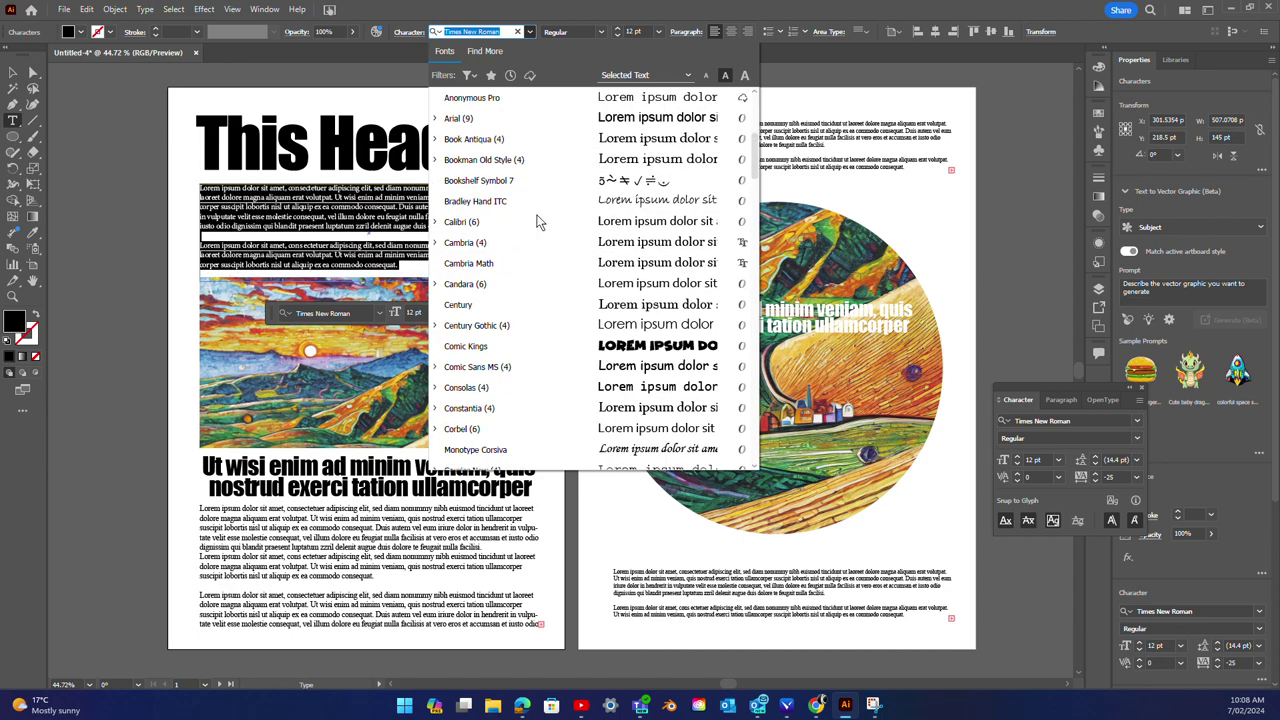
{"action": "scroll", "coordinate": [537, 220], "scroll_direction": "down", "scroll_amount": 5}
{"action": "scroll", "coordinate": [540, 212], "scroll_direction": "down", "scroll_amount": 5}
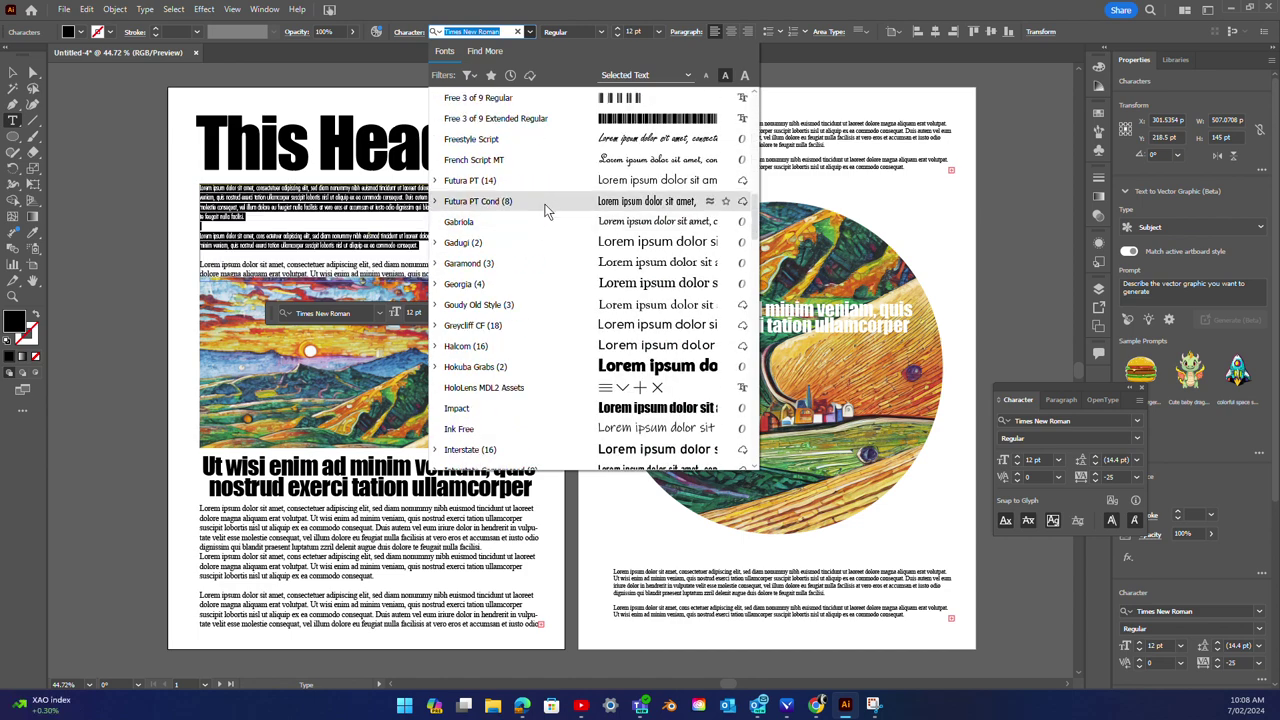
{"action": "scroll", "coordinate": [540, 215], "scroll_direction": "down", "scroll_amount": 5}
{"action": "scroll", "coordinate": [547, 215], "scroll_direction": "down", "scroll_amount": 3}
{"action": "scroll", "coordinate": [547, 215], "scroll_direction": "down", "scroll_amount": 3}
{"action": "scroll", "coordinate": [547, 215], "scroll_direction": "down", "scroll_amount": 3}
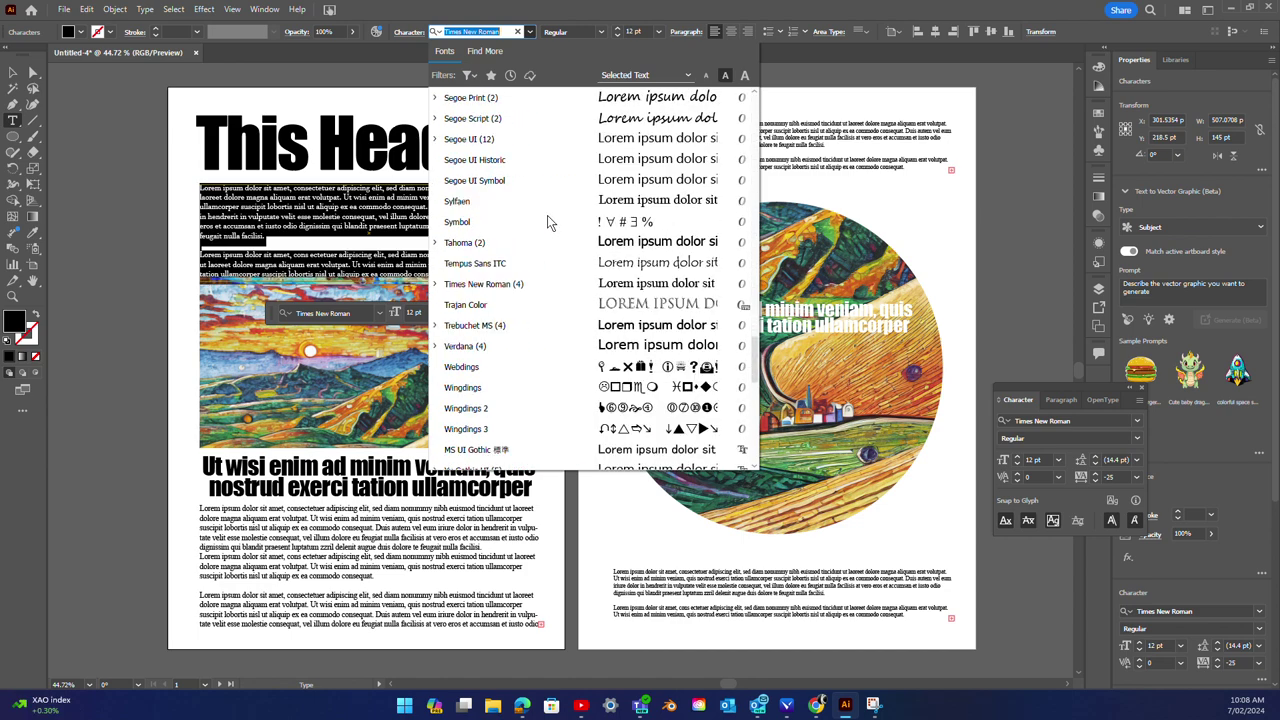
{"action": "scroll", "coordinate": [540, 220], "scroll_direction": "down", "scroll_amount": 3}
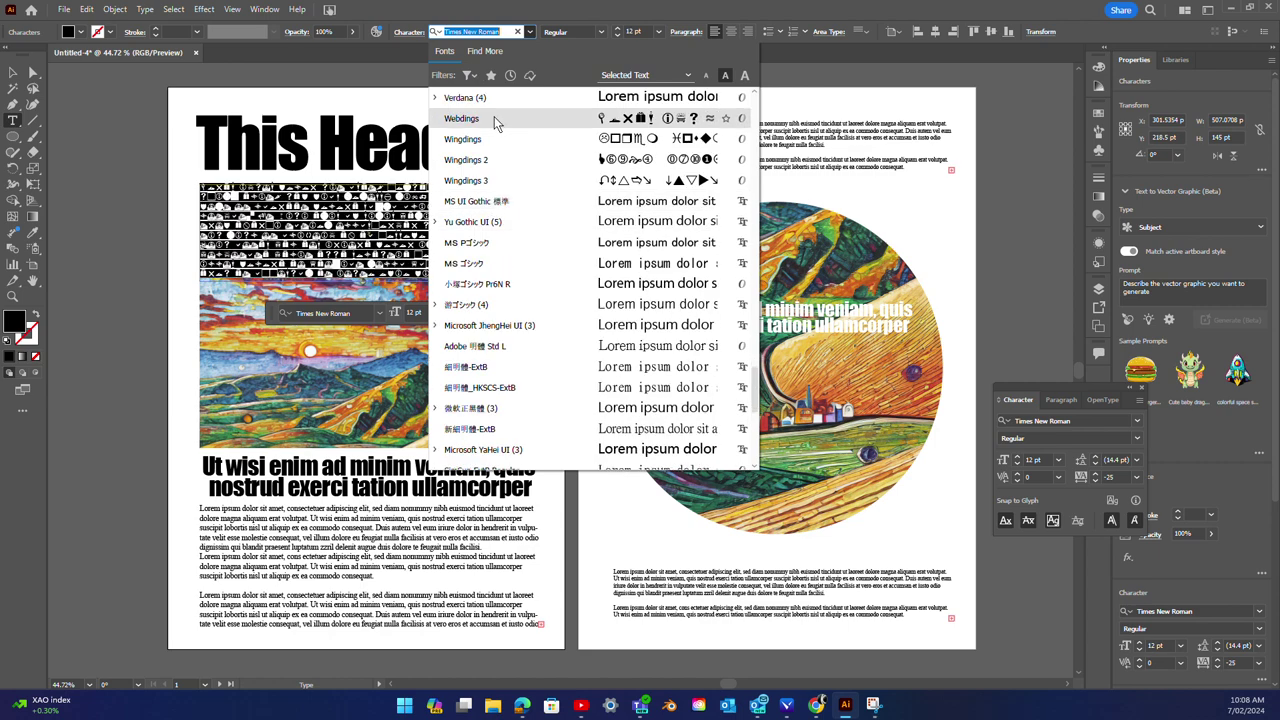
{"action": "scroll", "coordinate": [518, 163], "scroll_direction": "up", "scroll_amount": 2}
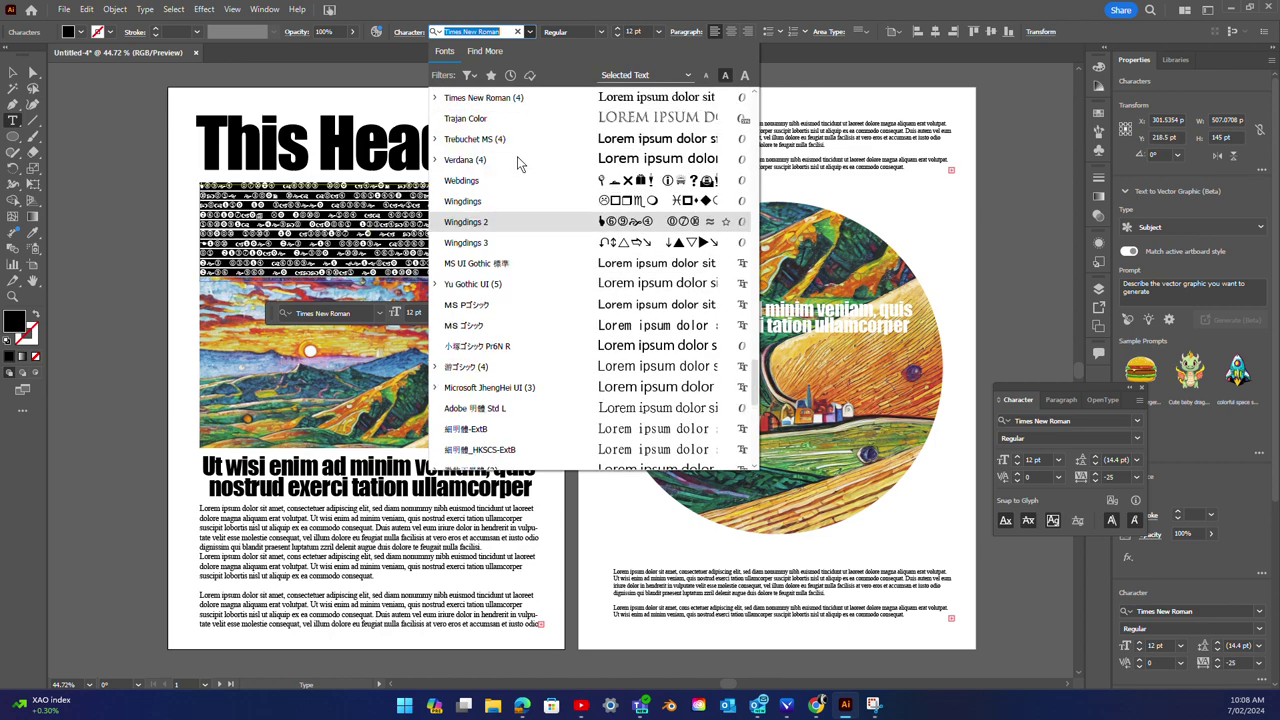
{"action": "scroll", "coordinate": [518, 163], "scroll_direction": "up", "scroll_amount": 2}
{"action": "scroll", "coordinate": [518, 163], "scroll_direction": "up", "scroll_amount": 3}
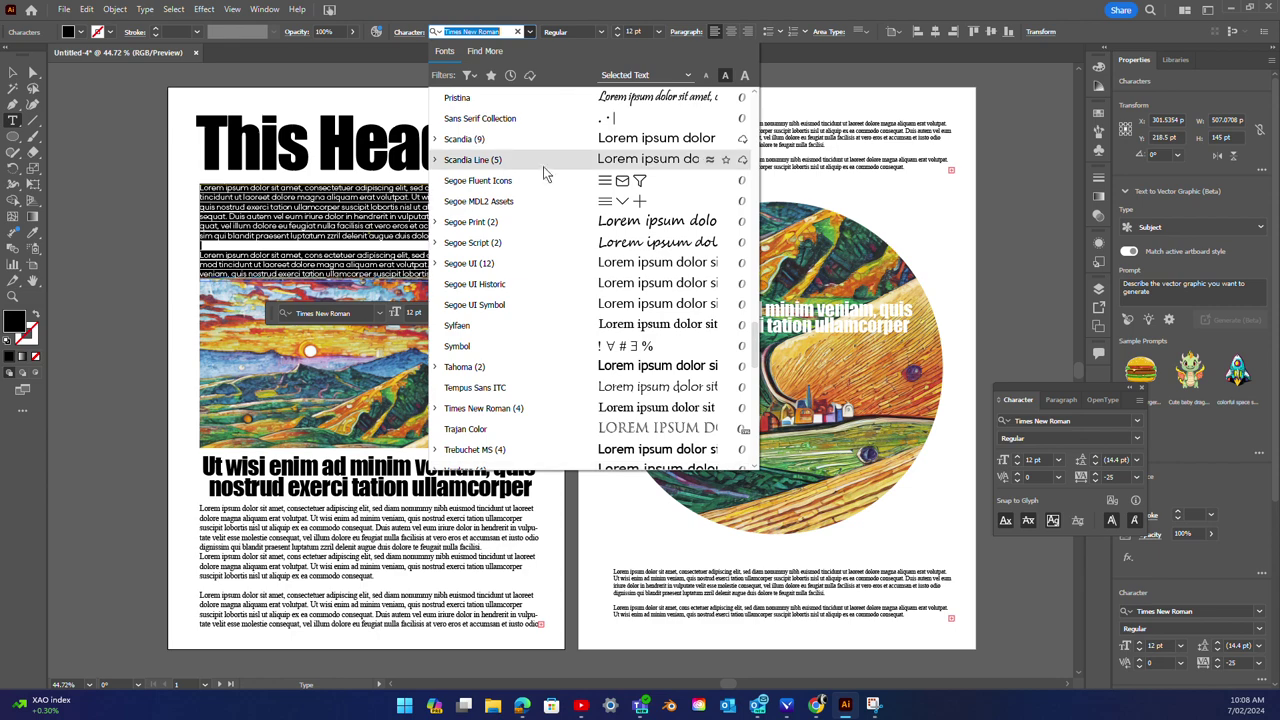
{"action": "scroll", "coordinate": [552, 185], "scroll_direction": "down", "scroll_amount": 1}
{"action": "scroll", "coordinate": [554, 192], "scroll_direction": "down", "scroll_amount": 6}
{"action": "scroll", "coordinate": [556, 197], "scroll_direction": "down", "scroll_amount": 5}
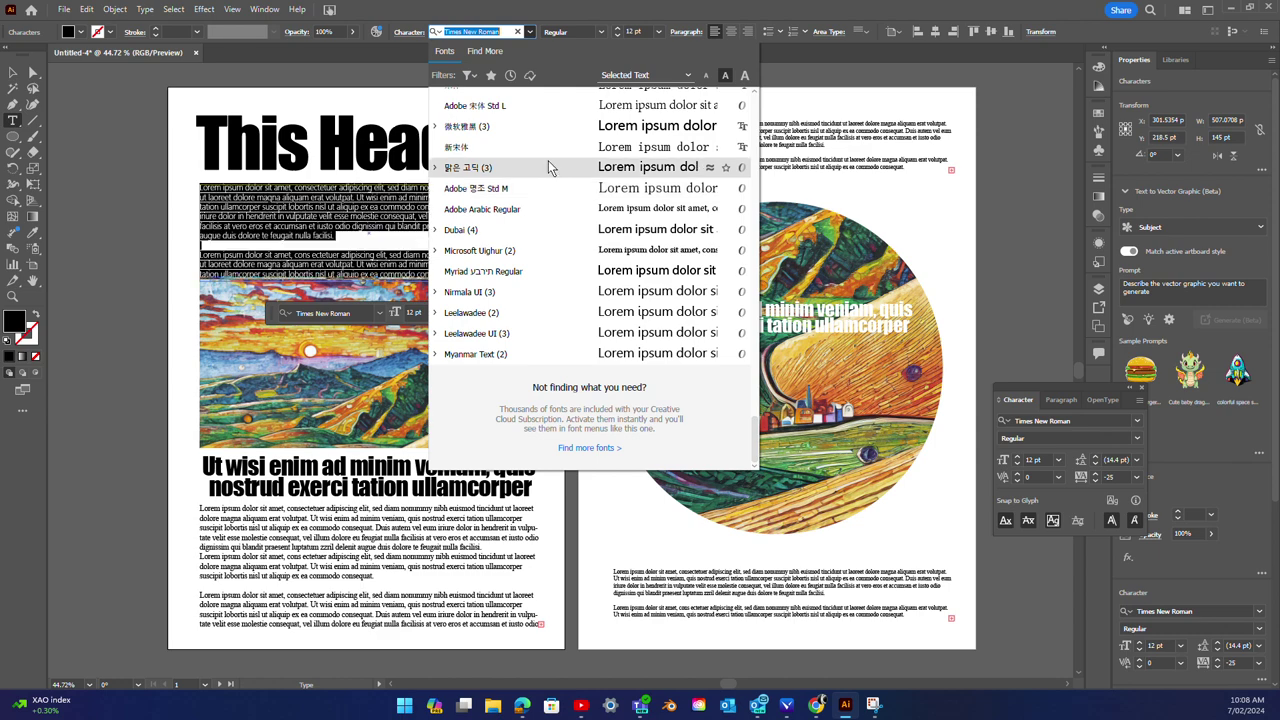
{"action": "key", "text": "Up"}
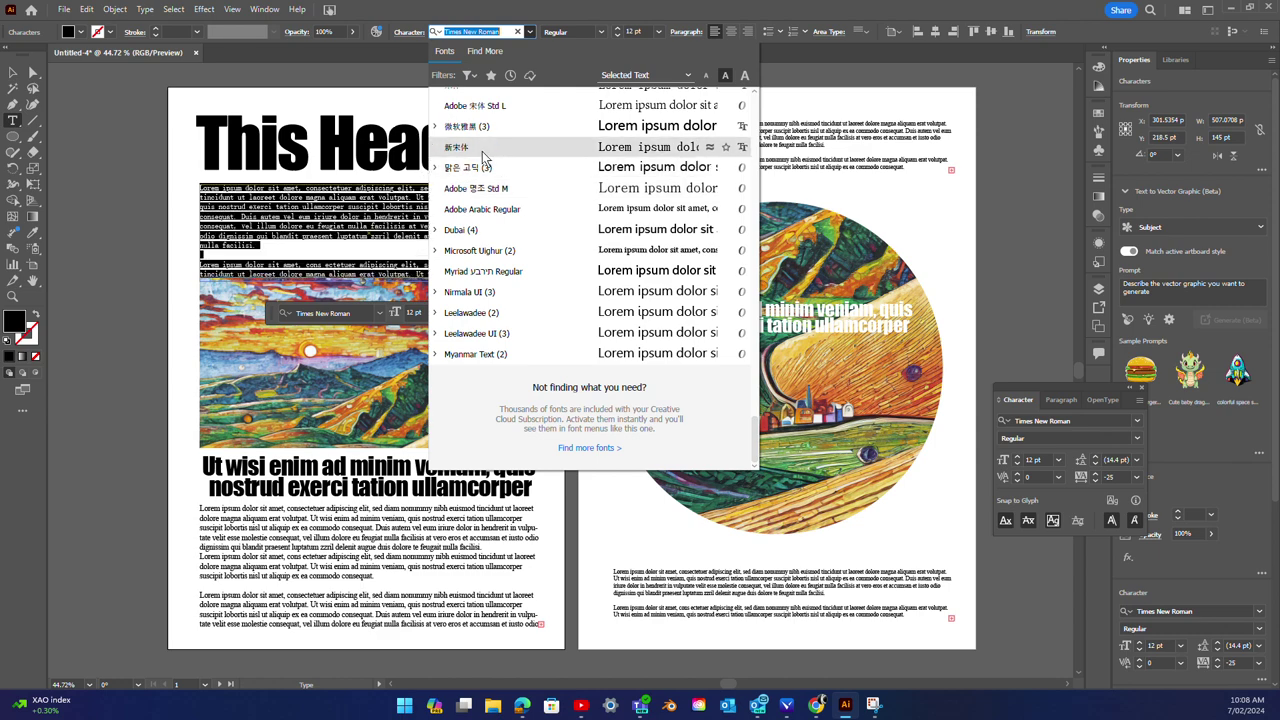
{"action": "key", "text": "Up"}
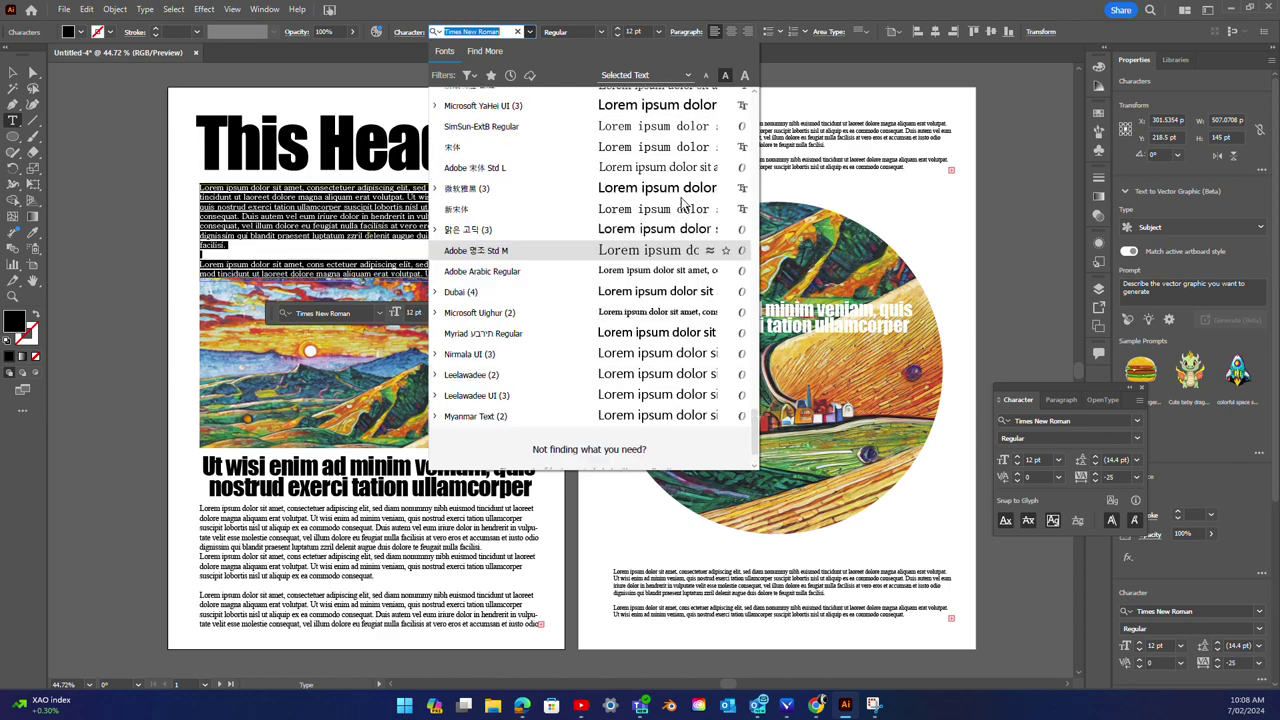
{"action": "scroll", "coordinate": [752, 92], "scroll_direction": "up", "scroll_amount": 1}
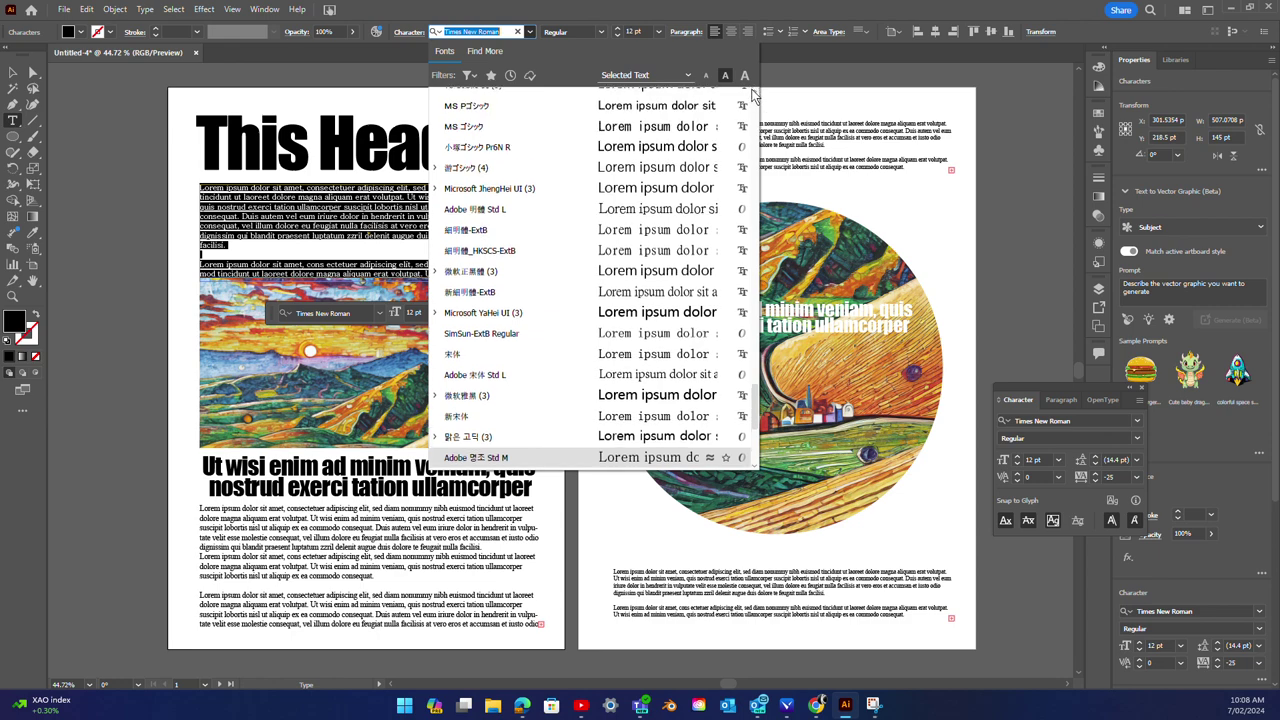
{"action": "scroll", "coordinate": [755, 95], "scroll_direction": "down", "scroll_amount": 5}
{"action": "scroll", "coordinate": [755, 95], "scroll_direction": "down", "scroll_amount": 5}
{"action": "scroll", "coordinate": [755, 95], "scroll_direction": "up", "scroll_amount": 1}
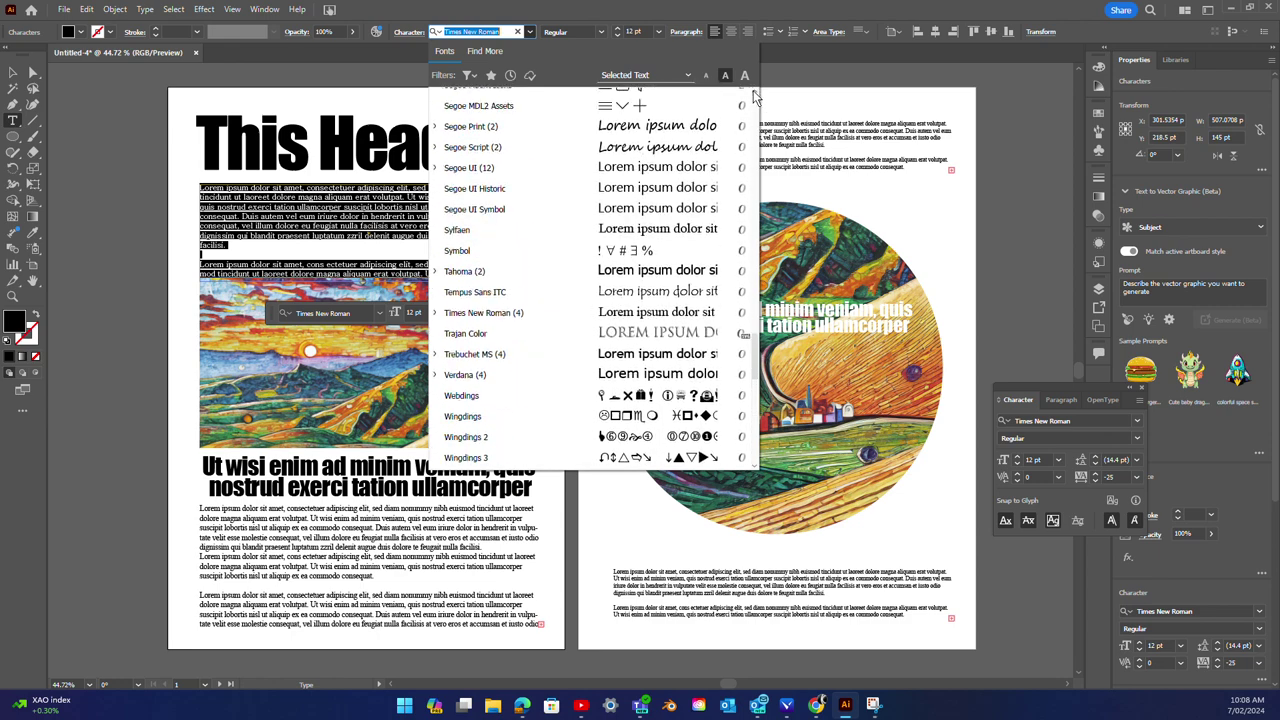
{"action": "scroll", "coordinate": [755, 95], "scroll_direction": "up", "scroll_amount": 1}
{"action": "scroll", "coordinate": [755, 95], "scroll_direction": "up", "scroll_amount": 5}
{"action": "scroll", "coordinate": [755, 95], "scroll_direction": "up", "scroll_amount": 5}
{"action": "scroll", "coordinate": [755, 95], "scroll_direction": "up", "scroll_amount": 5}
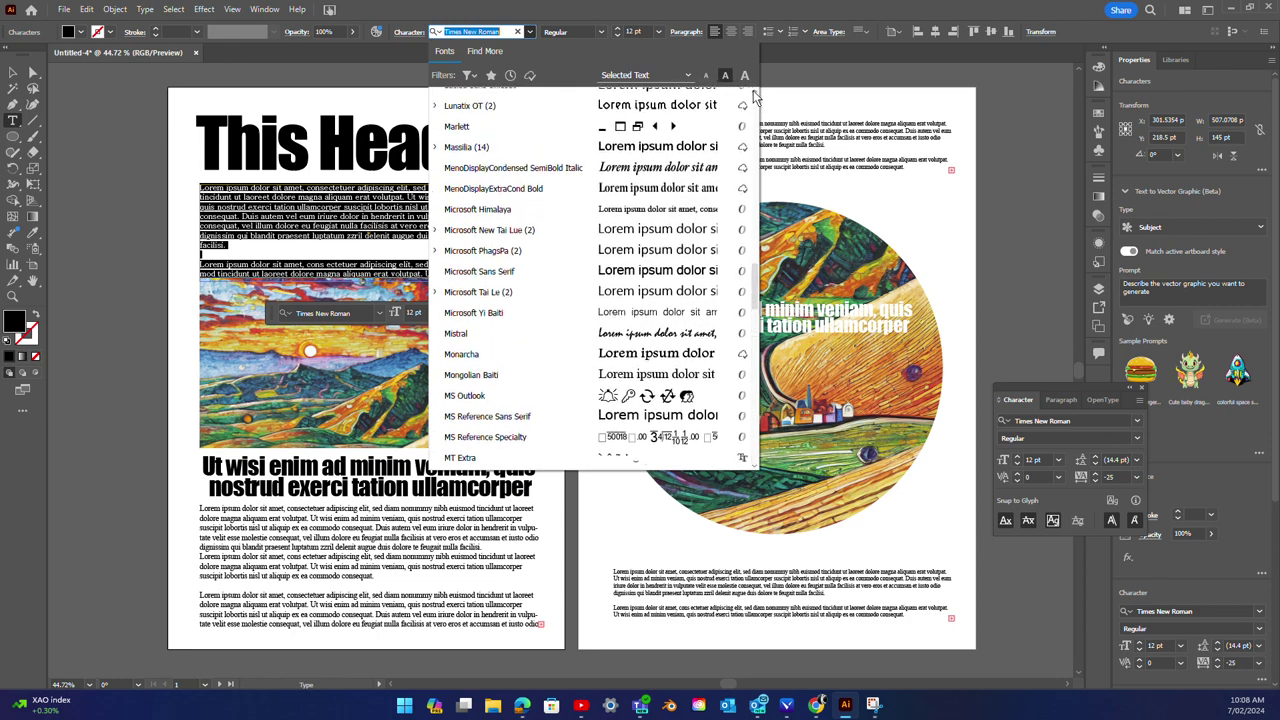
{"action": "scroll", "coordinate": [755, 95], "scroll_direction": "up", "scroll_amount": 5}
{"action": "scroll", "coordinate": [755, 95], "scroll_direction": "up", "scroll_amount": 1}
{"action": "scroll", "coordinate": [755, 95], "scroll_direction": "up", "scroll_amount": 3}
{"action": "scroll", "coordinate": [755, 95], "scroll_direction": "up", "scroll_amount": 6}
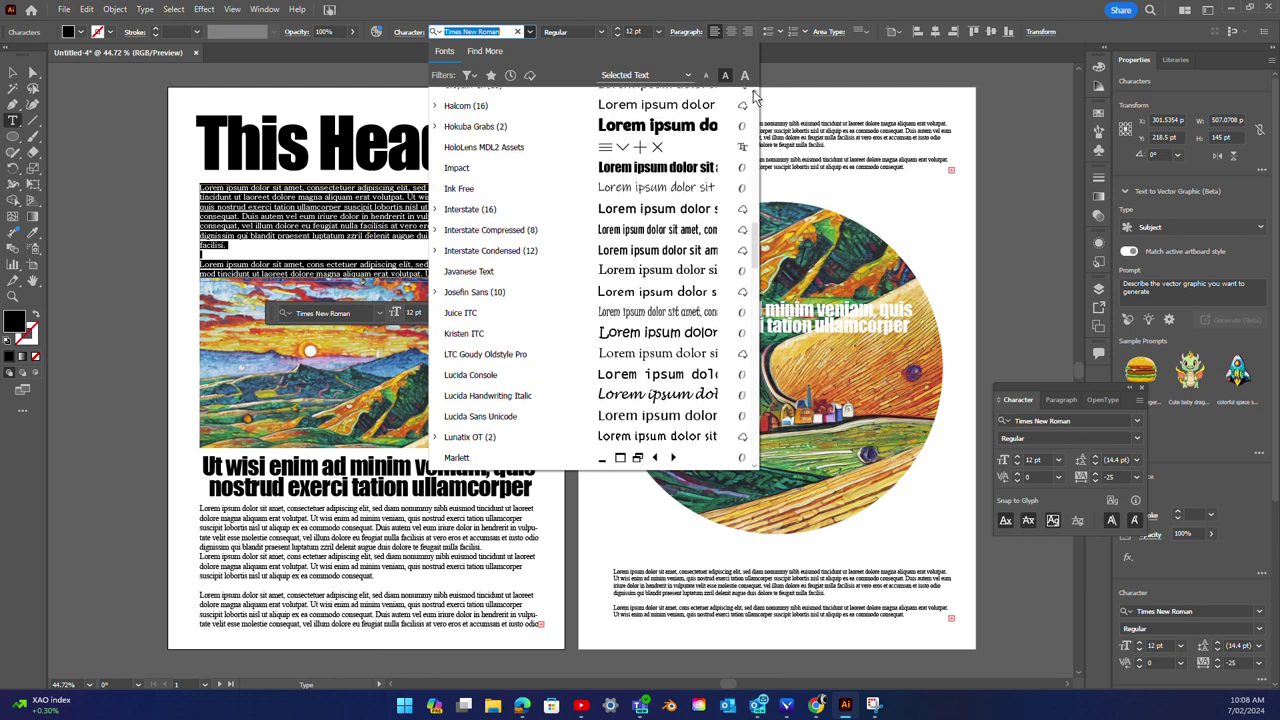
{"action": "scroll", "coordinate": [755, 95], "scroll_direction": "up", "scroll_amount": 3}
{"action": "scroll", "coordinate": [528, 128], "scroll_direction": "up", "scroll_amount": 3}
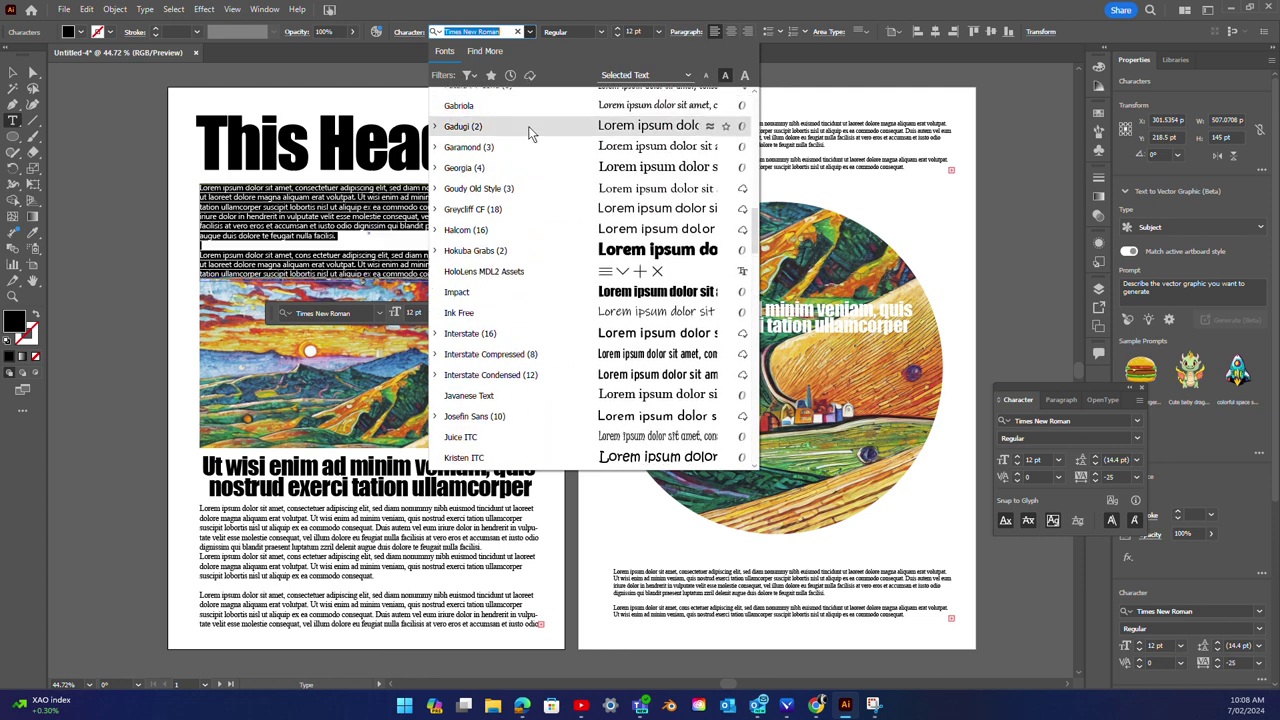
{"action": "left_click", "coordinate": [484, 150]}
{"action": "scroll", "coordinate": [430, 241], "scroll_direction": "up", "scroll_amount": 1}
{"action": "scroll", "coordinate": [430, 241], "scroll_direction": "up", "scroll_amount": 1}
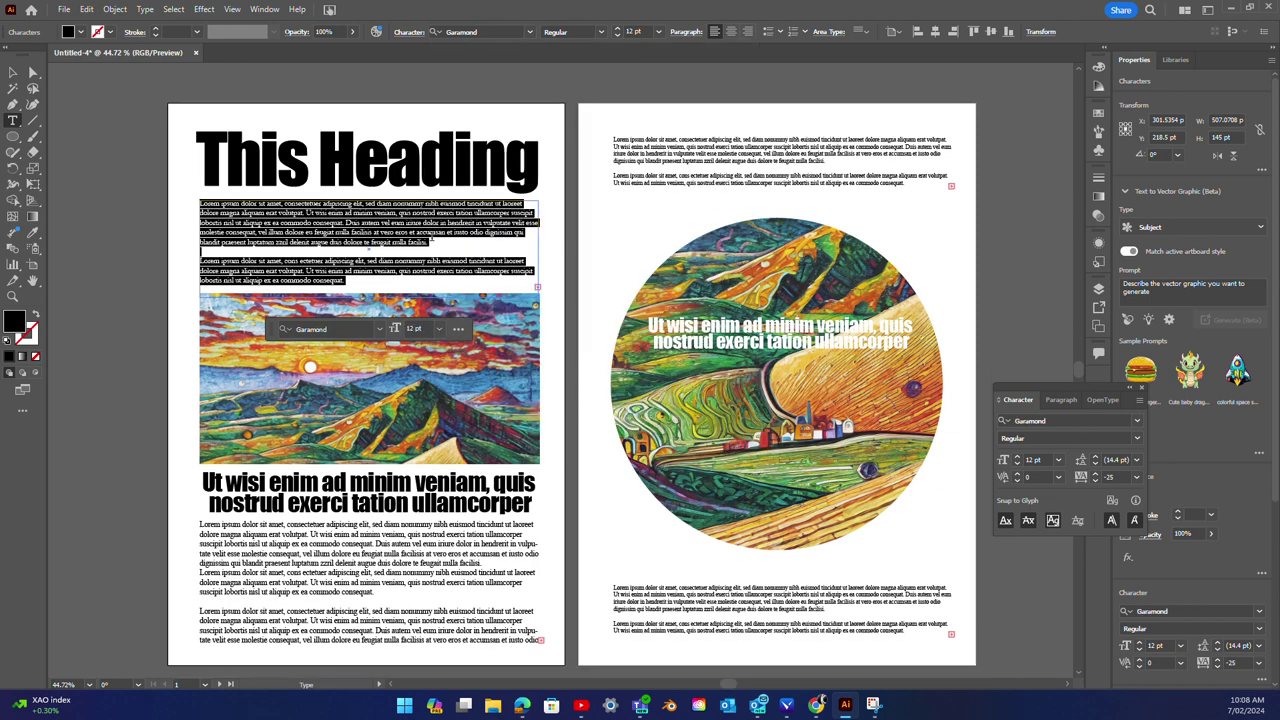
{"action": "scroll", "coordinate": [430, 241], "scroll_direction": "down", "scroll_amount": 1}
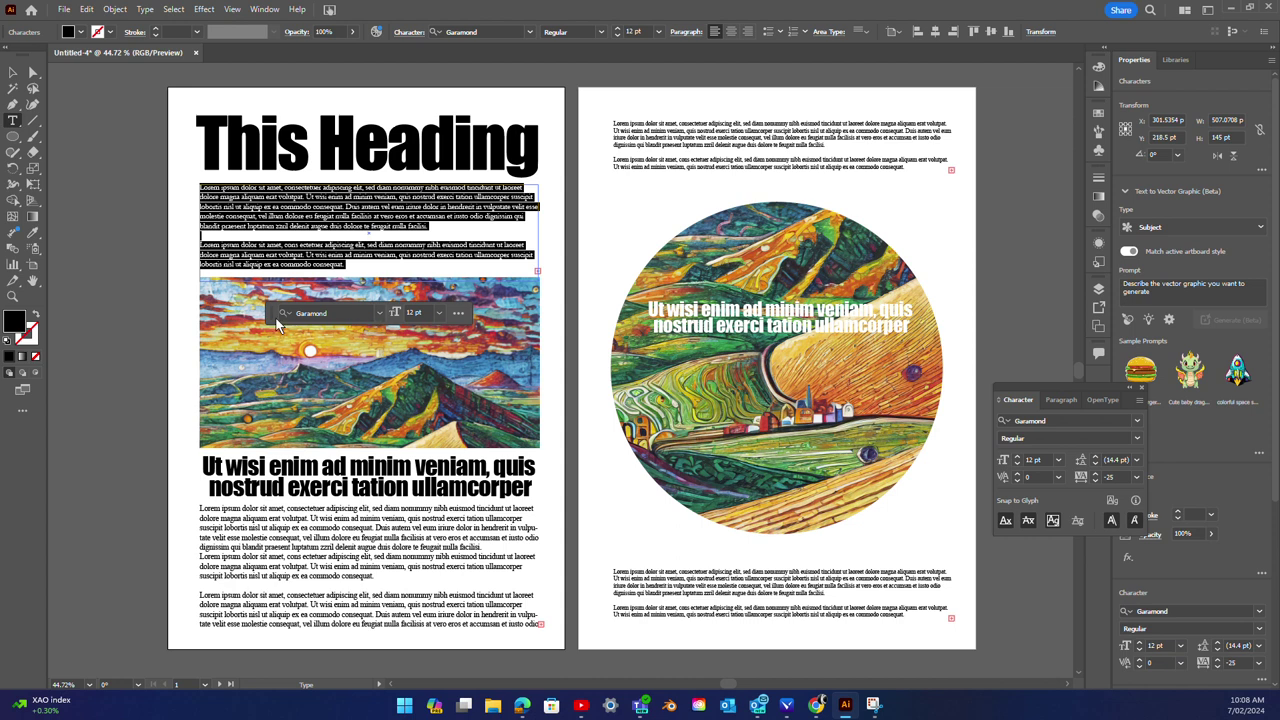
Step: Deselect the body text, select page one's 'This Heading' line, and bring up the File menu
{"action": "left_click", "coordinate": [174, 340]}
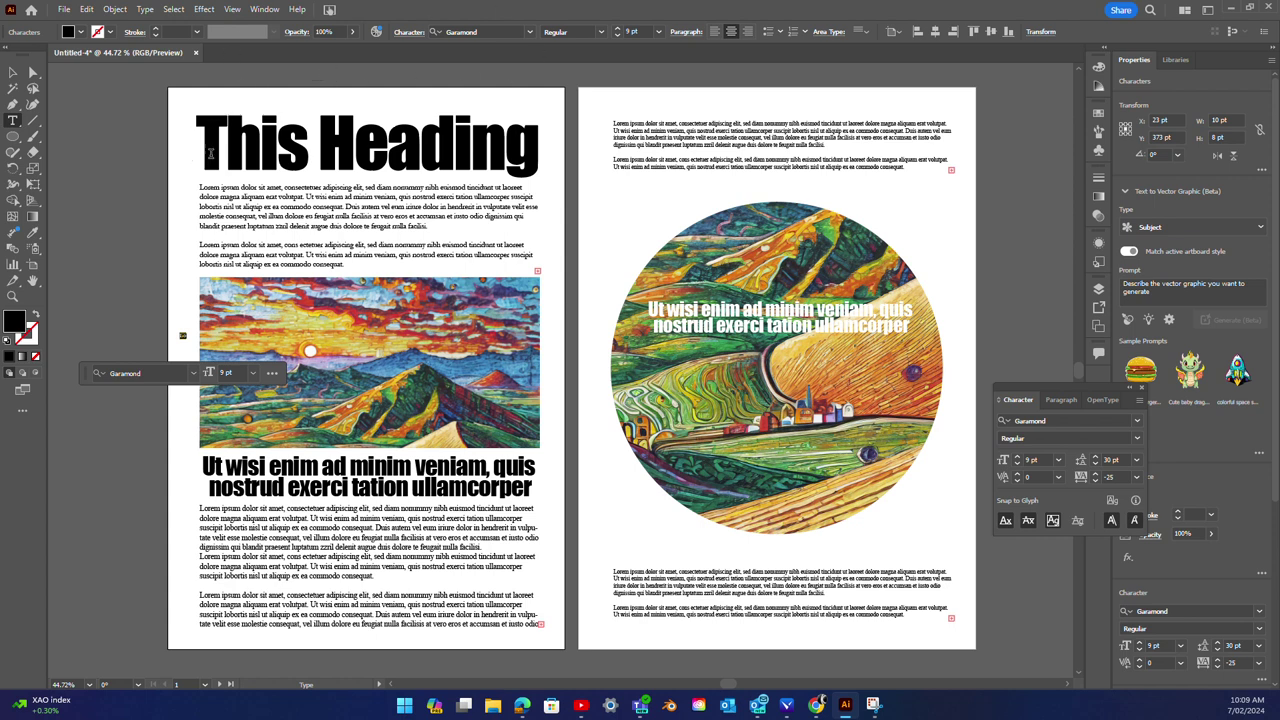
{"action": "left_click_drag", "start_coordinate": [210, 153], "coordinate": [540, 150]}
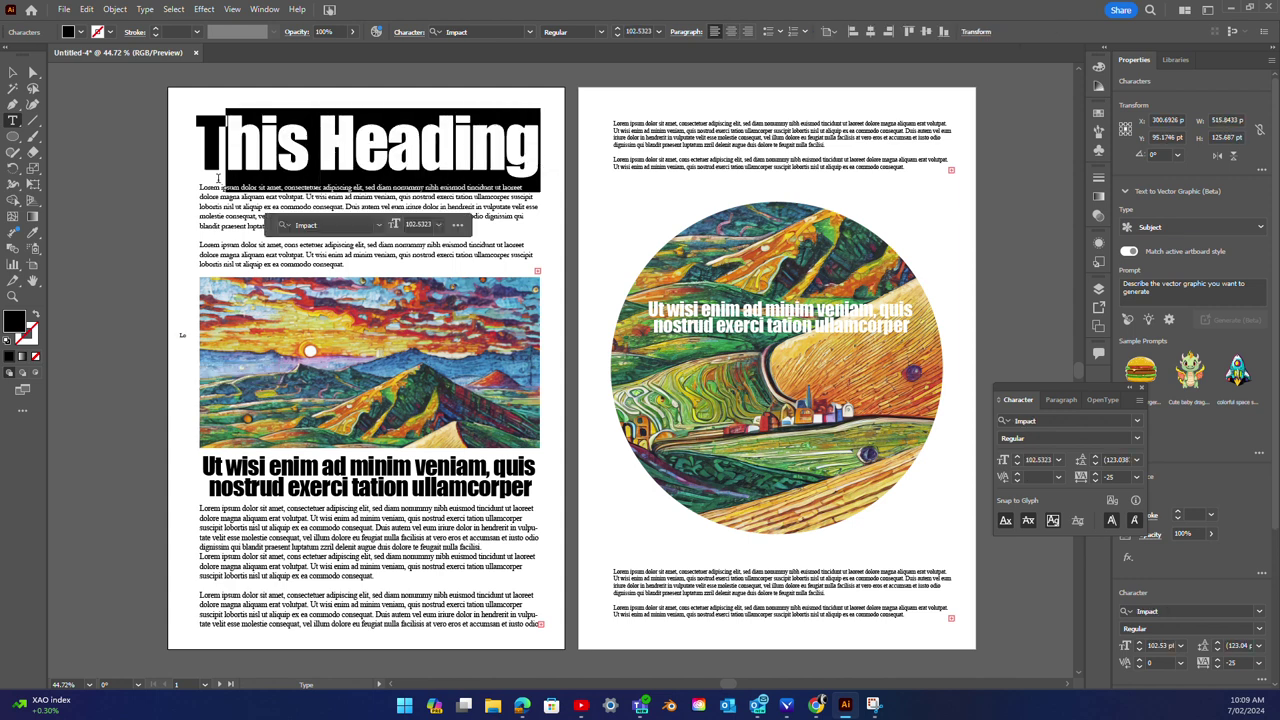
{"action": "left_click_drag", "start_coordinate": [194, 155], "coordinate": [560, 180]}
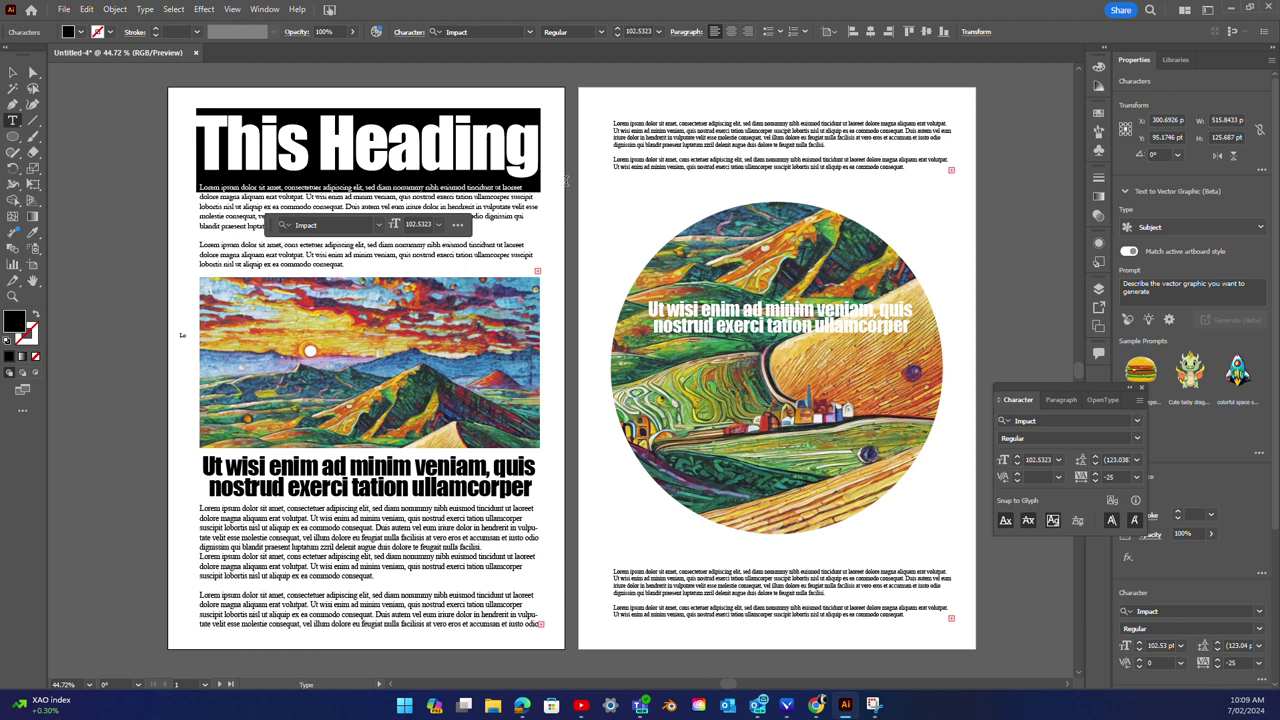
{"action": "left_click", "coordinate": [65, 10]}
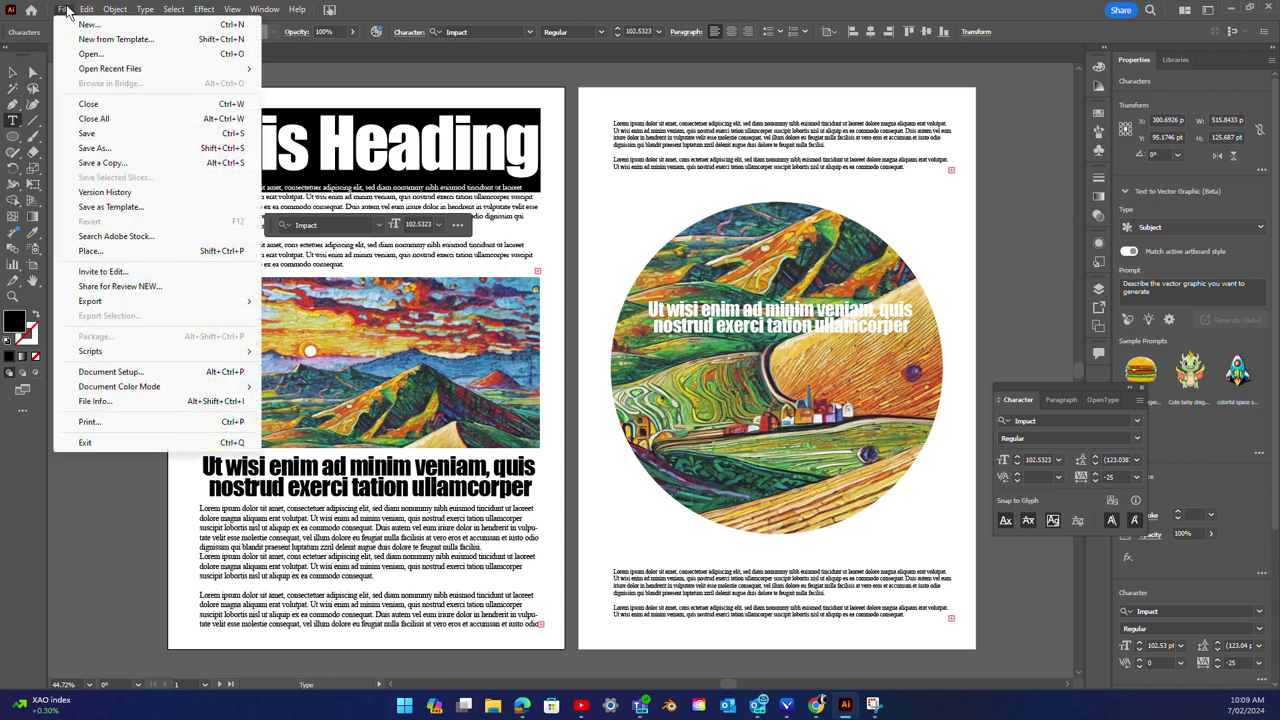
{"action": "left_click", "coordinate": [112, 149]}
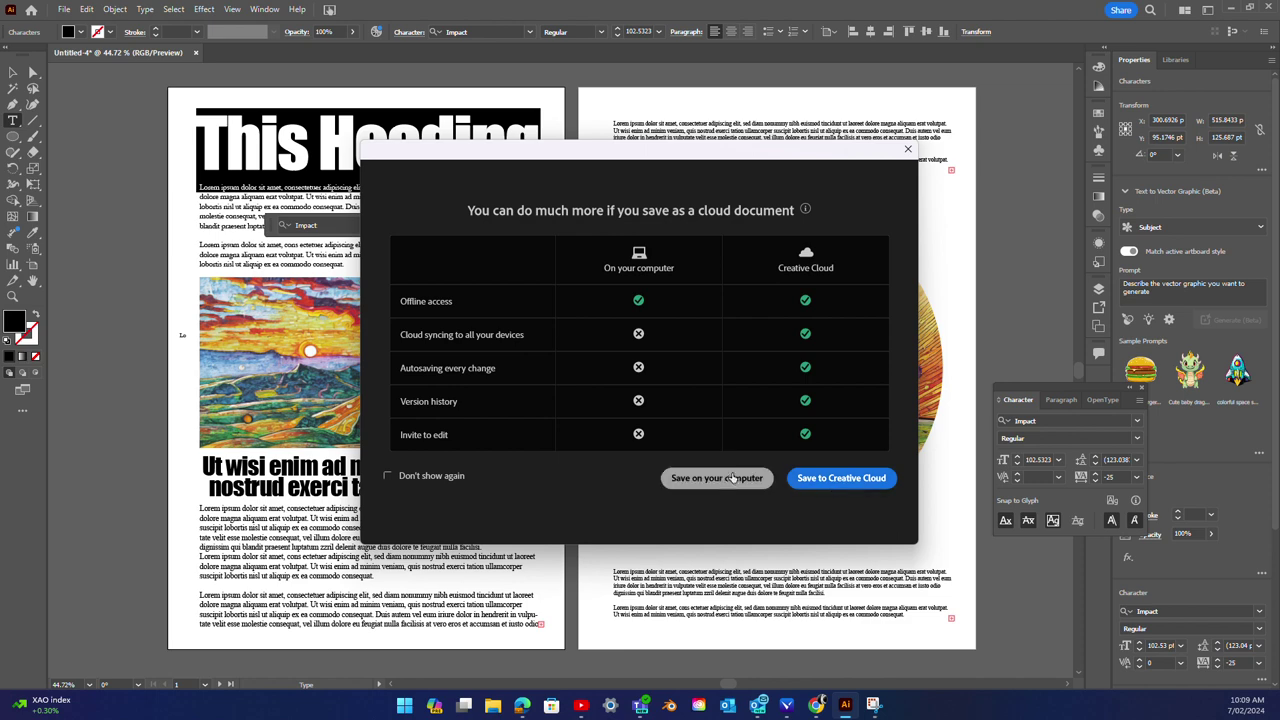
{"action": "left_click", "coordinate": [729, 480]}
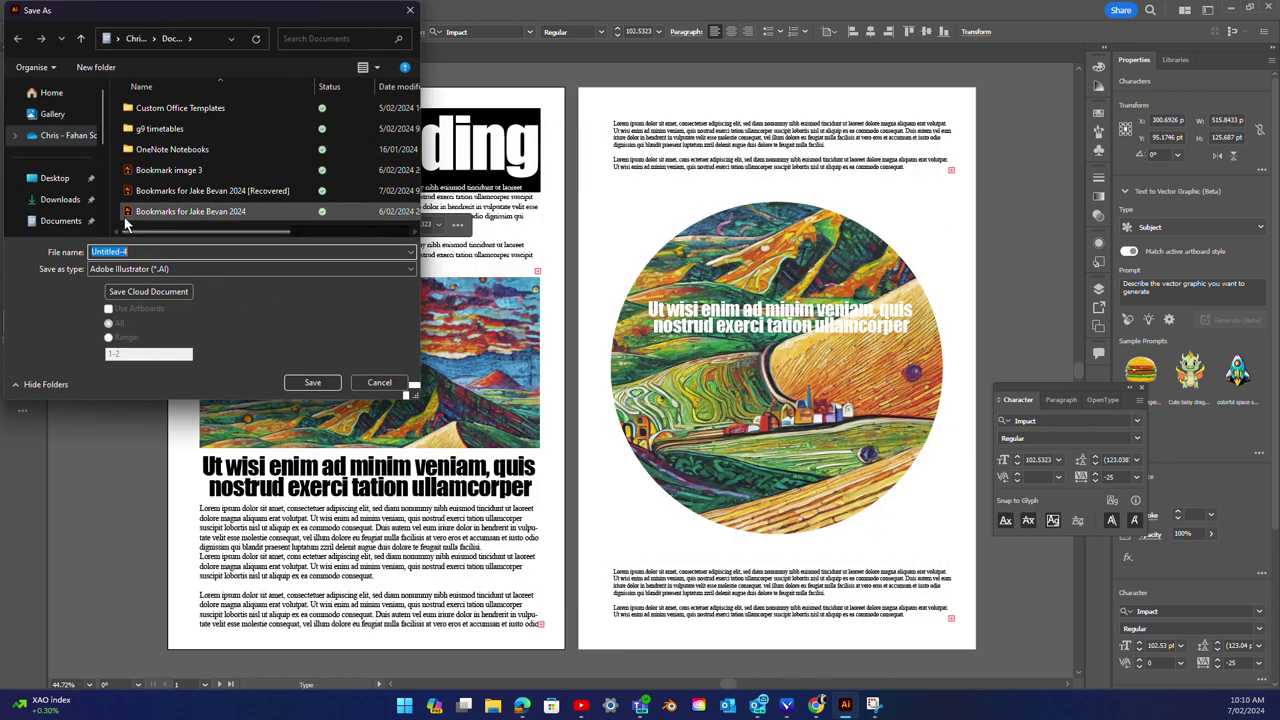
{"action": "left_click", "coordinate": [68, 144]}
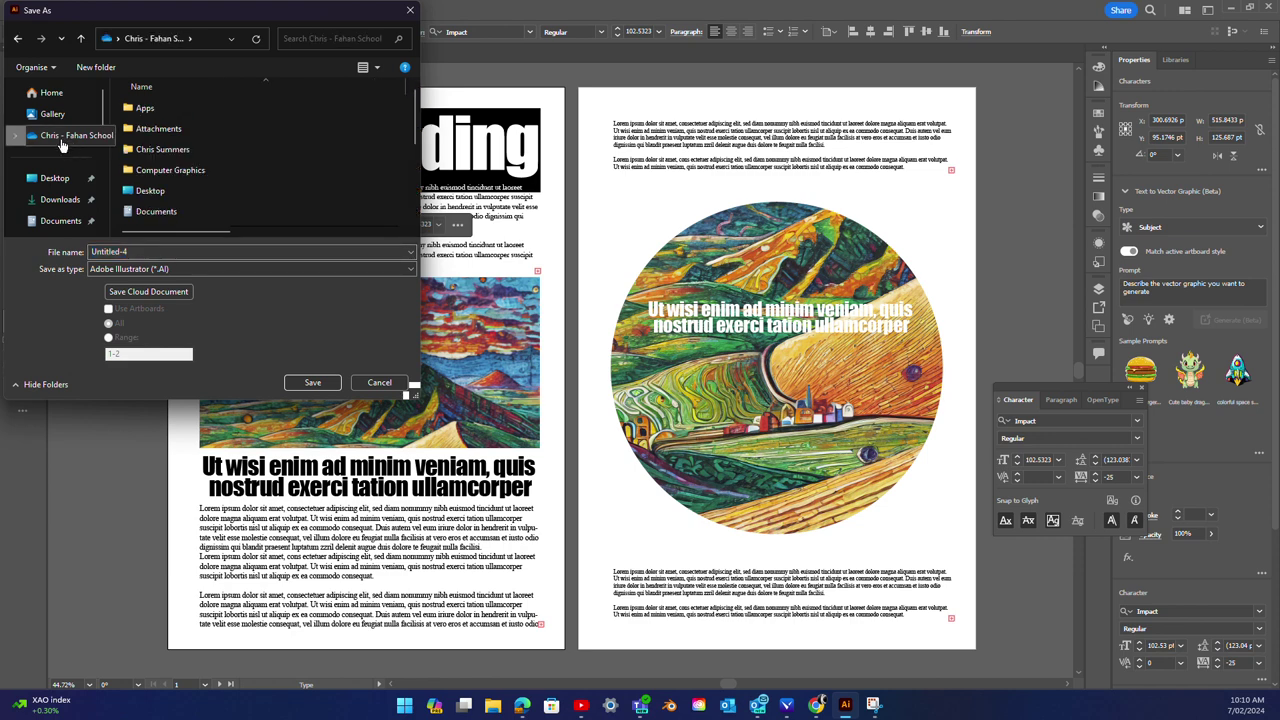
{"action": "scroll", "coordinate": [281, 200], "scroll_direction": "down", "scroll_amount": 1}
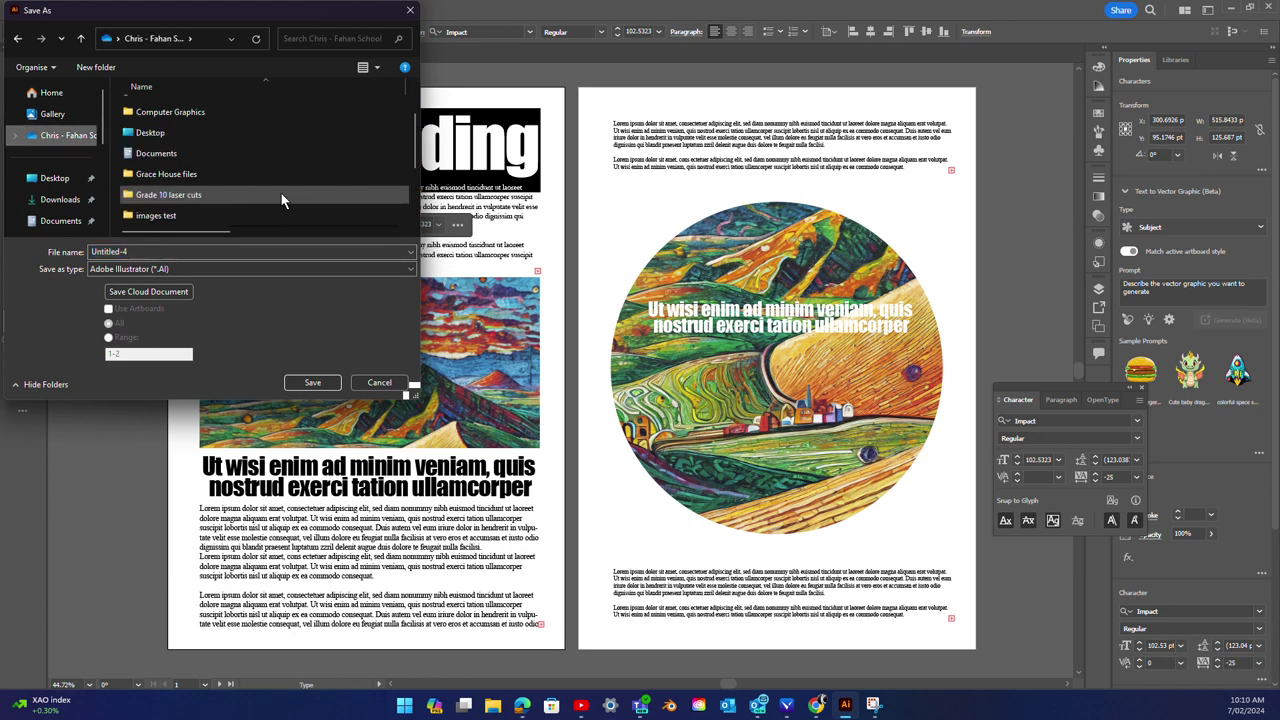
{"action": "scroll", "coordinate": [281, 200], "scroll_direction": "down", "scroll_amount": 1}
{"action": "scroll", "coordinate": [281, 200], "scroll_direction": "down", "scroll_amount": 1}
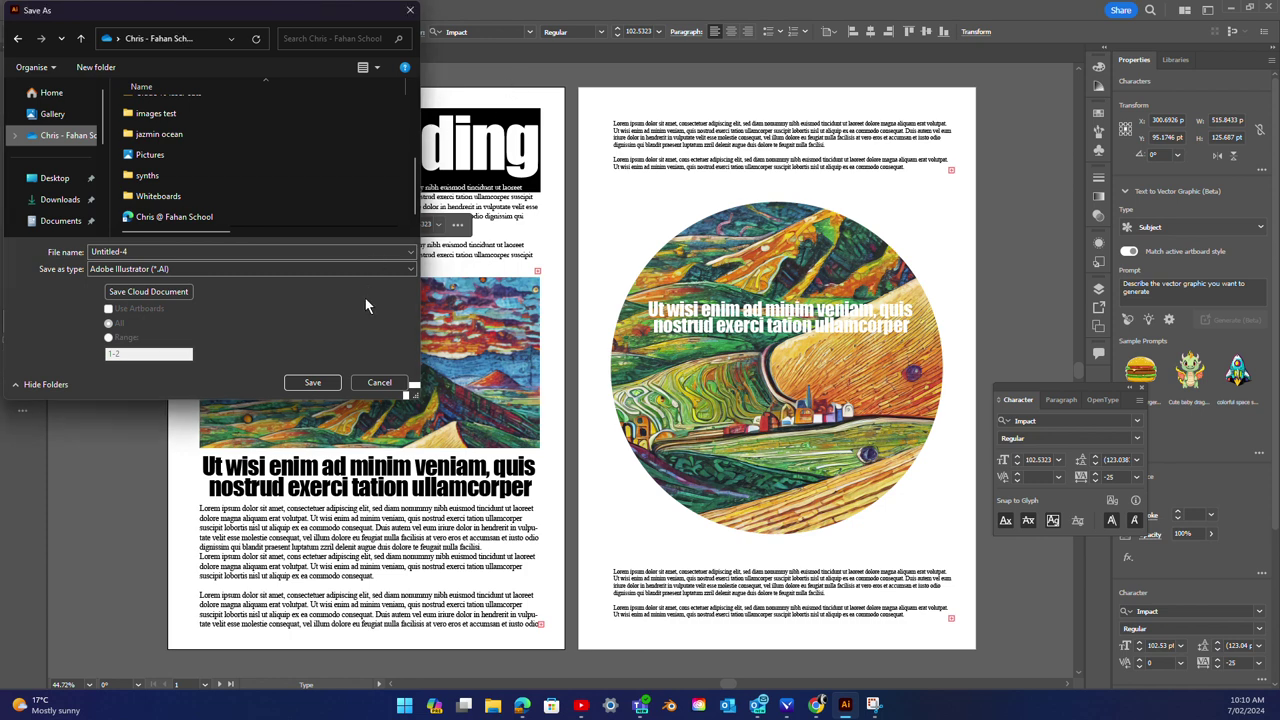
{"action": "left_click", "coordinate": [372, 382]}
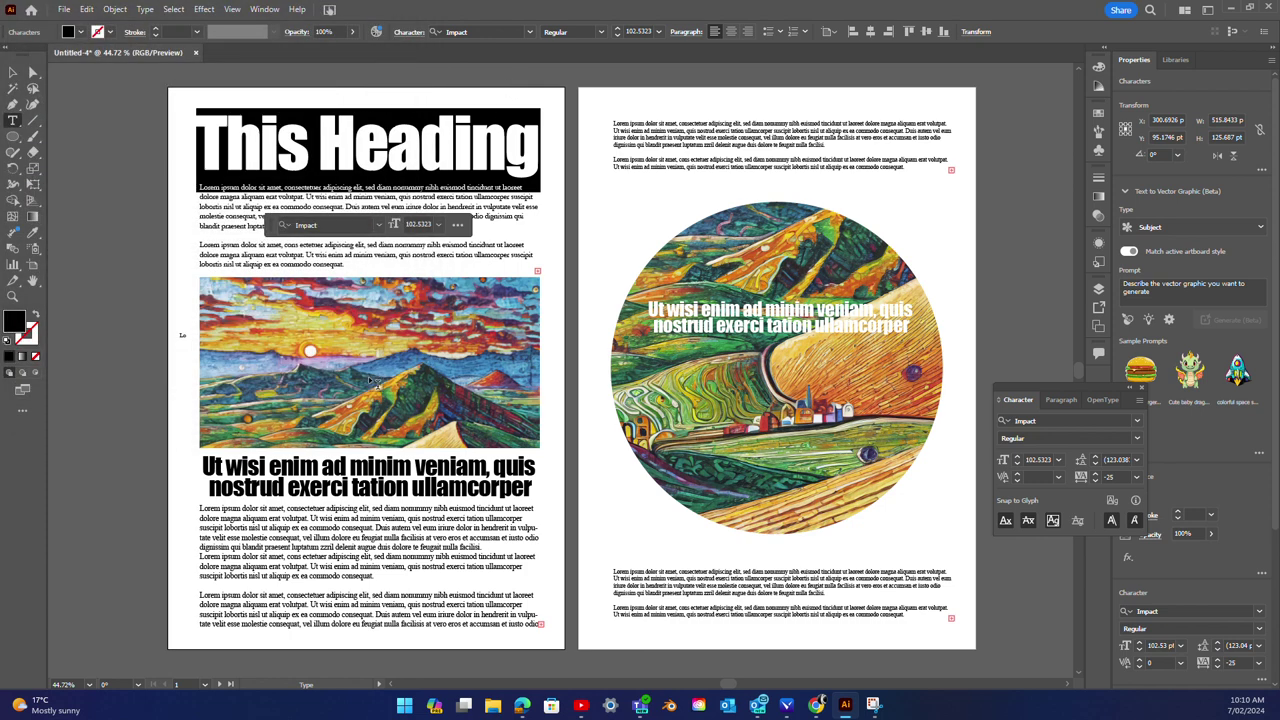